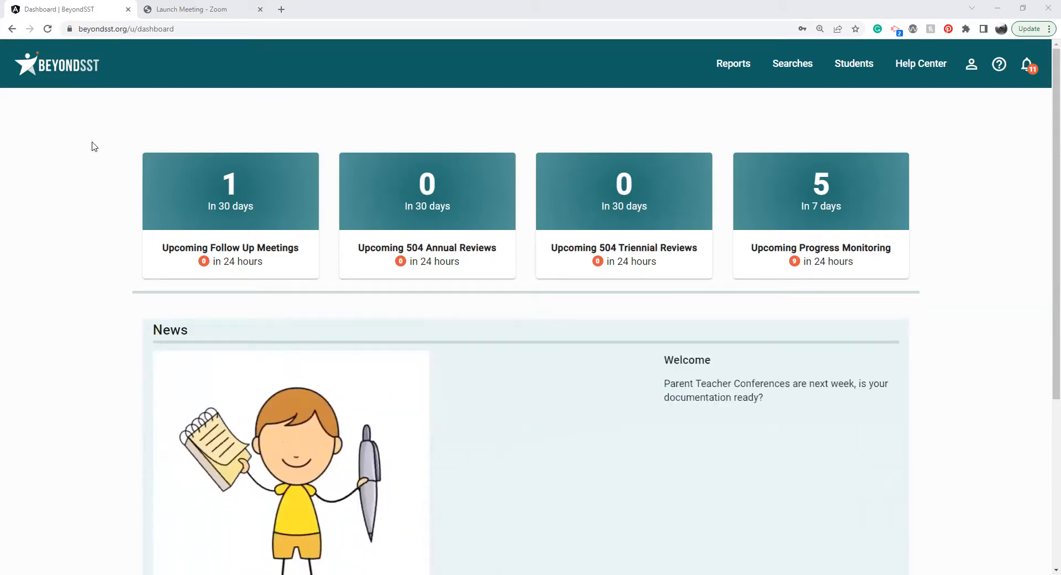
{"action": "right_click", "coordinate": [12, 31]}
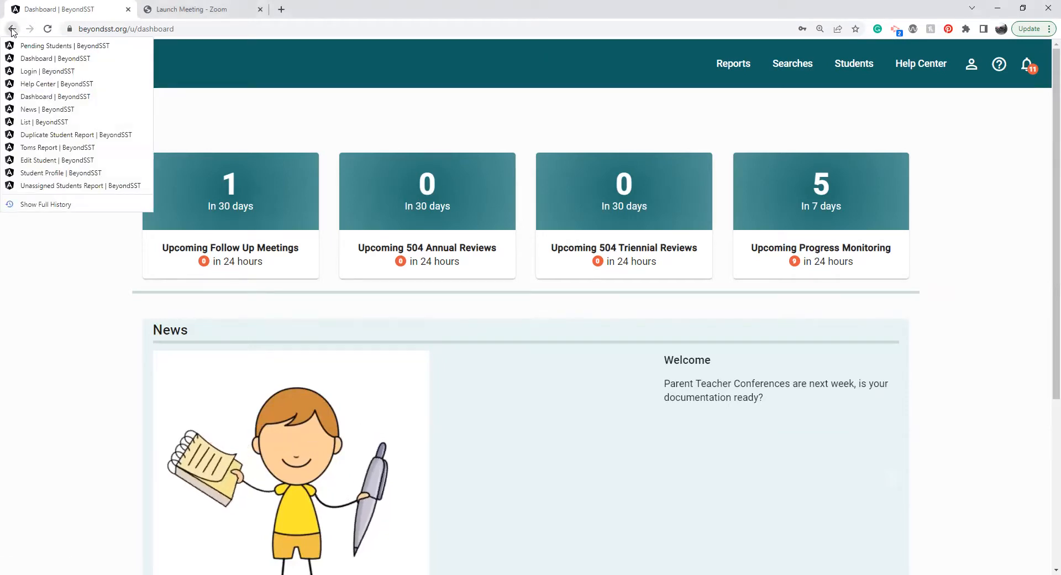
{"action": "left_click", "coordinate": [190, 108]}
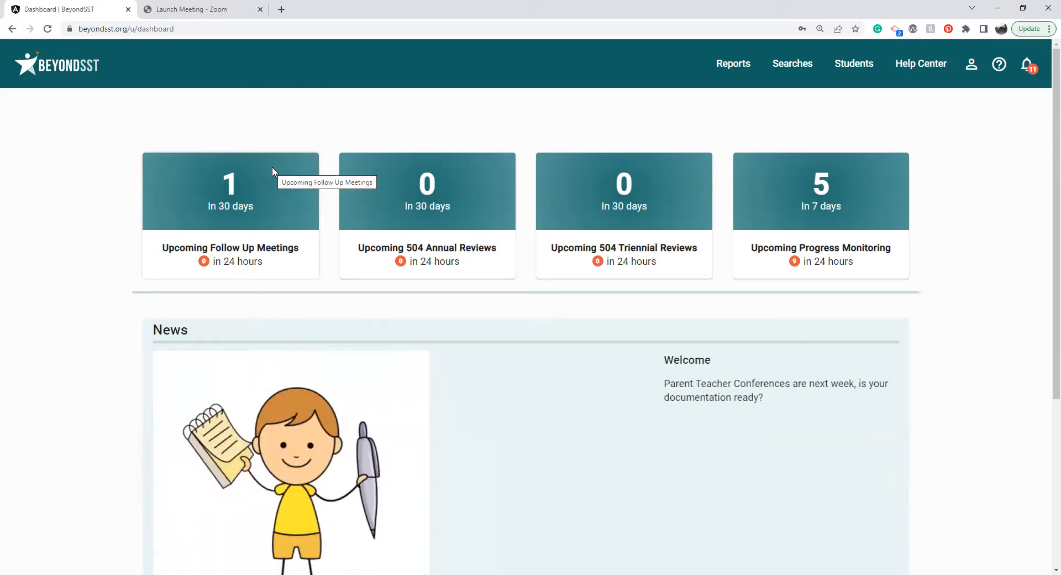
Review the Upcoming Follow Up Meetings and Upcoming Progress Monitoring lists, returning to the dashboard after each one.
{"action": "left_click", "coordinate": [272, 170]}
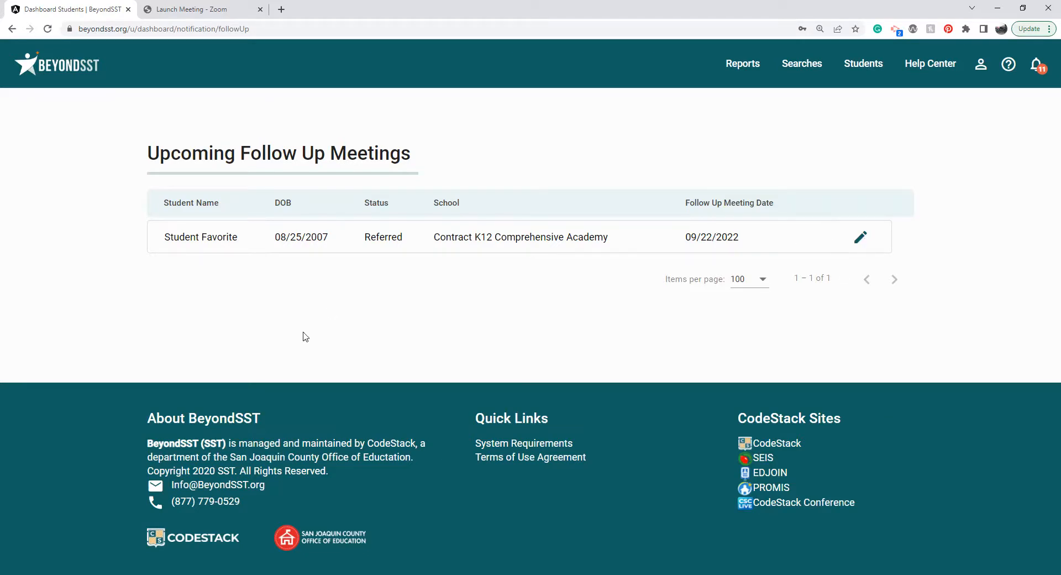
{"action": "left_click", "coordinate": [67, 67]}
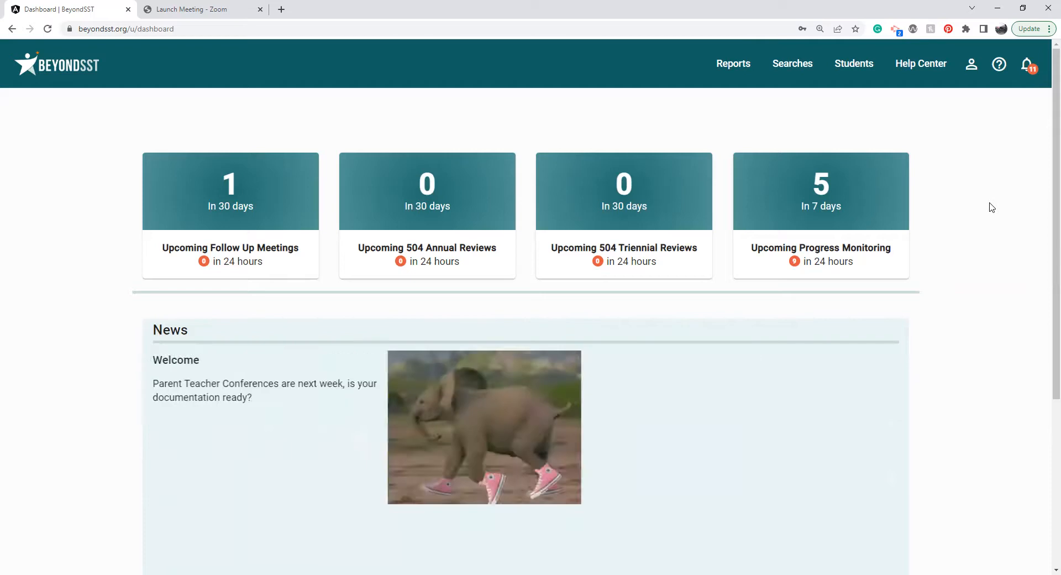
{"action": "left_click", "coordinate": [860, 195]}
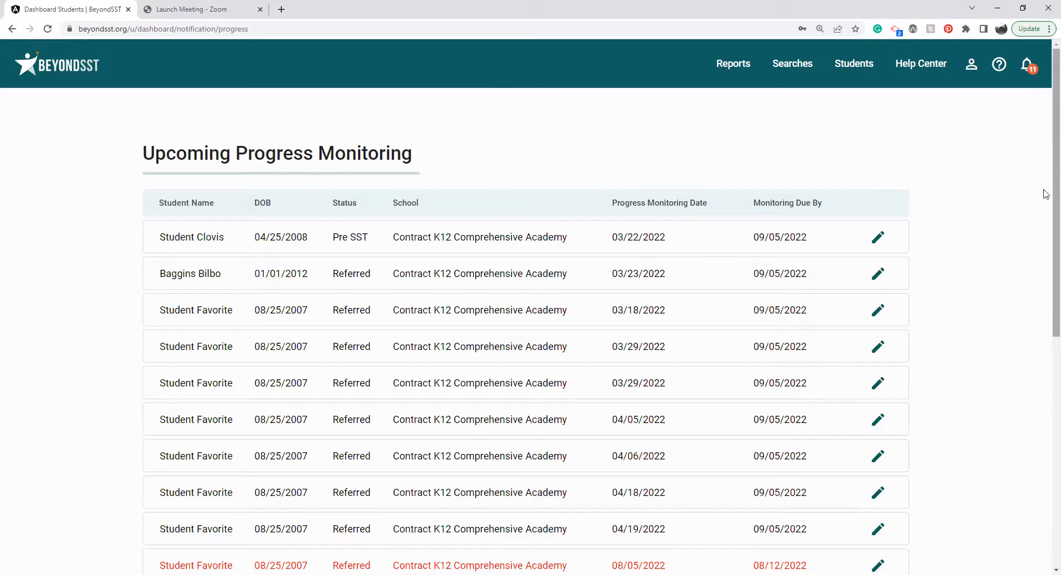
{"action": "left_click_drag", "start_coordinate": [1045, 183], "coordinate": [1045, 330]}
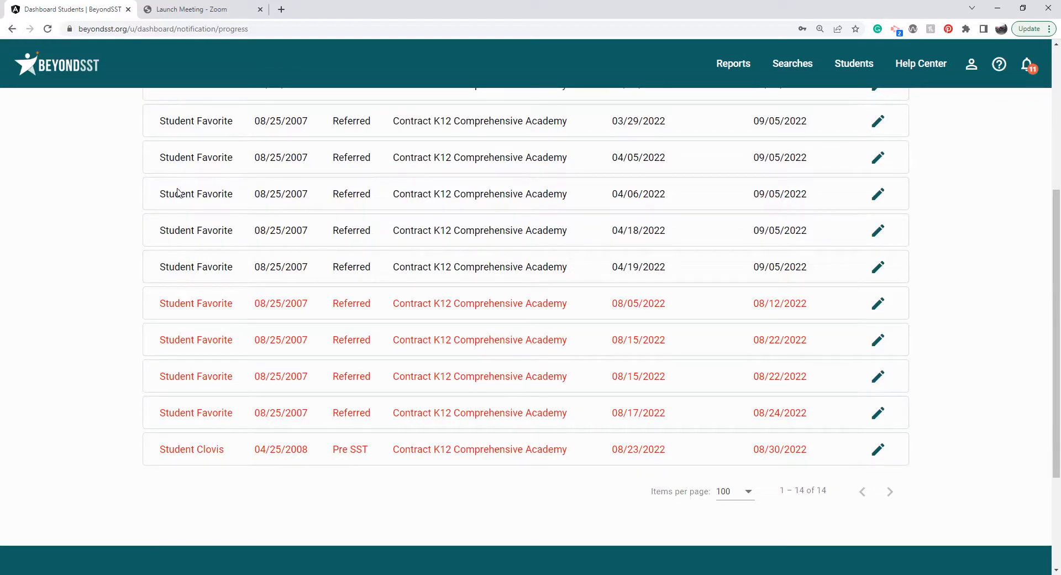
{"action": "left_click", "coordinate": [62, 81]}
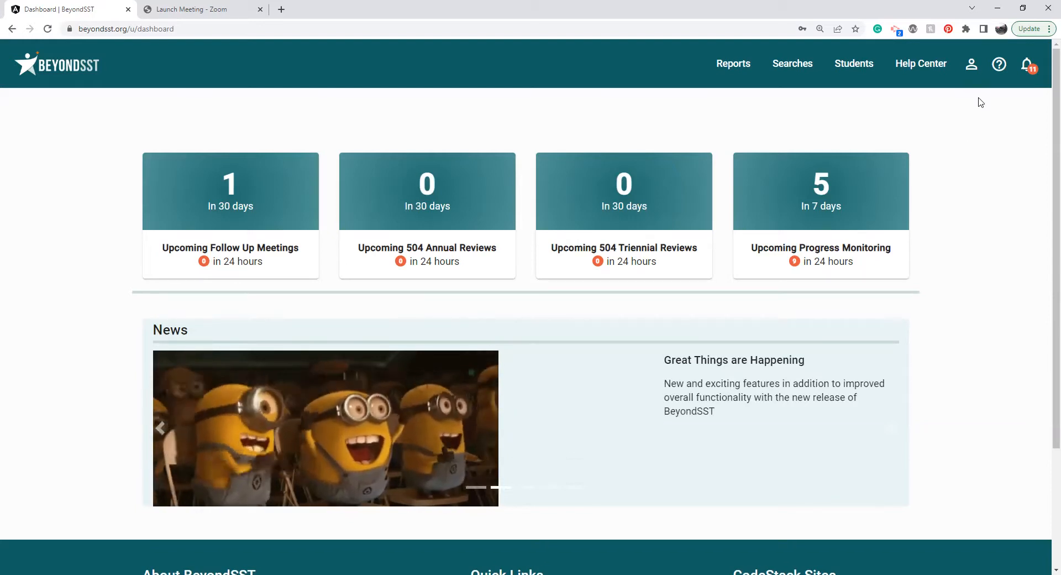
Mark the Pending Student Approved notification as read and delete it, leaving the notifications closed.
{"action": "left_click", "coordinate": [1028, 66]}
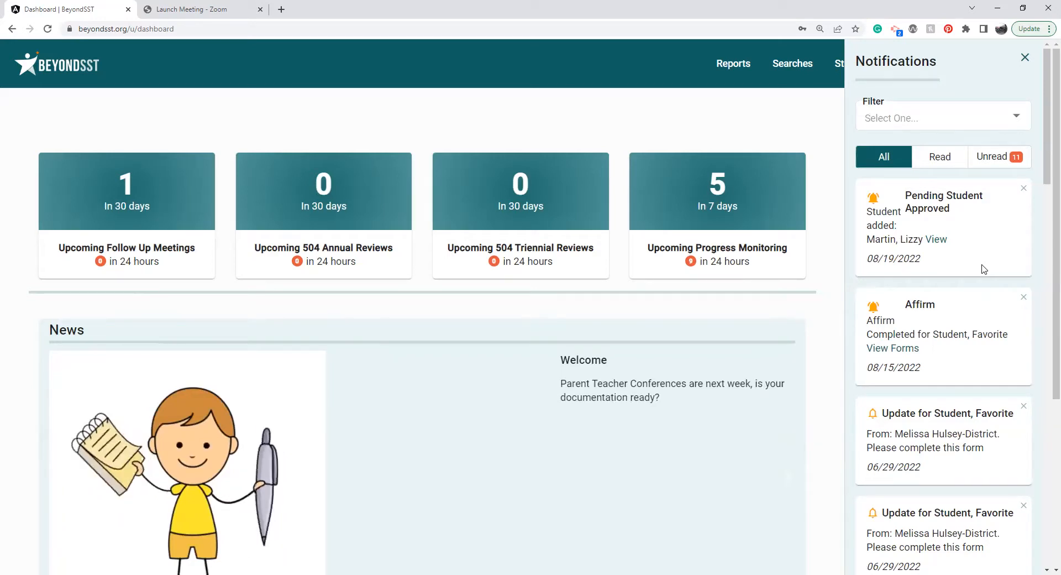
{"action": "left_click", "coordinate": [879, 201]}
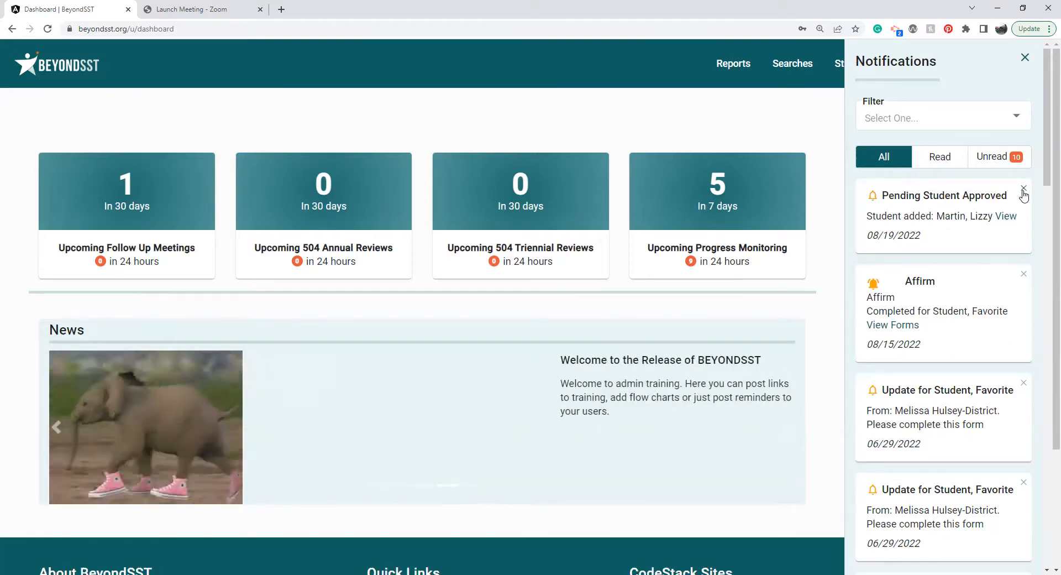
{"action": "left_click", "coordinate": [1023, 190]}
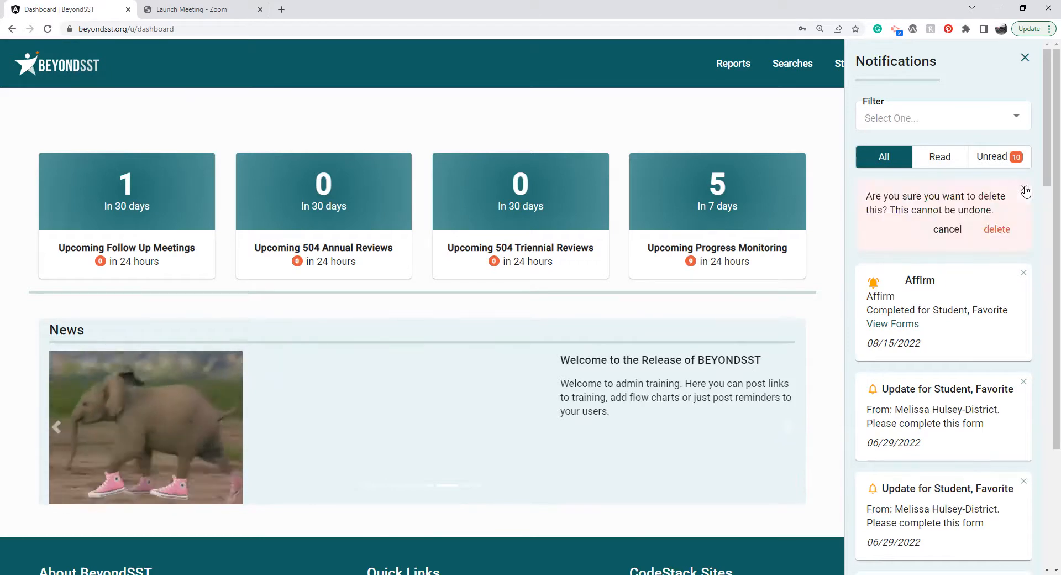
{"action": "left_click", "coordinate": [995, 235]}
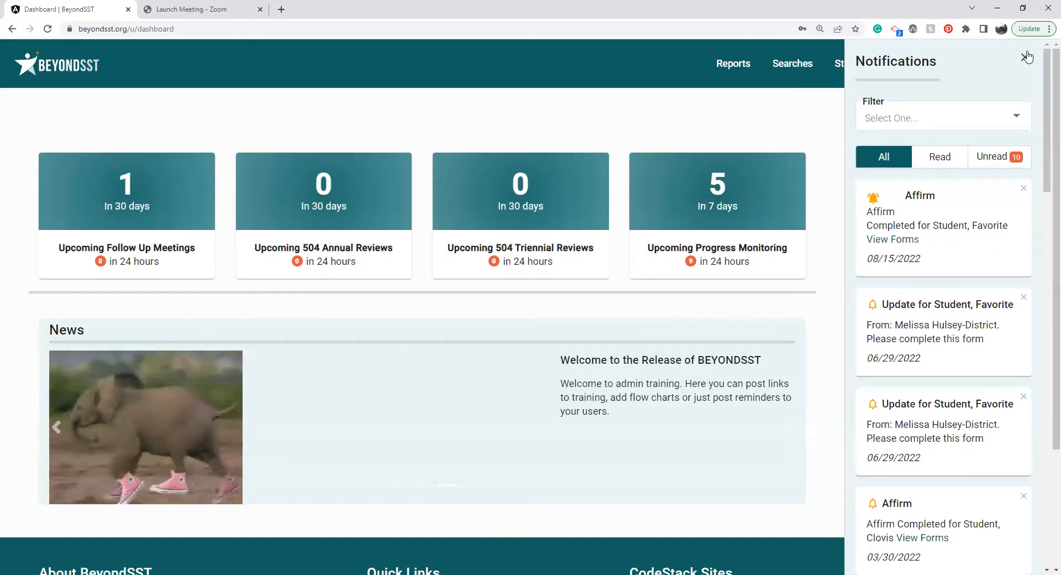
{"action": "left_click", "coordinate": [1024, 58]}
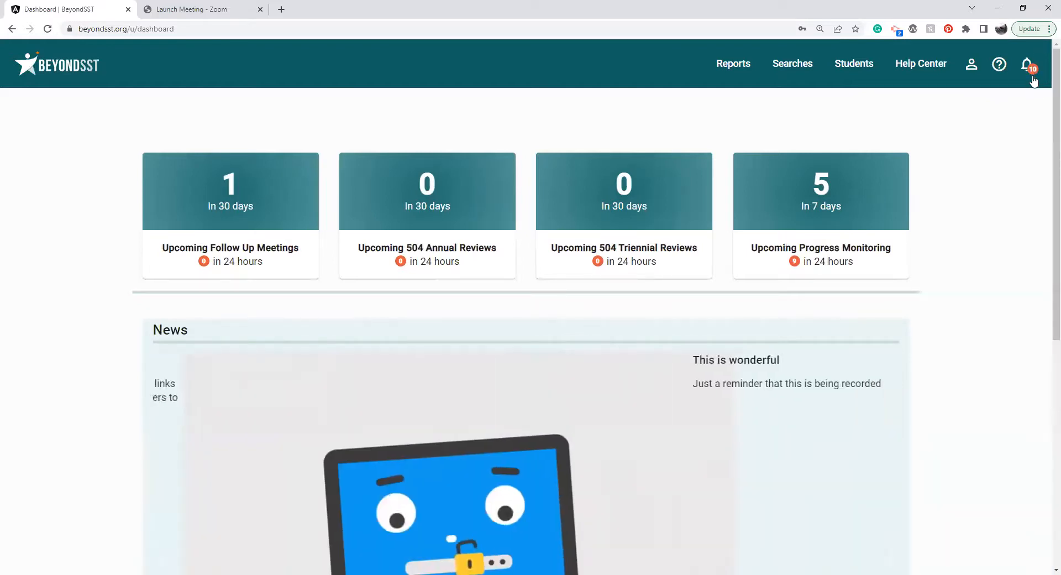
View the help desk contact page and the My Account profile, examining its full name, user level, schools and email.
{"action": "left_click", "coordinate": [999, 70]}
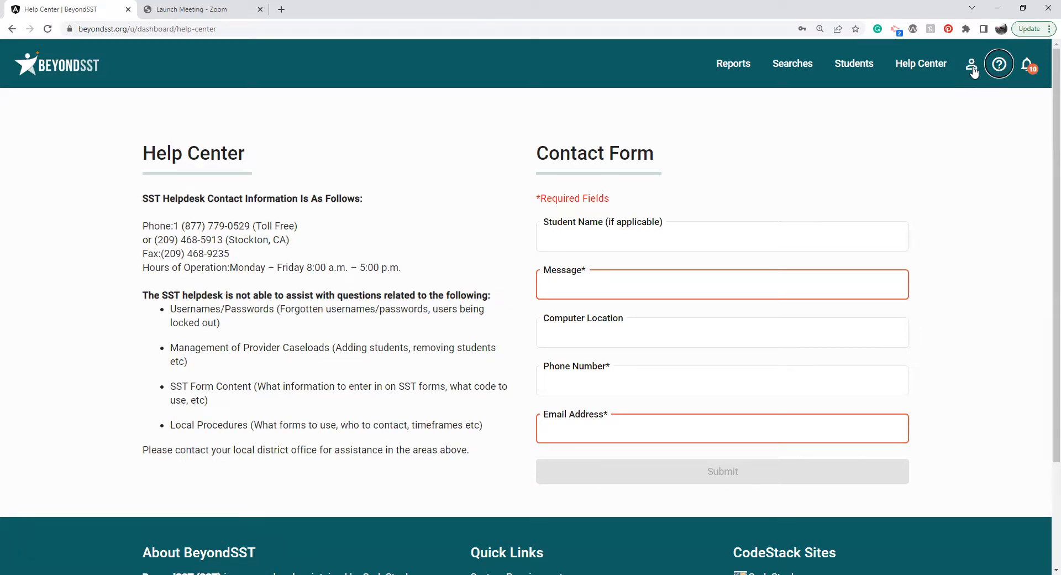
{"action": "left_click", "coordinate": [974, 67]}
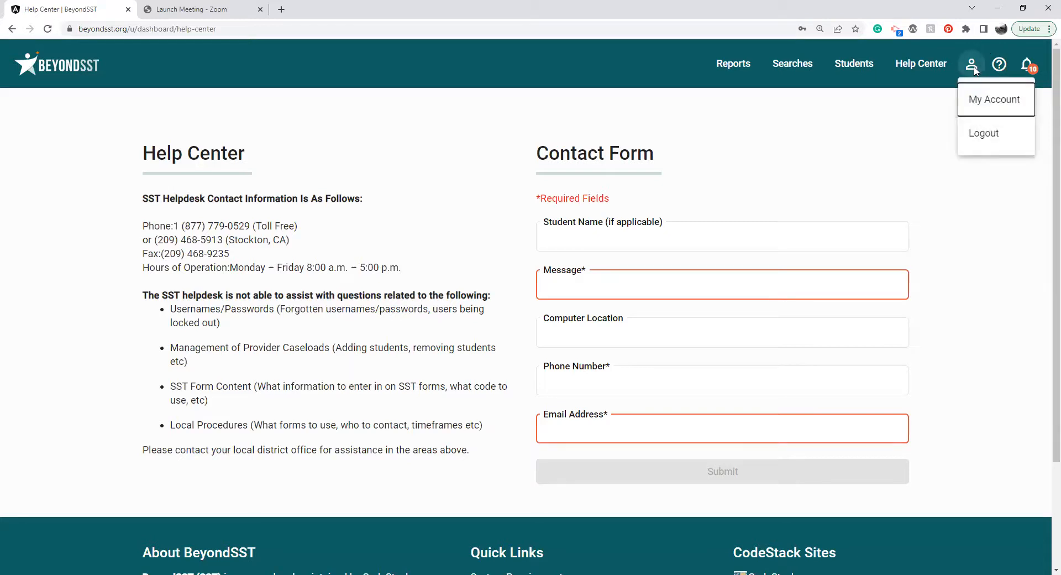
{"action": "left_click", "coordinate": [982, 98]}
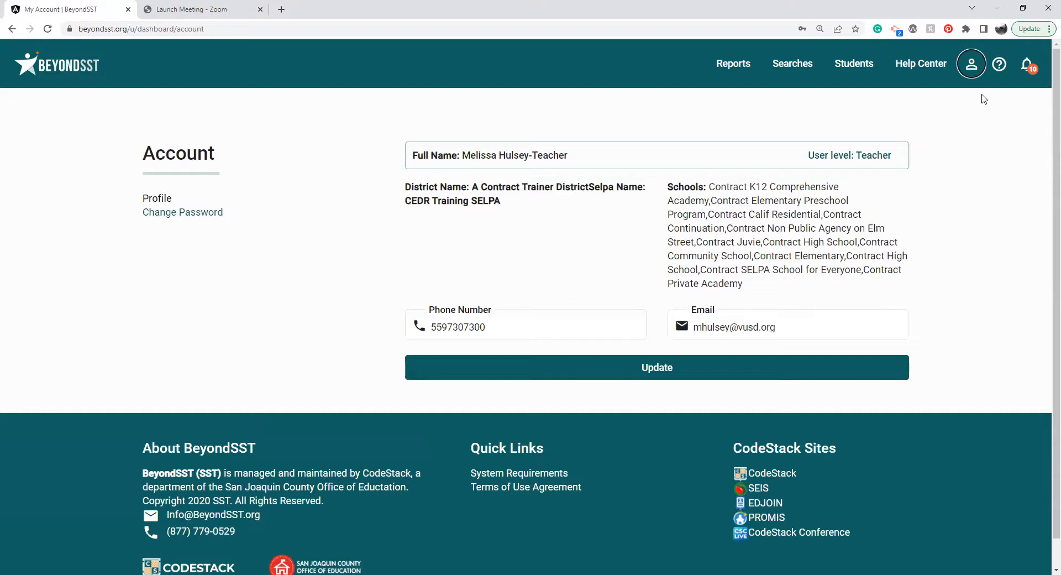
{"action": "double_click", "coordinate": [517, 153]}
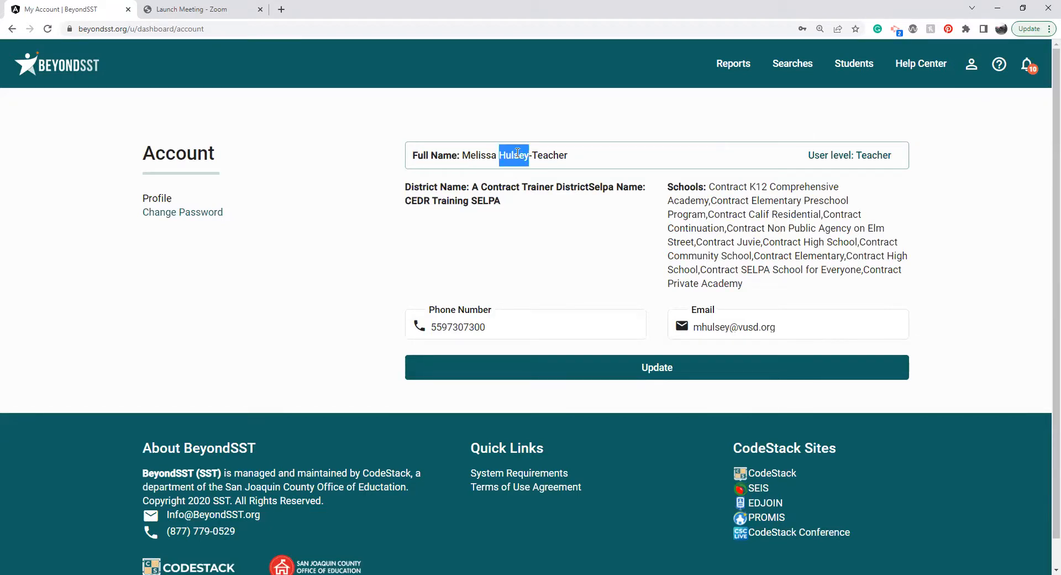
{"action": "double_click", "coordinate": [873, 153]}
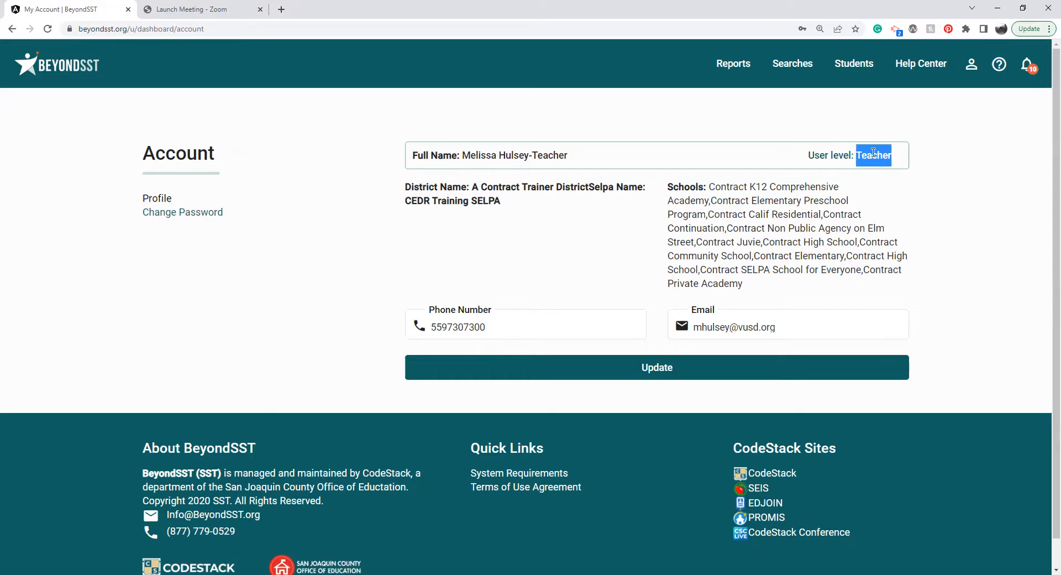
{"action": "triple_click", "coordinate": [725, 200]}
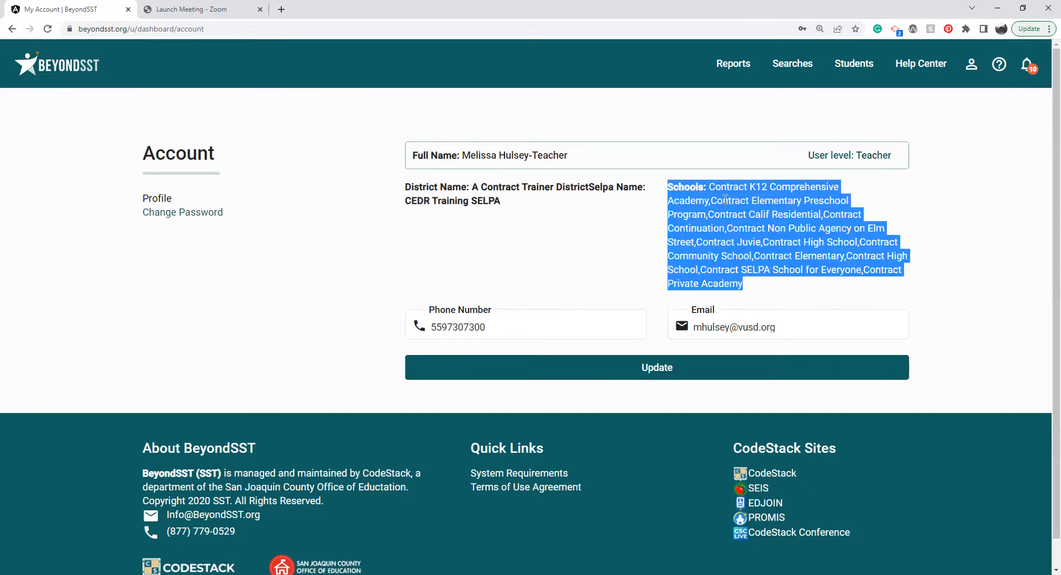
{"action": "left_click", "coordinate": [724, 199]}
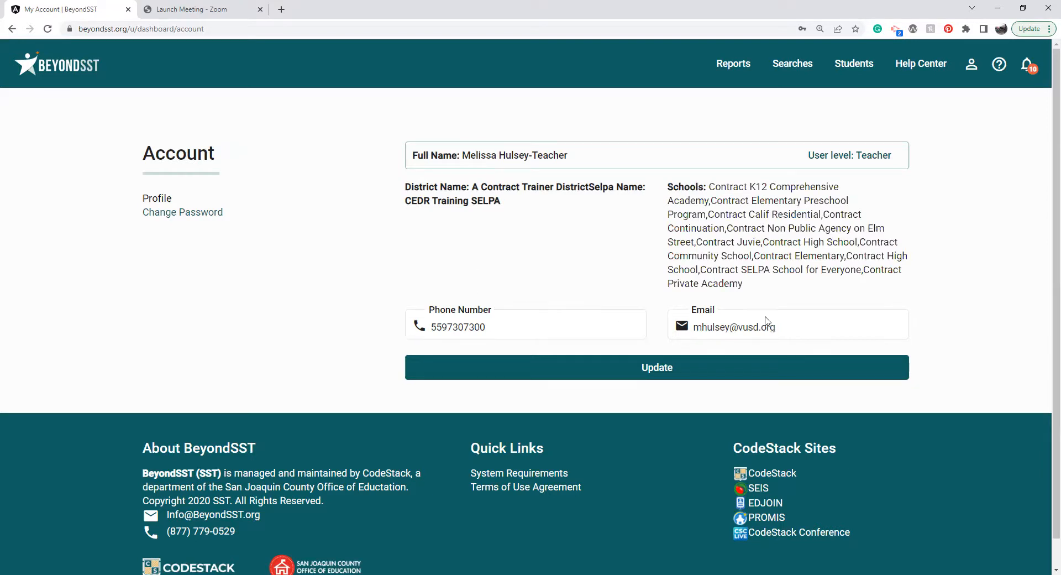
{"action": "triple_click", "coordinate": [798, 327]}
Show the list of user guides and release notes available in the Help Center.
{"action": "left_click", "coordinate": [933, 65]}
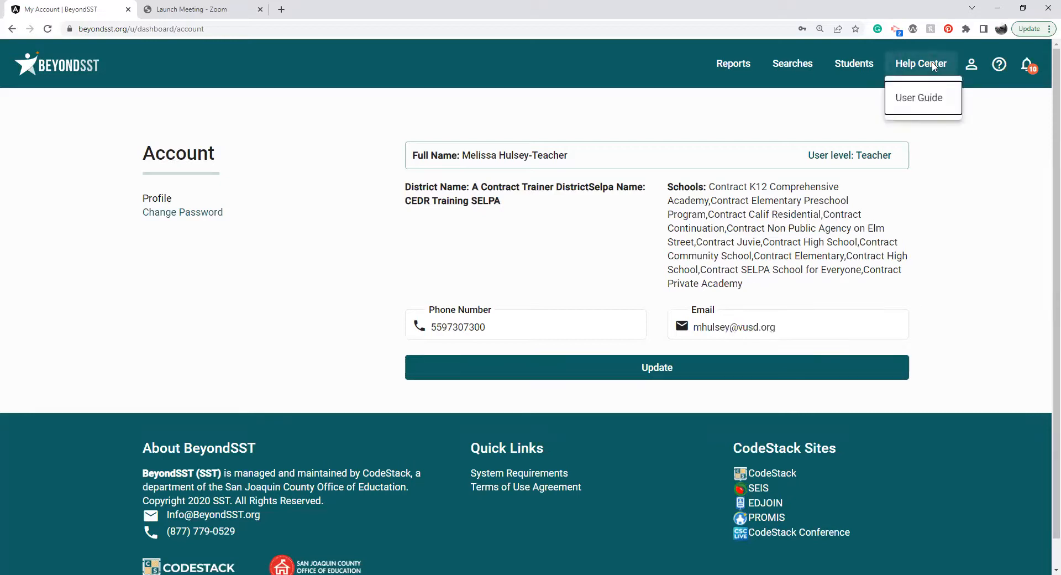
{"action": "left_click", "coordinate": [920, 97]}
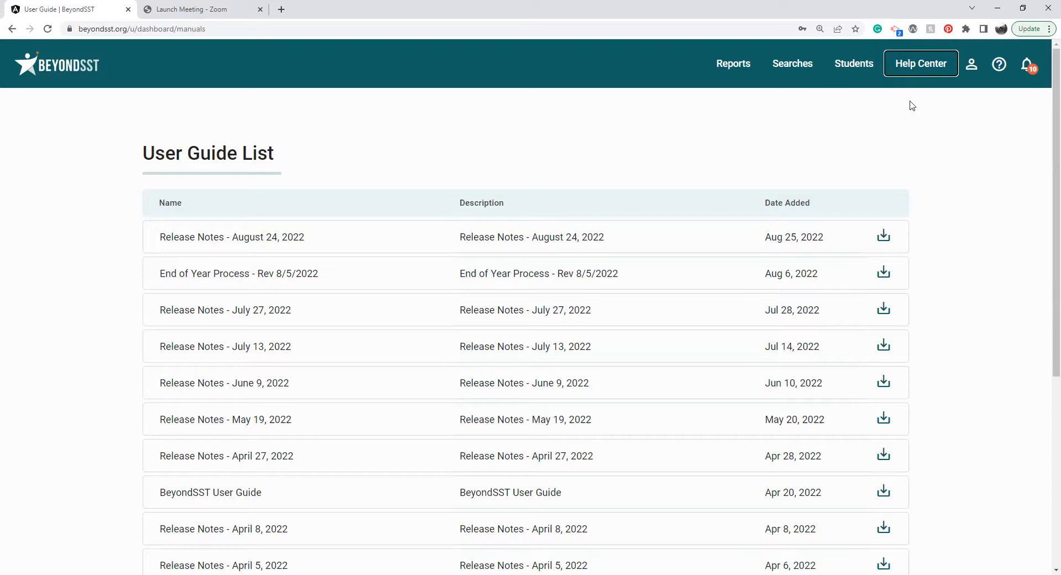
Display the Student Listing and examine one student's birth date, grade level, status and school.
{"action": "left_click", "coordinate": [862, 65]}
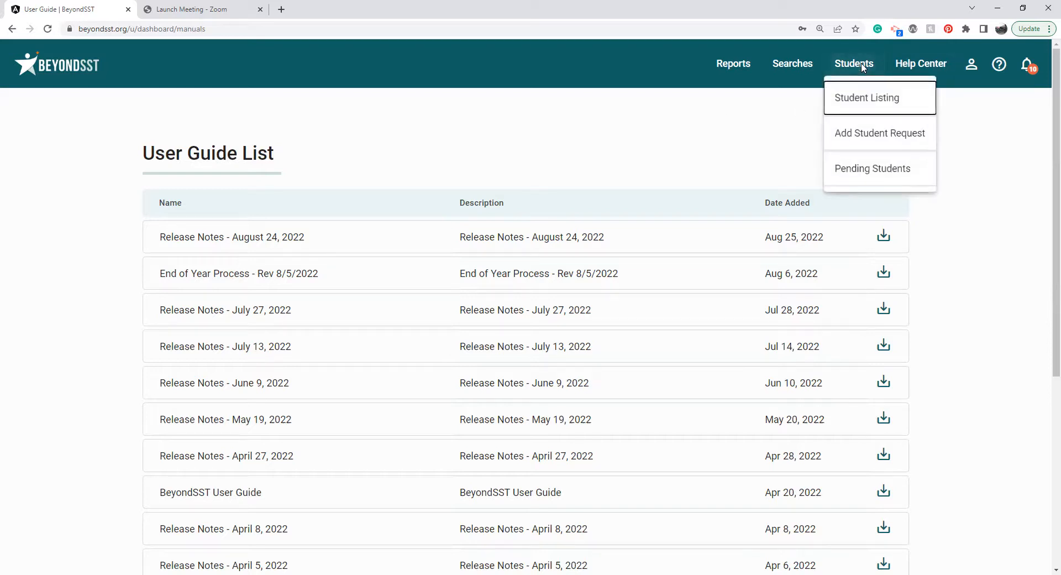
{"action": "left_click", "coordinate": [865, 97]}
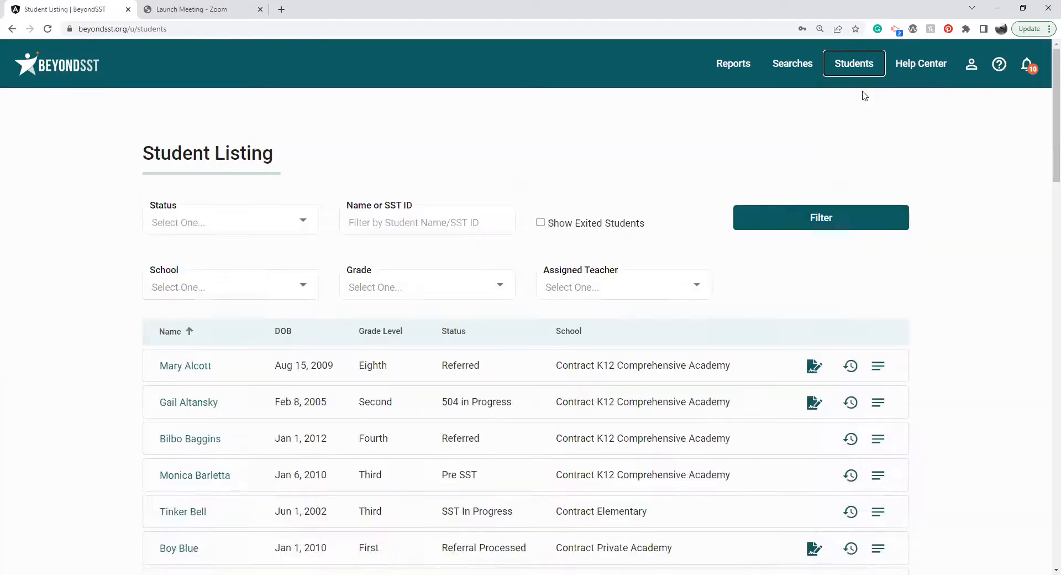
{"action": "left_click_drag", "start_coordinate": [1046, 102], "coordinate": [1046, 140]}
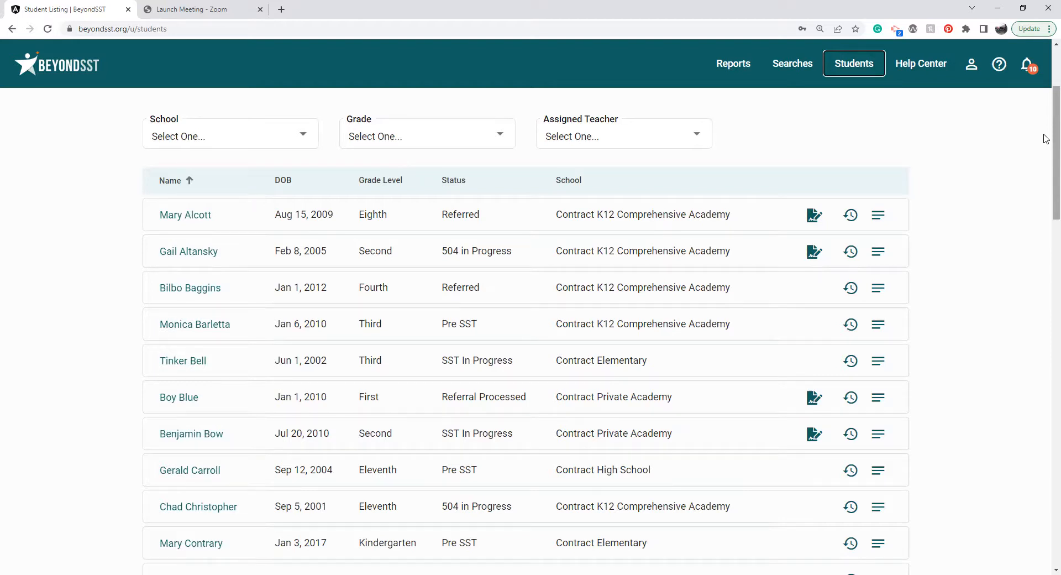
{"action": "left_click_drag", "start_coordinate": [1054, 137], "coordinate": [1044, 179]}
{"action": "double_click", "coordinate": [319, 311]}
{"action": "double_click", "coordinate": [375, 311]}
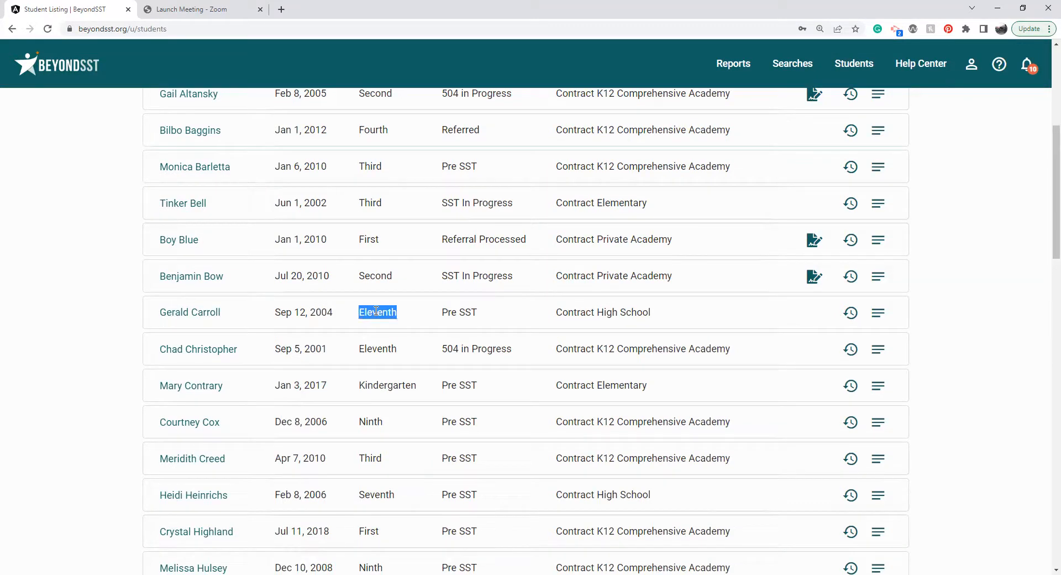
{"action": "left_click", "coordinate": [457, 312]}
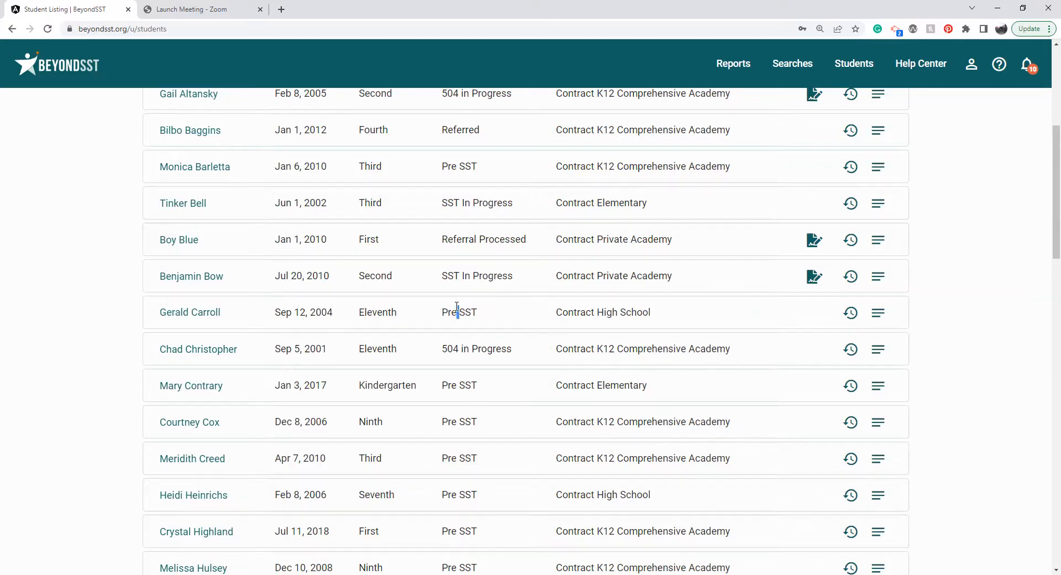
{"action": "triple_click", "coordinate": [609, 310]}
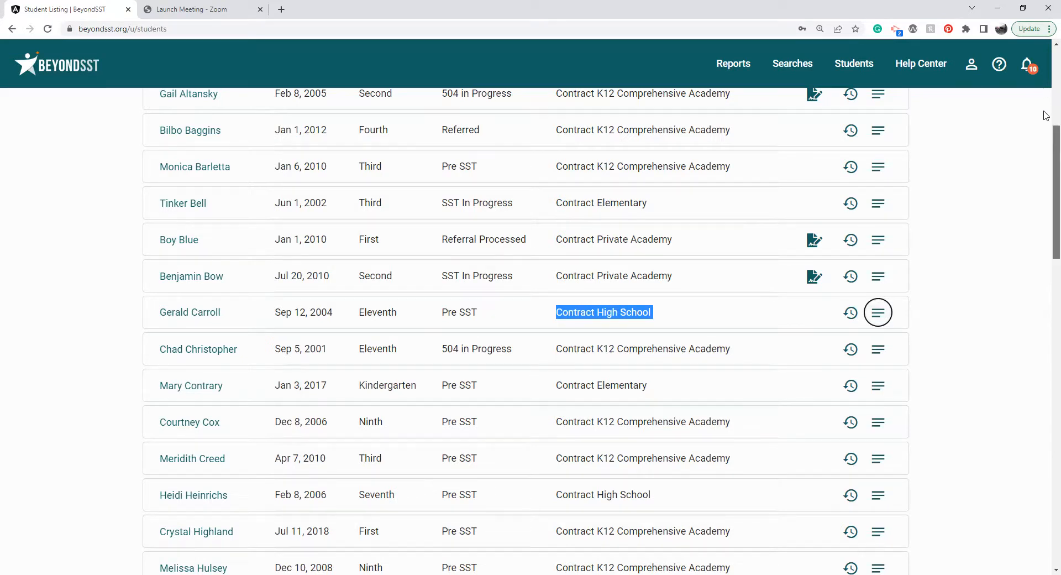
Filter the Student Listing by the status Pre SST.
{"action": "scroll", "coordinate": [1046, 115], "scroll_direction": "up", "scroll_amount": 6}
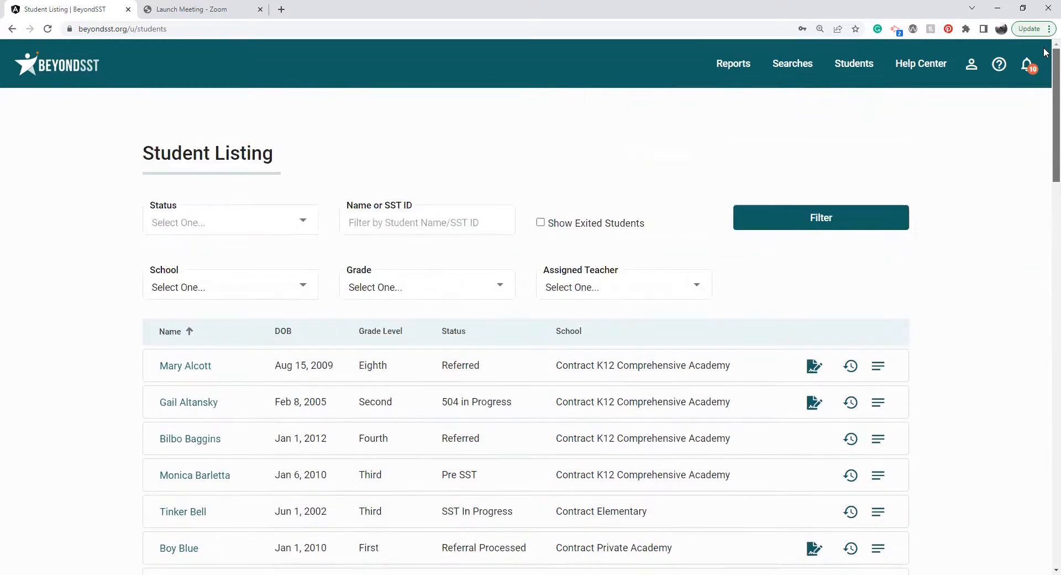
{"action": "left_click", "coordinate": [279, 226]}
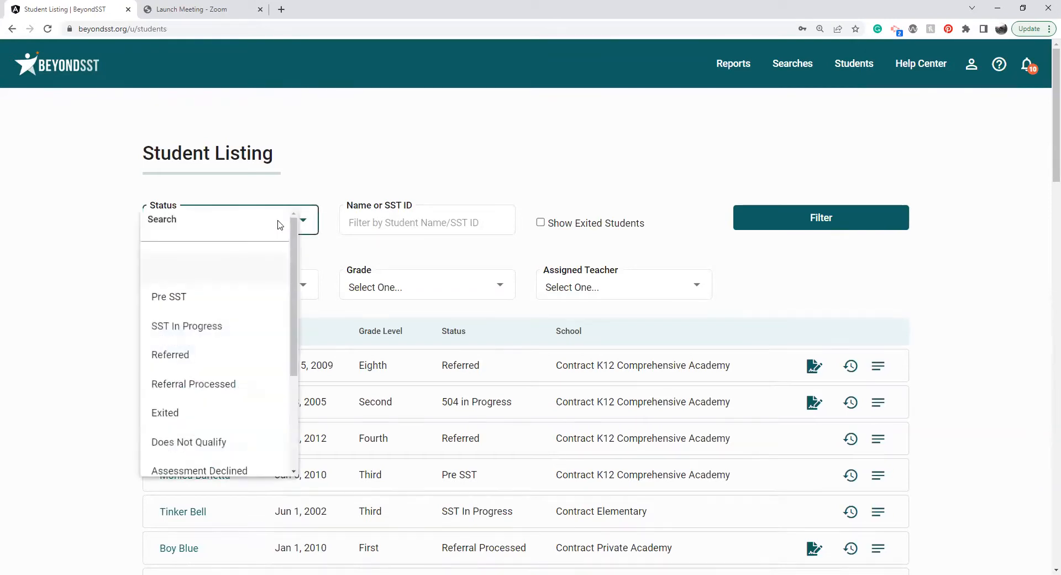
{"action": "left_click", "coordinate": [213, 304]}
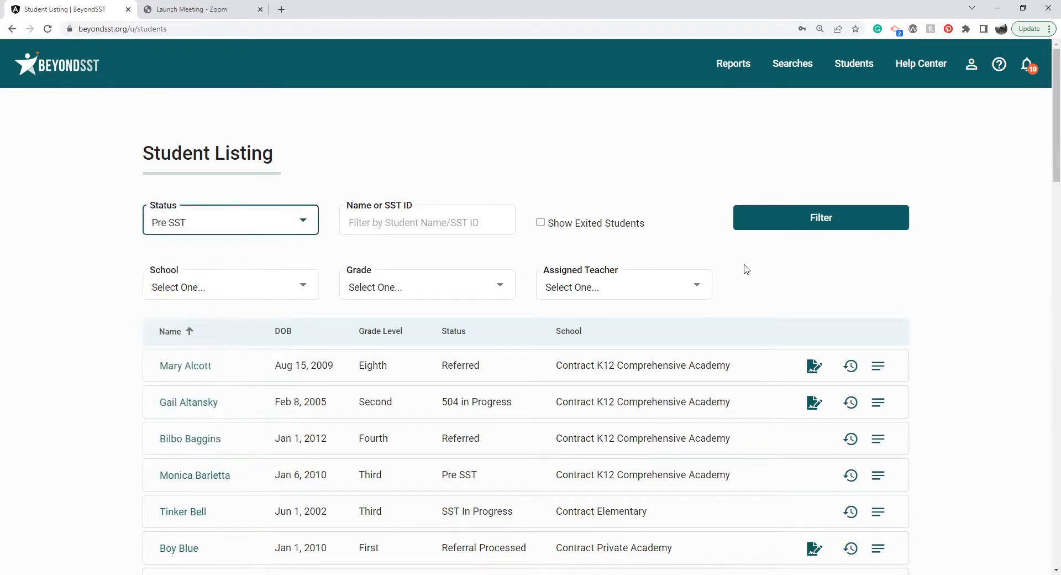
{"action": "left_click", "coordinate": [823, 221]}
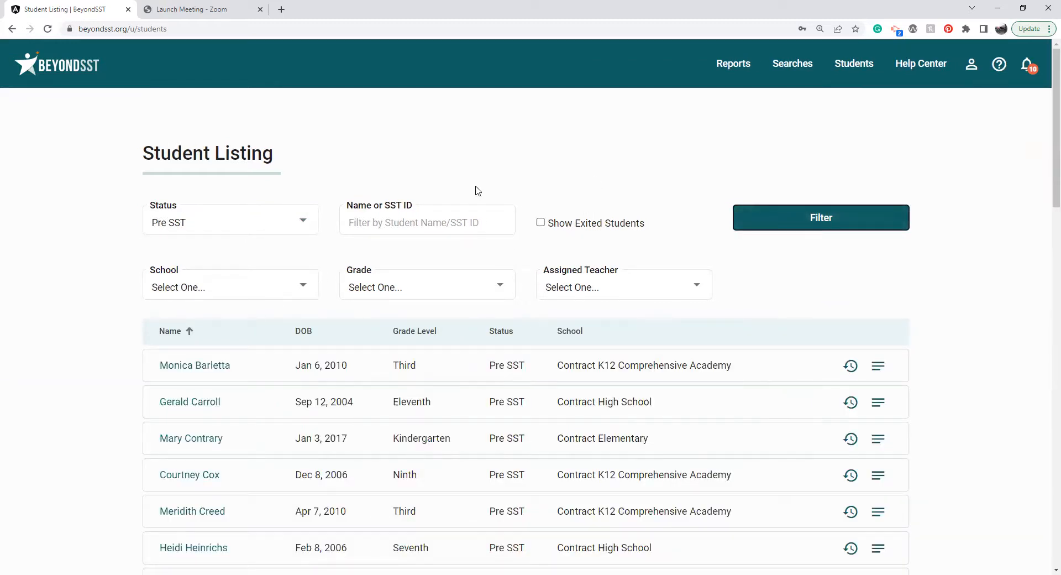
Change the Student Listing's status filter to 504 in Progress and apply it.
{"action": "left_click", "coordinate": [288, 223]}
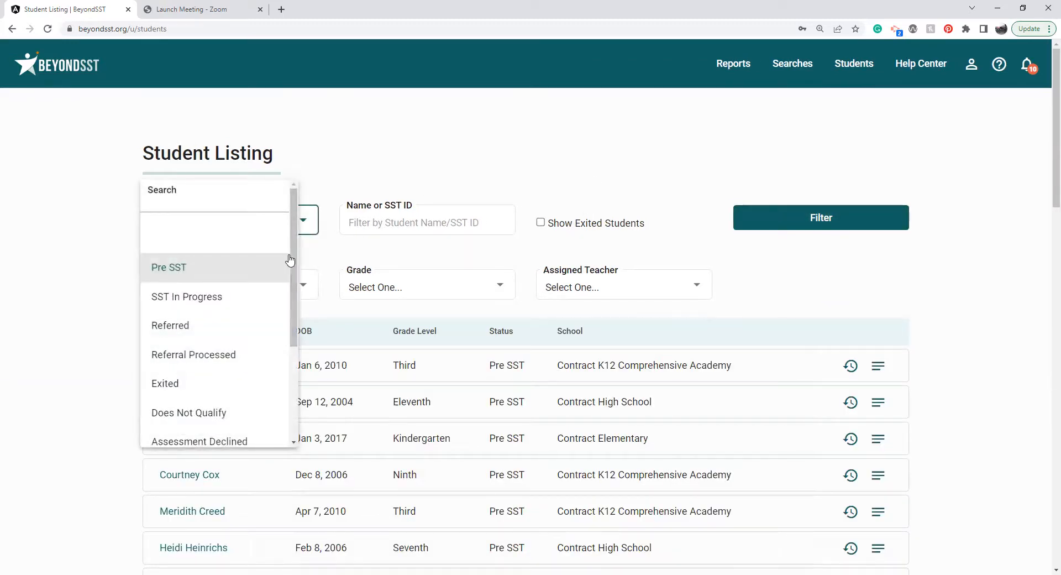
{"action": "scroll", "coordinate": [276, 331], "scroll_direction": "down", "scroll_amount": 2}
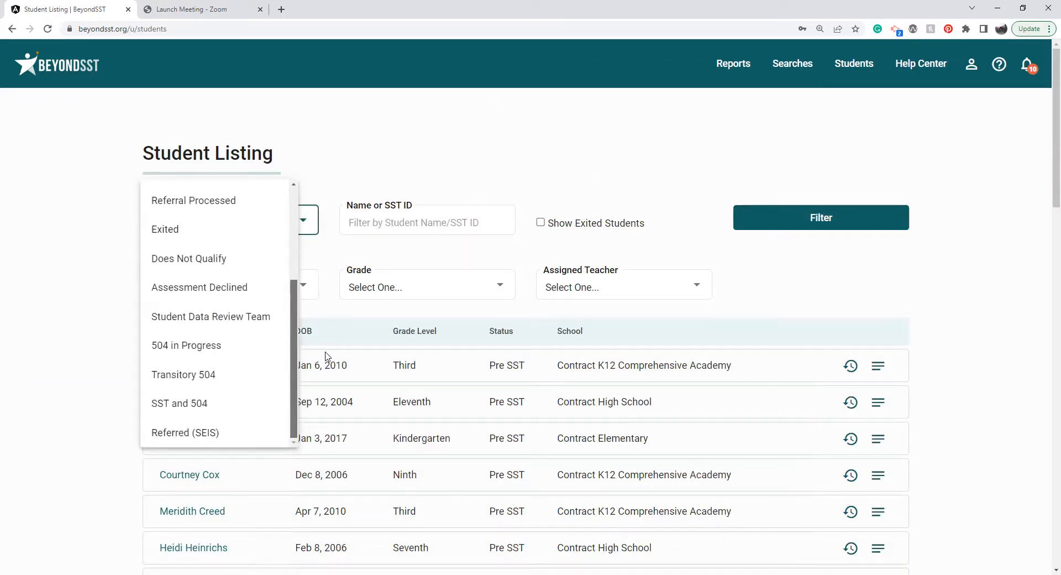
{"action": "left_click", "coordinate": [236, 352]}
{"action": "left_click", "coordinate": [769, 230]}
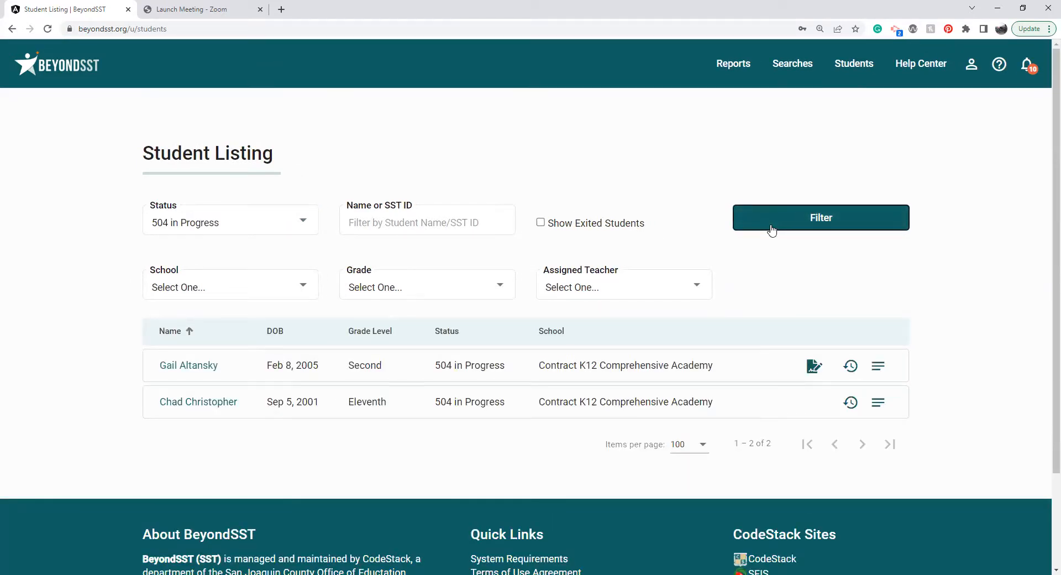
Start a new student request and fill in the student's first name, last name and birth date.
{"action": "left_click", "coordinate": [853, 64]}
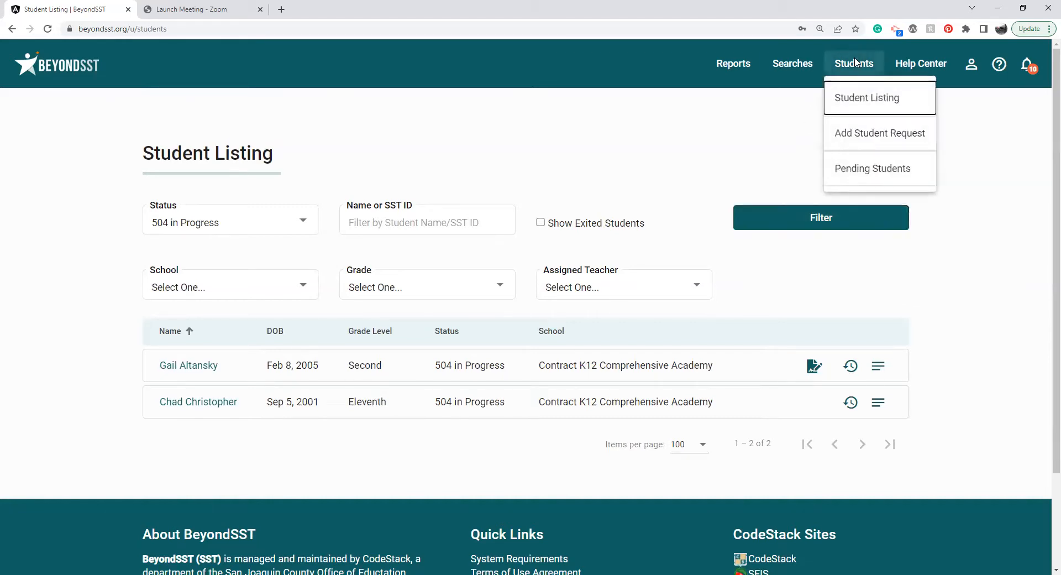
{"action": "left_click", "coordinate": [868, 138]}
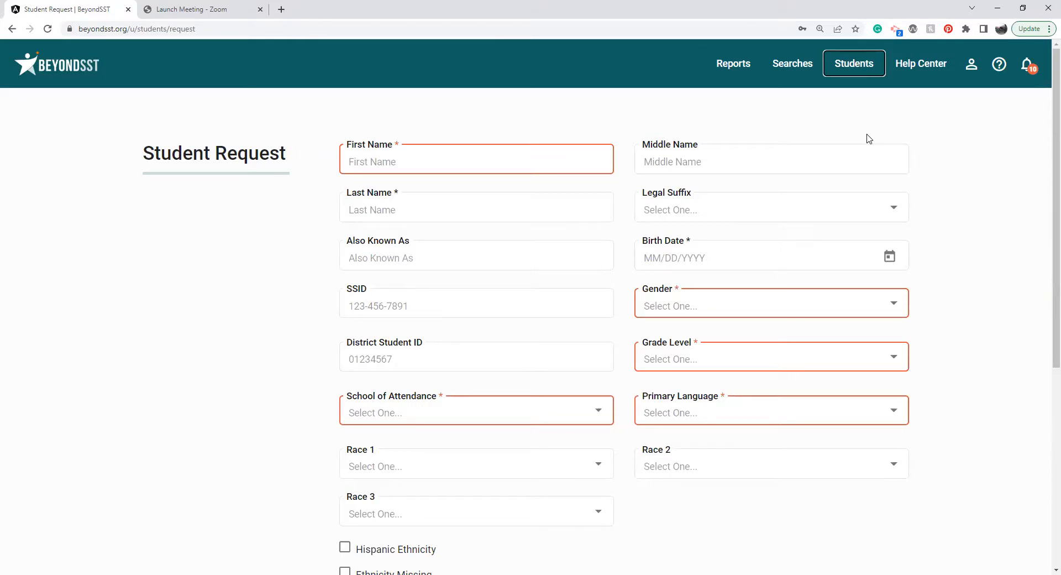
{"action": "left_click", "coordinate": [403, 167]}
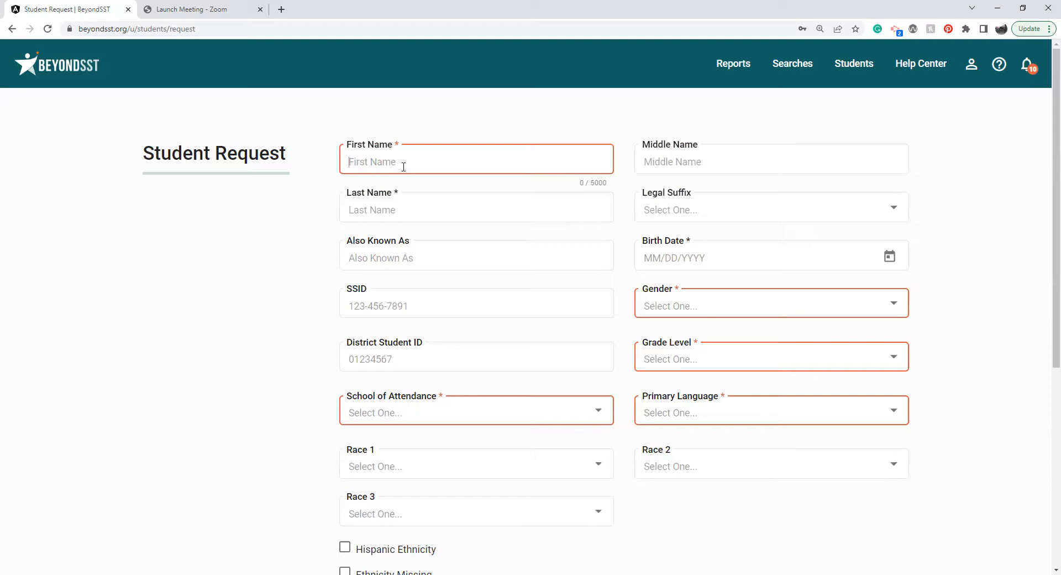
{"action": "key", "text": "Tab"}
{"action": "key", "text": "Tab"}
{"action": "key", "text": "Tab"}
{"action": "key", "text": "Tab"}
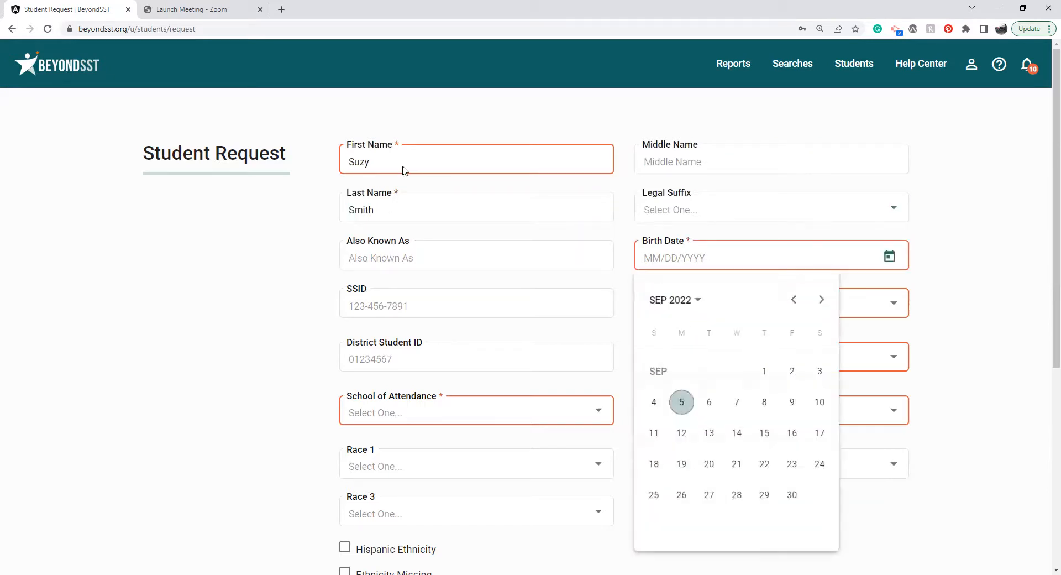
{"action": "left_click", "coordinate": [648, 256]}
{"action": "type", "text": "08/4/2010"}
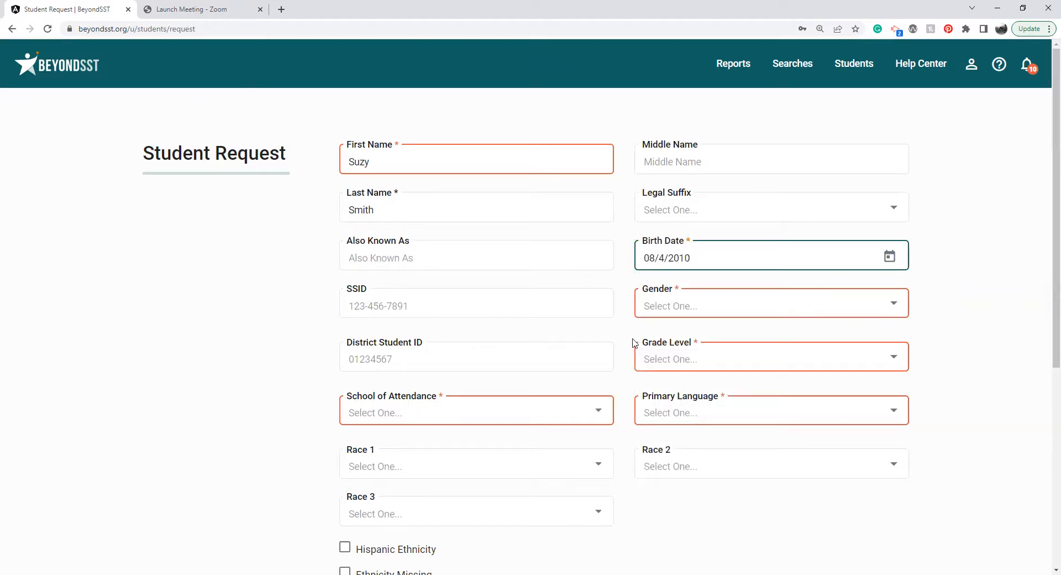
Set the requested student's gender to Female and the grade level to Sixth.
{"action": "left_click", "coordinate": [654, 313]}
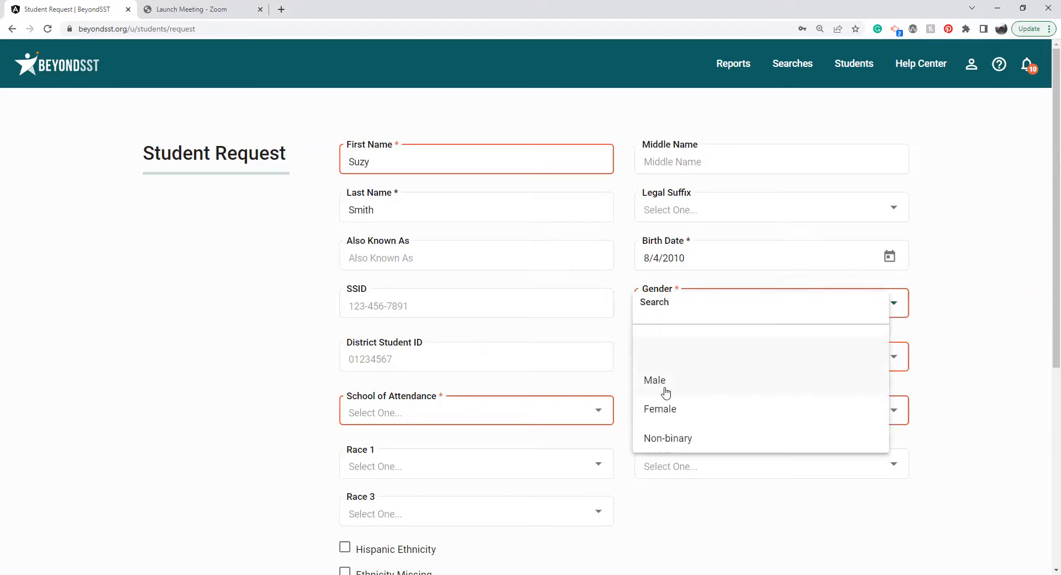
{"action": "left_click", "coordinate": [671, 408]}
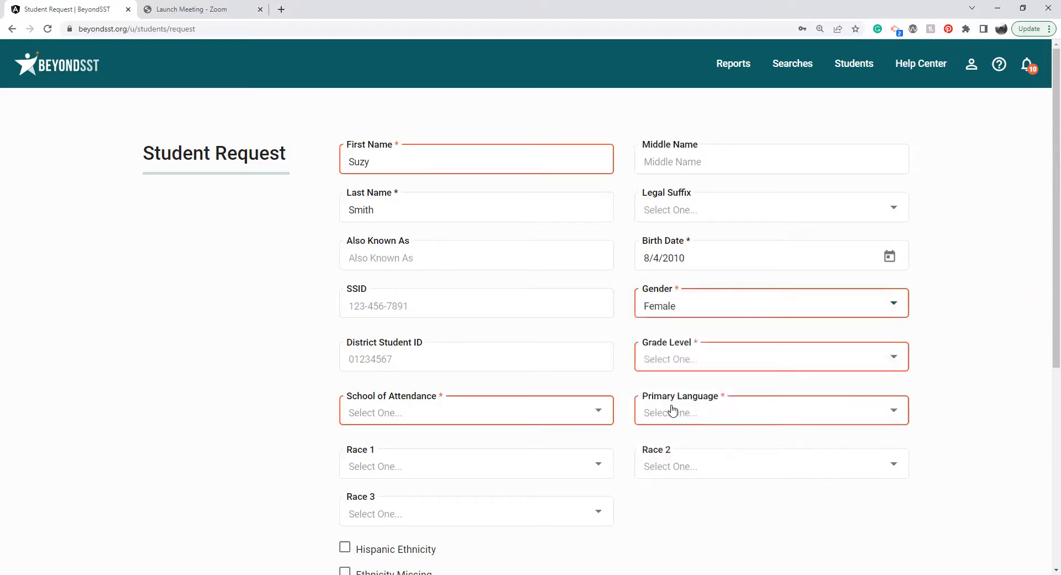
{"action": "left_click", "coordinate": [677, 365]}
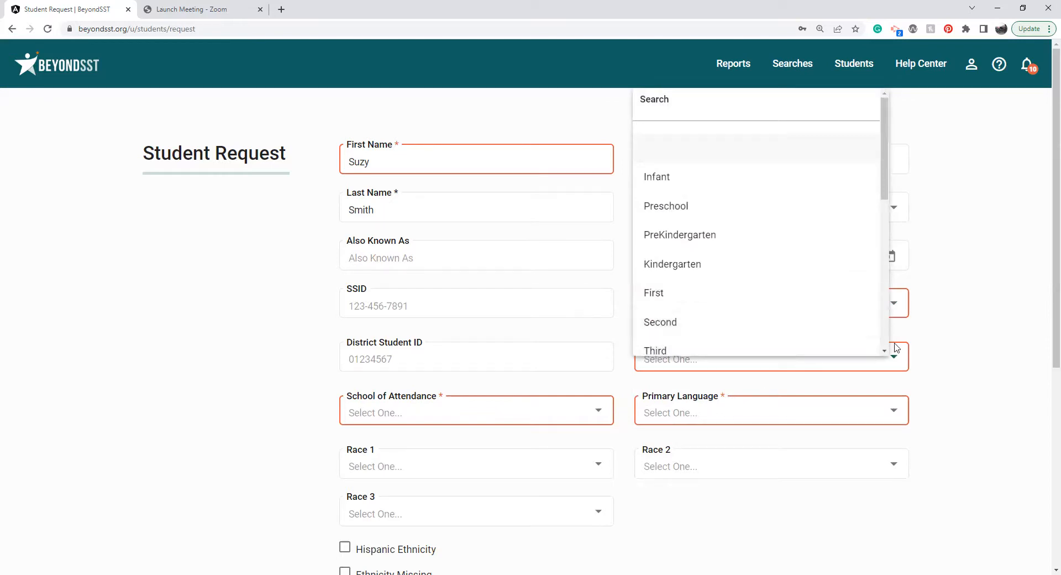
{"action": "scroll", "coordinate": [884, 350], "scroll_direction": "down", "scroll_amount": 2}
{"action": "left_click", "coordinate": [714, 340]}
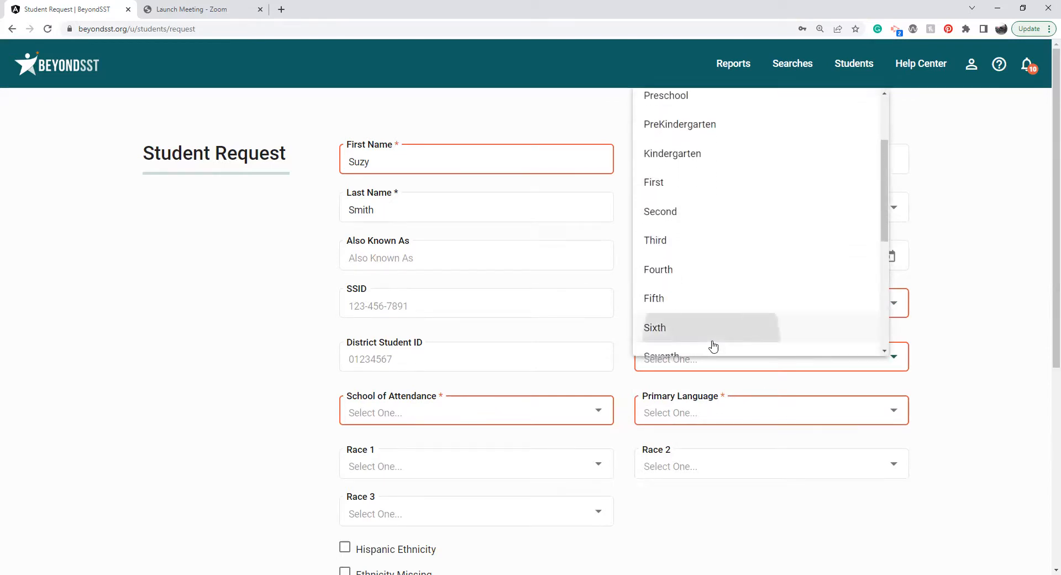
Set the school of attendance to Contract Continuation and the primary language to 00 English.
{"action": "left_click", "coordinate": [549, 415]}
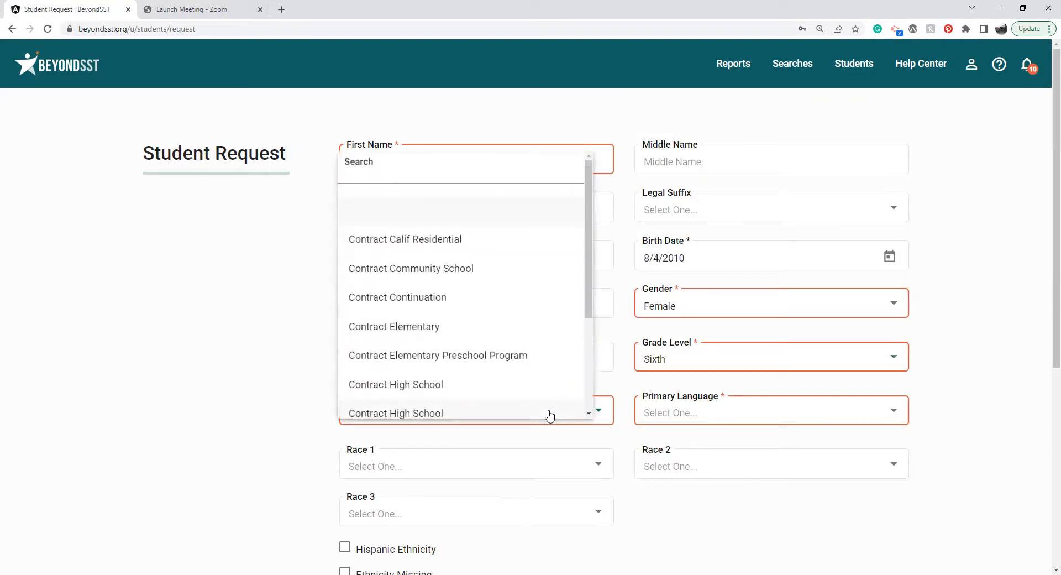
{"action": "left_click", "coordinate": [499, 303]}
{"action": "left_click", "coordinate": [693, 413]}
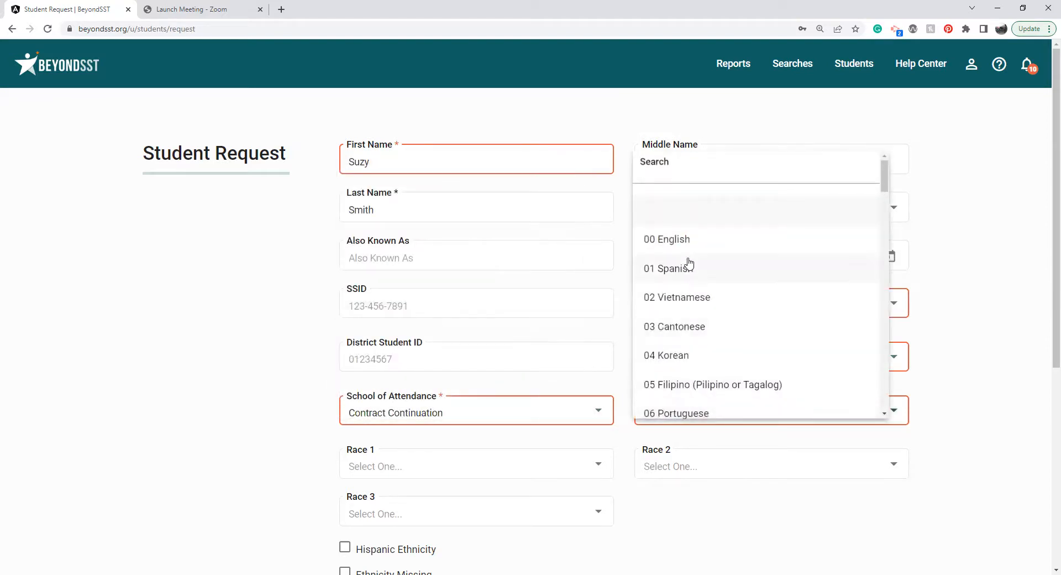
{"action": "left_click", "coordinate": [690, 252]}
Enter a ten-digit SSID for the requested student.
{"action": "left_click", "coordinate": [557, 309]}
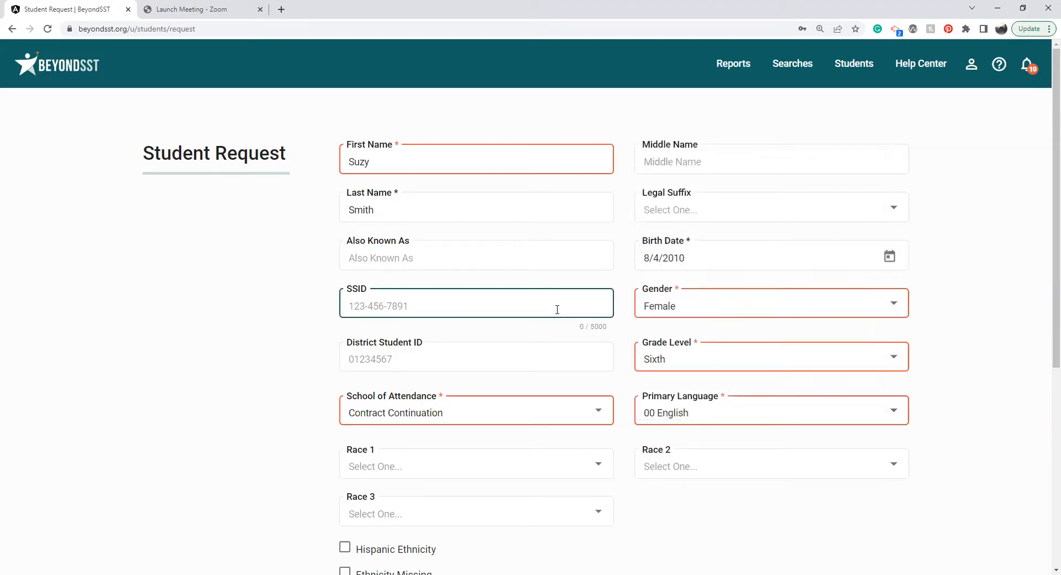
{"action": "type", "text": "1234567890"}
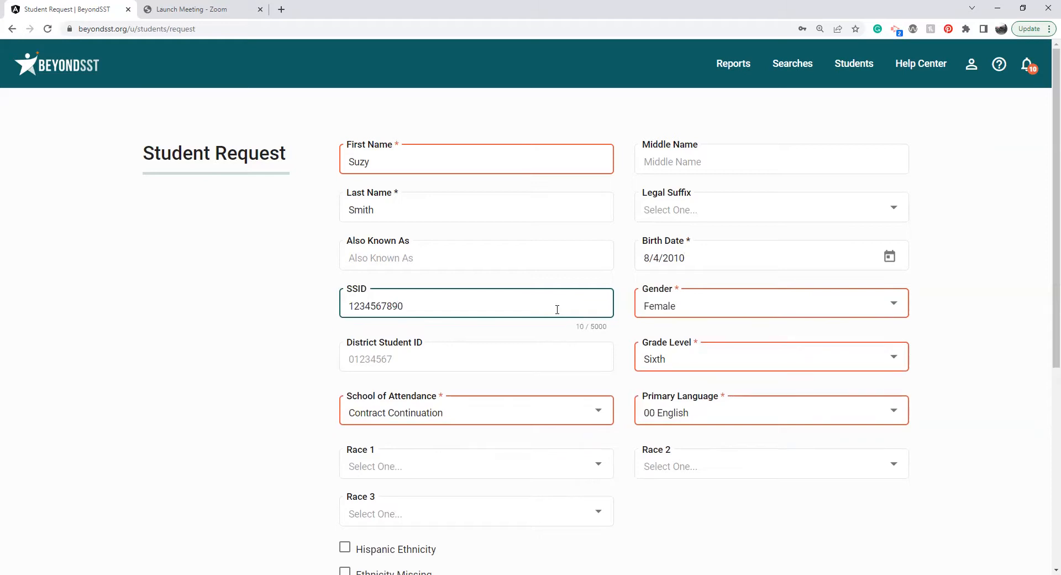
{"action": "left_click", "coordinate": [294, 377]}
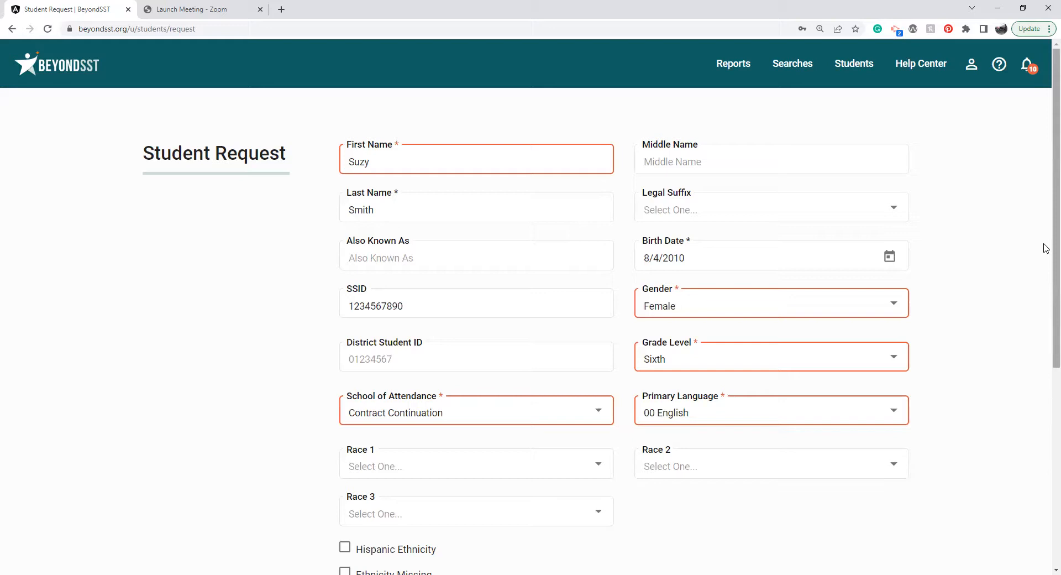
Set the request's needed-by date to 9/5/2022, leave the comments blank, and submit the student request.
{"action": "left_click_drag", "start_coordinate": [1046, 248], "coordinate": [1047, 330]}
{"action": "left_click", "coordinate": [574, 470]}
{"action": "left_click", "coordinate": [594, 475]}
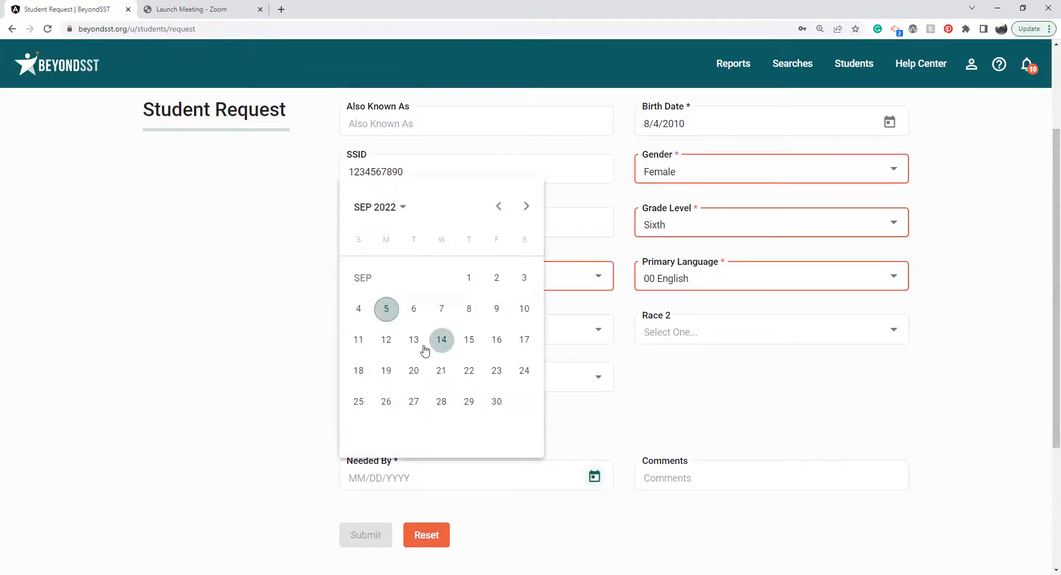
{"action": "left_click", "coordinate": [385, 310]}
{"action": "left_click", "coordinate": [720, 473]}
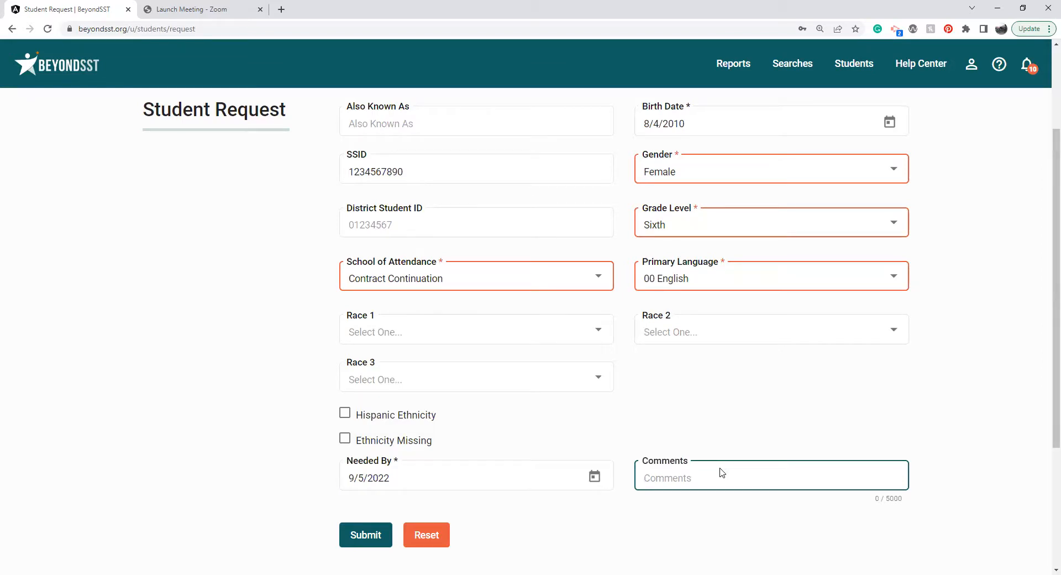
{"action": "key", "text": "Tab"}
{"action": "key", "text": "Return"}
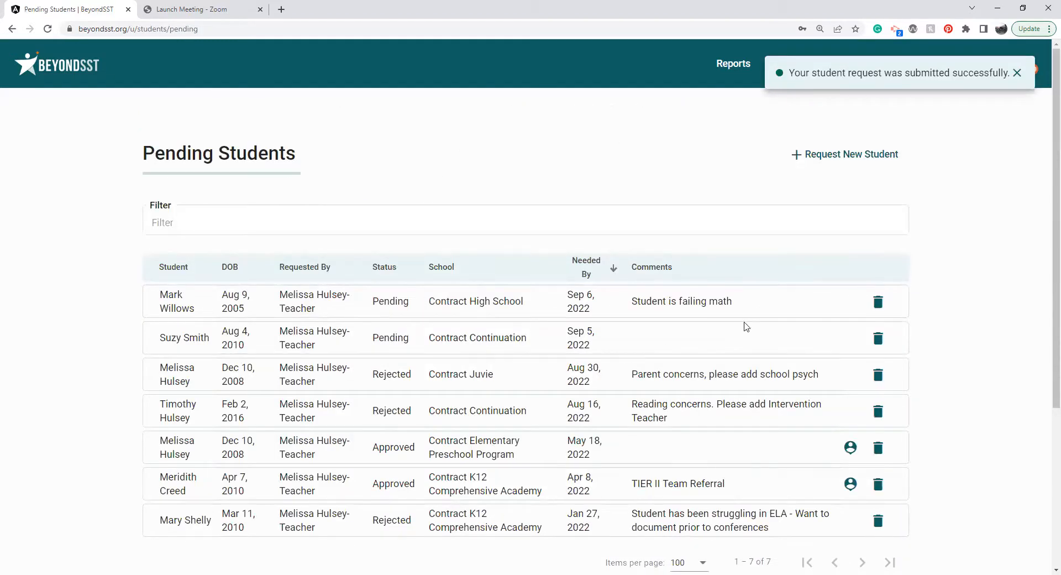
Review the Pending, Rejected and Approved statuses of the student requests, and delete the Contract Continuation request needed by Sep 5, 2022.
{"action": "scroll", "coordinate": [1046, 175], "scroll_direction": "down", "scroll_amount": 1}
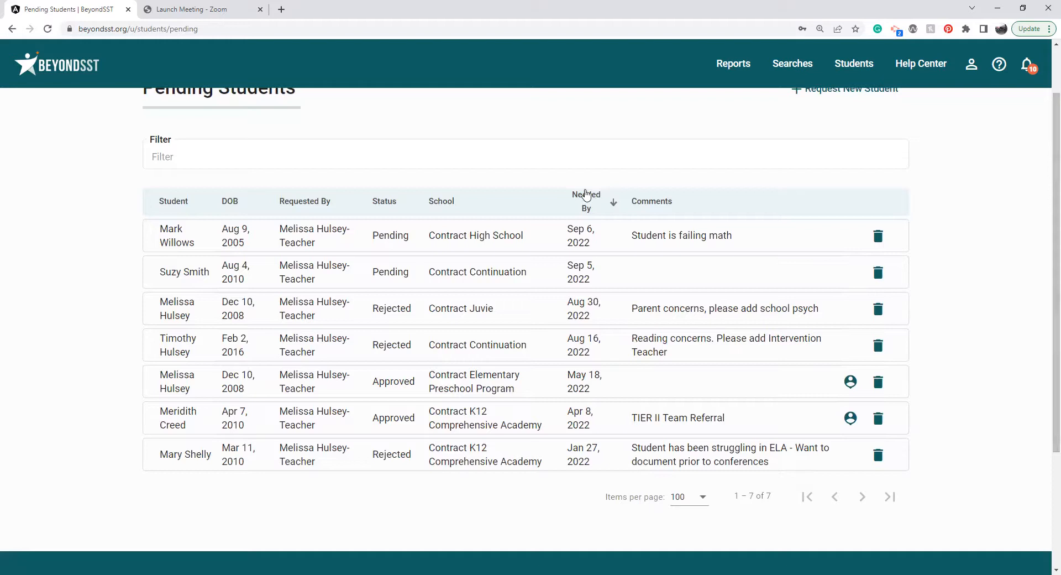
{"action": "double_click", "coordinate": [390, 236]}
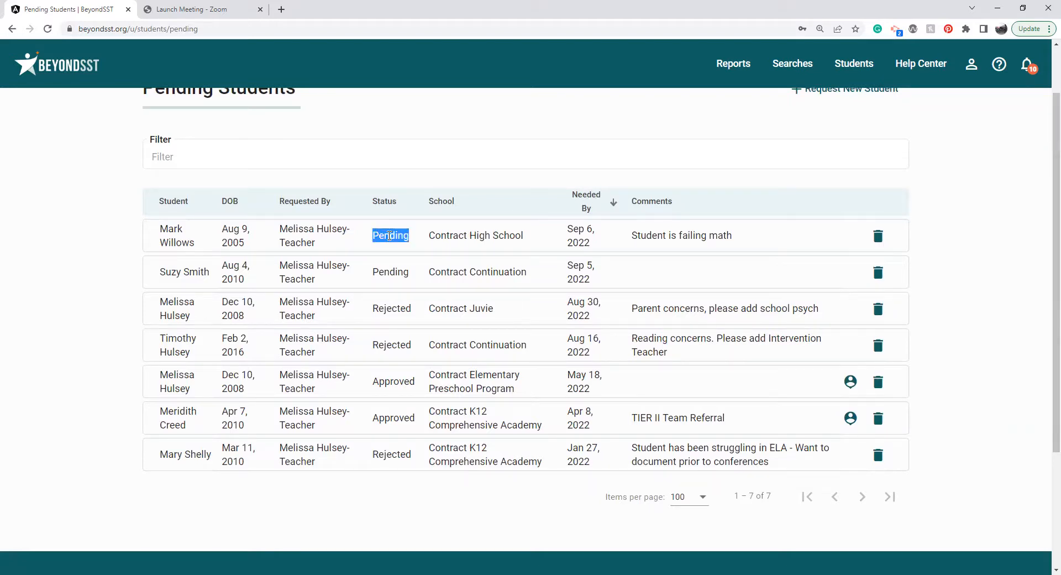
{"action": "double_click", "coordinate": [391, 309]}
{"action": "double_click", "coordinate": [395, 379]}
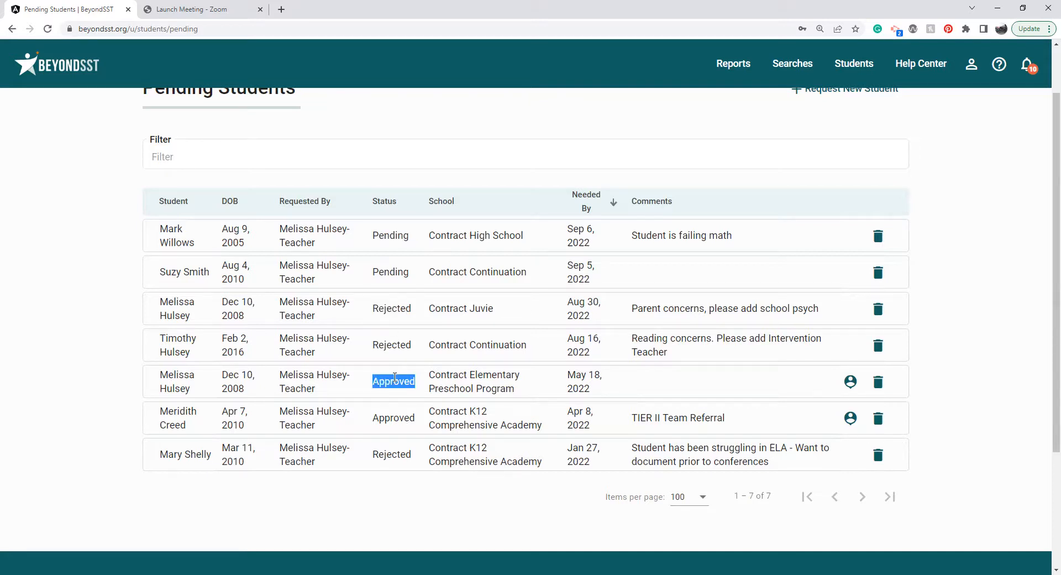
{"action": "left_click", "coordinate": [878, 272]}
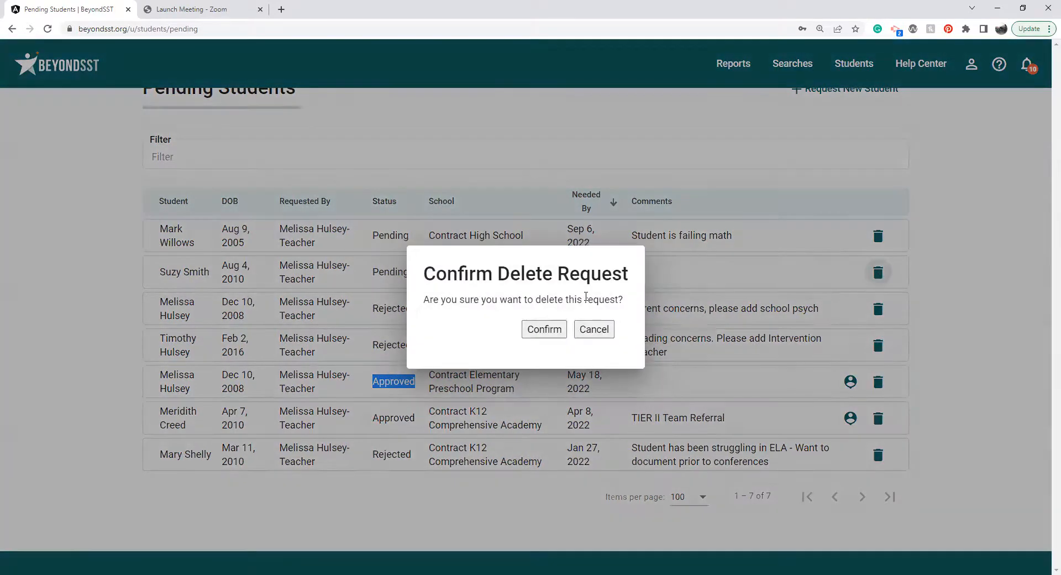
{"action": "left_click", "coordinate": [544, 330]}
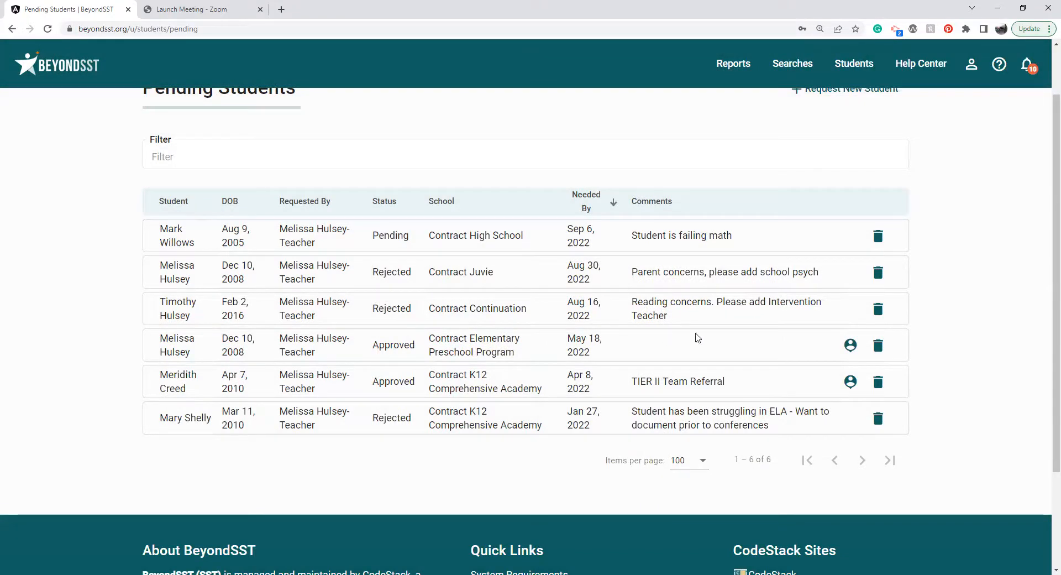
Switch to the API Add.png image to examine the sample Add Students page, and return to the Pending Students page in the browser.
{"action": "left_click", "coordinate": [850, 353]}
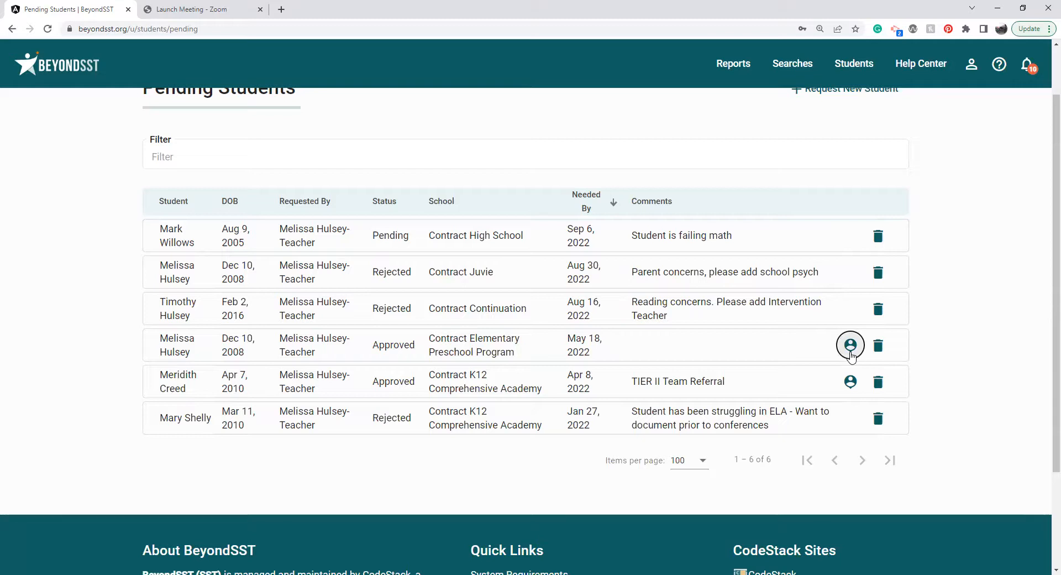
{"action": "left_click", "coordinate": [994, 304]}
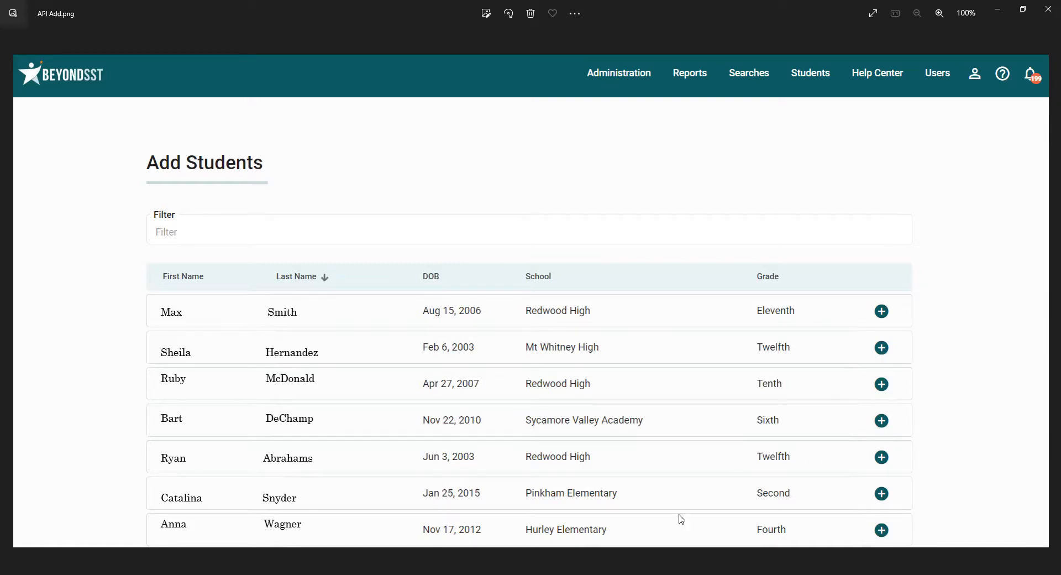
{"action": "key", "text": "alt+Tab"}
{"action": "key", "text": "alt+Tab"}
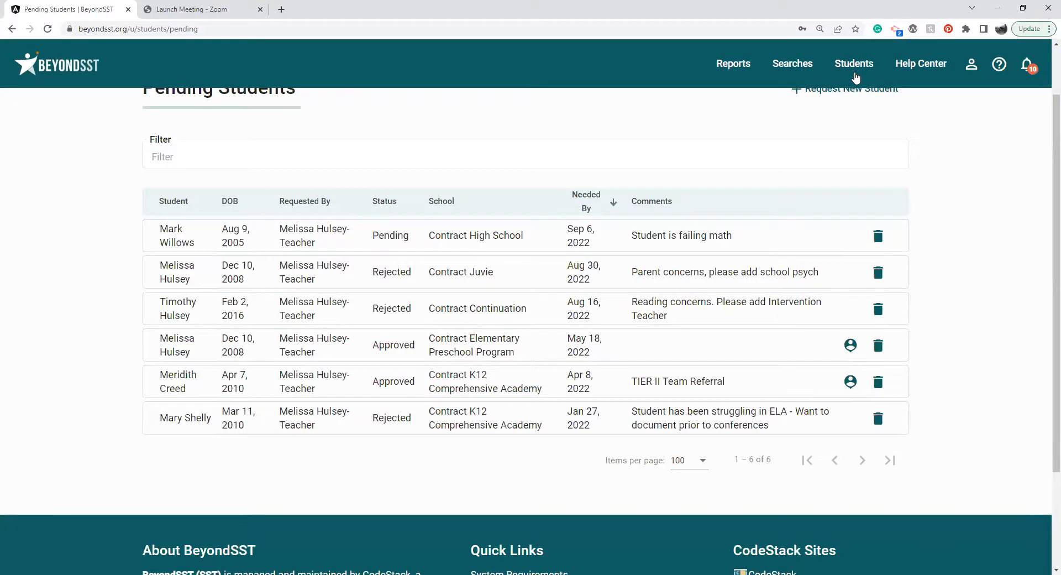
Display the unfiltered Student Listing and look through the students assigned to the teacher.
{"action": "left_click", "coordinate": [855, 76]}
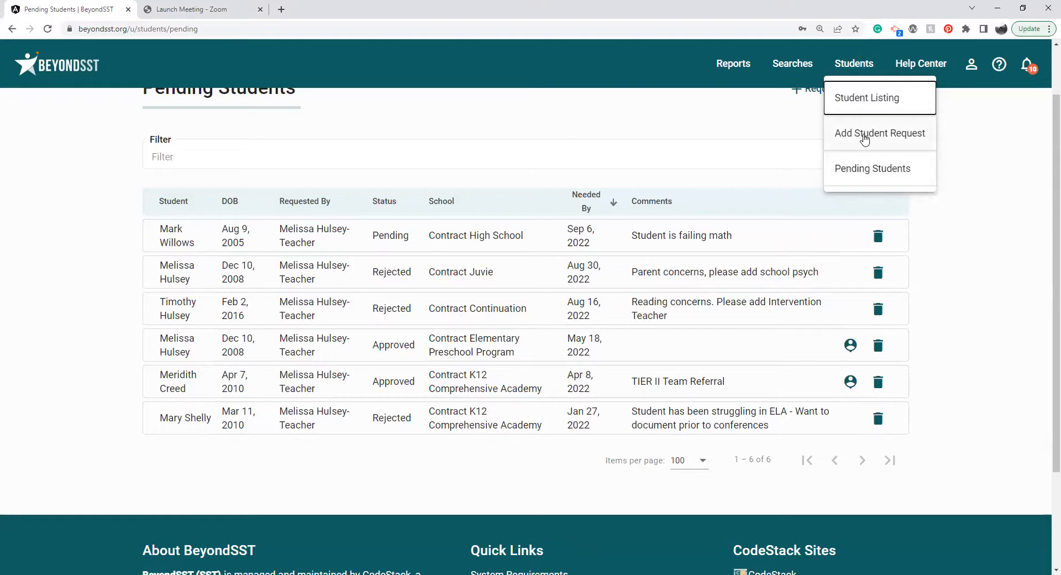
{"action": "left_click", "coordinate": [897, 102]}
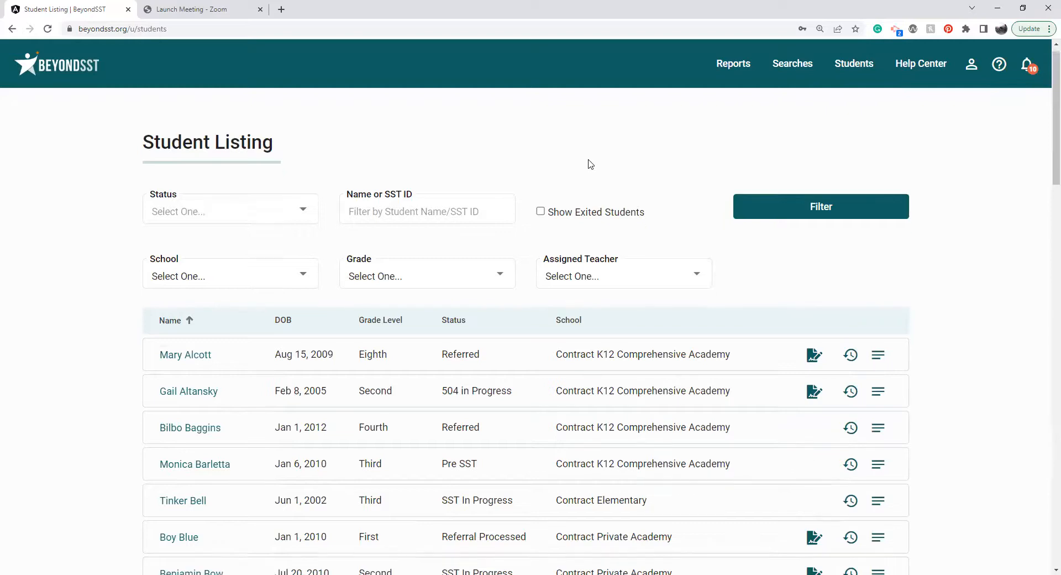
{"action": "scroll", "coordinate": [590, 164], "scroll_direction": "down", "scroll_amount": 2}
{"action": "scroll", "coordinate": [590, 165], "scroll_direction": "down", "scroll_amount": 2}
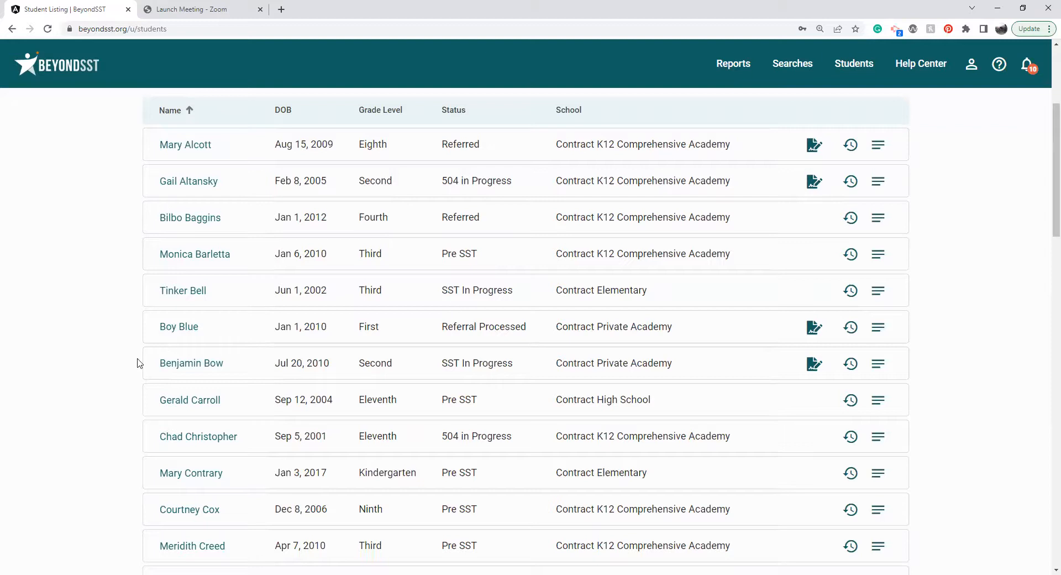
{"action": "scroll", "coordinate": [83, 375], "scroll_direction": "down", "scroll_amount": 4}
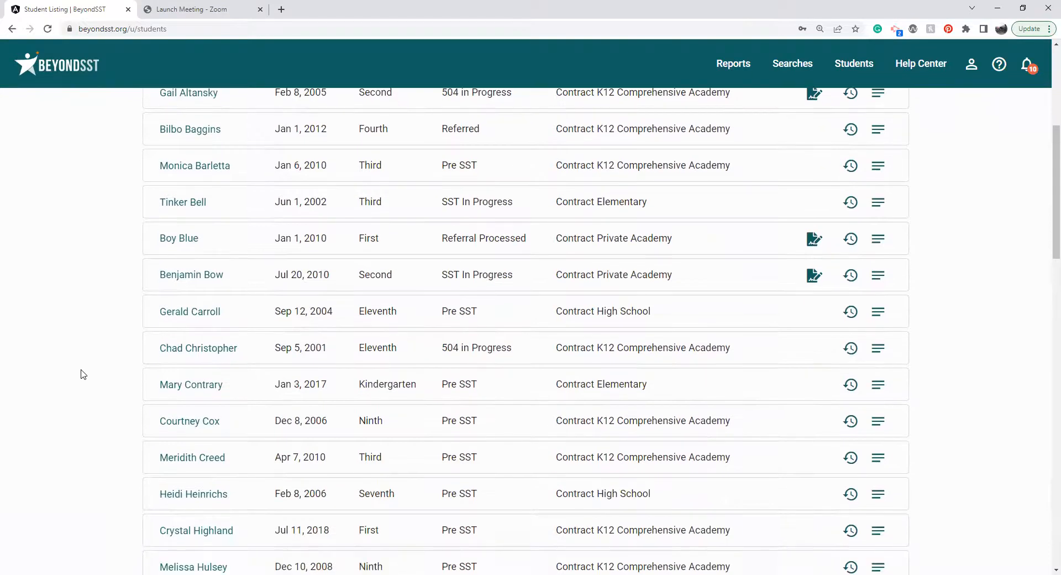
{"action": "scroll", "coordinate": [82, 375], "scroll_direction": "down", "scroll_amount": 4}
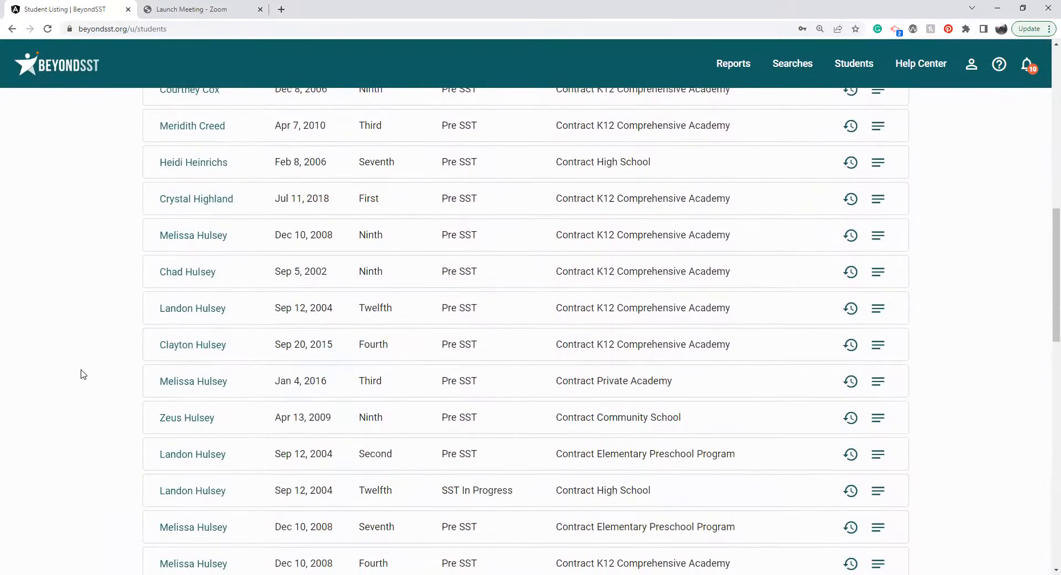
{"action": "scroll", "coordinate": [83, 375], "scroll_direction": "down", "scroll_amount": 3}
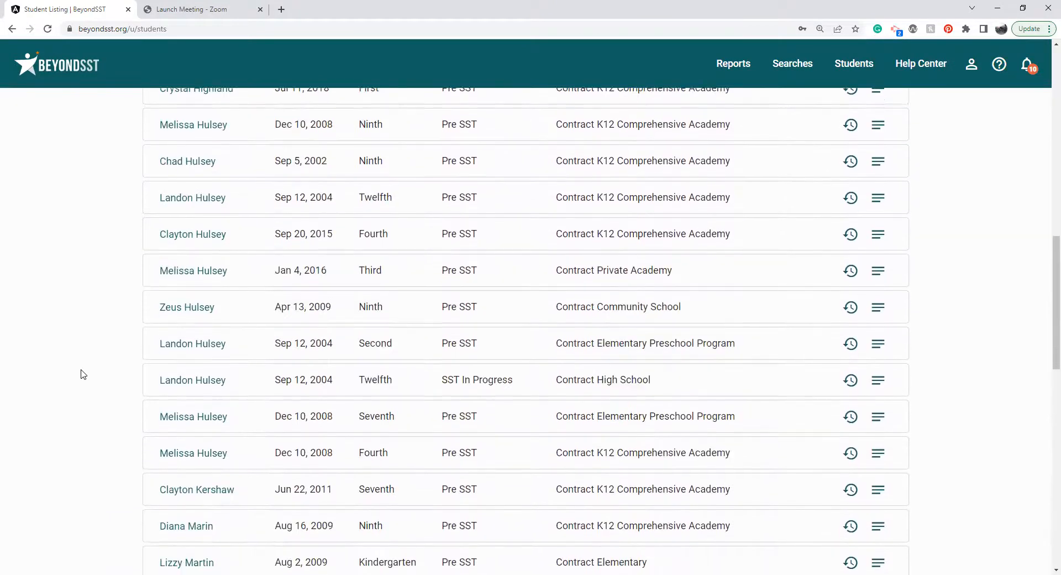
{"action": "scroll", "coordinate": [83, 375], "scroll_direction": "down", "scroll_amount": 2}
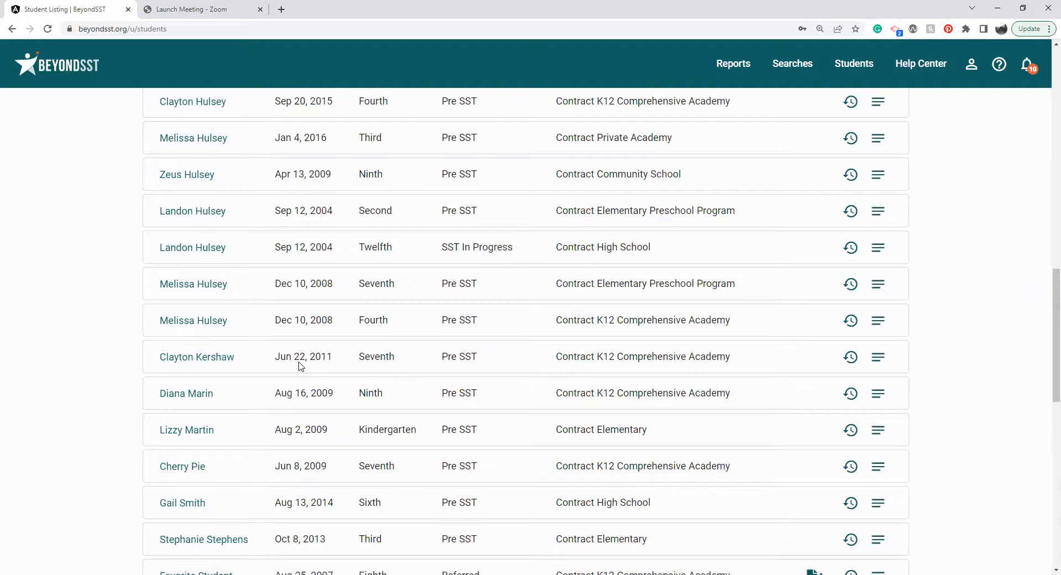
Examine the profile of a seventh-grade Pre SST student, including the available forms, guardians, attachments and teacher assignments.
{"action": "left_click", "coordinate": [224, 358]}
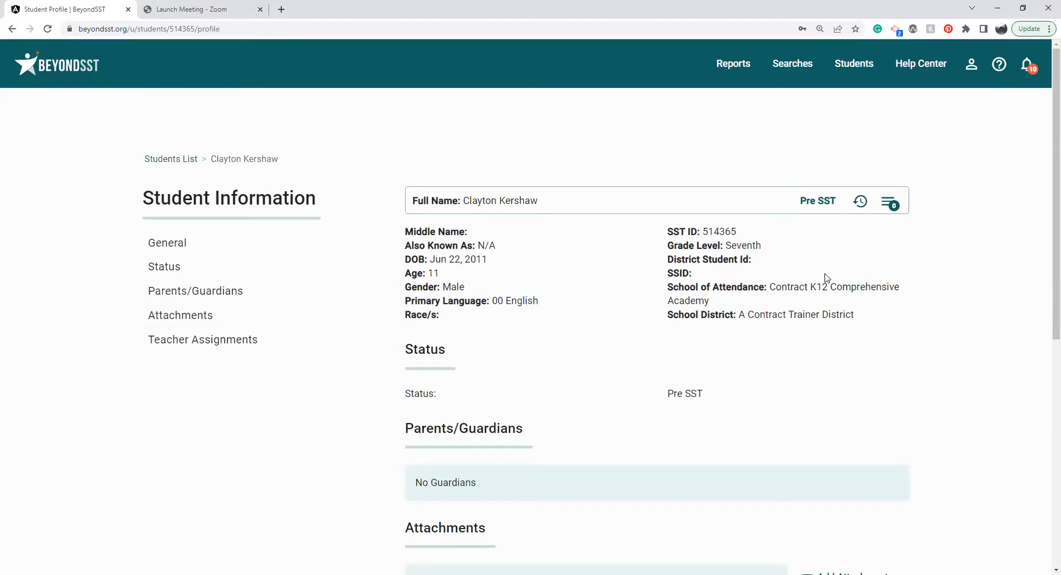
{"action": "left_click", "coordinate": [877, 205]}
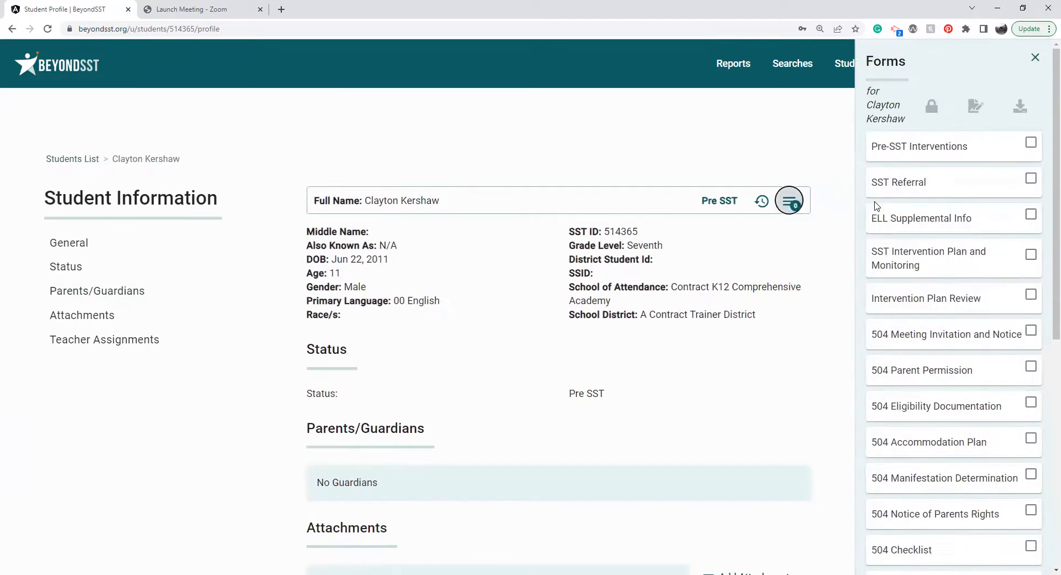
{"action": "left_click", "coordinate": [1025, 58]}
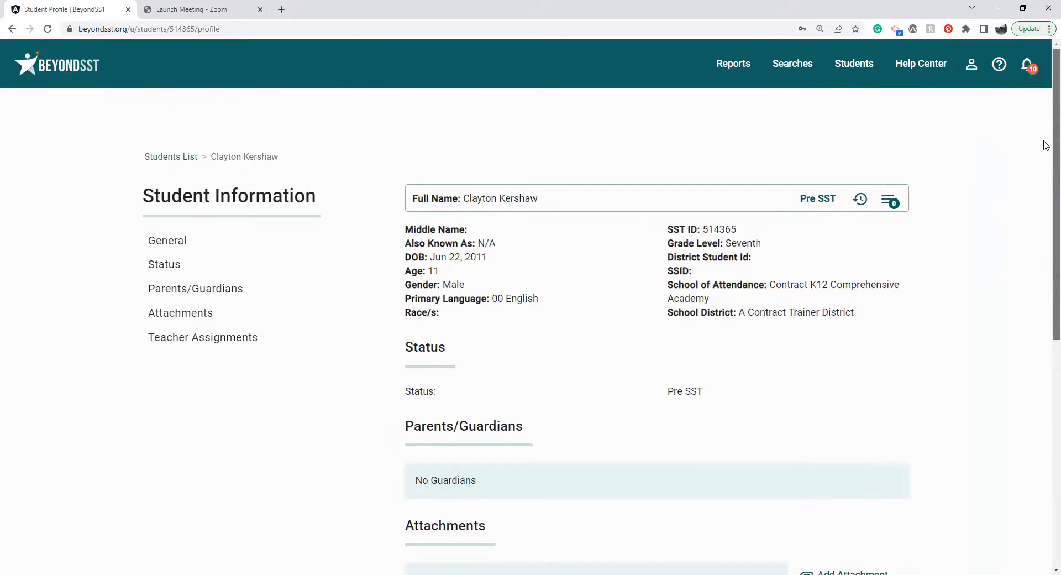
{"action": "scroll", "coordinate": [1044, 190], "scroll_direction": "down", "scroll_amount": 3}
{"action": "scroll", "coordinate": [1045, 262], "scroll_direction": "down", "scroll_amount": 2}
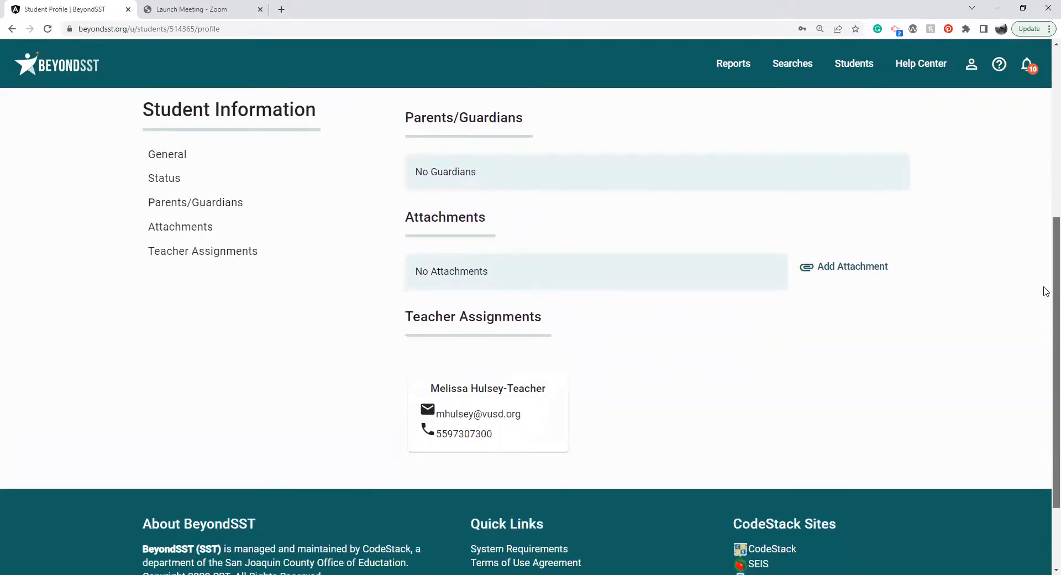
Review the student's general information, Pre SST status, guardians, Add Attachment option and assigned teacher on the profile page.
{"action": "scroll", "coordinate": [1046, 292], "scroll_direction": "up", "scroll_amount": 4}
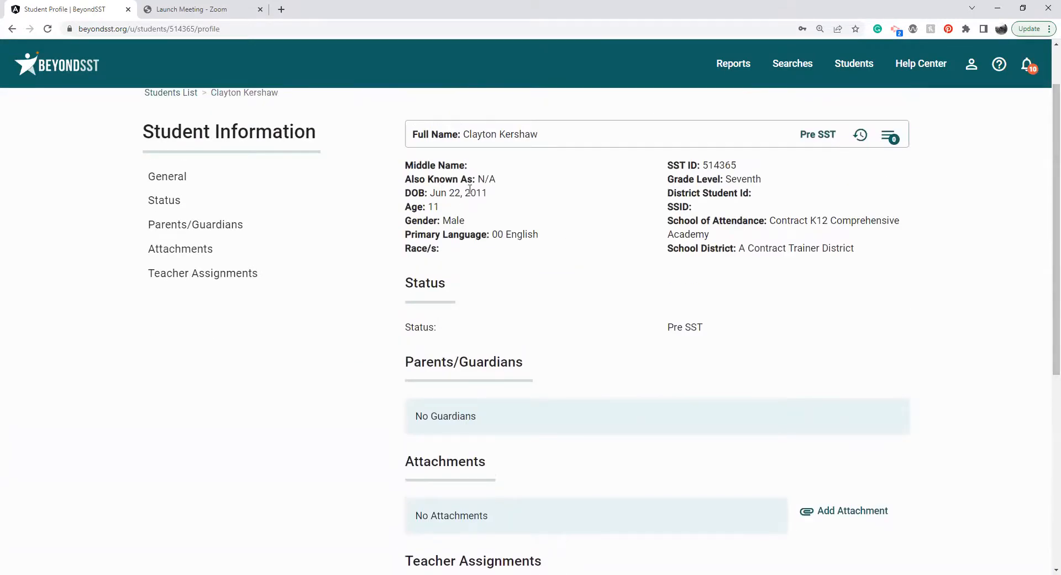
{"action": "left_click_drag", "start_coordinate": [413, 165], "coordinate": [864, 253]}
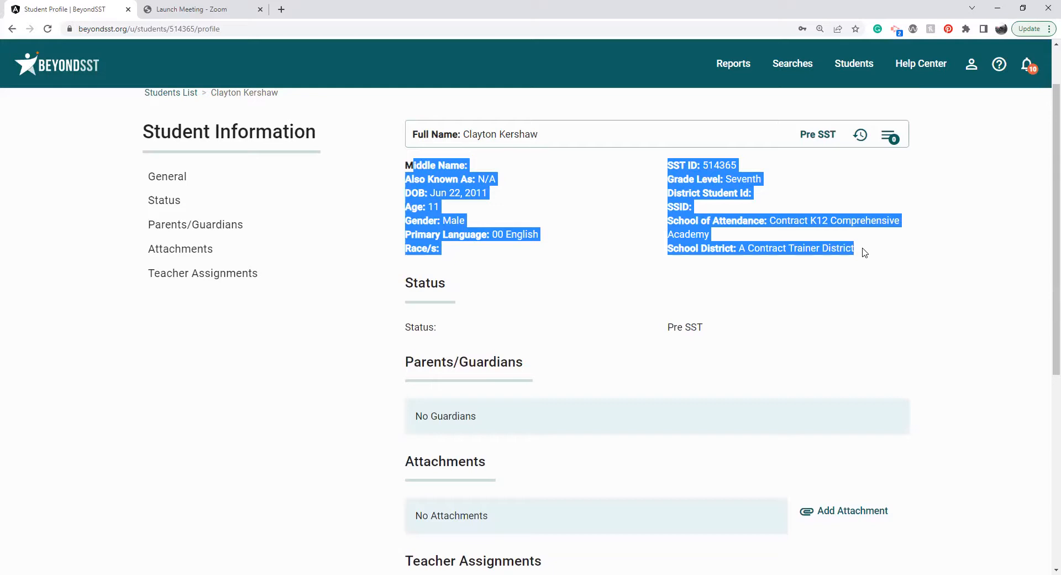
{"action": "triple_click", "coordinate": [684, 326]}
{"action": "left_click", "coordinate": [664, 410]}
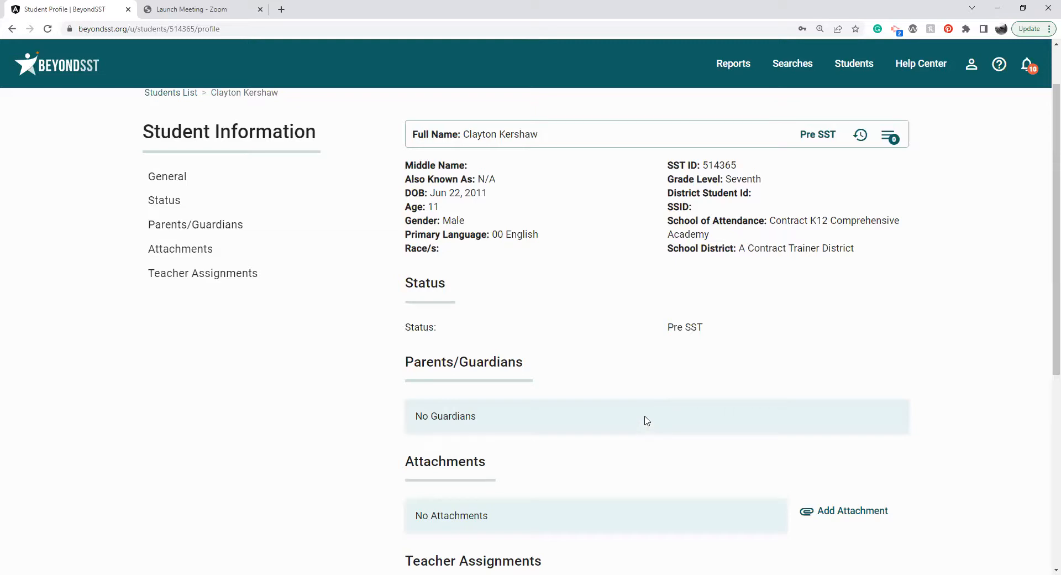
{"action": "scroll", "coordinate": [785, 474], "scroll_direction": "down", "scroll_amount": 2}
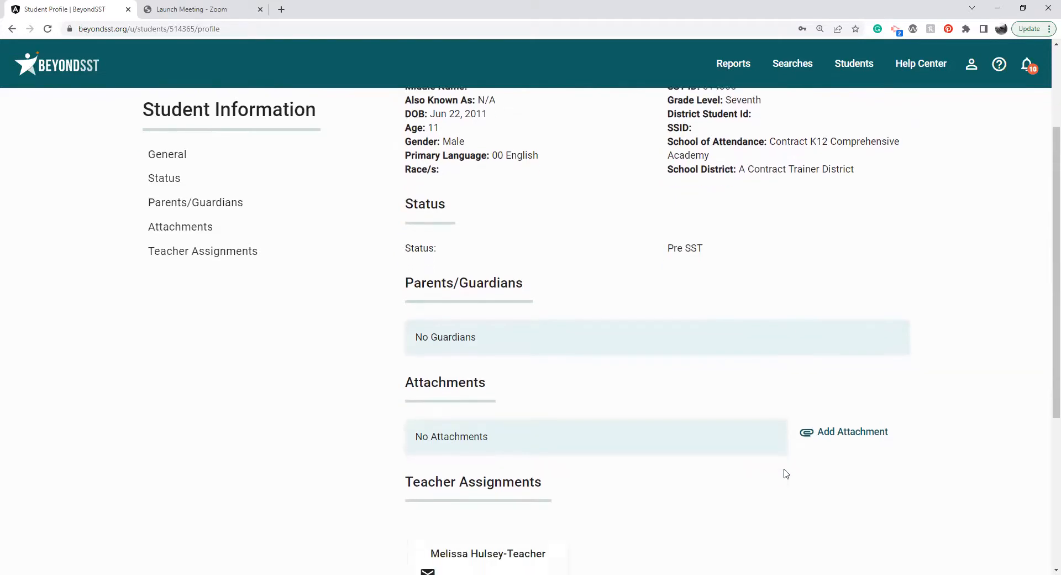
{"action": "scroll", "coordinate": [784, 474], "scroll_direction": "down", "scroll_amount": 1}
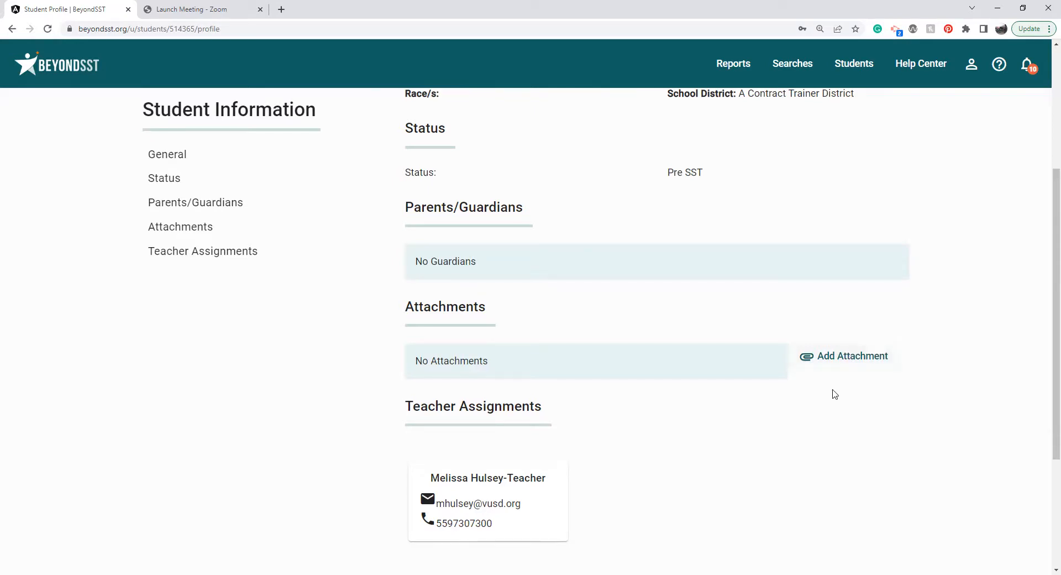
{"action": "scroll", "coordinate": [833, 394], "scroll_direction": "down", "scroll_amount": 1}
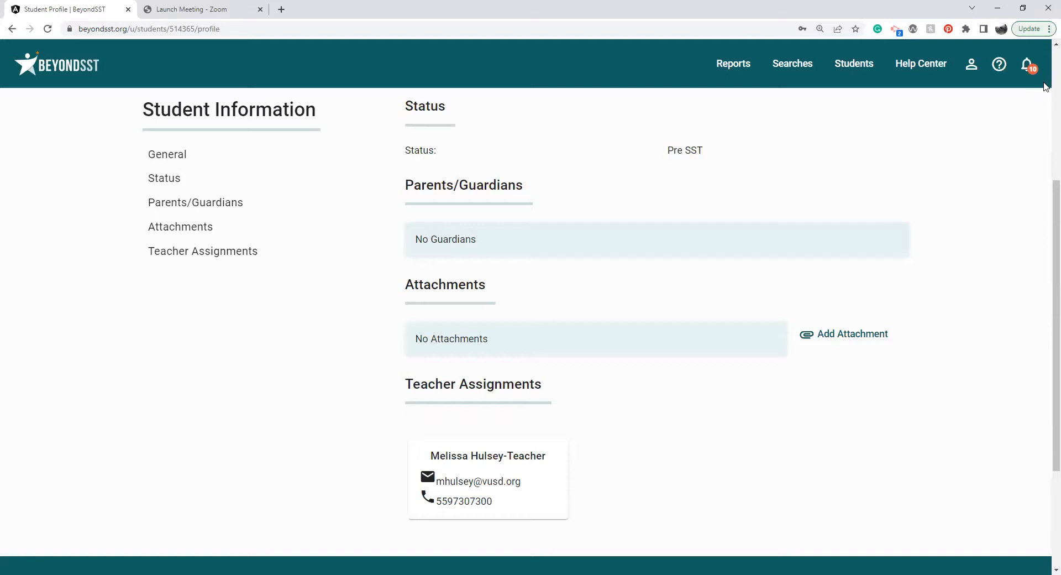
{"action": "scroll", "coordinate": [1045, 86], "scroll_direction": "up", "scroll_amount": 5}
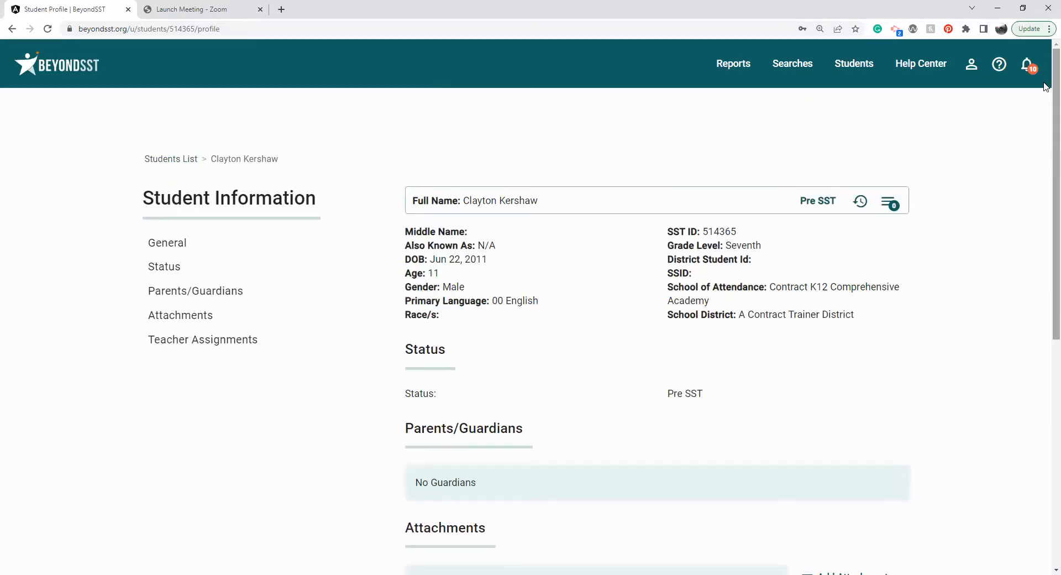
View the seventh-grade student's history of events and return to the Student Listing.
{"action": "left_click", "coordinate": [859, 202]}
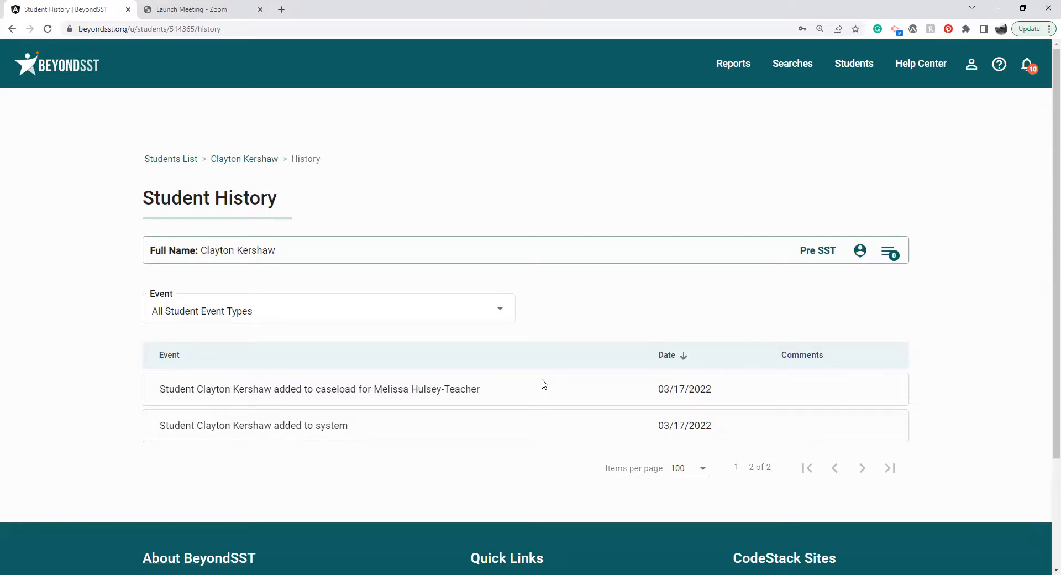
{"action": "left_click", "coordinate": [176, 161]}
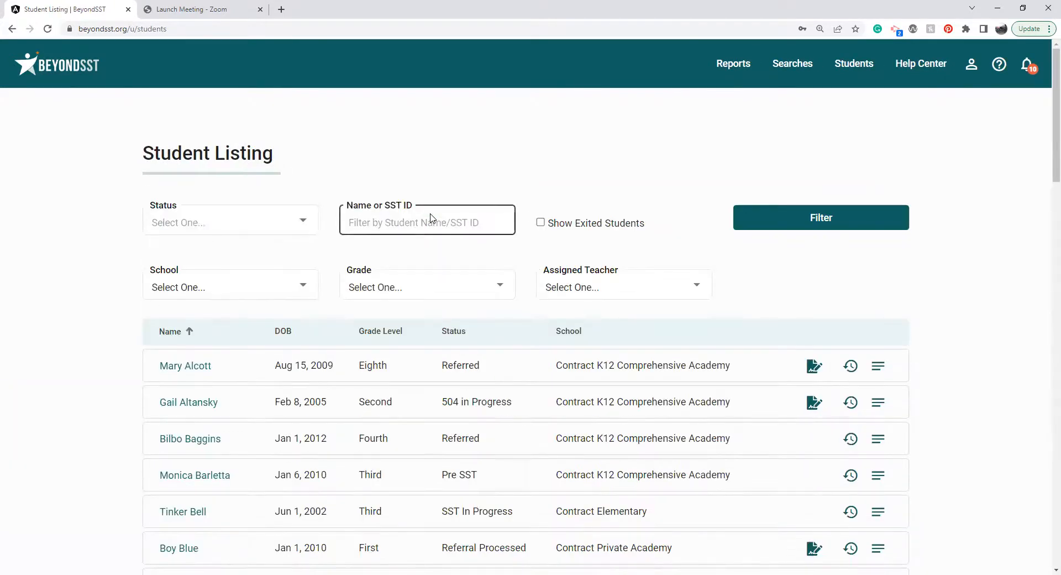
{"action": "left_click", "coordinate": [432, 219]}
Display the history of the fourth-grade Referred student and filter its events to Affirmed.
{"action": "left_click", "coordinate": [850, 439]}
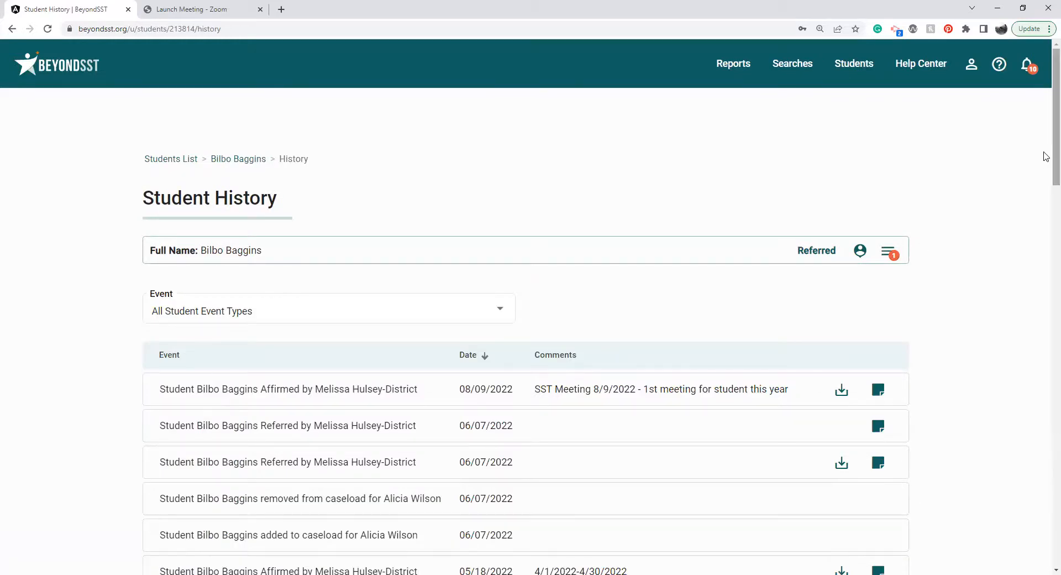
{"action": "scroll", "coordinate": [1044, 181], "scroll_direction": "down", "scroll_amount": 2}
{"action": "scroll", "coordinate": [1044, 188], "scroll_direction": "down", "scroll_amount": 2}
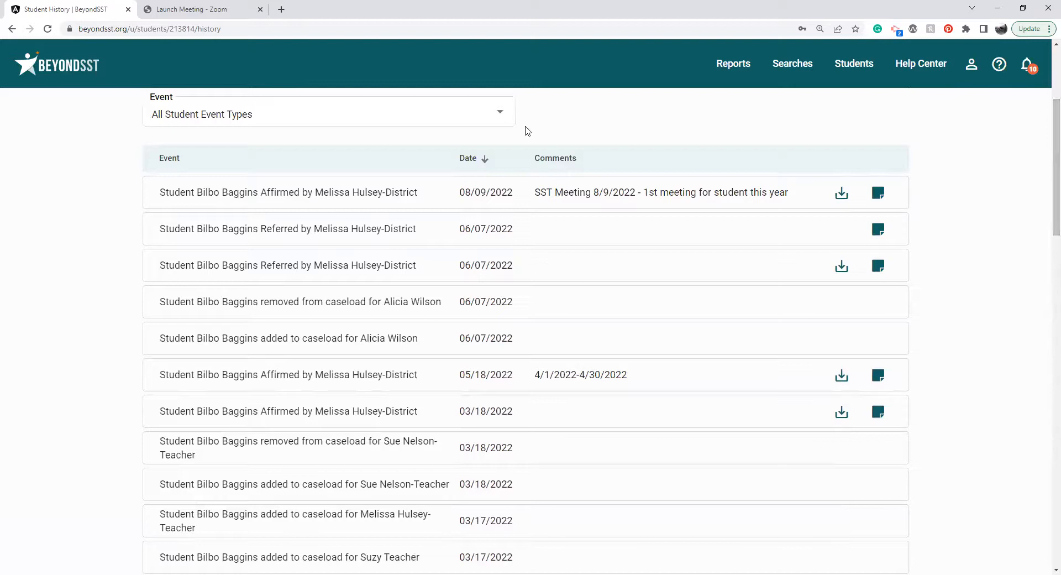
{"action": "left_click", "coordinate": [437, 123]}
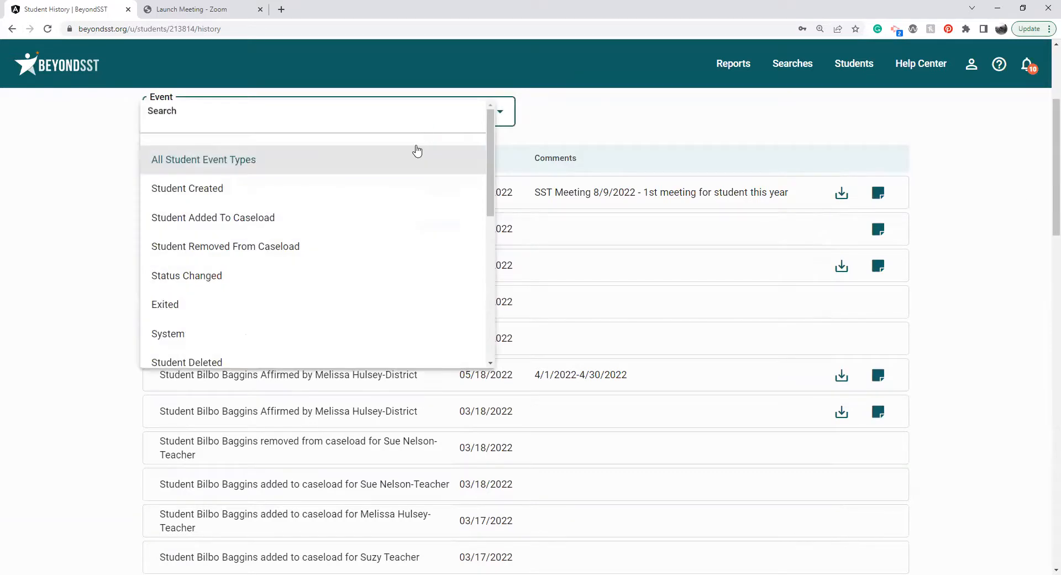
{"action": "scroll", "coordinate": [418, 150], "scroll_direction": "down", "scroll_amount": 3}
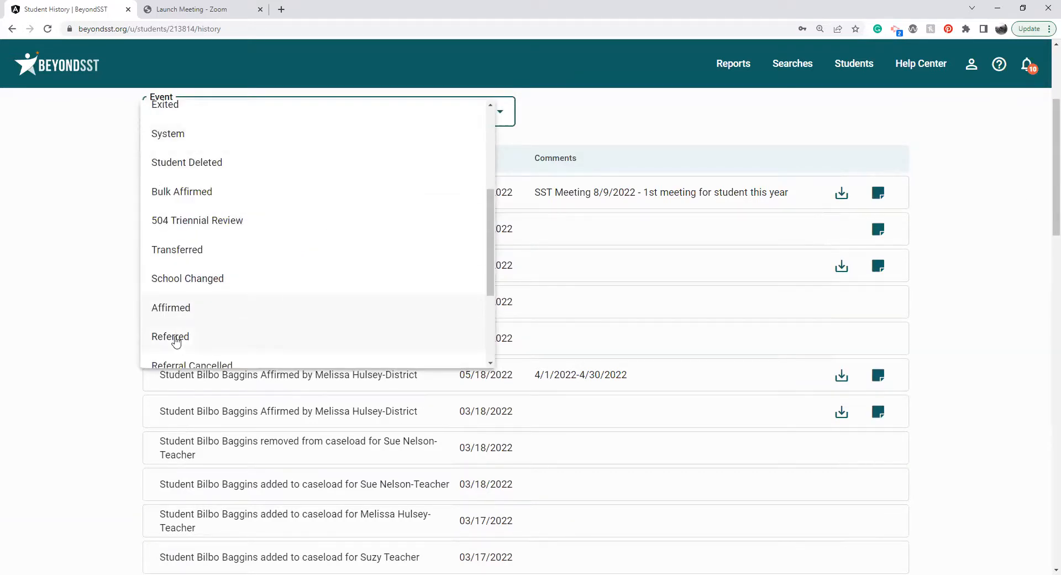
{"action": "left_click", "coordinate": [176, 307]}
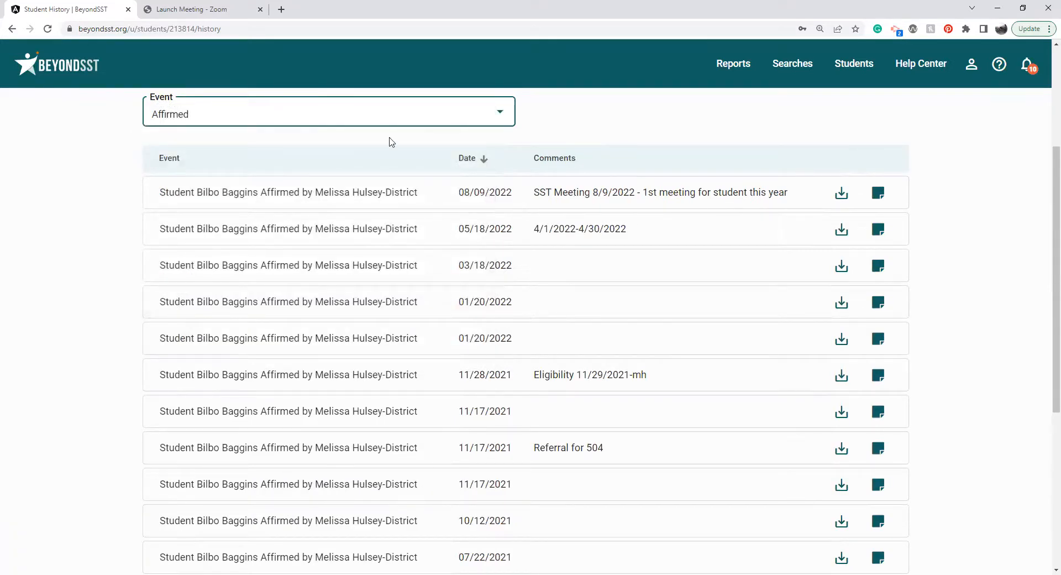
View the comments and forms of the 08/09/2022 affirmed event, download its PDF, and return to the history with the details closed.
{"action": "left_click", "coordinate": [880, 191]}
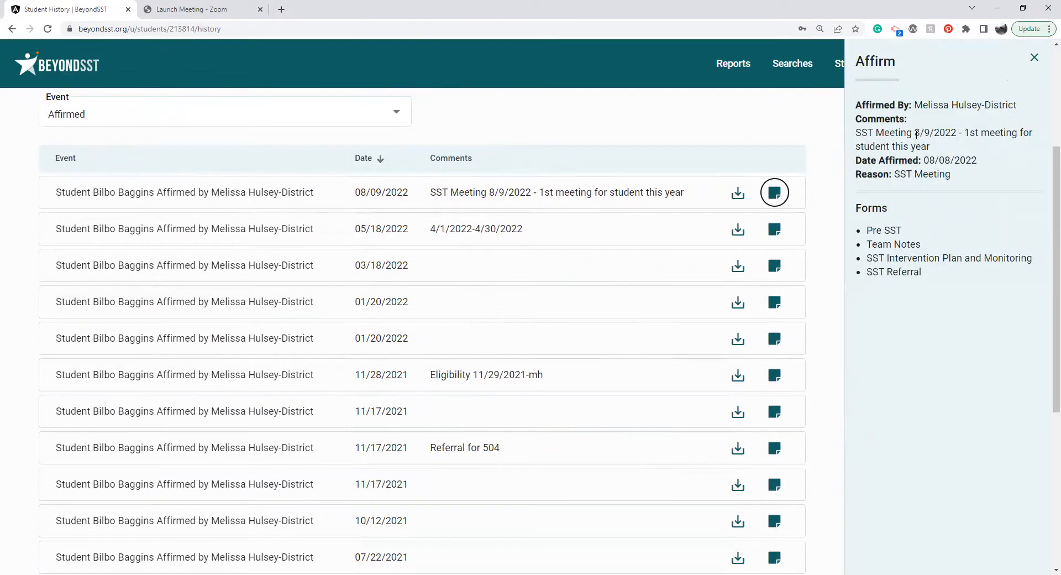
{"action": "triple_click", "coordinate": [917, 135]}
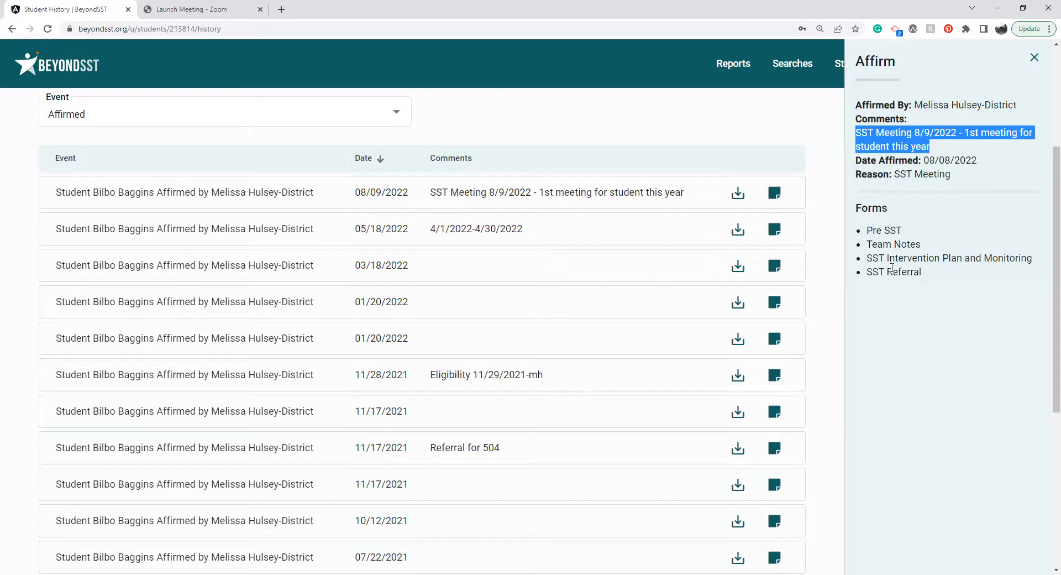
{"action": "left_click", "coordinate": [741, 202]}
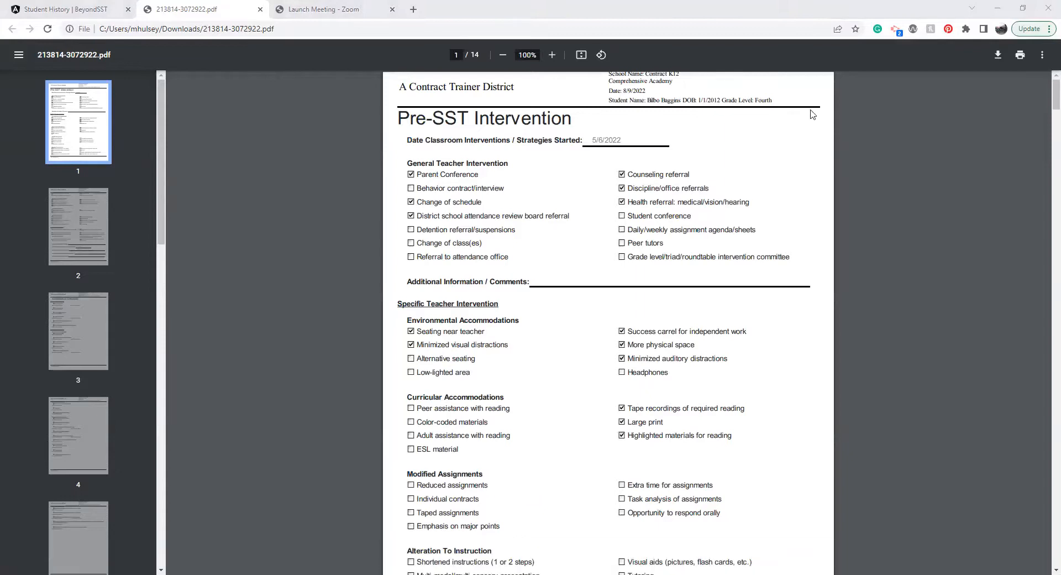
{"action": "left_click", "coordinate": [71, 16]}
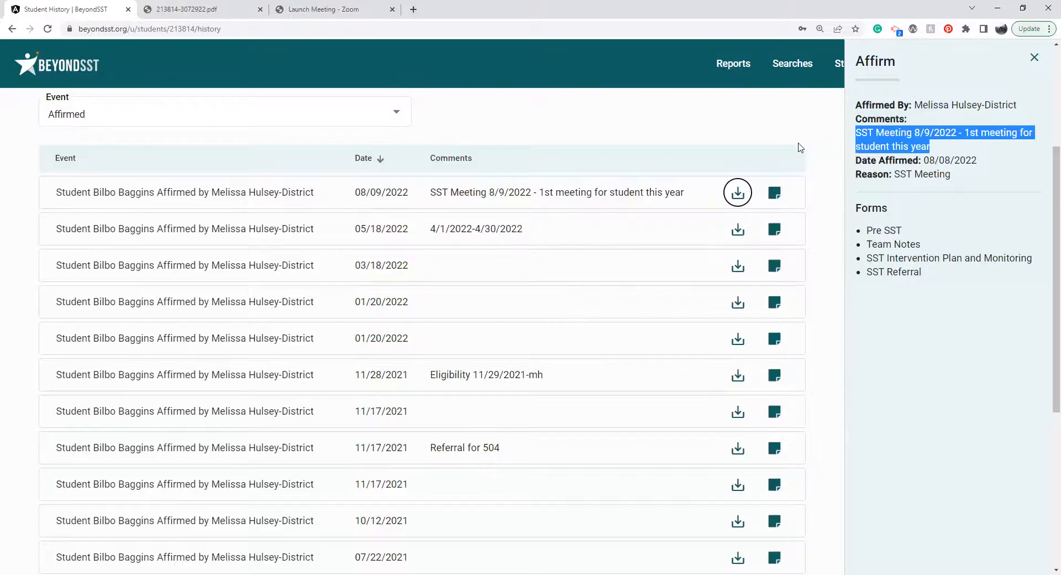
{"action": "left_click", "coordinate": [1034, 57]}
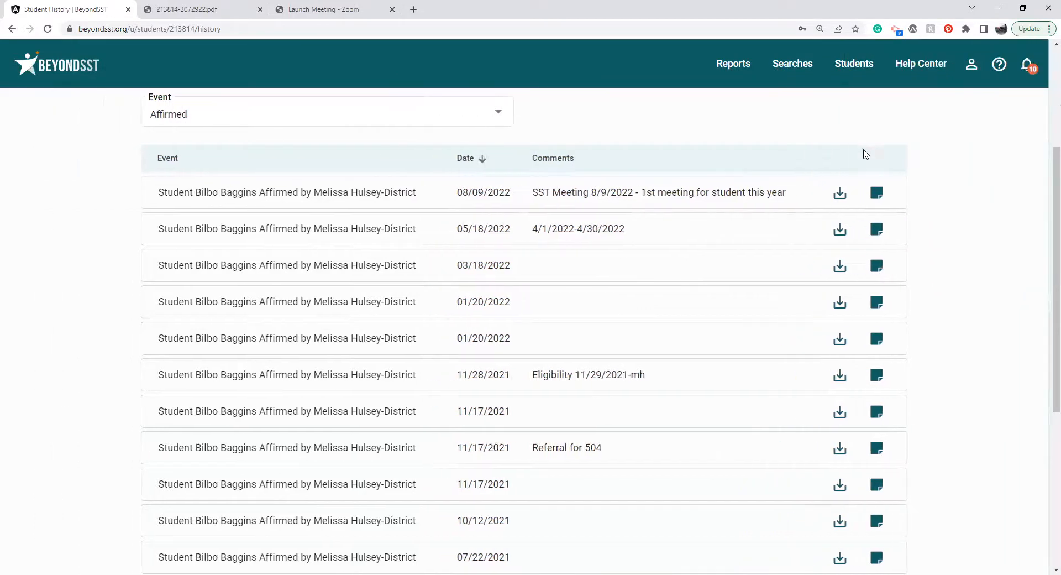
Filter the student's history to Referred events and view the details of the first 06/07/2022 referral.
{"action": "left_click", "coordinate": [380, 124]}
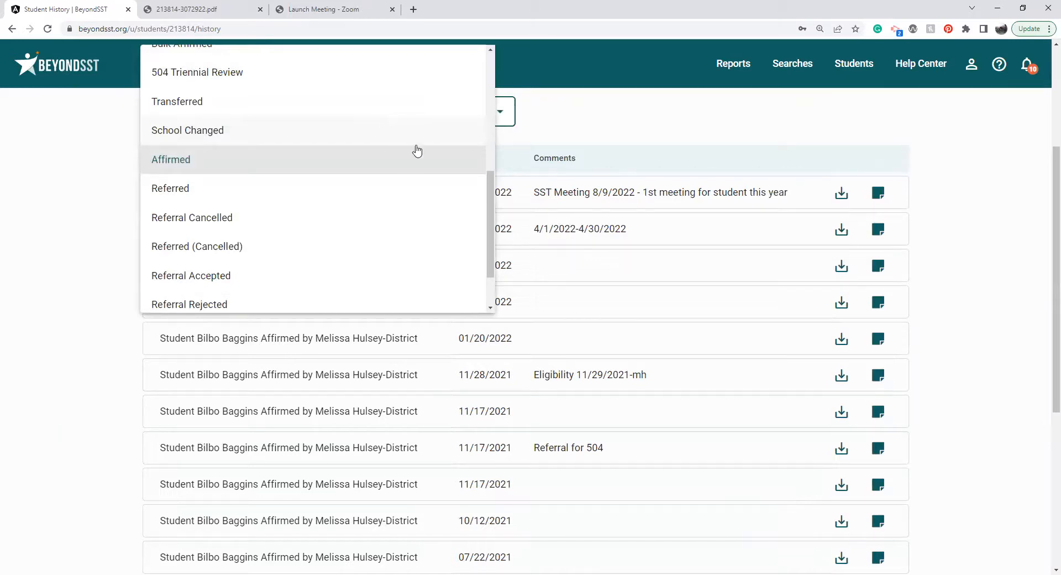
{"action": "mouse_move", "coordinate": [489, 191]}
{"action": "left_mouse_down"}
{"action": "mouse_move", "coordinate": [488, 149]}
{"action": "mouse_move", "coordinate": [489, 192]}
{"action": "left_mouse_up"}
{"action": "left_click", "coordinate": [207, 192]}
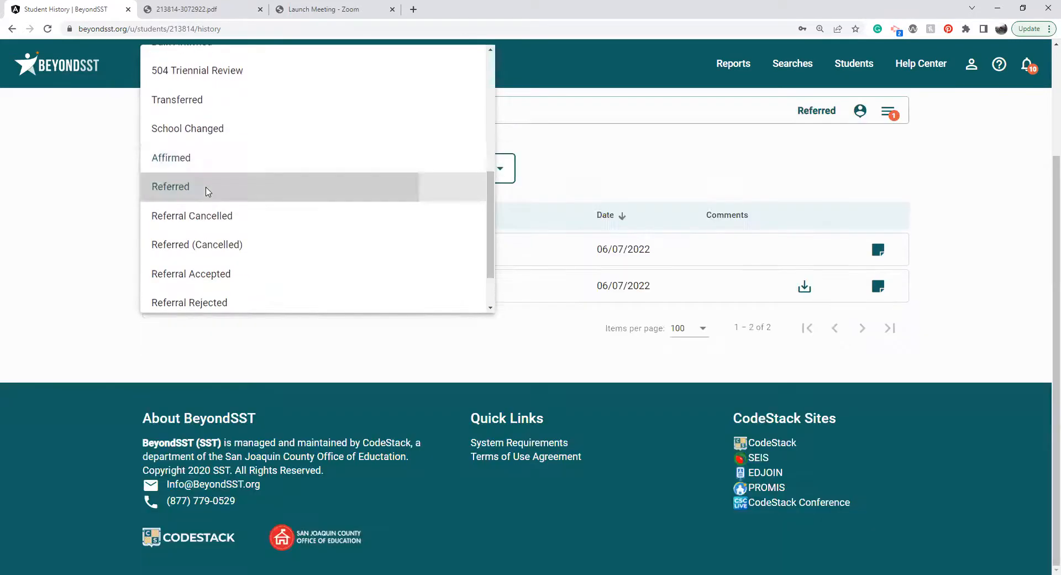
{"action": "left_click", "coordinate": [877, 249]}
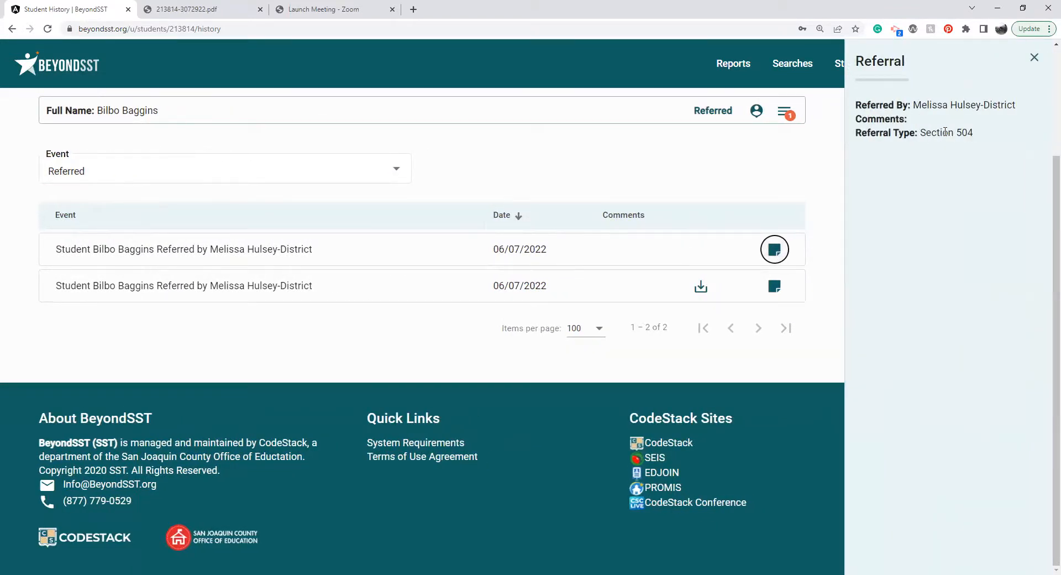
Look through the available event types, filter the history to Status Changed, and close the referral details.
{"action": "left_click", "coordinate": [337, 177]}
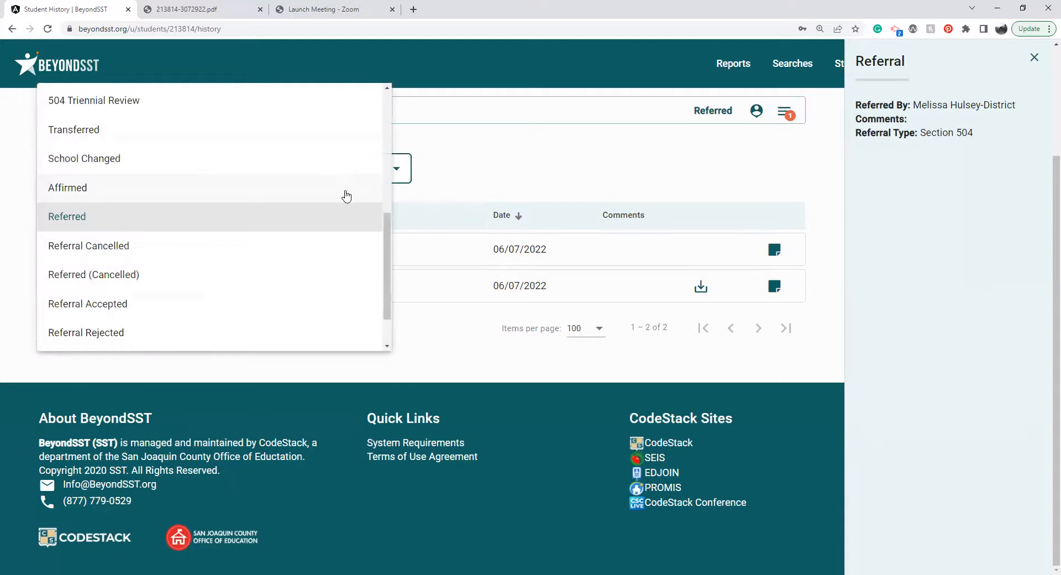
{"action": "scroll", "coordinate": [395, 266], "scroll_direction": "down", "scroll_amount": 1}
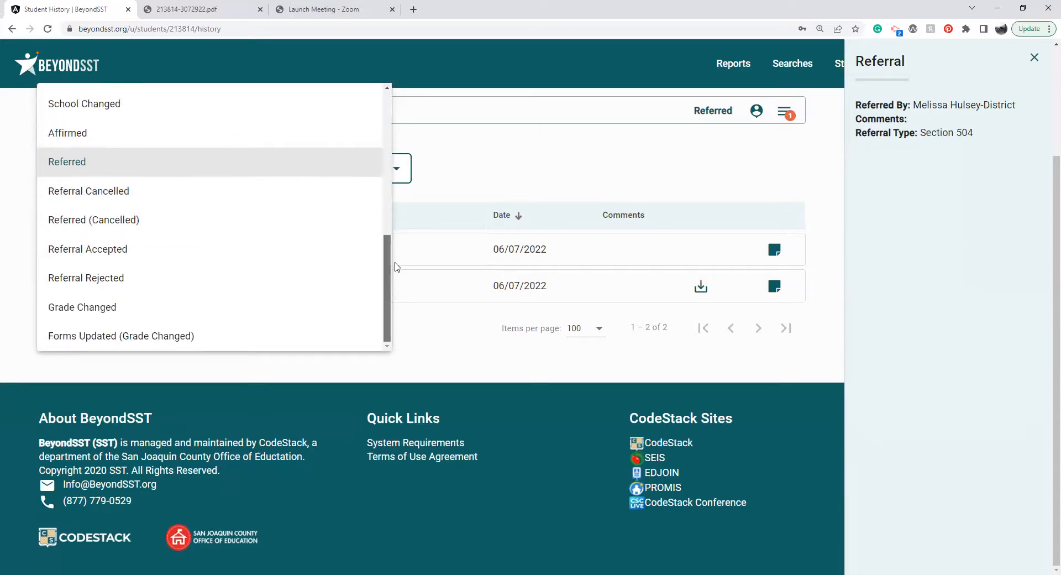
{"action": "scroll", "coordinate": [385, 218], "scroll_direction": "up", "scroll_amount": 2}
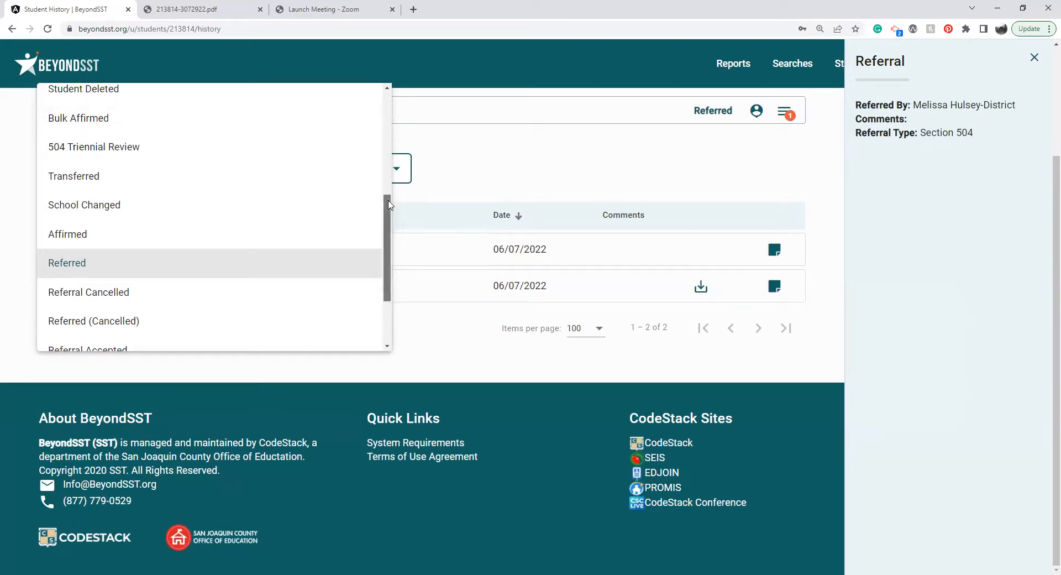
{"action": "scroll", "coordinate": [388, 205], "scroll_direction": "up", "scroll_amount": 2}
{"action": "left_click", "coordinate": [186, 116]}
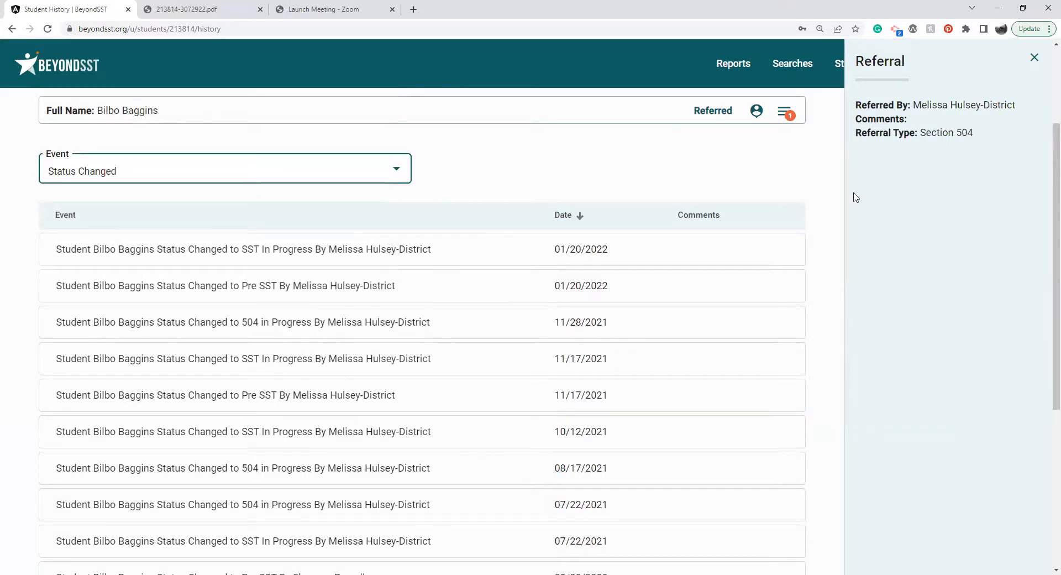
{"action": "left_click", "coordinate": [1032, 61]}
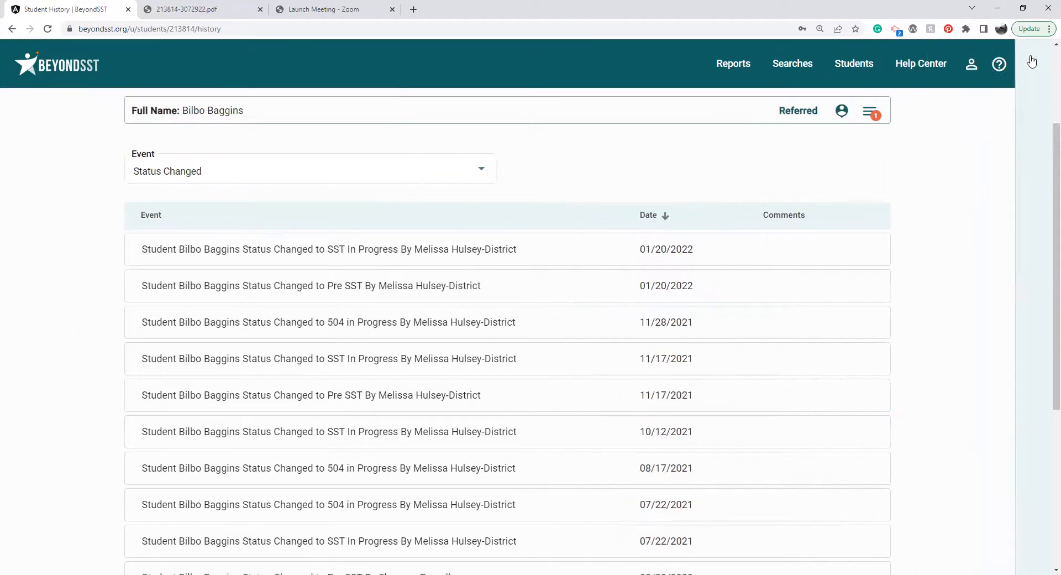
Open the student's completed Pre-SST Interventions form and go to its General Teacher Intervention section.
{"action": "left_click", "coordinate": [886, 114]}
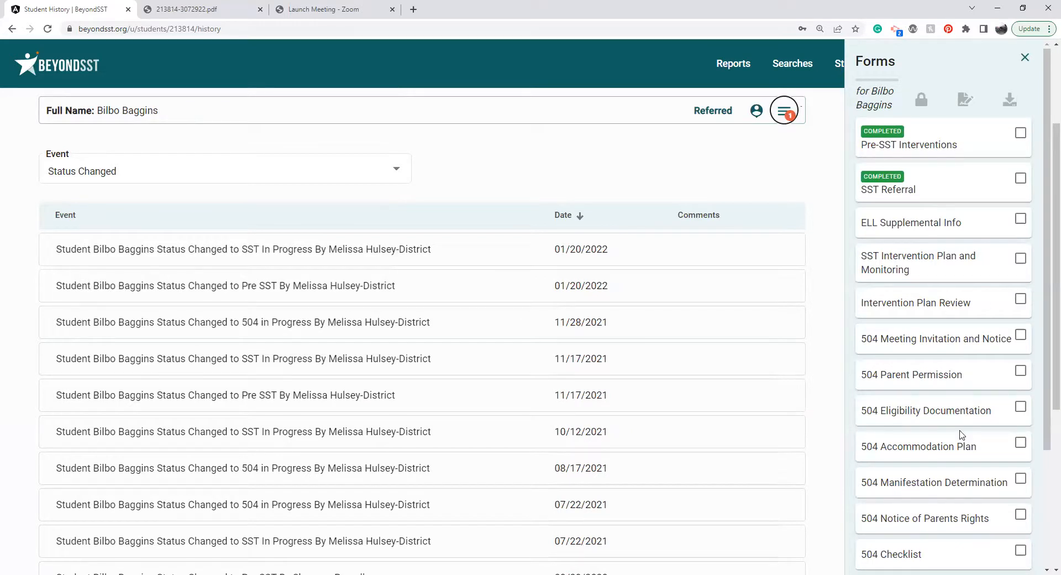
{"action": "left_click", "coordinate": [937, 144]}
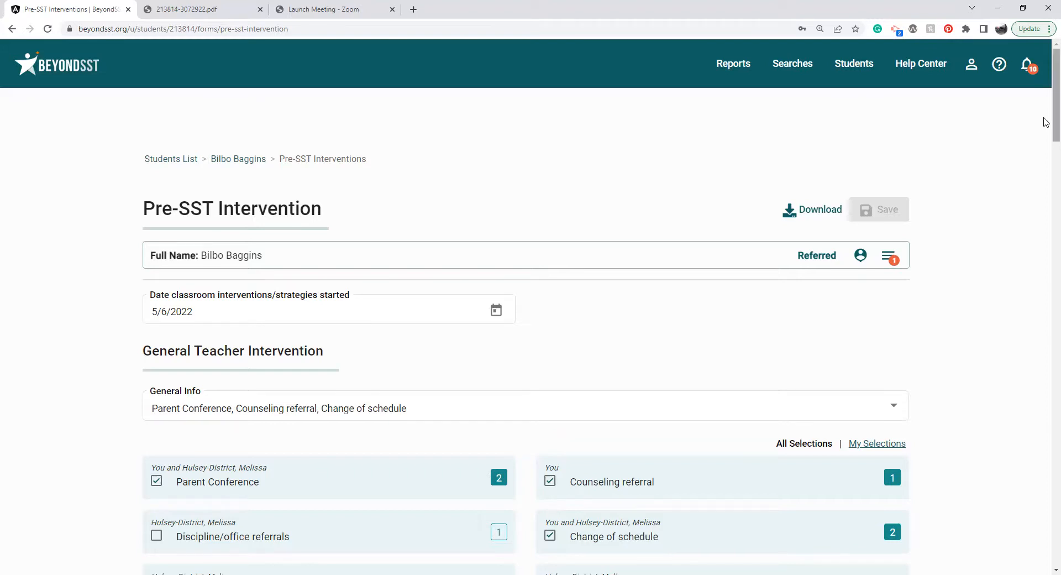
{"action": "scroll", "coordinate": [1044, 118], "scroll_direction": "down", "scroll_amount": 2}
{"action": "left_click", "coordinate": [463, 192]}
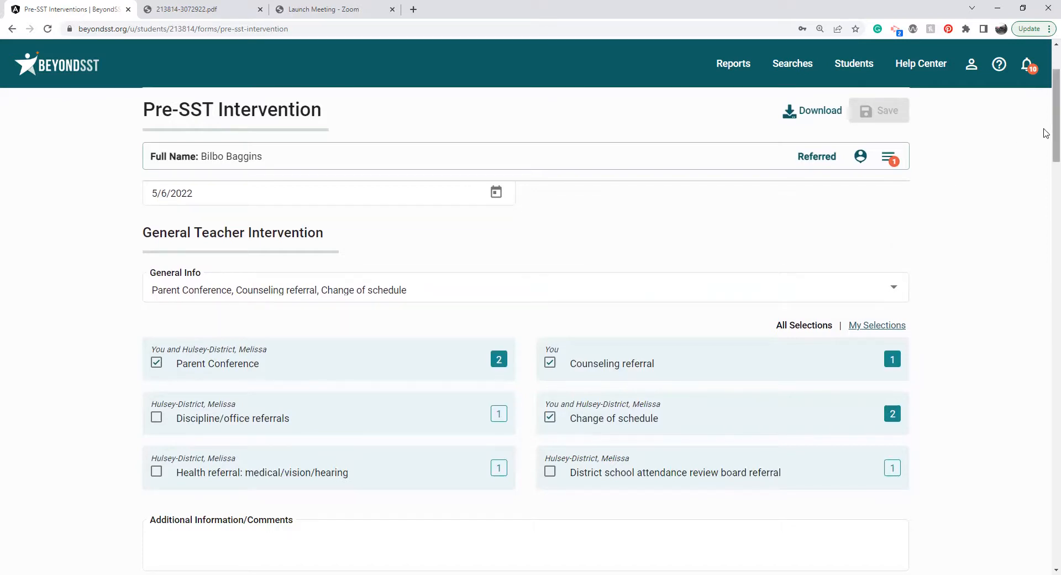
{"action": "mouse_move", "coordinate": [1046, 131]}
{"action": "left_mouse_down"}
{"action": "mouse_move", "coordinate": [1048, 146]}
{"action": "mouse_move", "coordinate": [1048, 138]}
{"action": "left_mouse_up"}
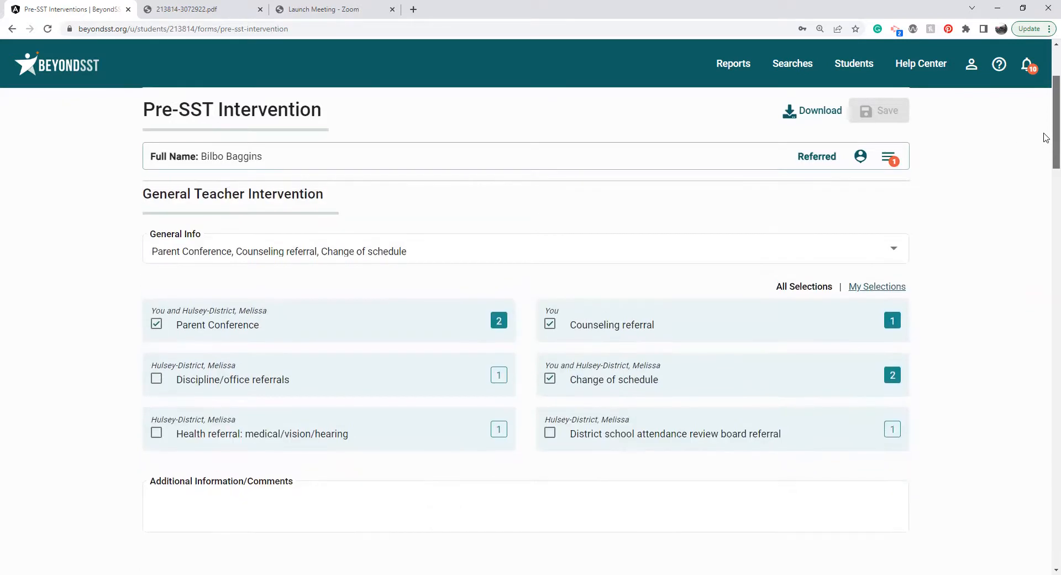
Add Discipline/office referrals to the General Info selections under General Teacher Intervention.
{"action": "left_click", "coordinate": [854, 256]}
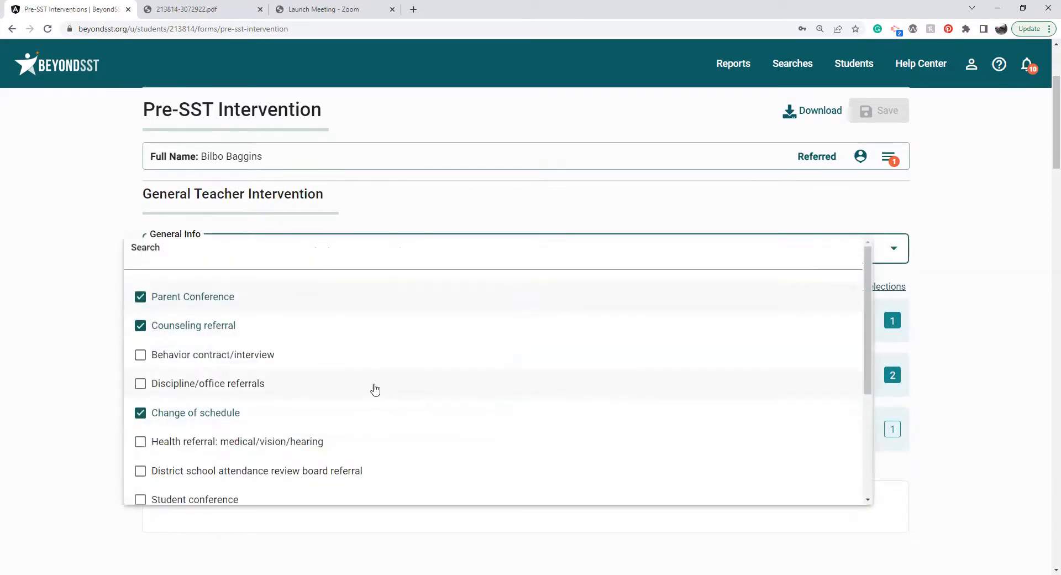
{"action": "left_click", "coordinate": [190, 385]}
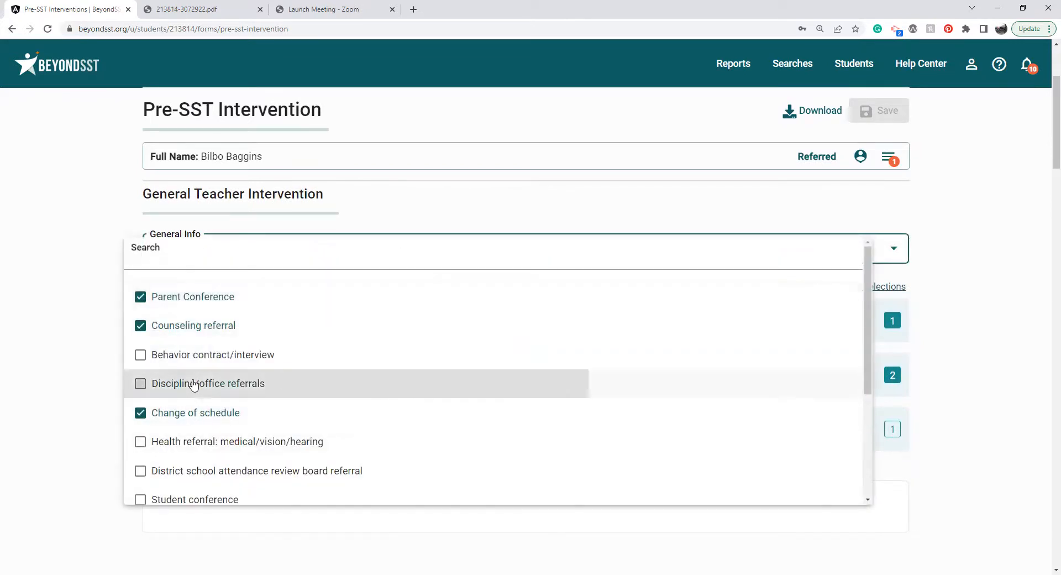
{"action": "left_click", "coordinate": [78, 426]}
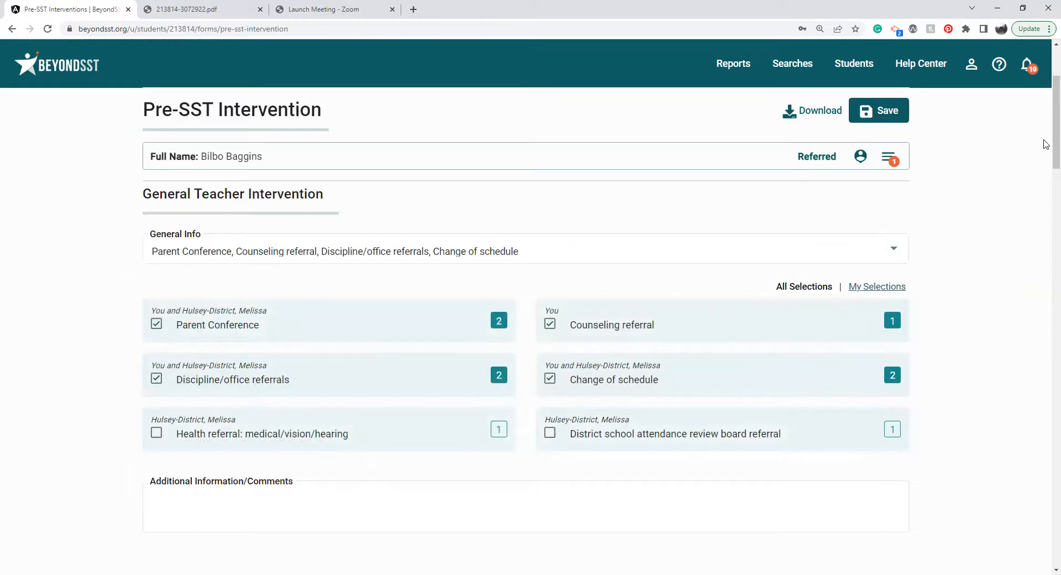
{"action": "scroll", "coordinate": [1046, 140], "scroll_direction": "down", "scroll_amount": 1}
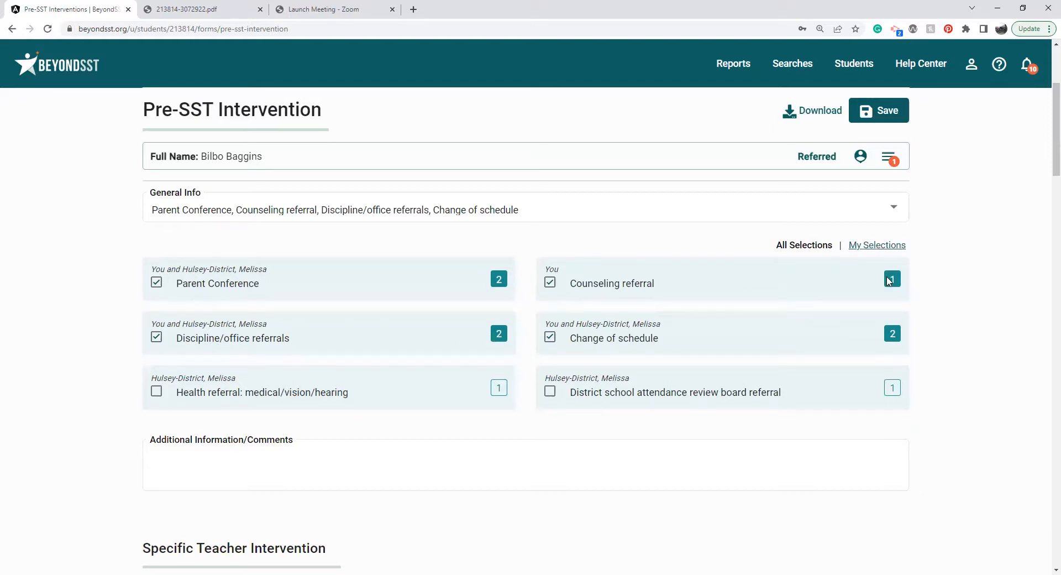
View only the teacher's own selections under General Teacher Intervention, and return to showing all selections.
{"action": "left_click", "coordinate": [878, 246]}
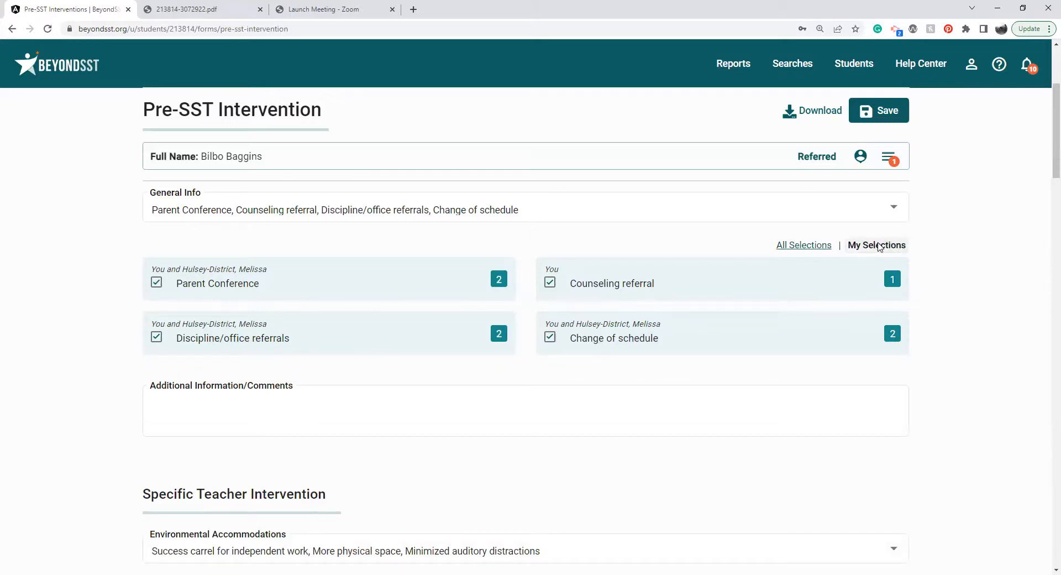
{"action": "left_click", "coordinate": [816, 244]}
{"action": "left_click", "coordinate": [752, 361]}
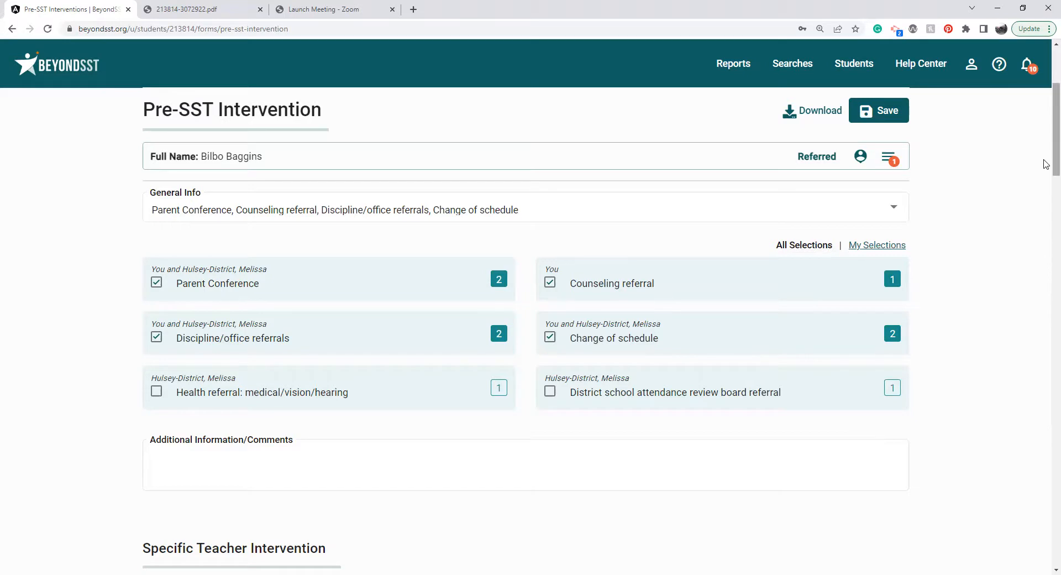
Add Designated study/homework area at home to the General Info selections under Interventions Tried at Home and activate that section's comments field.
{"action": "left_click_drag", "start_coordinate": [1046, 164], "coordinate": [1046, 405]}
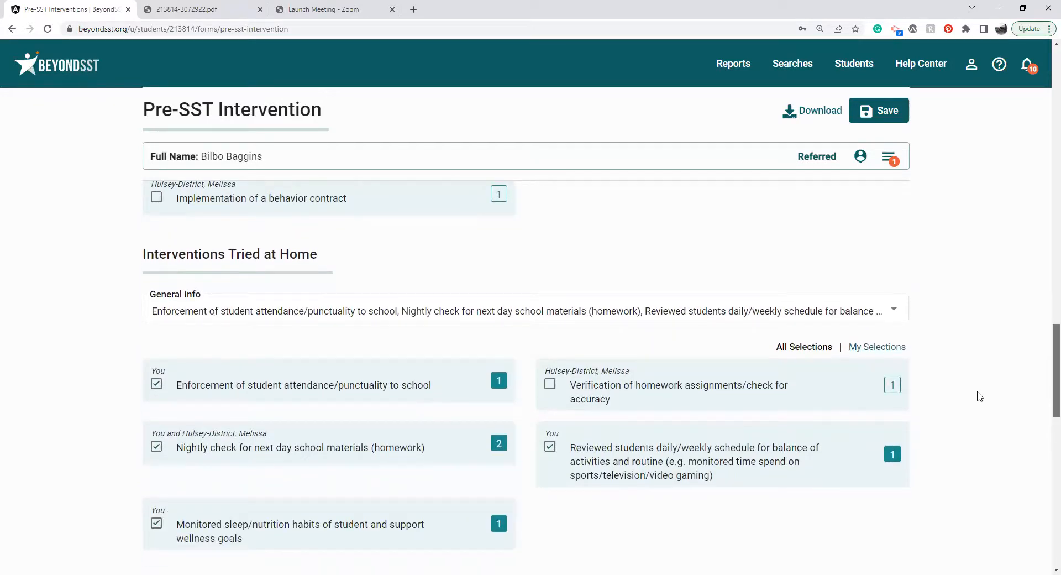
{"action": "left_click", "coordinate": [893, 308]}
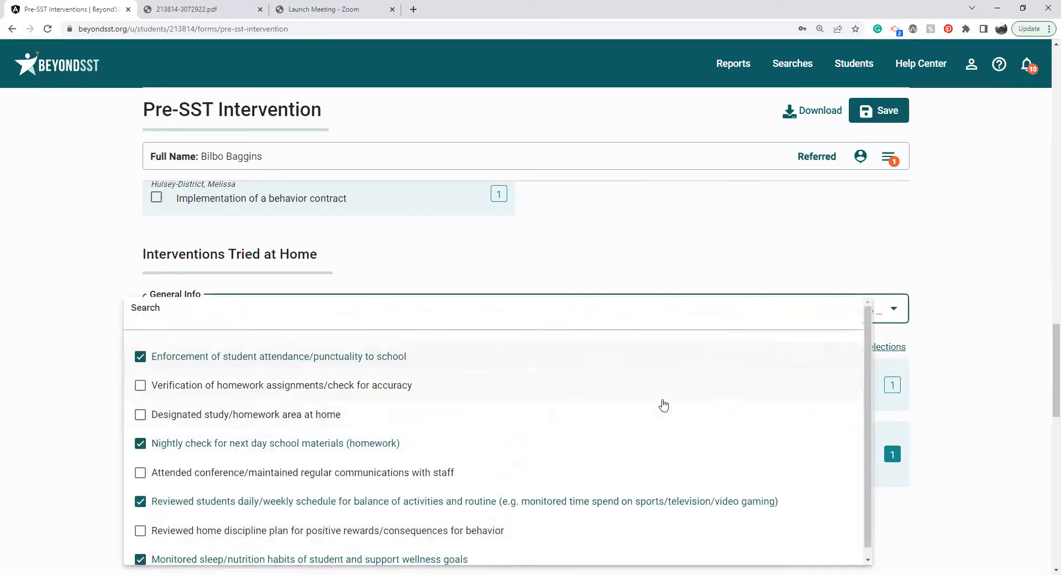
{"action": "left_click", "coordinate": [264, 416]}
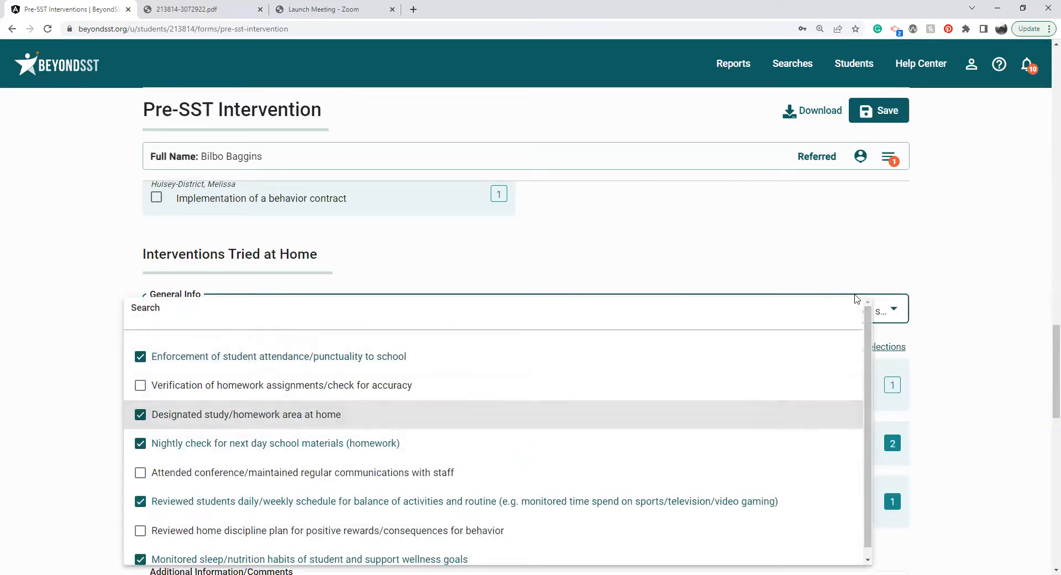
{"action": "left_click", "coordinate": [928, 327]}
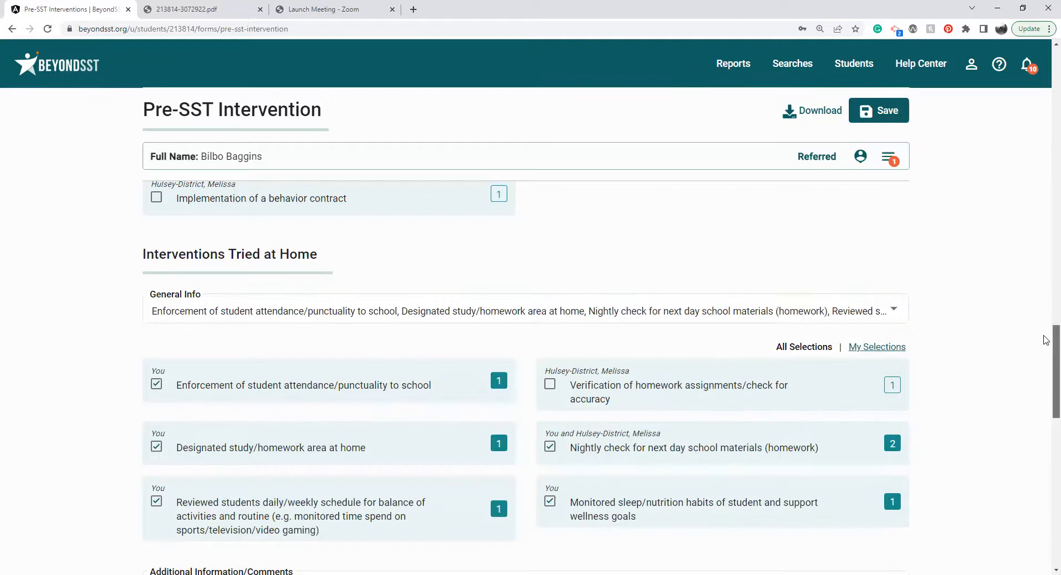
{"action": "scroll", "coordinate": [1046, 340], "scroll_direction": "down", "scroll_amount": 4}
{"action": "left_click", "coordinate": [626, 356]}
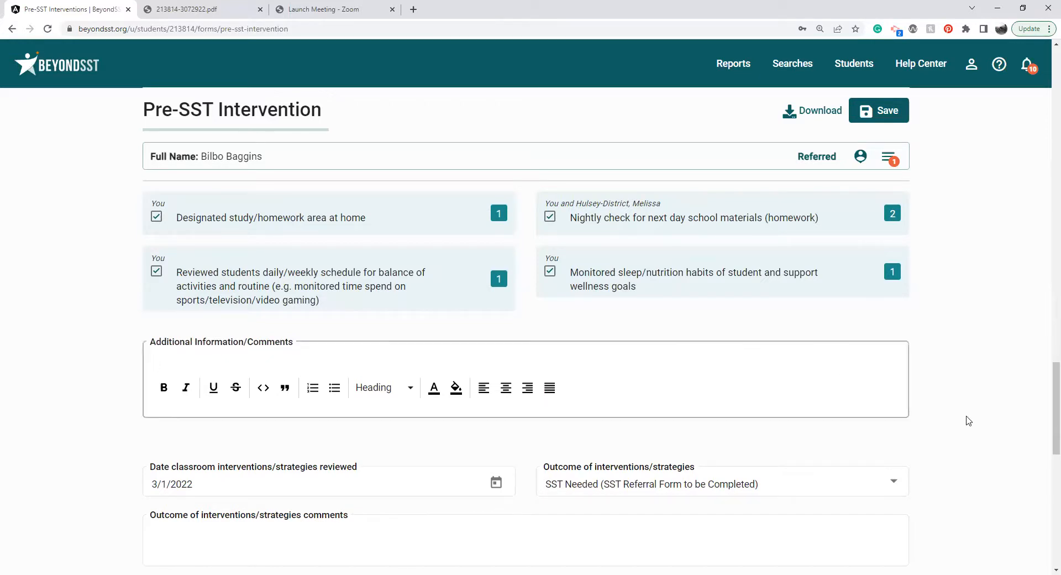
Set the date classroom interventions/strategies were reviewed to 9/5/2022.
{"action": "left_click_drag", "start_coordinate": [1045, 381], "coordinate": [1046, 407]}
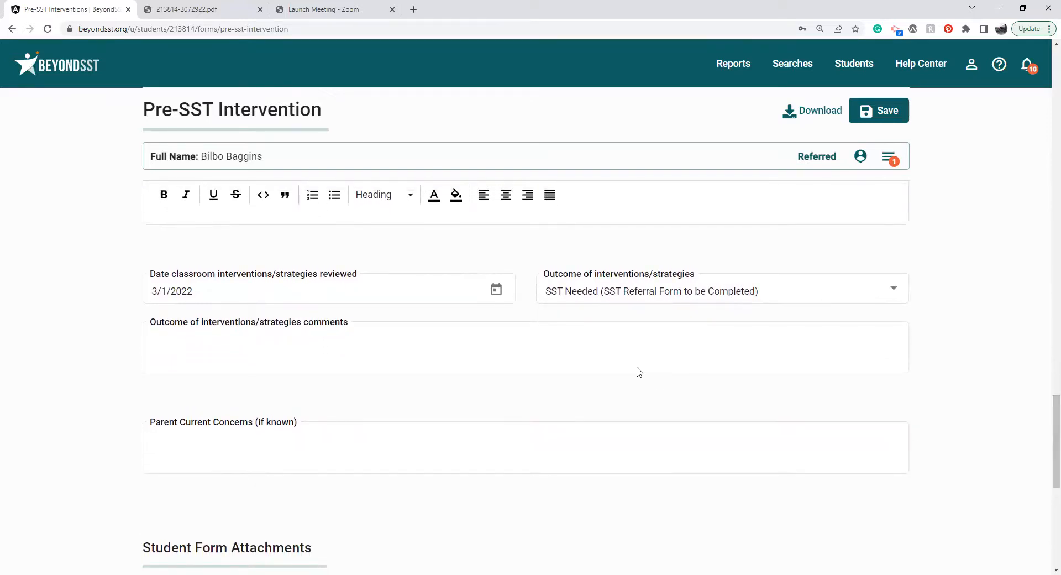
{"action": "left_click", "coordinate": [497, 293]}
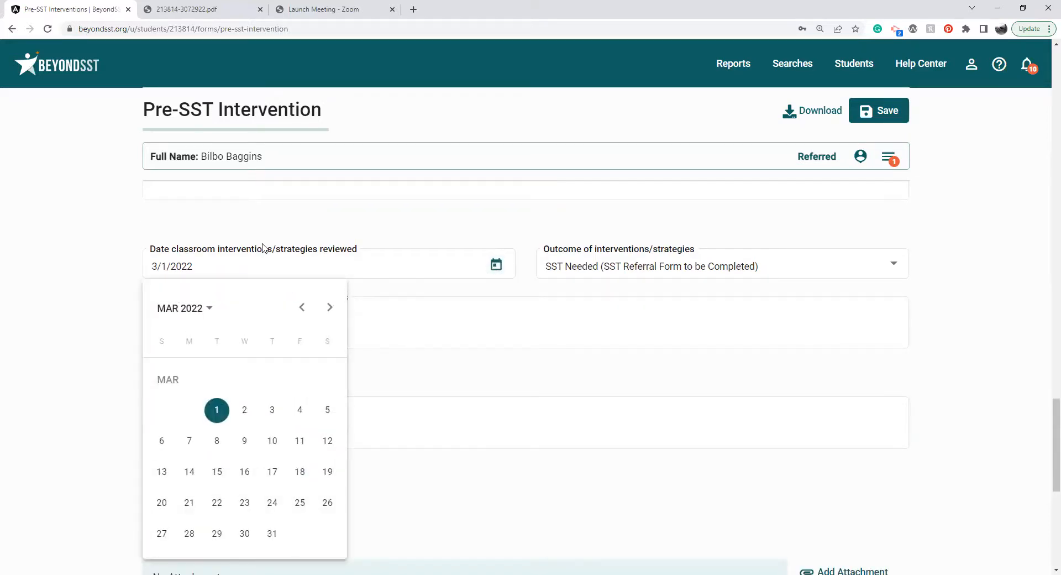
{"action": "left_click", "coordinate": [260, 266]}
{"action": "left_click", "coordinate": [259, 268]}
{"action": "key", "text": "BackSpace"}
{"action": "key", "text": "BackSpace"}
{"action": "key", "text": "BackSpace"}
{"action": "key", "text": "BackSpace"}
{"action": "key", "text": "BackSpace"}
{"action": "key", "text": "BackSpace"}
{"action": "key", "text": "BackSpace"}
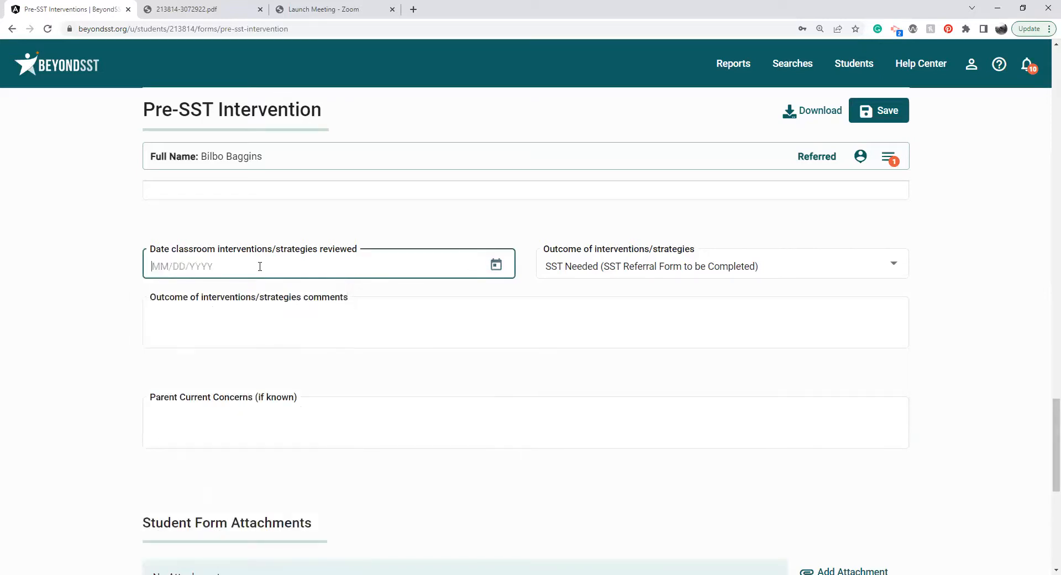
{"action": "type", "text": "09/05"}
{"action": "type", "text": "/200"}
Set the outcome of interventions/strategies to No SST Needed and activate the Parent Current Concerns field.
{"action": "left_click", "coordinate": [589, 277]}
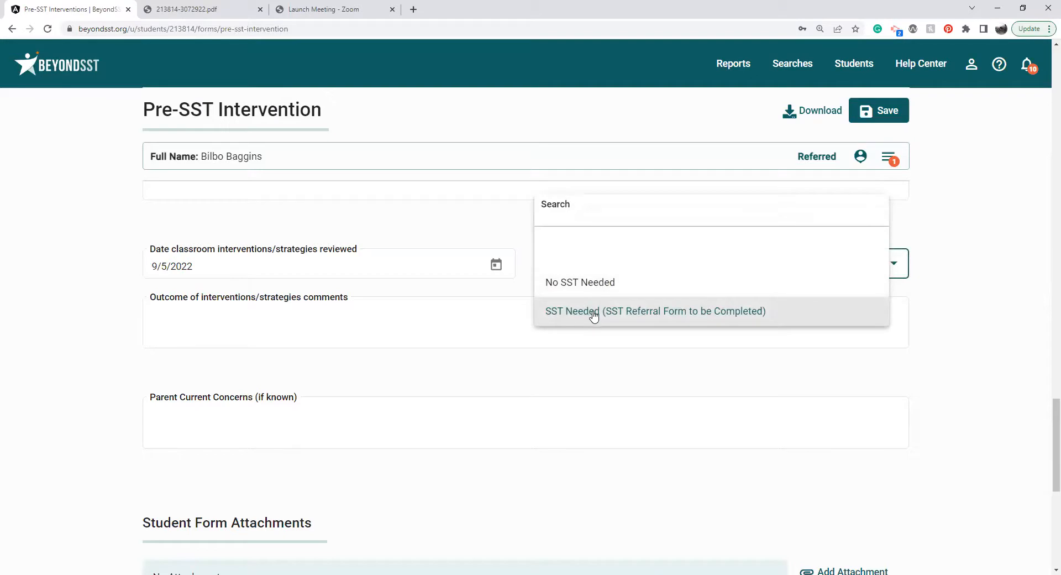
{"action": "left_click", "coordinate": [608, 282]}
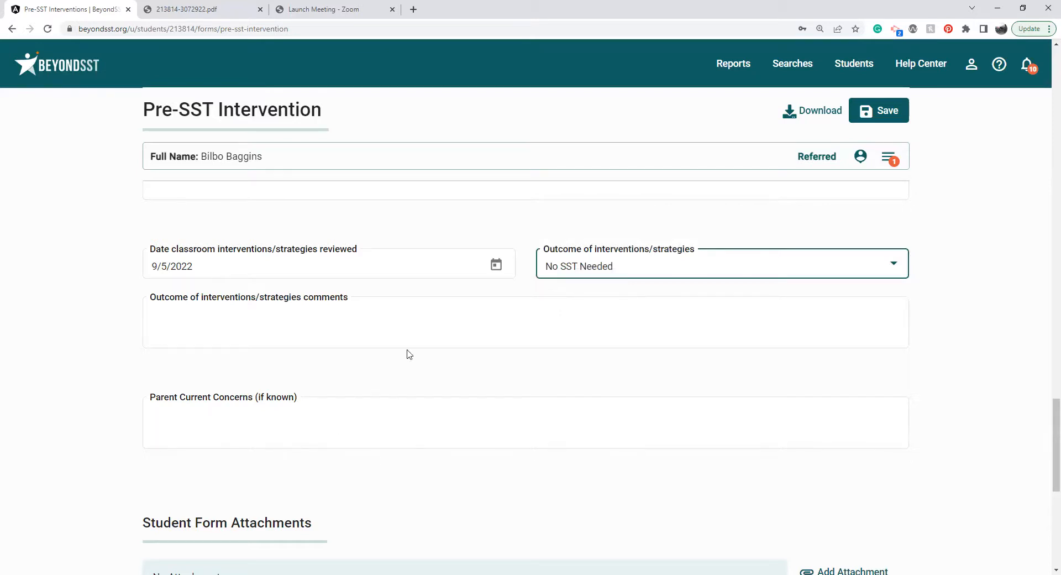
{"action": "left_click", "coordinate": [413, 409]}
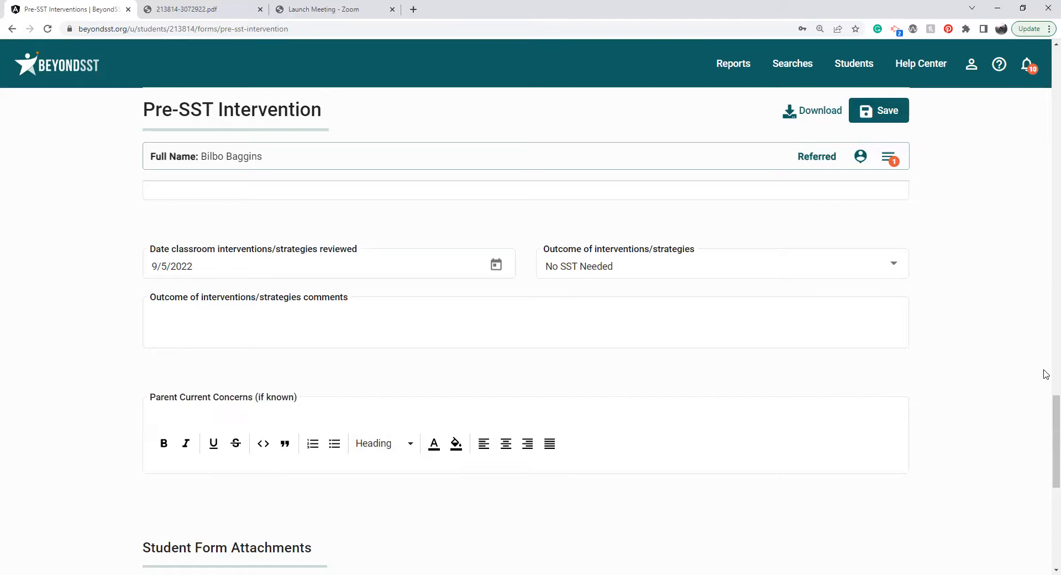
Save the Pre-SST Intervention form with the status Ready For Review and show the student's forms list.
{"action": "left_click_drag", "start_coordinate": [1049, 403], "coordinate": [1046, 474]}
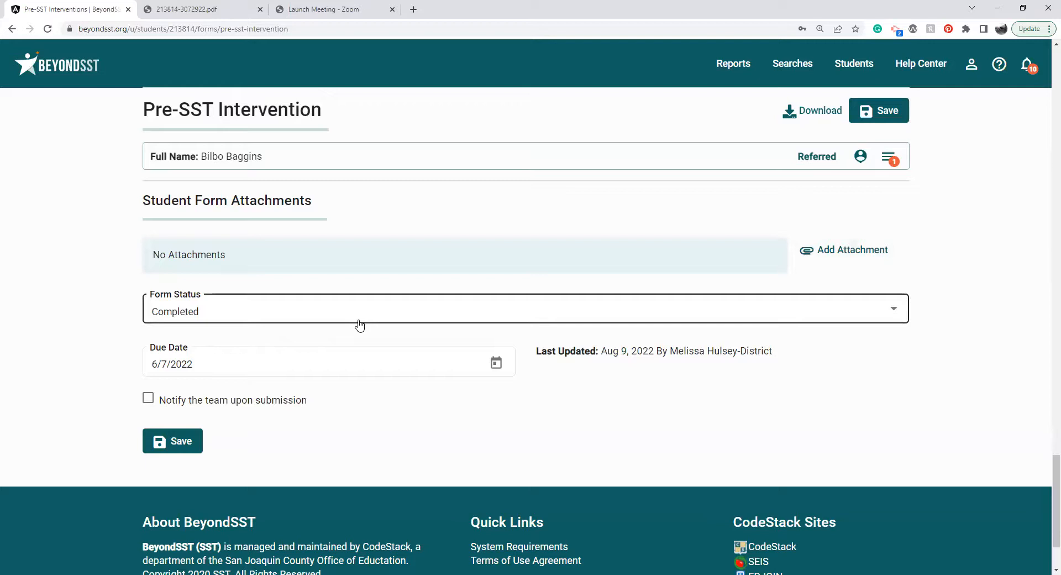
{"action": "scroll", "coordinate": [359, 325], "scroll_direction": "down", "scroll_amount": 1}
{"action": "left_click", "coordinate": [369, 274]}
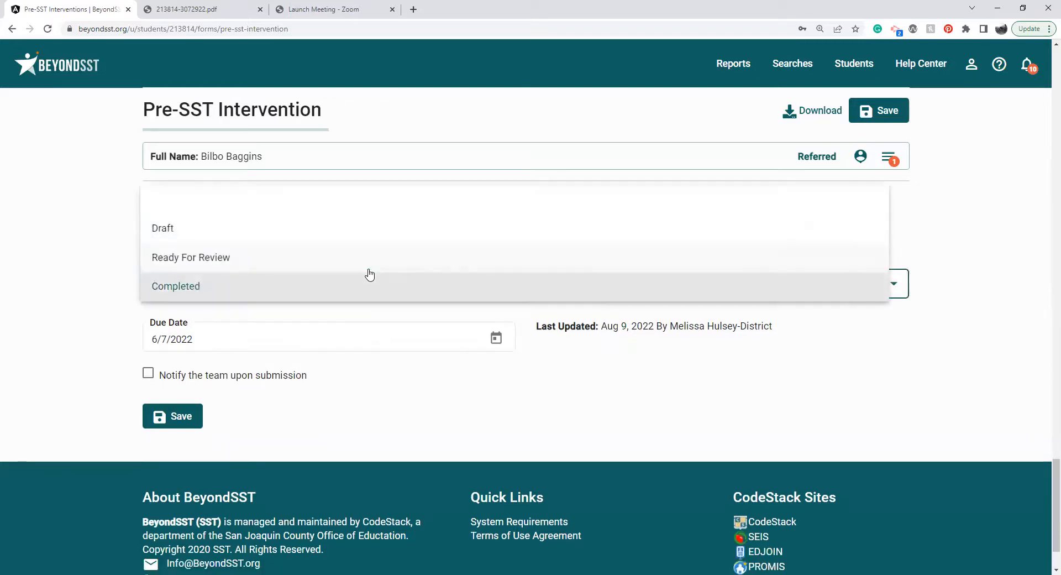
{"action": "left_click", "coordinate": [357, 252]}
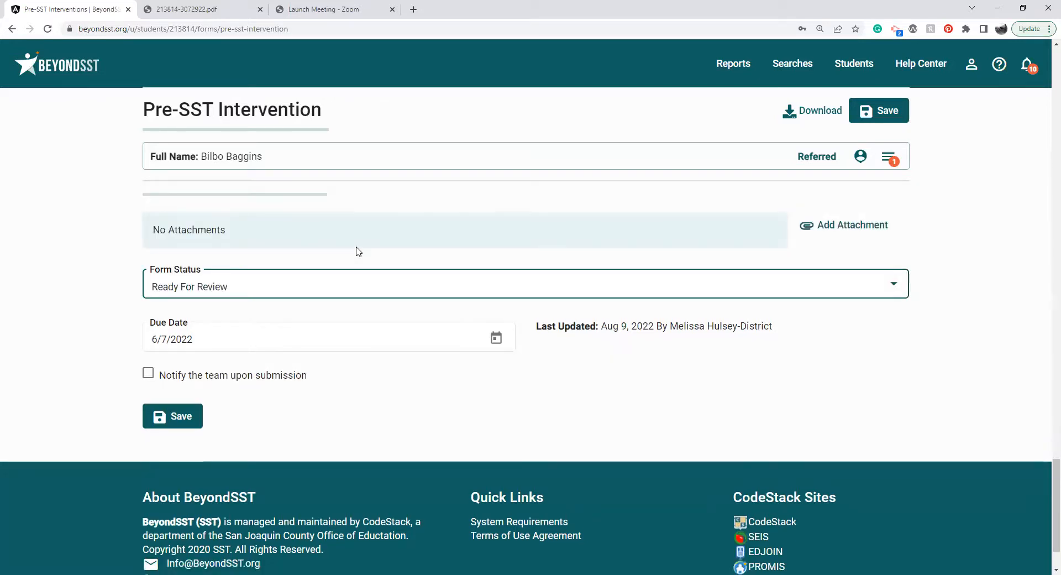
{"action": "left_click", "coordinate": [189, 429]}
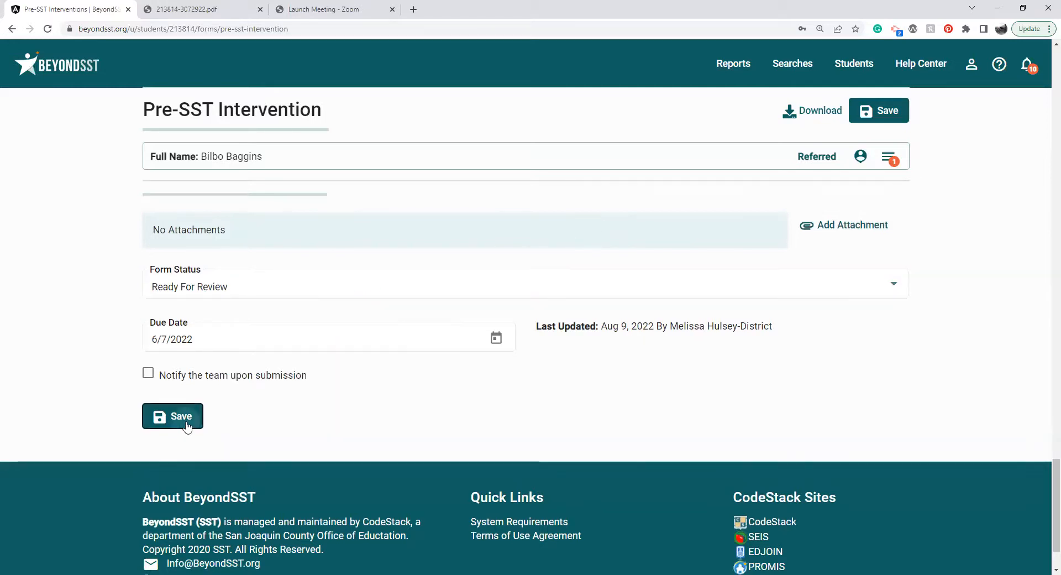
{"action": "left_click", "coordinate": [889, 161]}
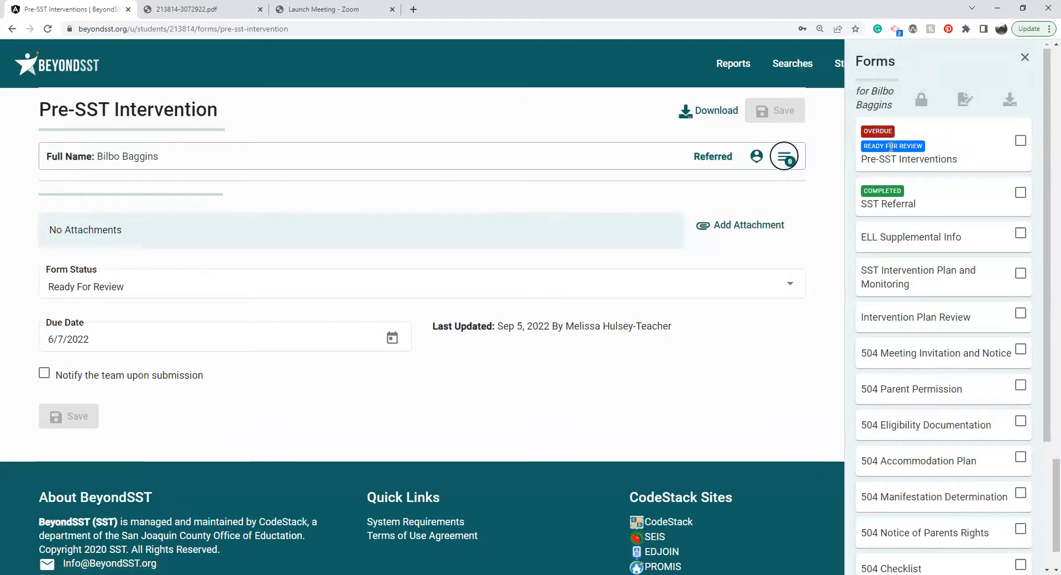
{"action": "left_click", "coordinate": [343, 343]}
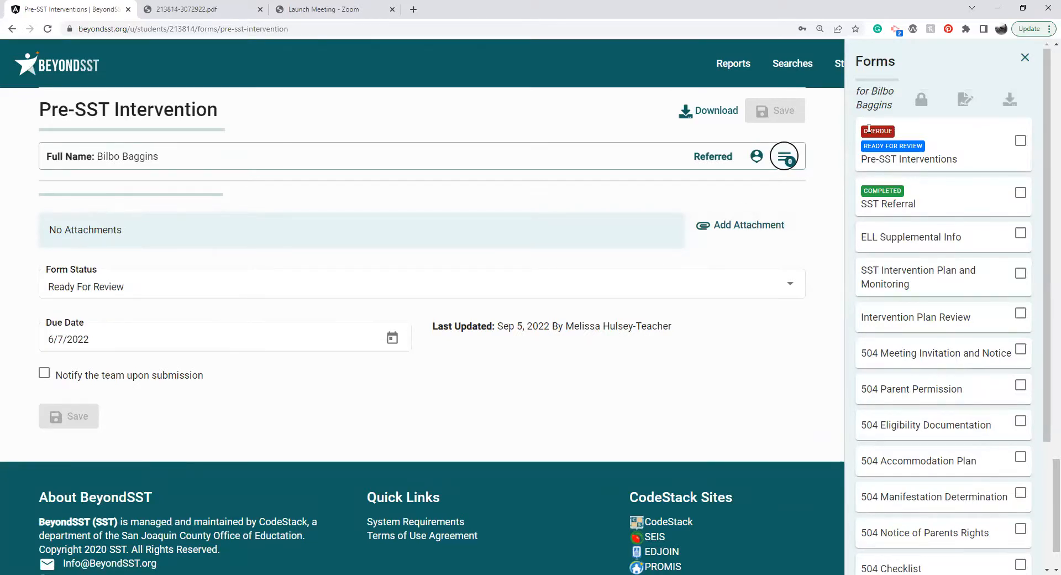
Set the Pre-SST Intervention form's status to Completed, save it, and check its entry in the forms list.
{"action": "left_click", "coordinate": [530, 283]}
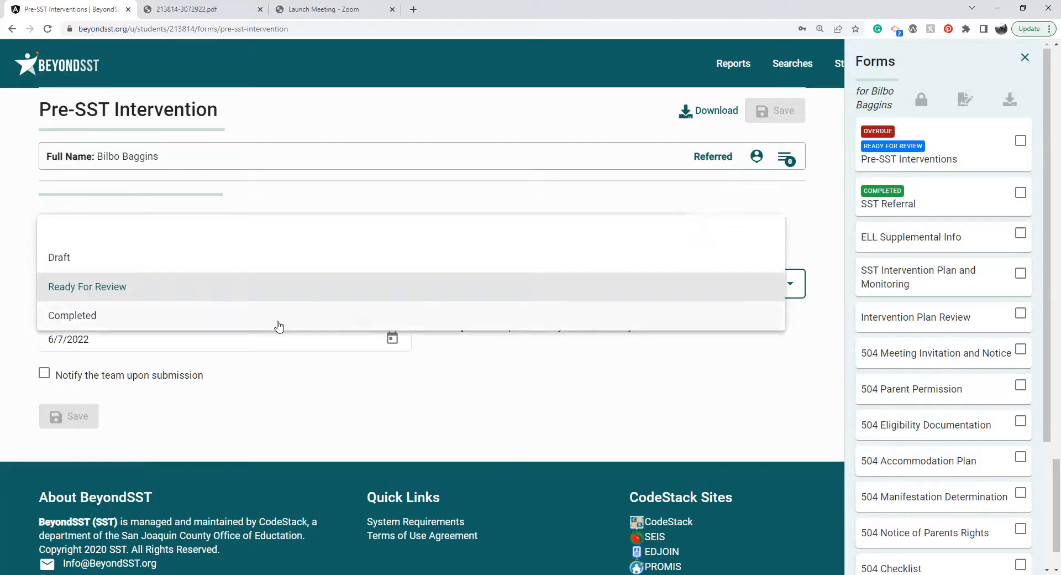
{"action": "left_click", "coordinate": [279, 323]}
{"action": "left_click", "coordinate": [73, 417]}
{"action": "left_click", "coordinate": [899, 166]}
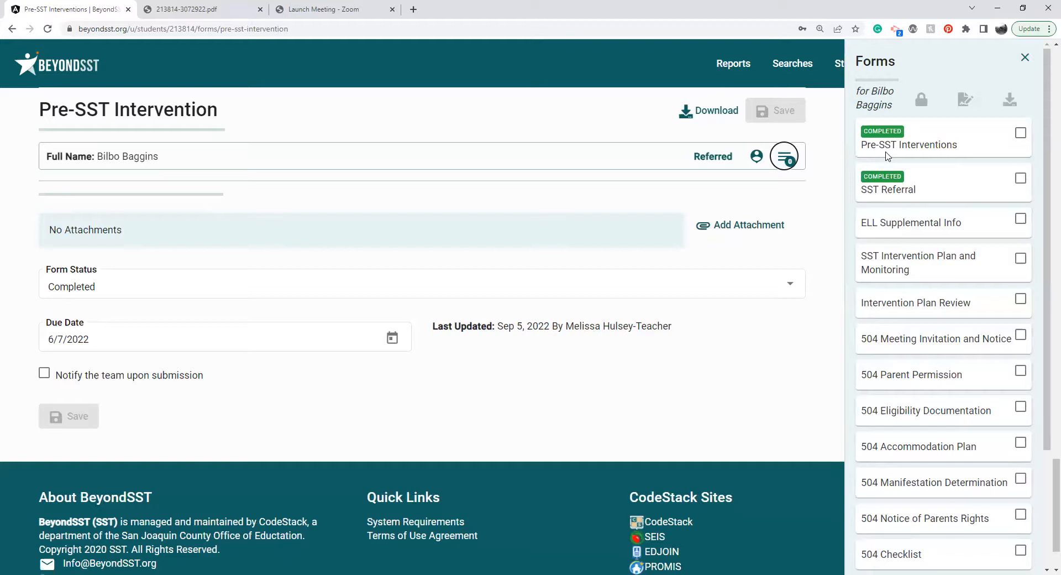
In the SST Referral form, add Tolerates Frustration/Change, Participates in Clubs/Activities and Thinks Before Acting to the Student Interests/Strengths checklist.
{"action": "left_click", "coordinate": [888, 193]}
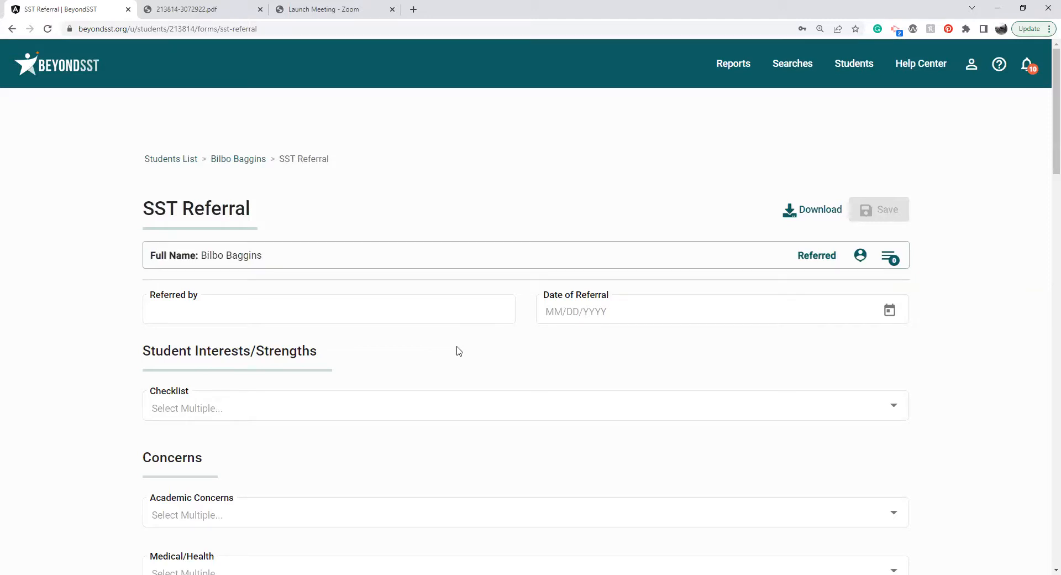
{"action": "scroll", "coordinate": [458, 350], "scroll_direction": "down", "scroll_amount": 2}
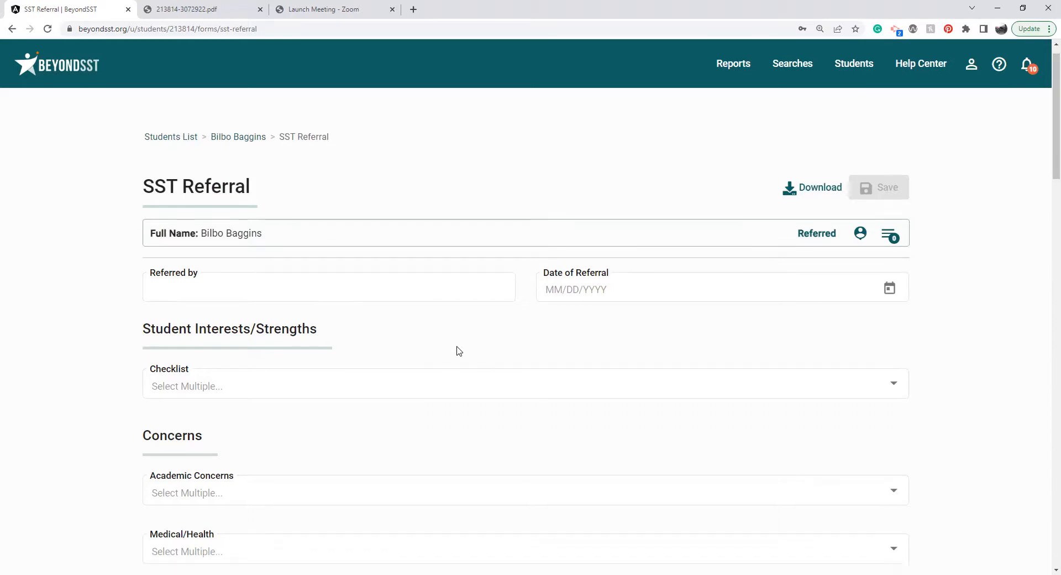
{"action": "left_click", "coordinate": [469, 293]}
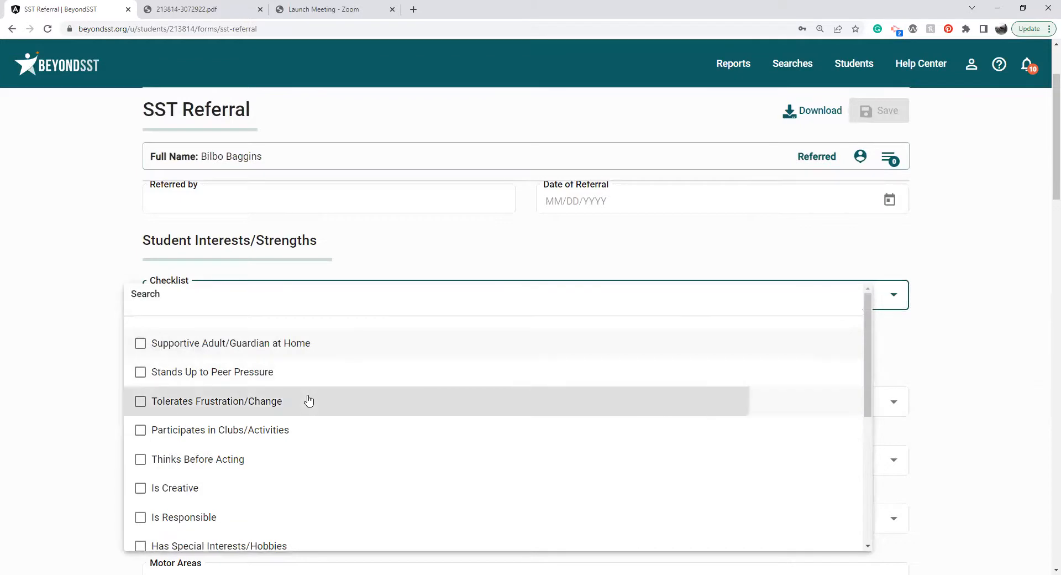
{"action": "left_click", "coordinate": [354, 400]}
{"action": "left_click", "coordinate": [230, 437]}
{"action": "left_click", "coordinate": [166, 459]}
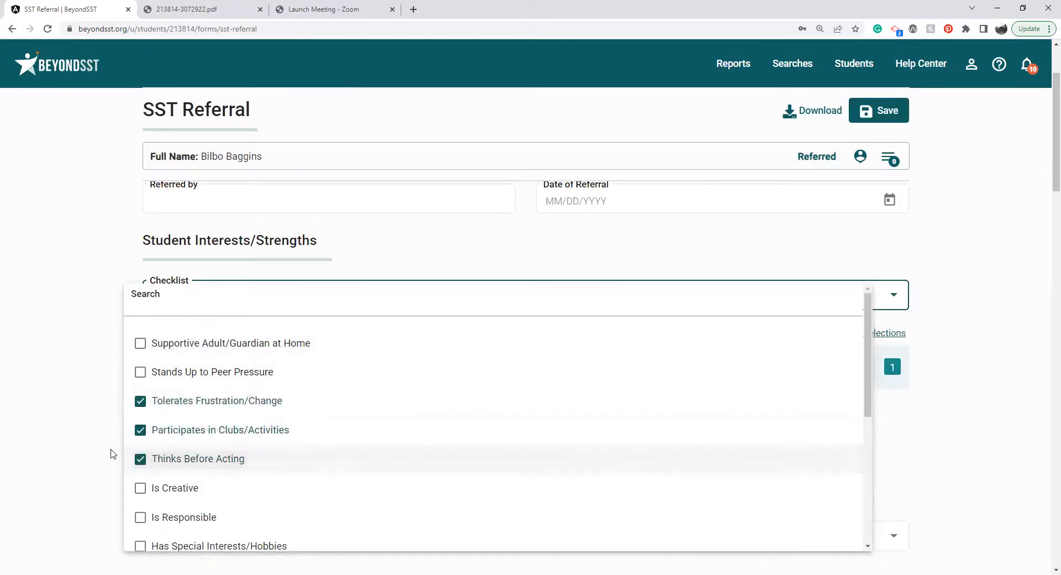
{"action": "left_click", "coordinate": [113, 454]}
Search the Academic Concerns options for "math" and select Math Computation (operations) and Math Concepts.
{"action": "scroll", "coordinate": [113, 453], "scroll_direction": "down", "scroll_amount": 1}
{"action": "scroll", "coordinate": [114, 453], "scroll_direction": "down", "scroll_amount": 2}
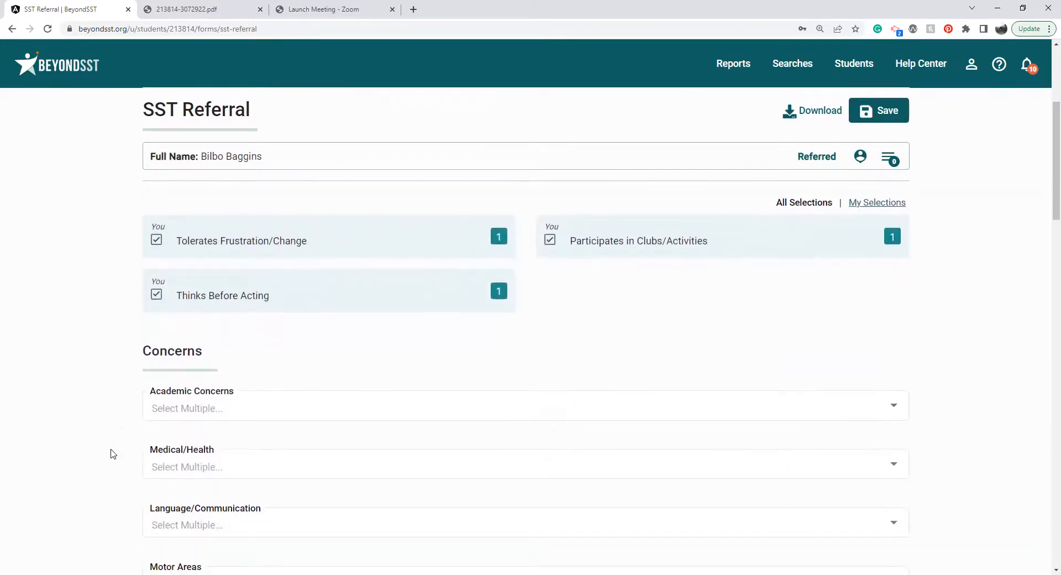
{"action": "left_click", "coordinate": [235, 351]}
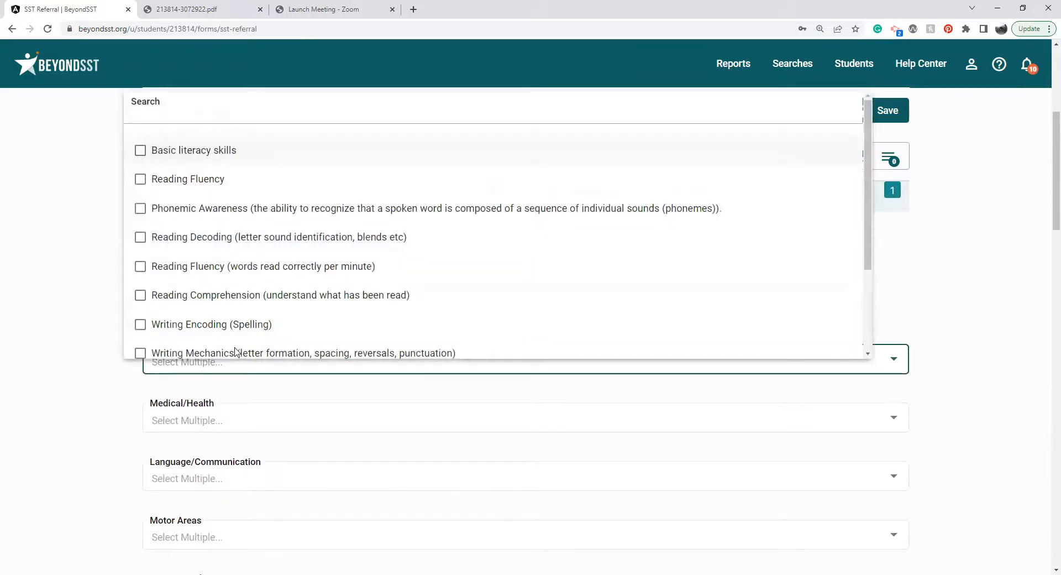
{"action": "left_click", "coordinate": [208, 110]}
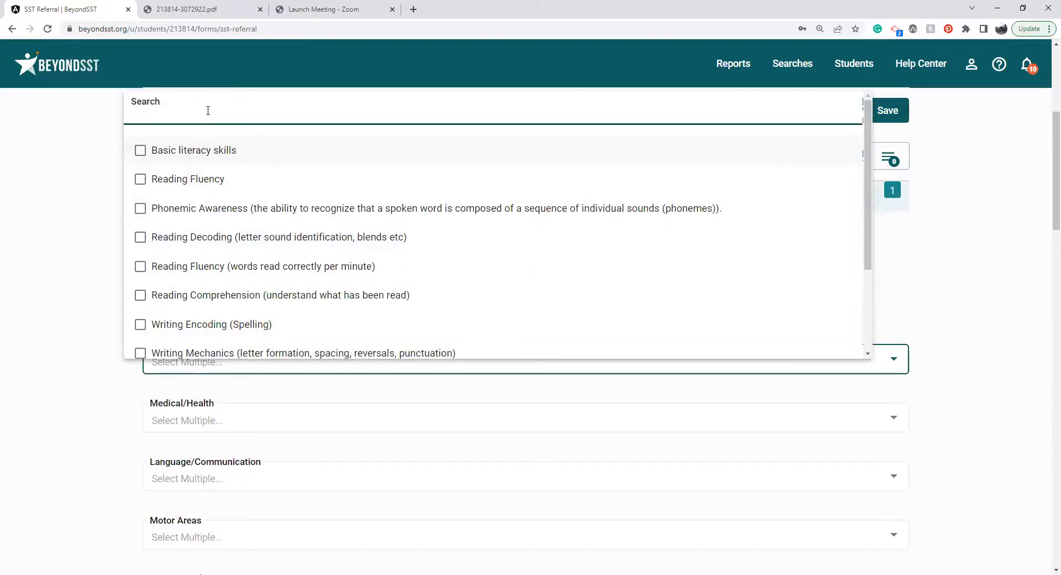
{"action": "type", "text": "math"}
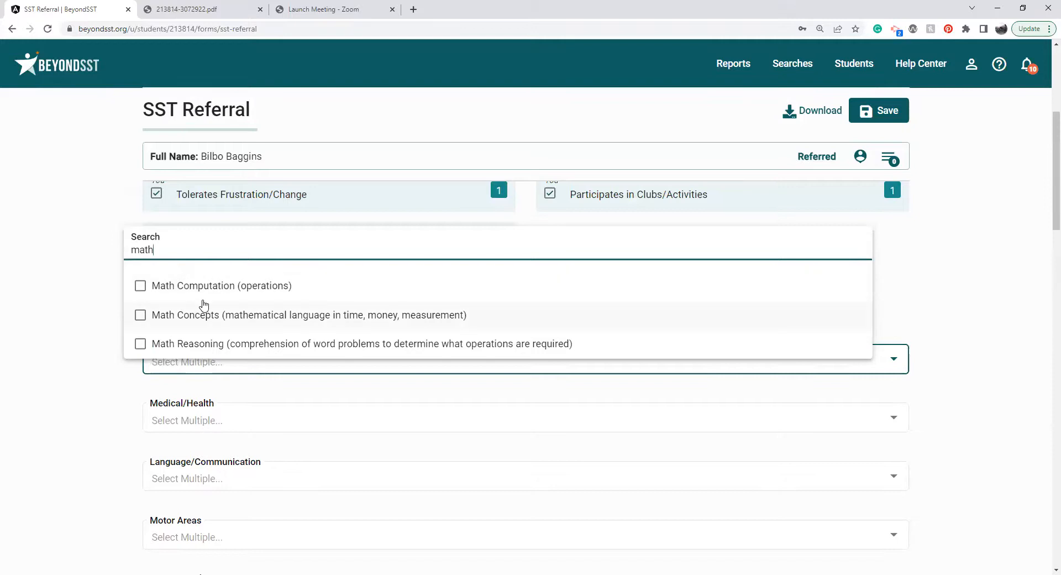
{"action": "left_click", "coordinate": [204, 305]}
{"action": "left_click", "coordinate": [206, 286]}
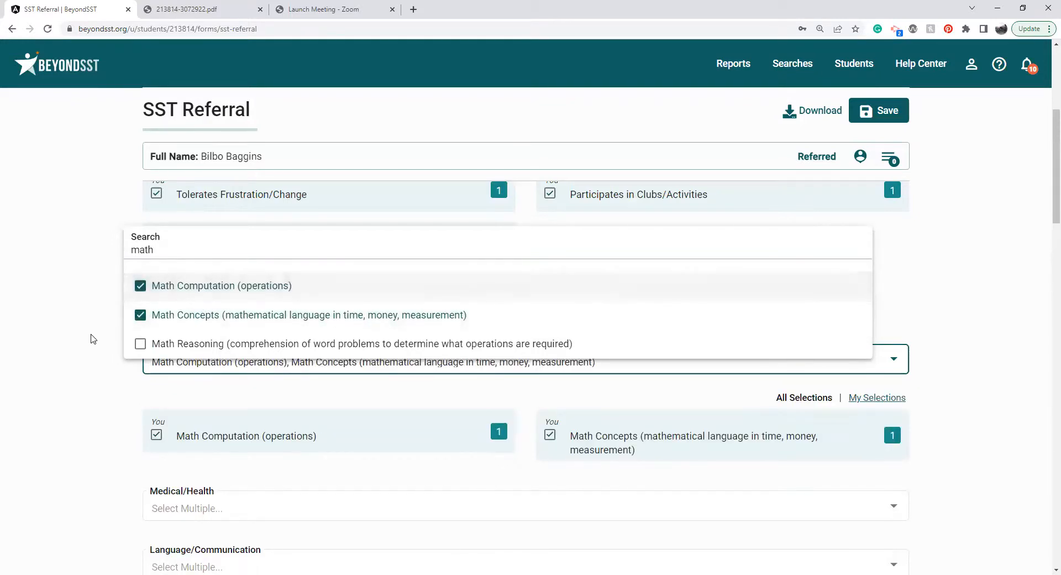
{"action": "left_click", "coordinate": [93, 339]}
Add Reading Fluency (words read correctly per minute) and Phonemic Awareness to the Academic Concerns.
{"action": "left_click", "coordinate": [348, 369]}
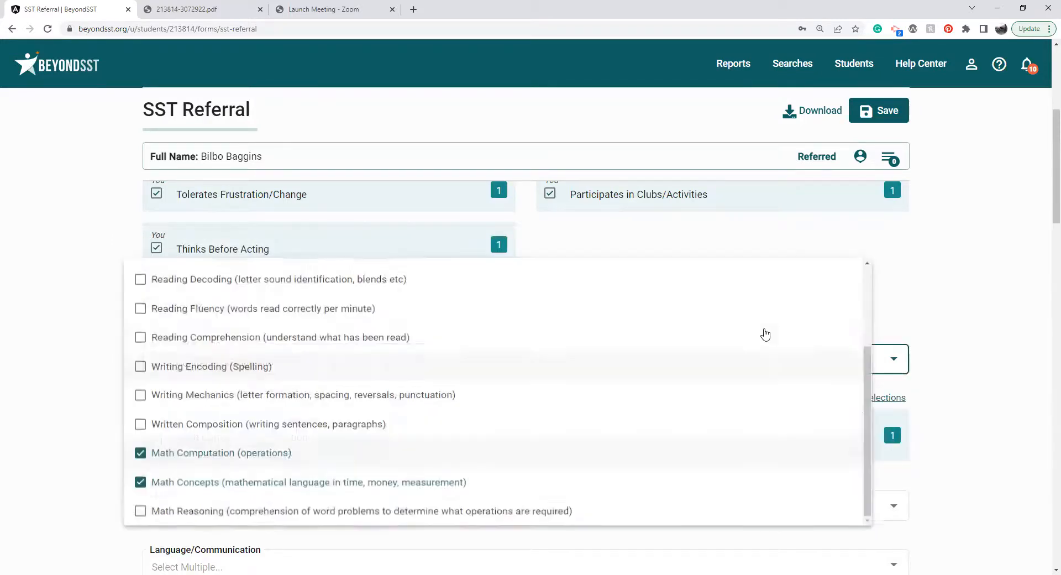
{"action": "left_click_drag", "start_coordinate": [866, 359], "coordinate": [867, 287]}
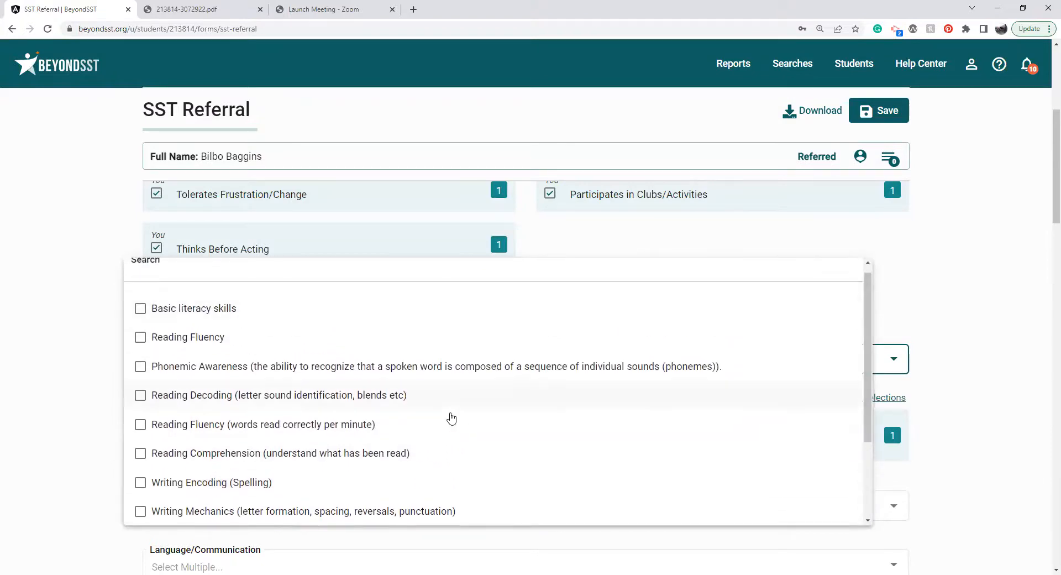
{"action": "left_click", "coordinate": [450, 423]}
{"action": "left_click", "coordinate": [663, 366]}
{"action": "left_click", "coordinate": [885, 292]}
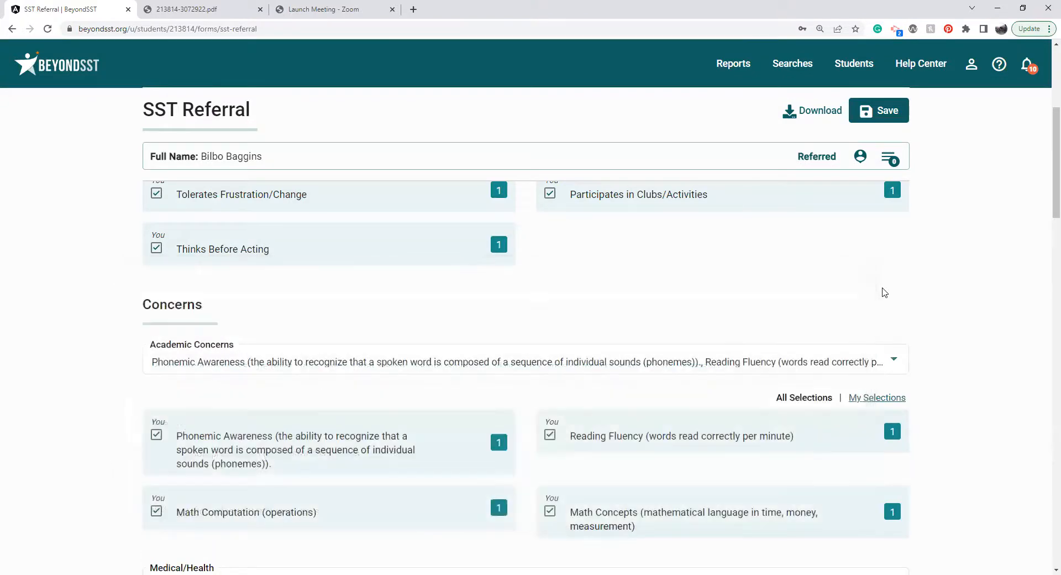
{"action": "scroll", "coordinate": [885, 292], "scroll_direction": "down", "scroll_amount": 3}
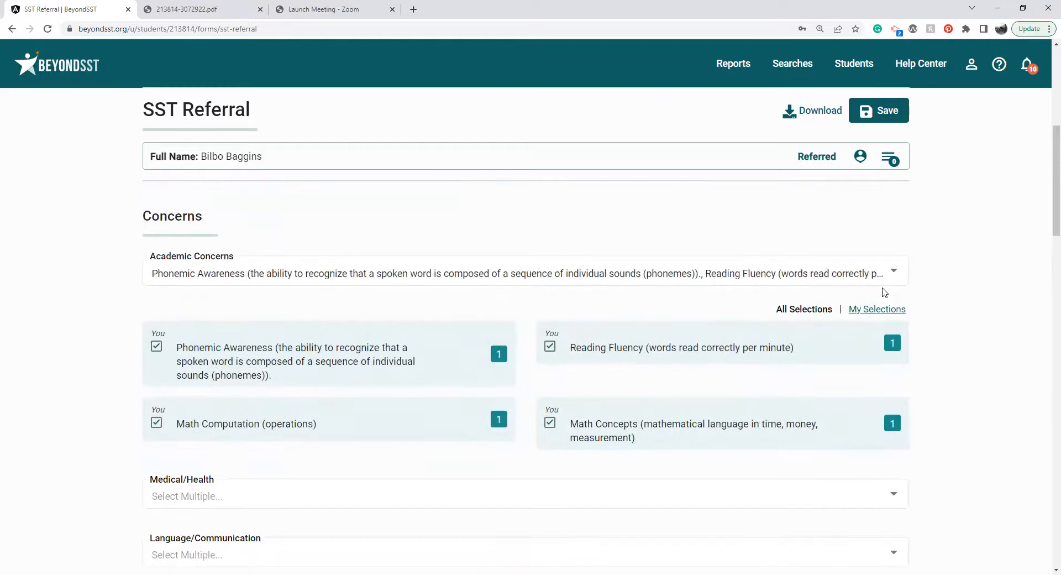
{"action": "scroll", "coordinate": [885, 292], "scroll_direction": "down", "scroll_amount": 4}
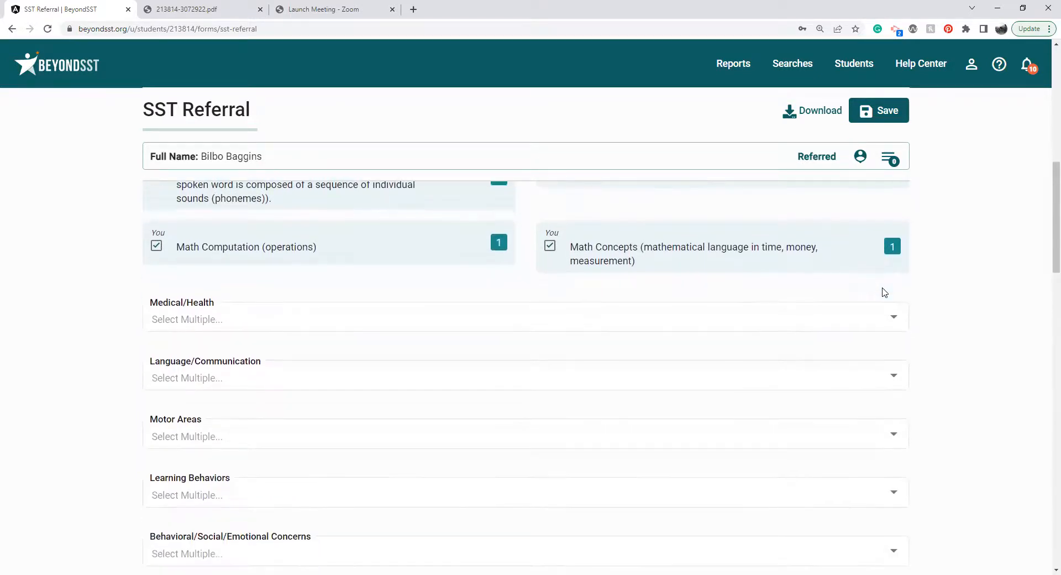
Look through the remaining concern categories and the options offered under Previous Services/Programs.
{"action": "scroll", "coordinate": [885, 292], "scroll_direction": "down", "scroll_amount": 3}
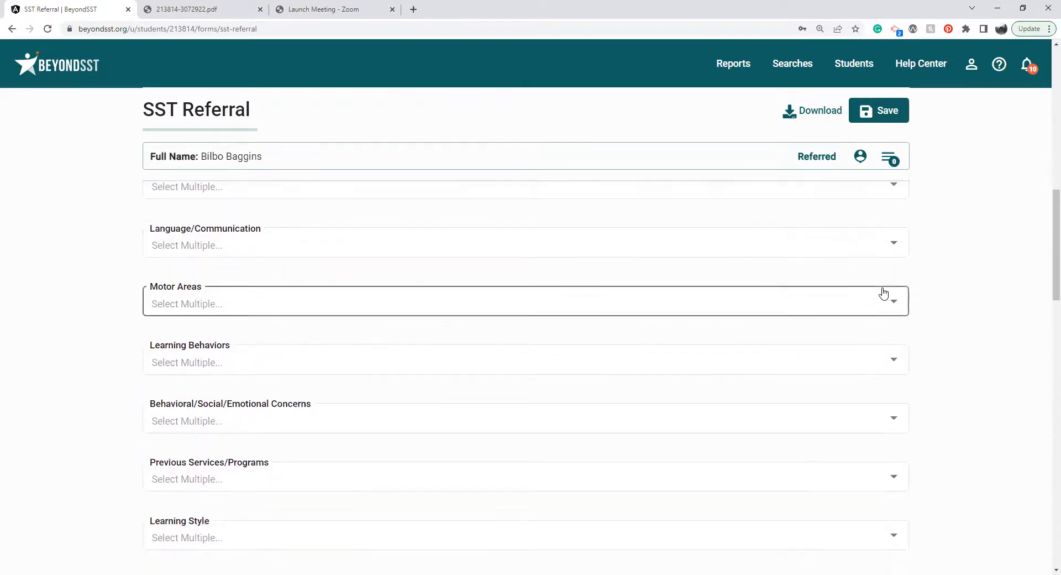
{"action": "scroll", "coordinate": [884, 292], "scroll_direction": "down", "scroll_amount": 2}
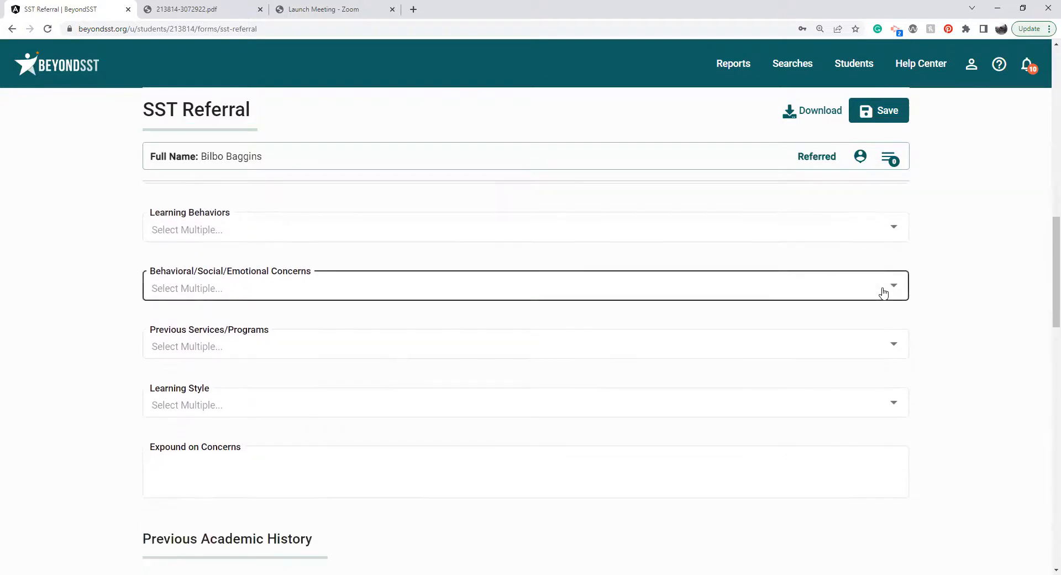
{"action": "left_click", "coordinate": [690, 343]}
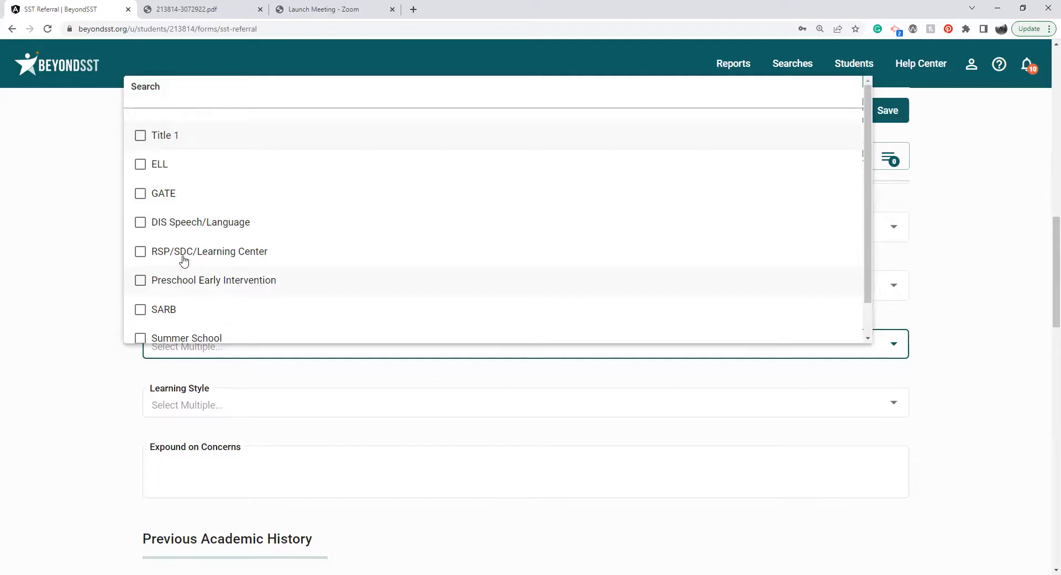
{"action": "left_click", "coordinate": [103, 351]}
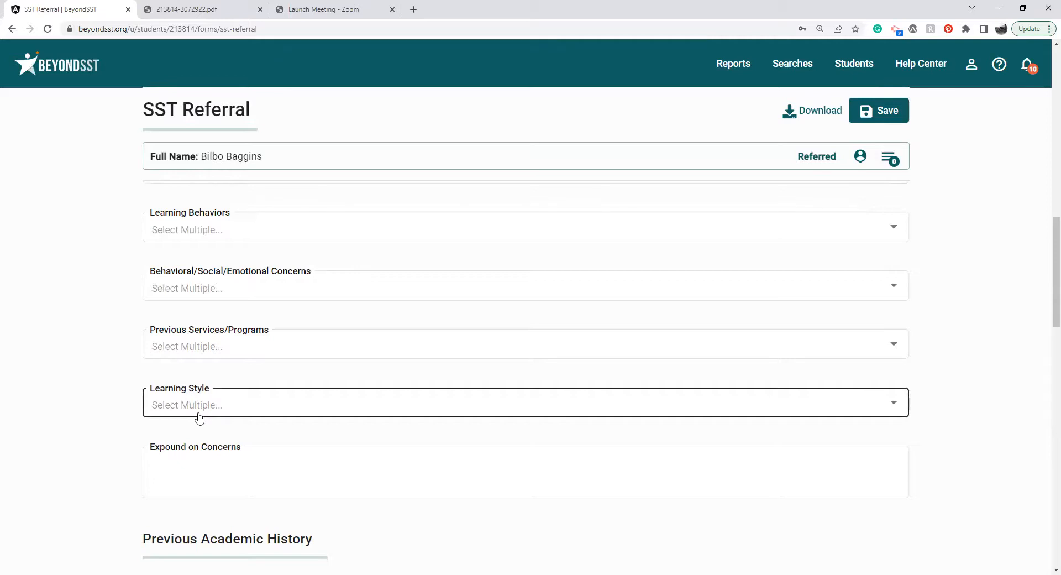
Select Active and Tactile/Kinesthetic as the student's Learning Style, and look at the Expound on Concerns field.
{"action": "left_click", "coordinate": [199, 417]}
{"action": "left_click", "coordinate": [191, 360]}
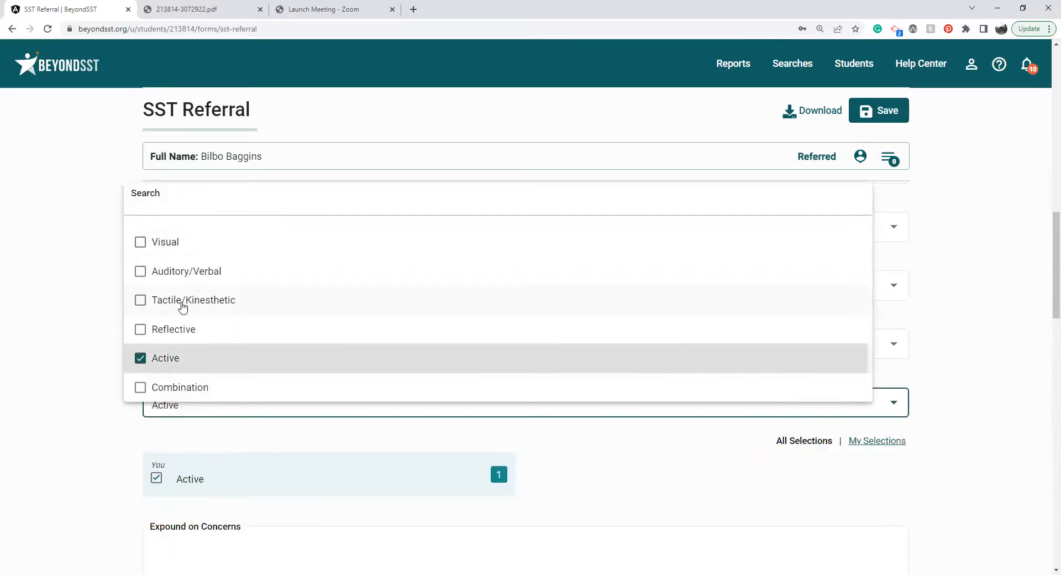
{"action": "left_click", "coordinate": [183, 305]}
{"action": "left_click", "coordinate": [119, 372]}
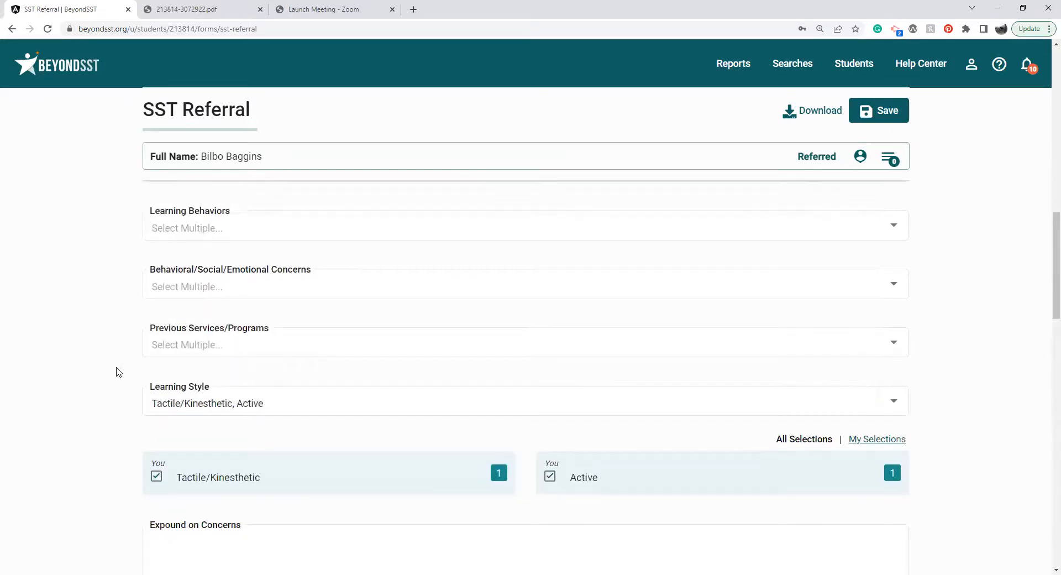
{"action": "scroll", "coordinate": [118, 371], "scroll_direction": "down", "scroll_amount": 2}
{"action": "left_click", "coordinate": [232, 470]}
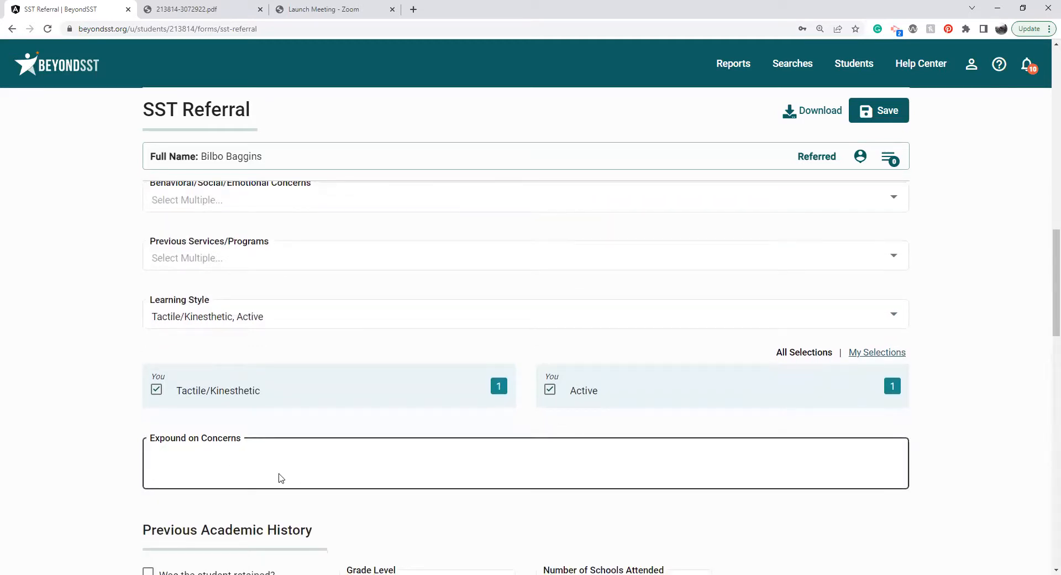
{"action": "left_click", "coordinate": [76, 457]}
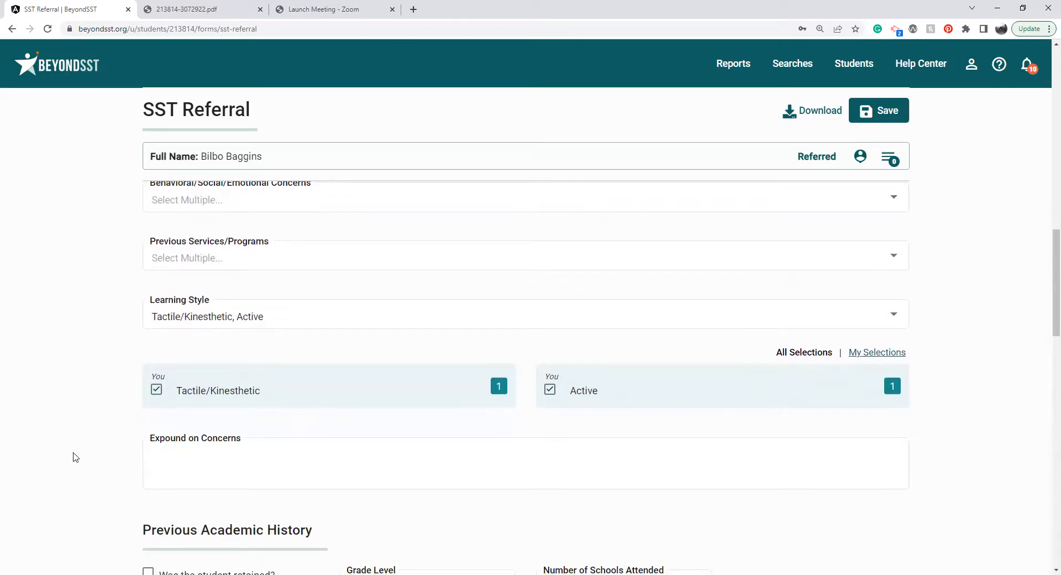
In Previous Academic History, mark the student as retained, with grade level First and 10 schools attended.
{"action": "scroll", "coordinate": [75, 457], "scroll_direction": "down", "scroll_amount": 5}
{"action": "scroll", "coordinate": [75, 457], "scroll_direction": "down", "scroll_amount": 1}
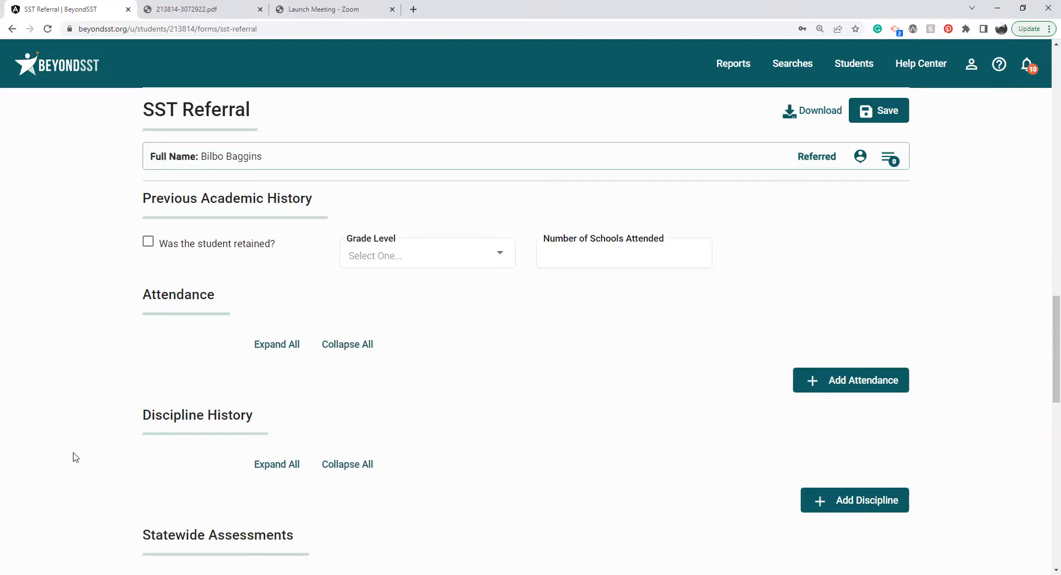
{"action": "left_click", "coordinate": [147, 242]}
{"action": "left_click", "coordinate": [369, 258]}
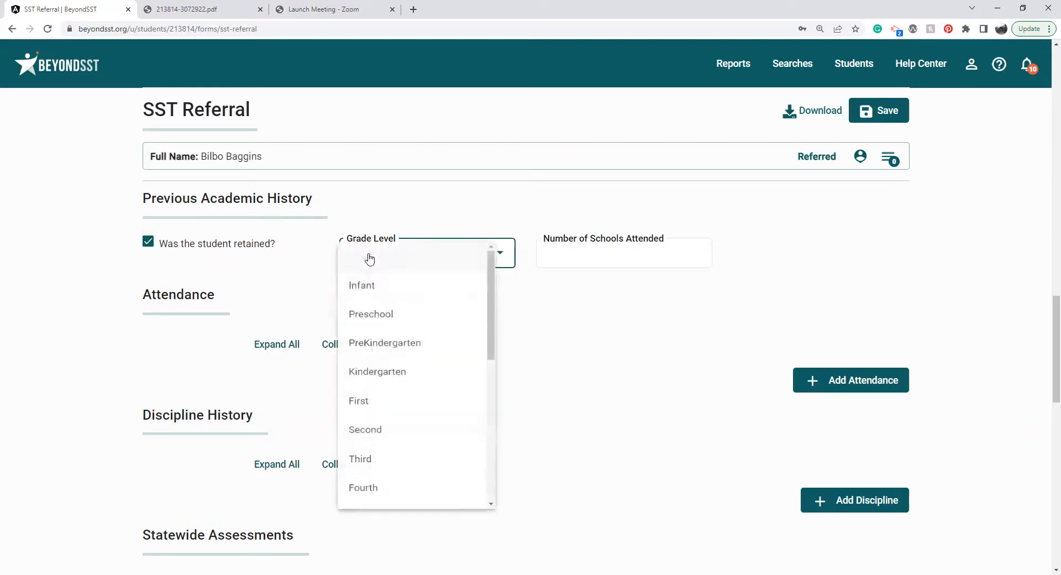
{"action": "left_click", "coordinate": [377, 416]}
{"action": "left_click", "coordinate": [558, 250]}
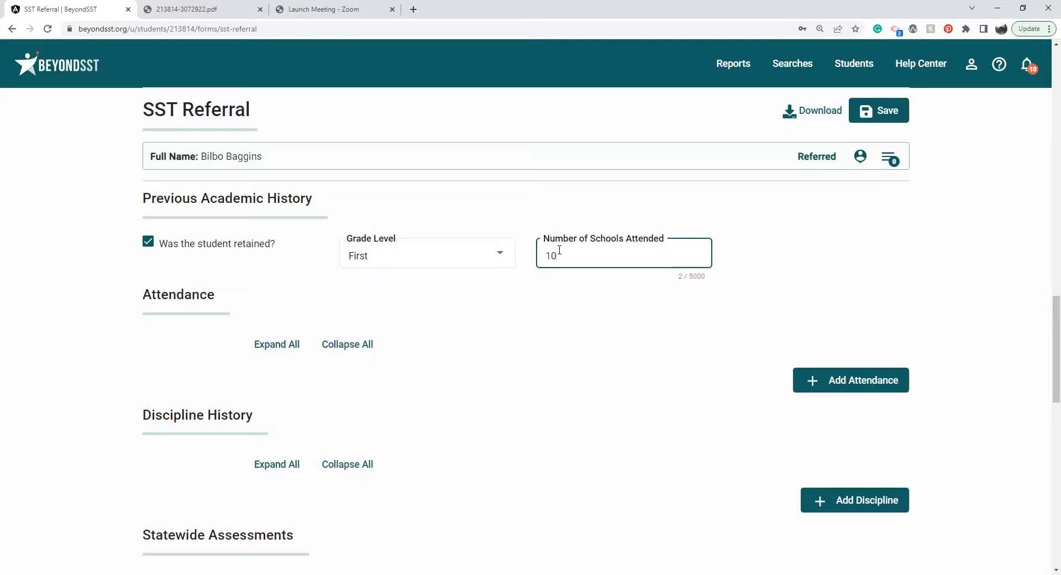
{"action": "left_click", "coordinate": [488, 303]}
Add an attendance entry for grade Second, year 2021-2022, with 15 unexcused absences, 10 excused absences and 60 tardies, plus a second blank entry.
{"action": "left_click", "coordinate": [824, 380]}
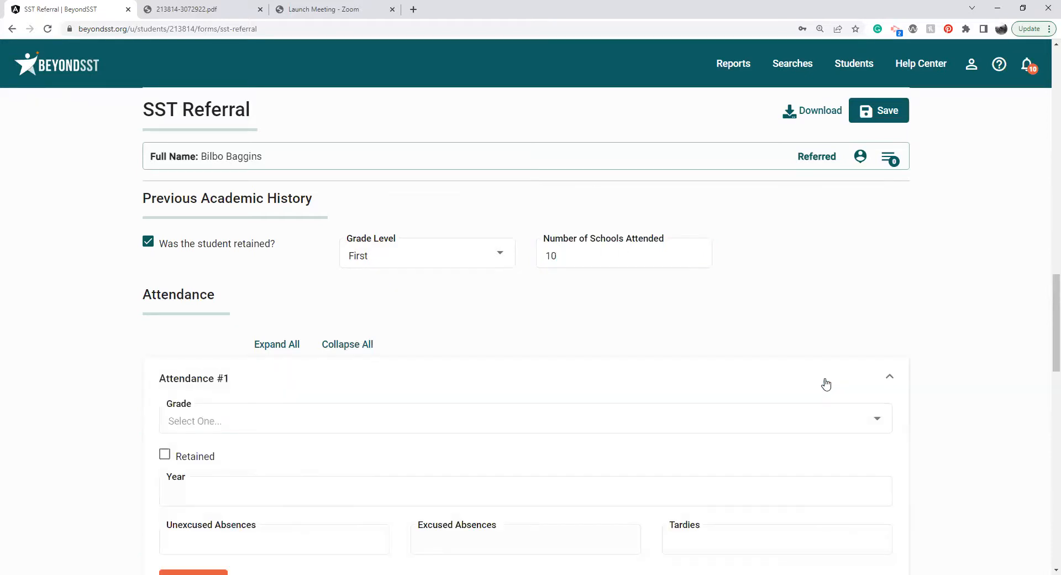
{"action": "left_click_drag", "start_coordinate": [1046, 293], "coordinate": [1049, 310]}
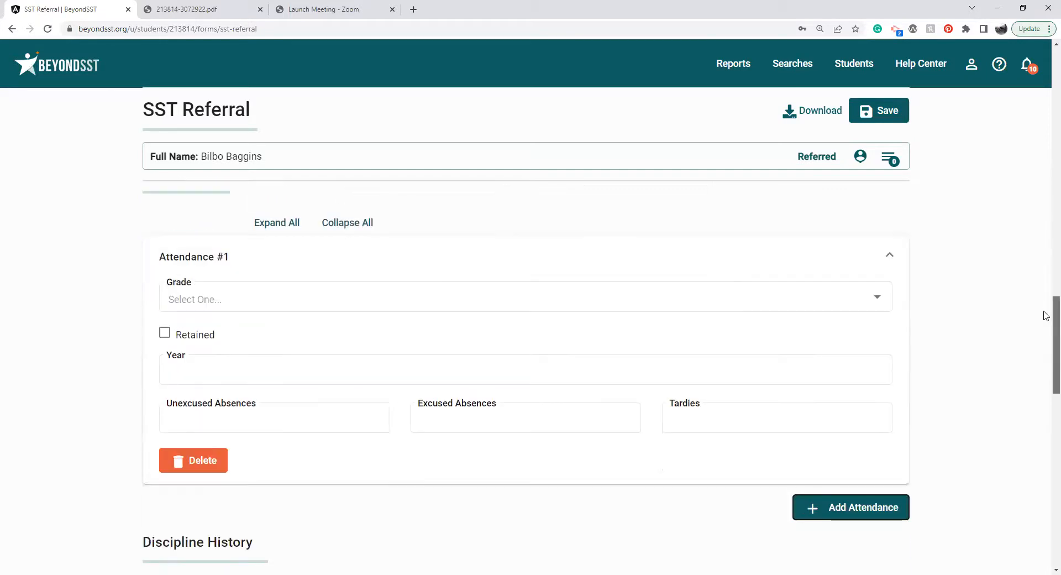
{"action": "left_click", "coordinate": [724, 297]}
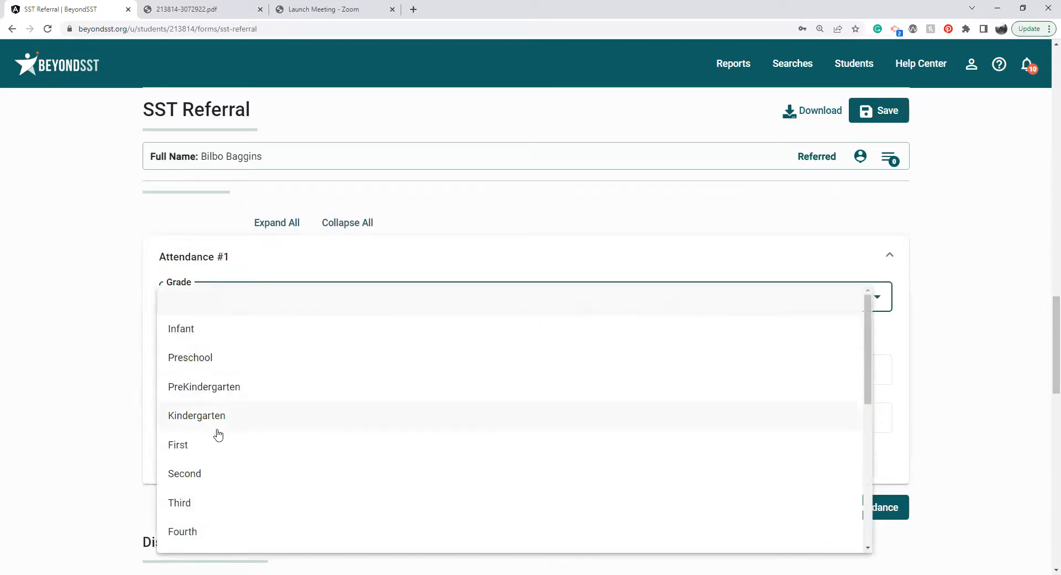
{"action": "left_click", "coordinate": [214, 473]}
{"action": "left_click", "coordinate": [225, 369]}
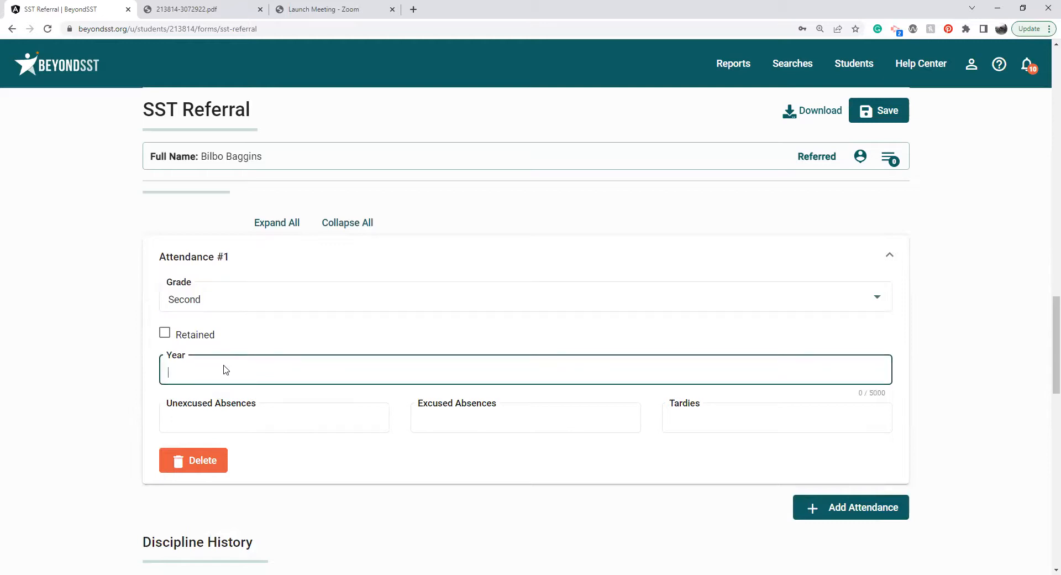
{"action": "type", "text": "2021-2022"}
{"action": "left_click", "coordinate": [227, 419]}
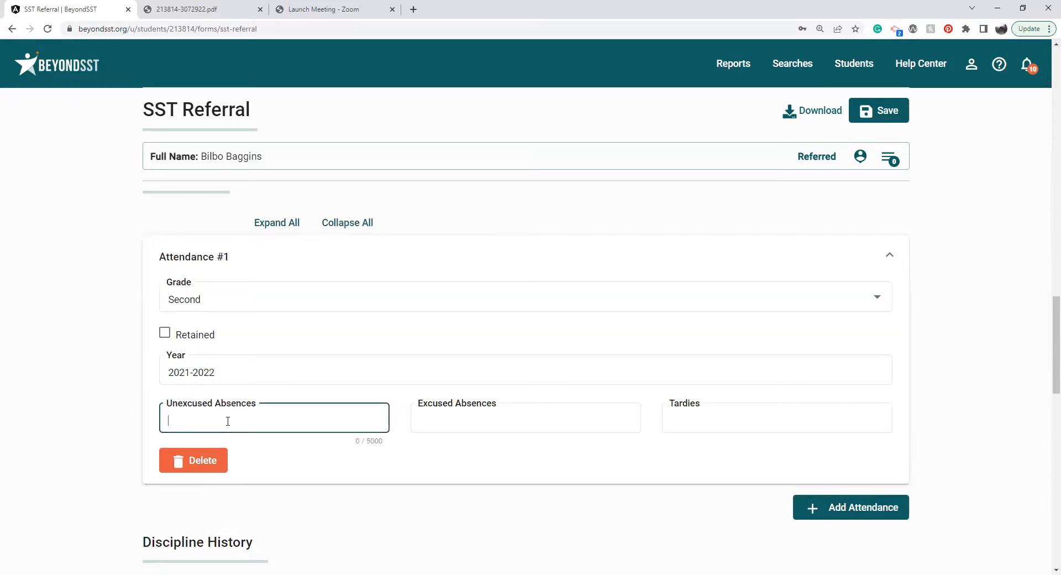
{"action": "key", "text": "Tab"}
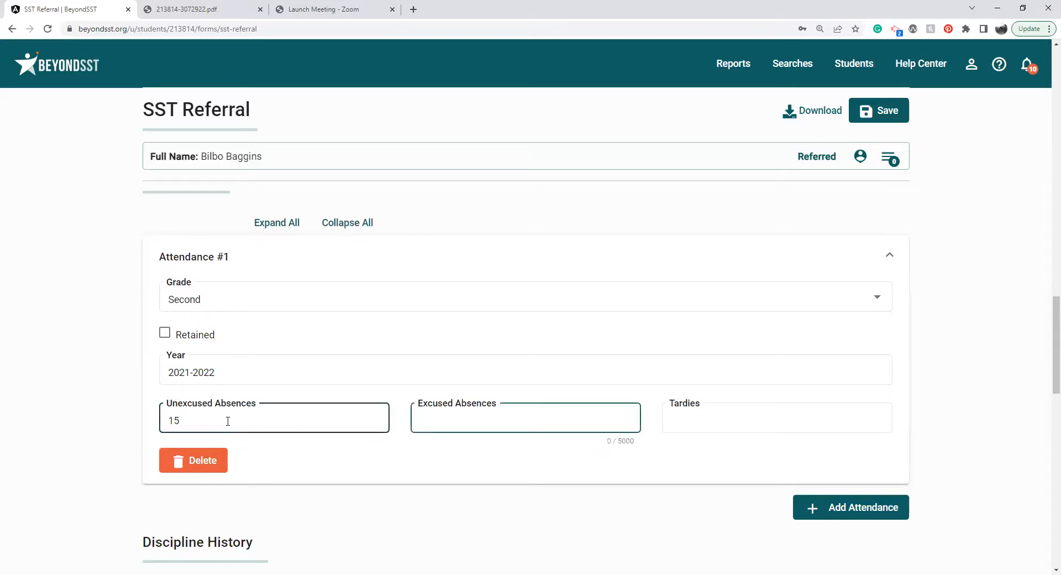
{"action": "key", "text": "Tab"}
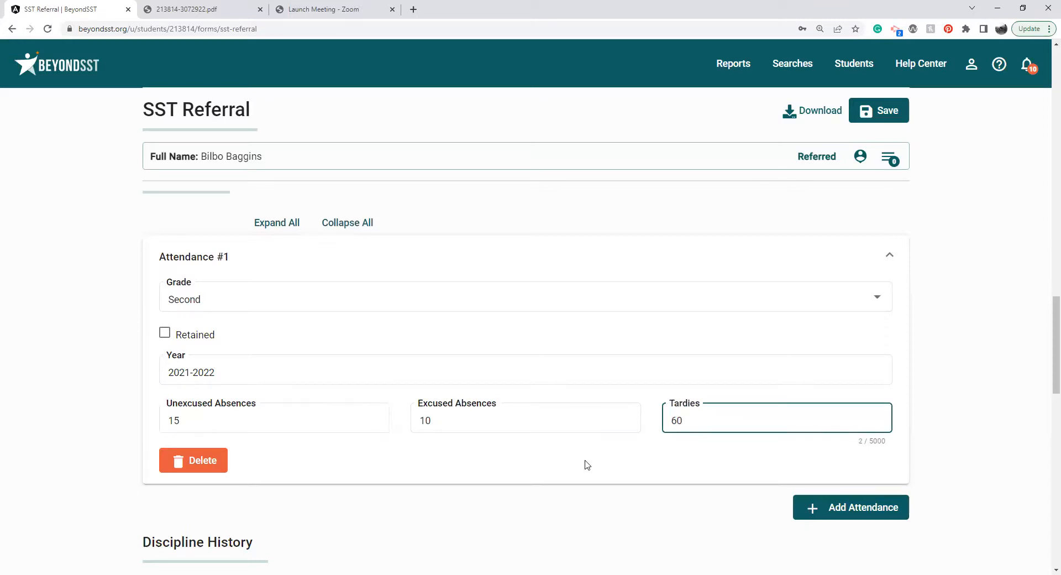
{"action": "left_click", "coordinate": [804, 506]}
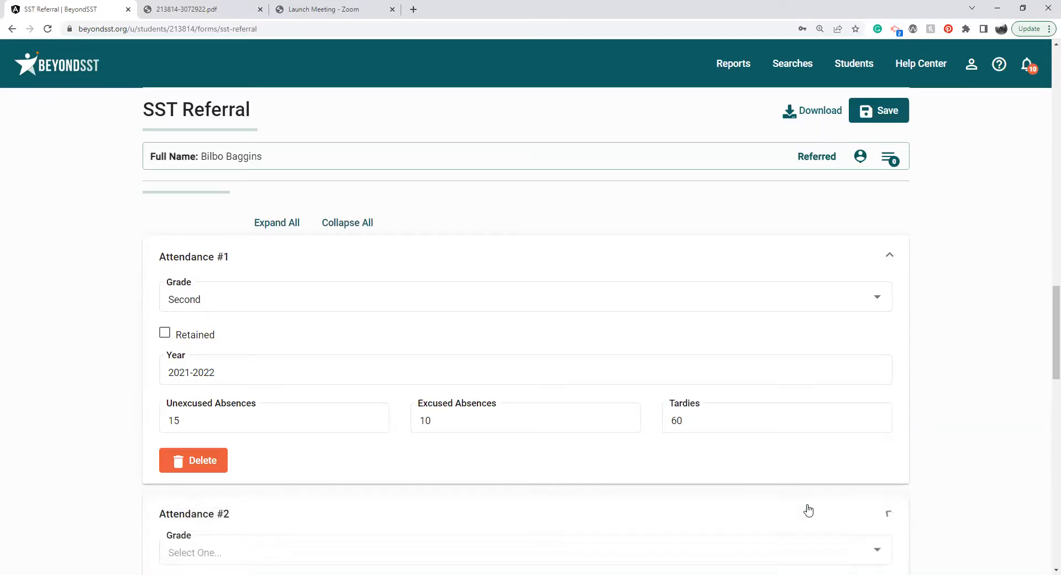
Add a Discipline History entry for grade Second, year 2021-2022, with 5 days suspended.
{"action": "scroll", "coordinate": [1045, 303], "scroll_direction": "down", "scroll_amount": 3}
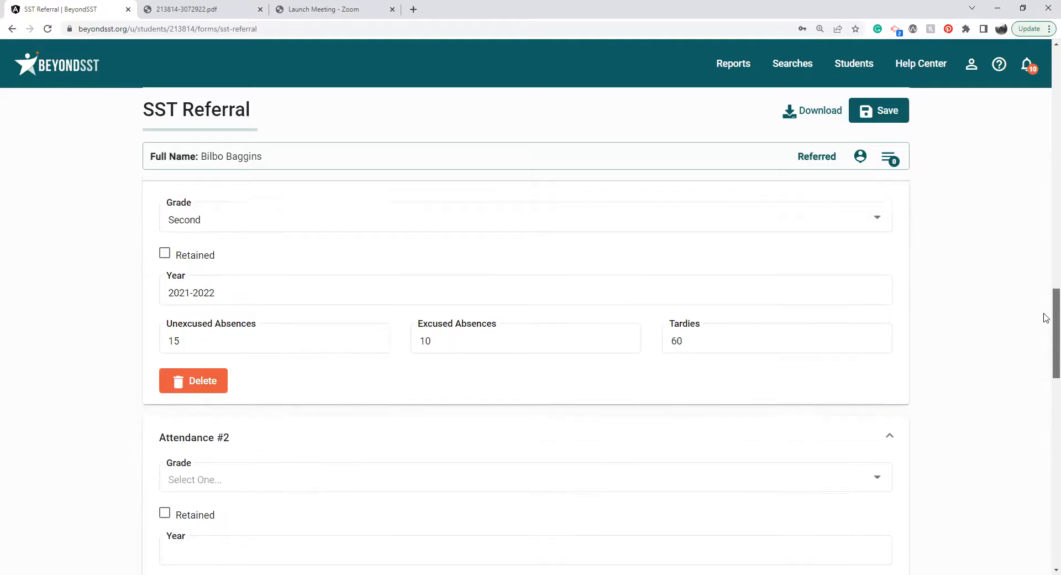
{"action": "scroll", "coordinate": [1044, 342], "scroll_direction": "down", "scroll_amount": 5}
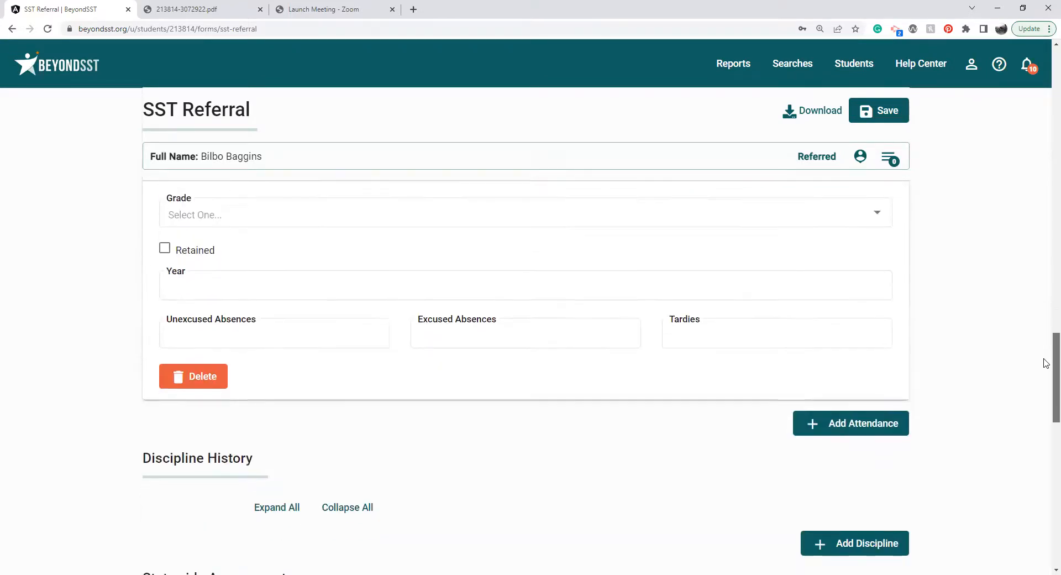
{"action": "left_click", "coordinate": [895, 411]}
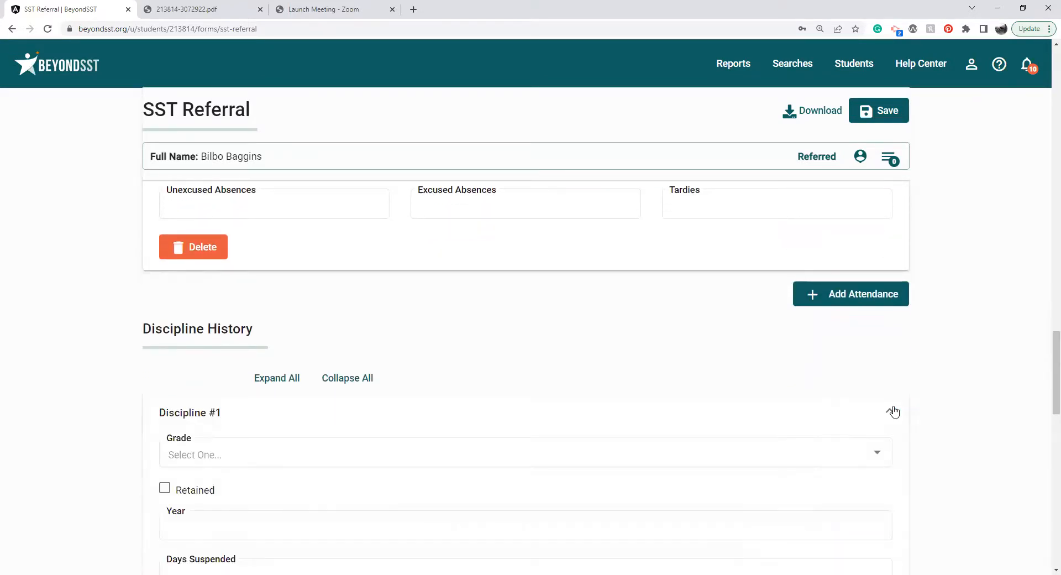
{"action": "scroll", "coordinate": [1046, 376], "scroll_direction": "down", "scroll_amount": 2}
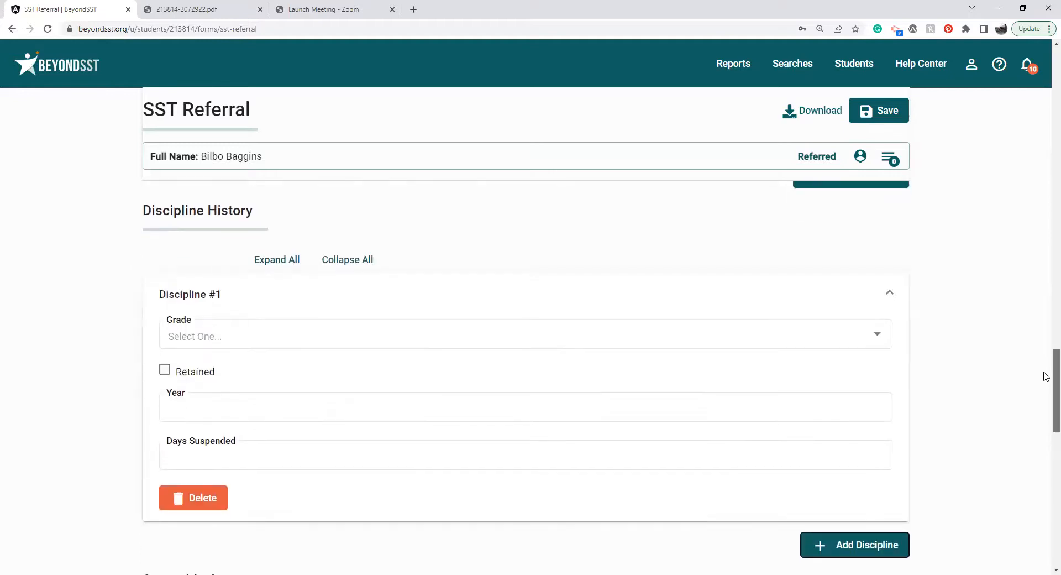
{"action": "left_click", "coordinate": [415, 336]}
{"action": "left_click", "coordinate": [338, 251]}
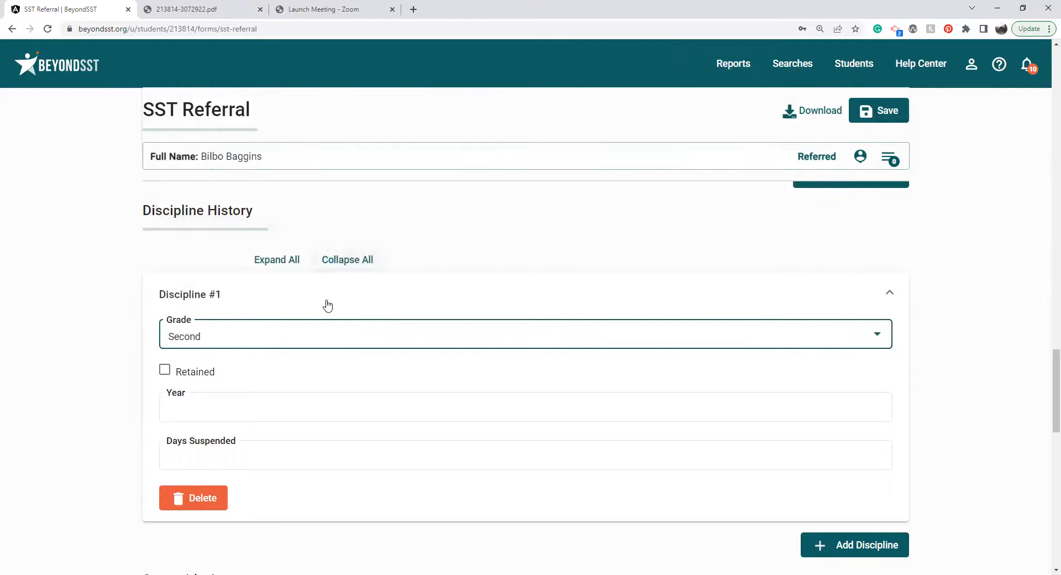
{"action": "left_click", "coordinate": [302, 409]}
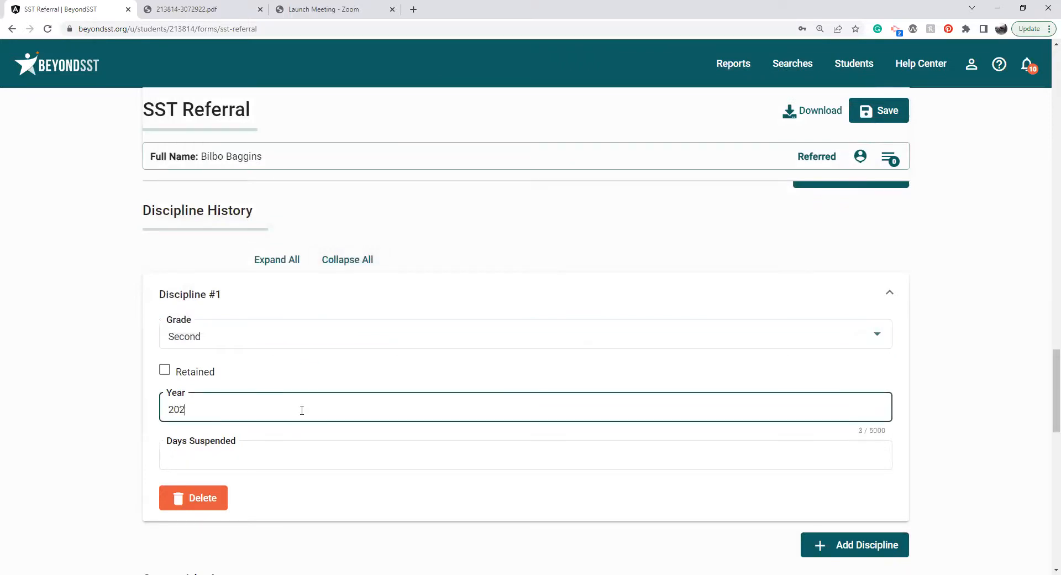
{"action": "left_click", "coordinate": [306, 457]}
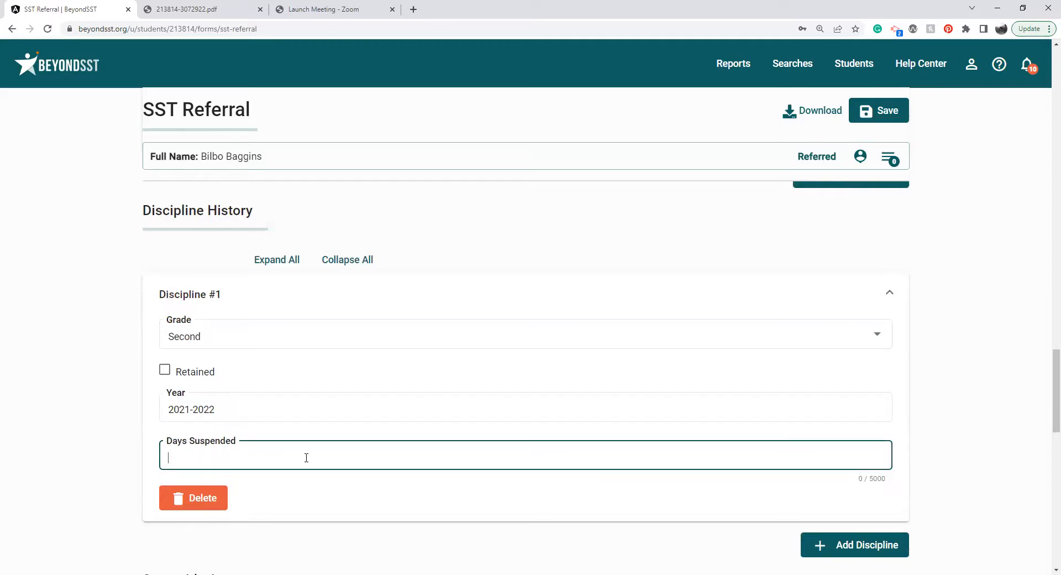
{"action": "left_click", "coordinate": [346, 485]}
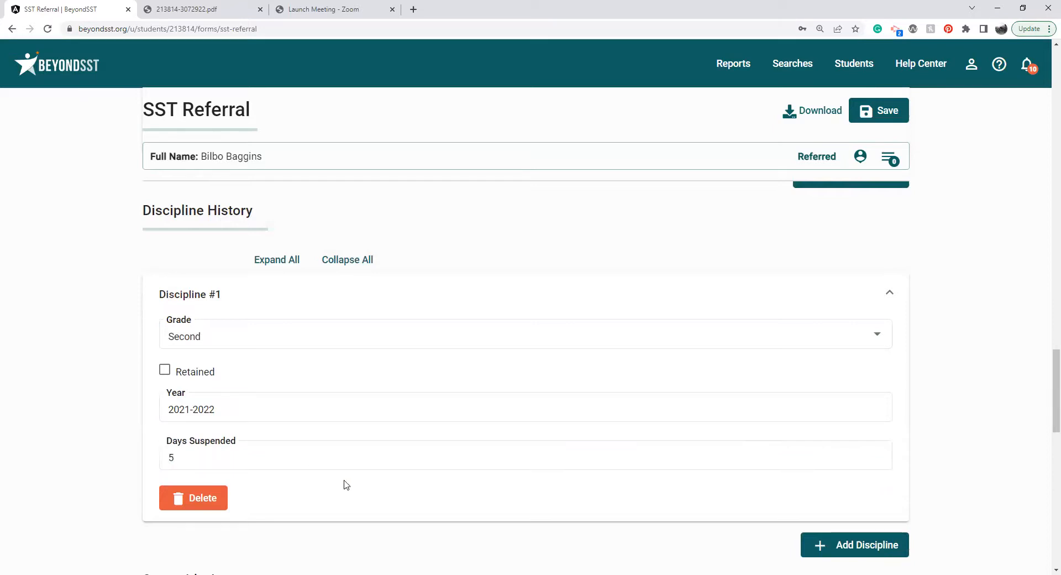
Add a blank statewide assessment entry and a blank local assessment entry.
{"action": "left_click_drag", "start_coordinate": [1044, 363], "coordinate": [1048, 422]}
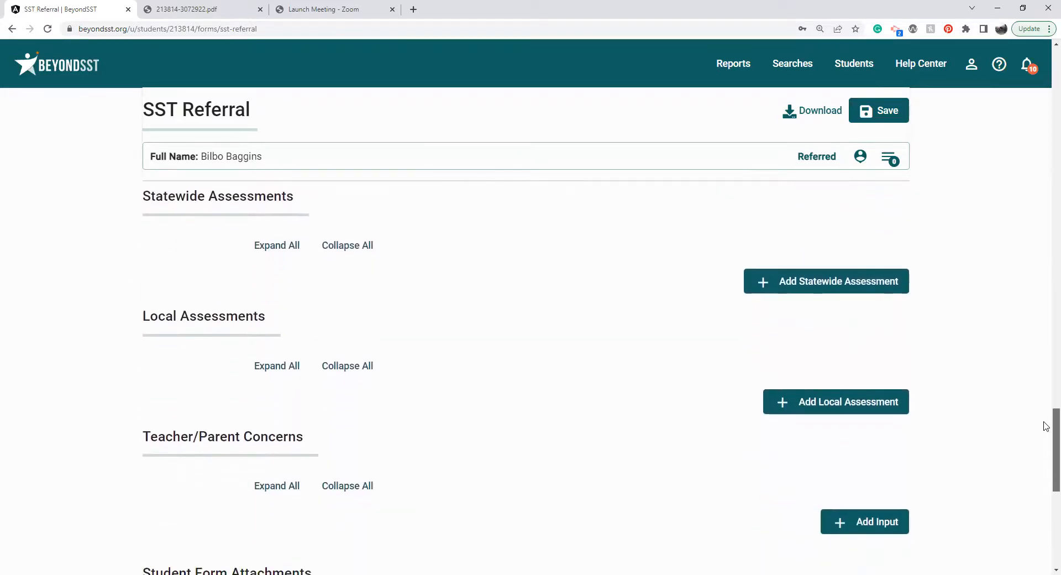
{"action": "left_click", "coordinate": [860, 281]}
{"action": "left_click_drag", "start_coordinate": [1044, 382], "coordinate": [1045, 425]}
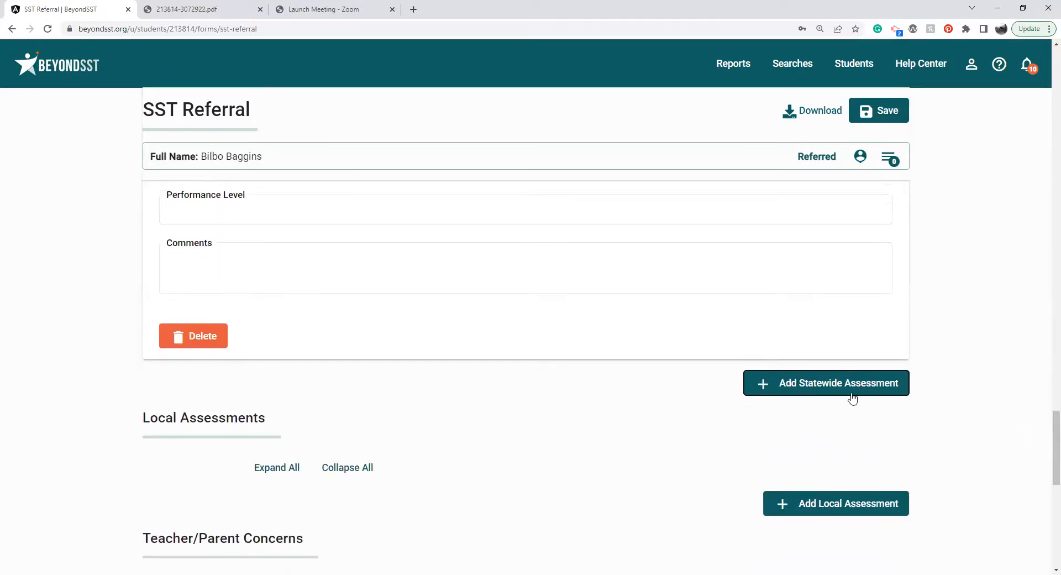
{"action": "left_click", "coordinate": [850, 507]}
Add an input entry under Teacher/Parent Concerns and a second local assessment entry.
{"action": "left_click_drag", "start_coordinate": [1050, 413], "coordinate": [1049, 482]}
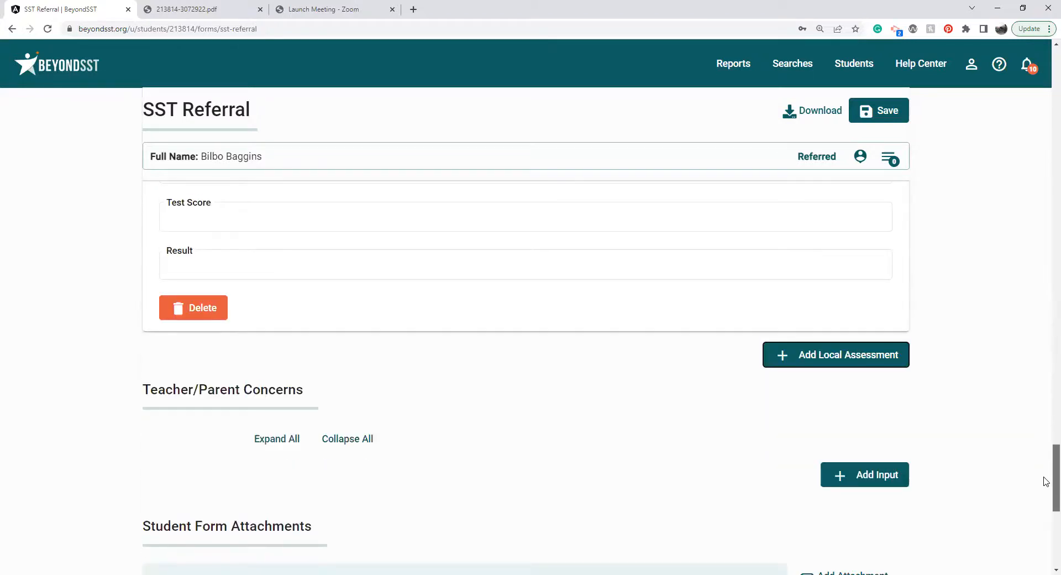
{"action": "left_click", "coordinate": [865, 474]}
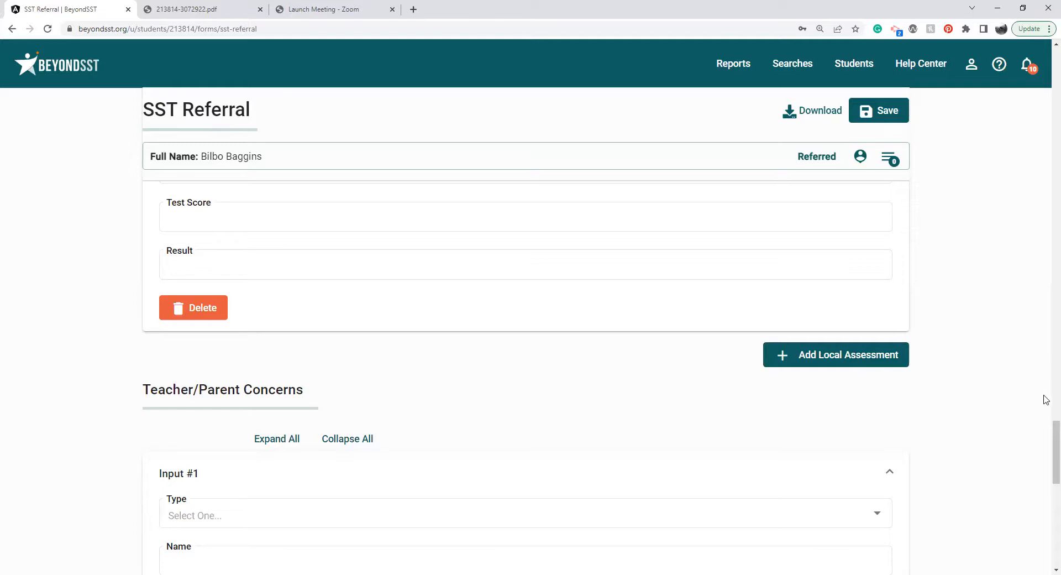
{"action": "left_click", "coordinate": [847, 358]}
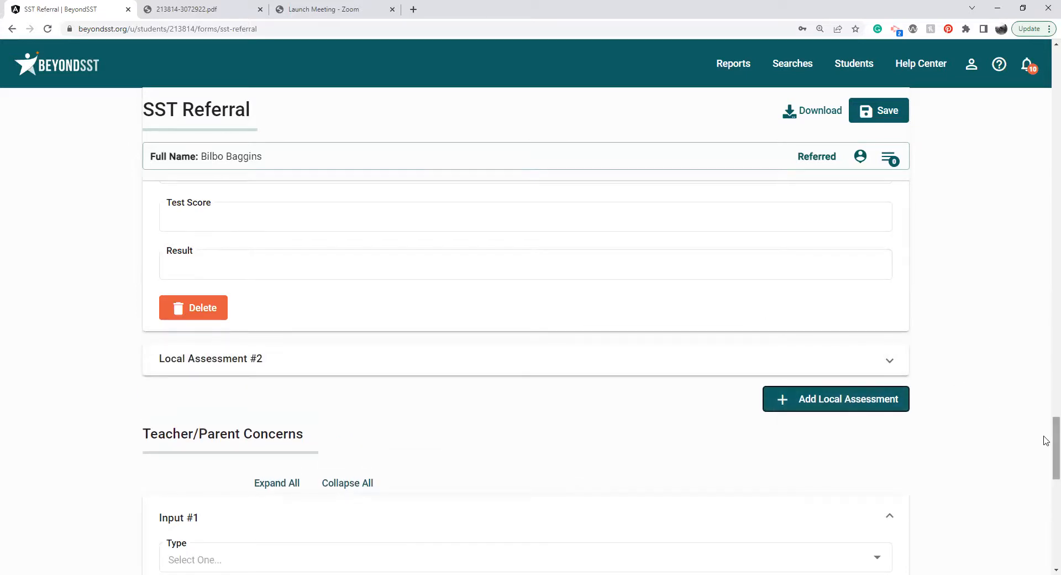
Set the type of the first Teacher/Parent Concerns input to Parent and add a second input entry.
{"action": "left_click_drag", "start_coordinate": [1046, 439], "coordinate": [1046, 462]}
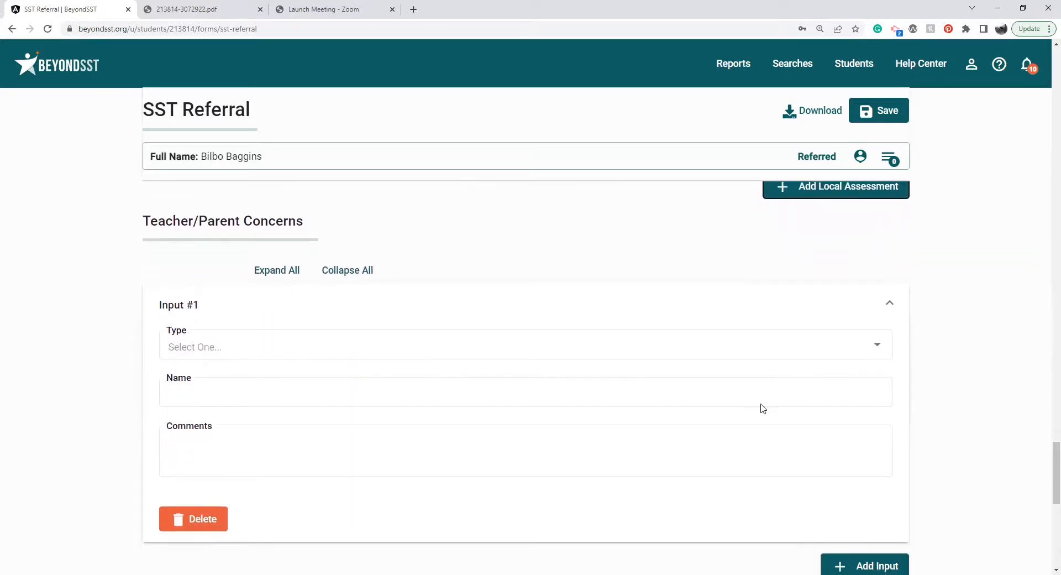
{"action": "left_click", "coordinate": [720, 346]}
{"action": "left_click", "coordinate": [282, 384]}
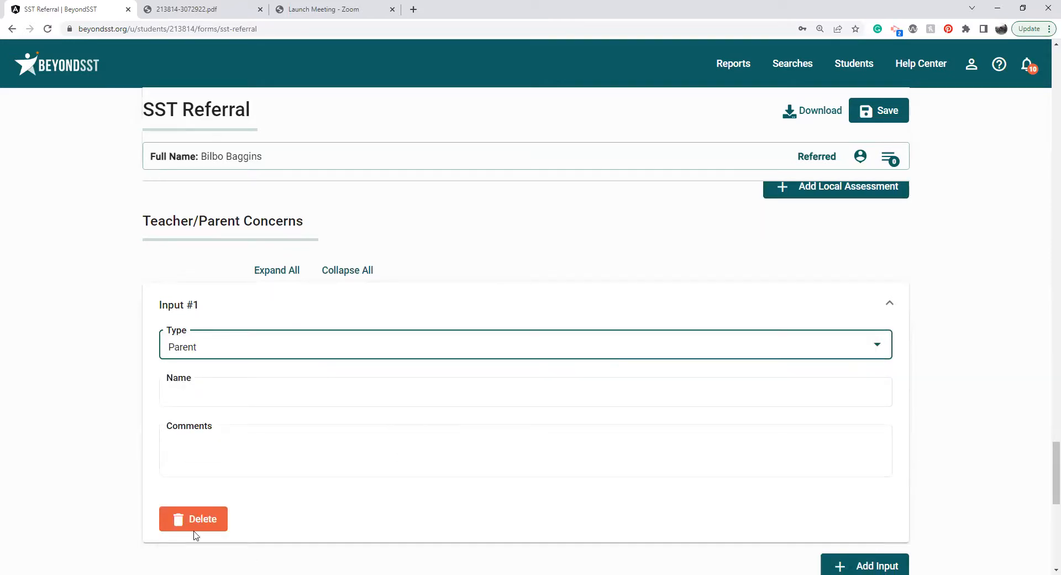
{"action": "left_click", "coordinate": [844, 562]}
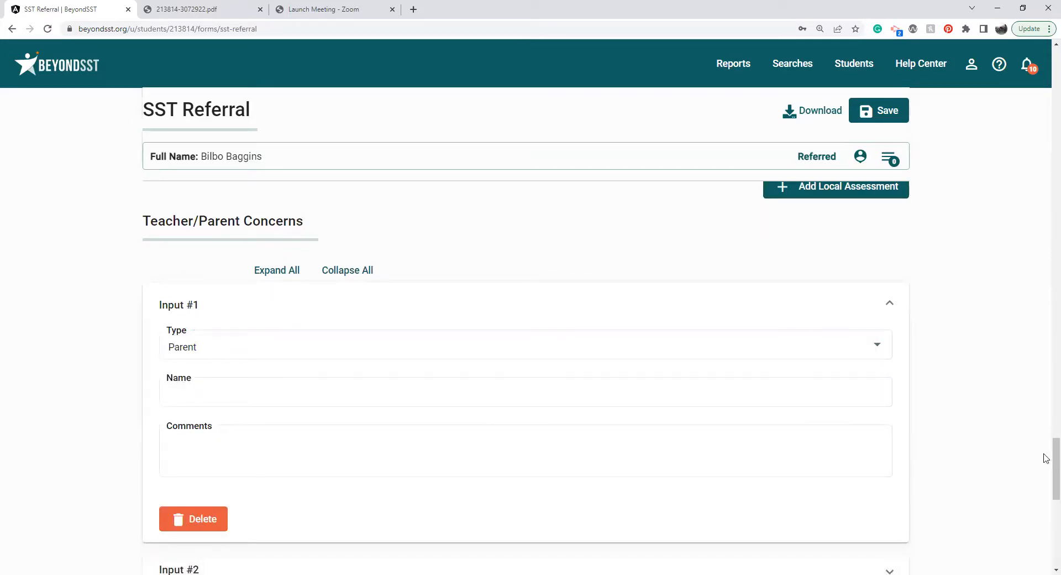
Expand the second Teacher/Parent Concerns input and set its type to Math Teacher.
{"action": "left_click_drag", "start_coordinate": [1048, 465], "coordinate": [1045, 482]}
{"action": "left_click", "coordinate": [807, 348]}
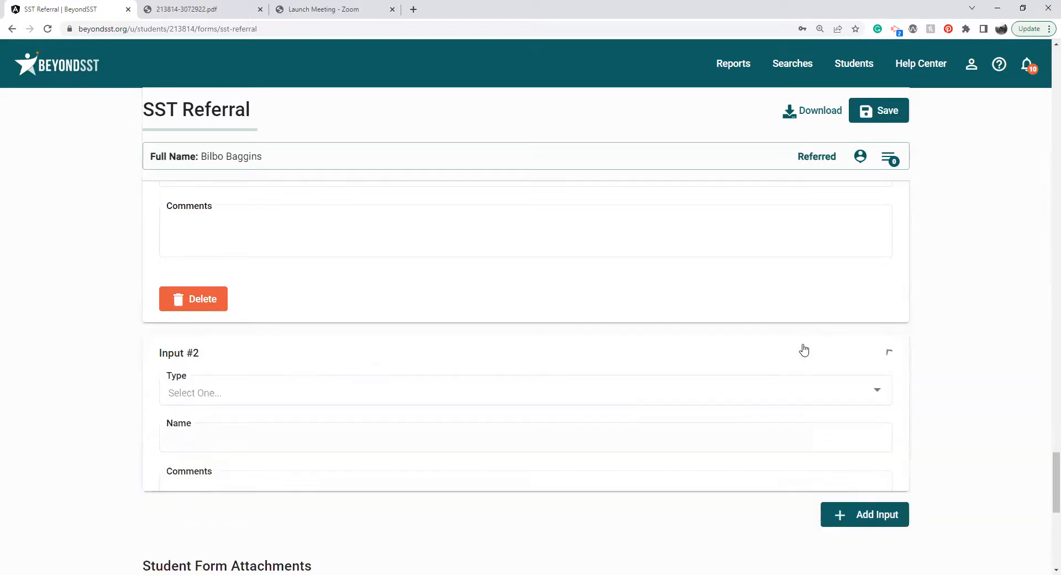
{"action": "left_click", "coordinate": [345, 392]}
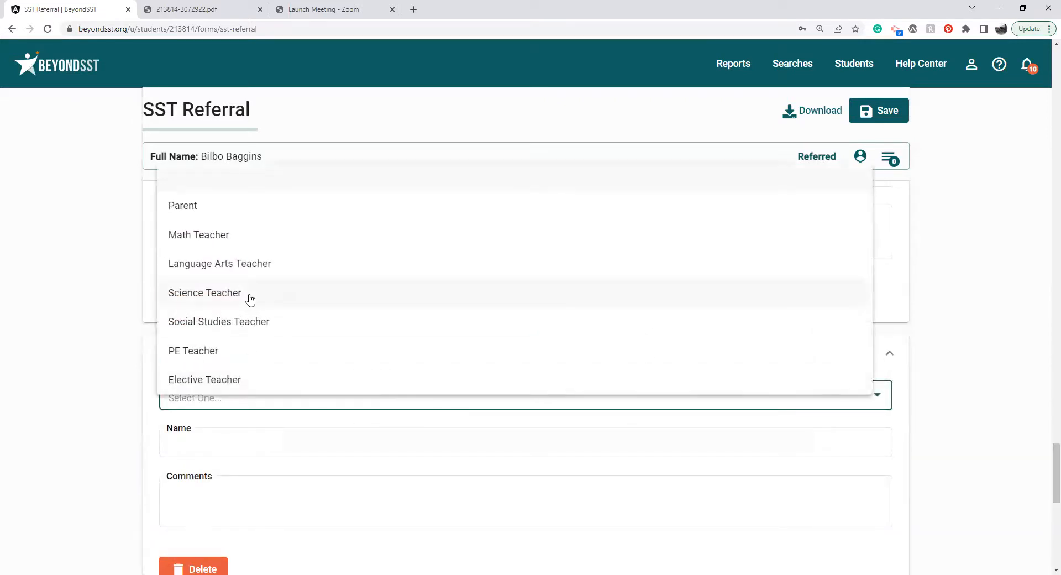
{"action": "left_click", "coordinate": [243, 245]}
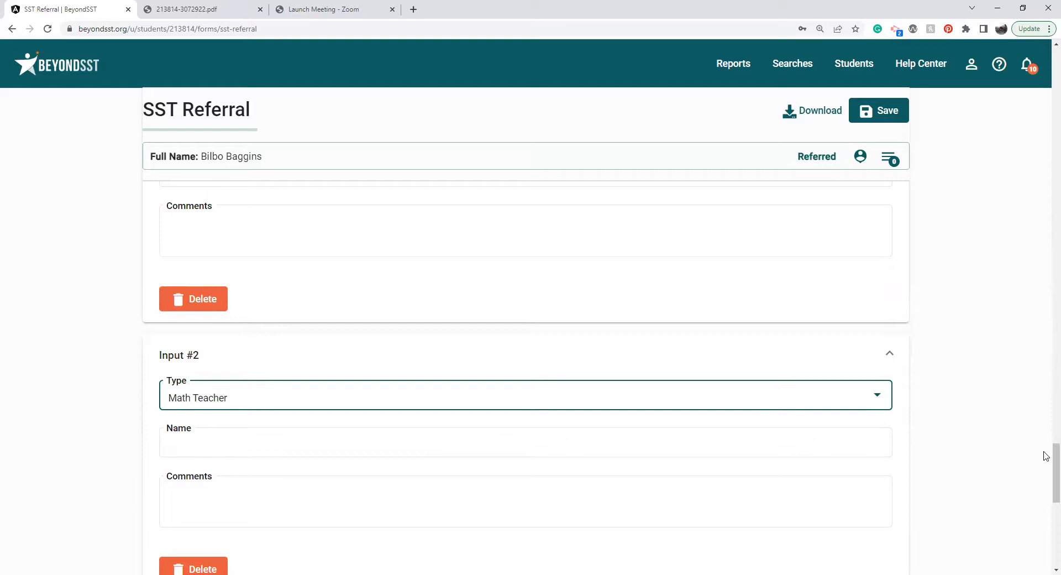
Open the student's ELL Supplemental Info form and review its language, instruction and social factors questions.
{"action": "left_click_drag", "start_coordinate": [1047, 462], "coordinate": [1051, 505]}
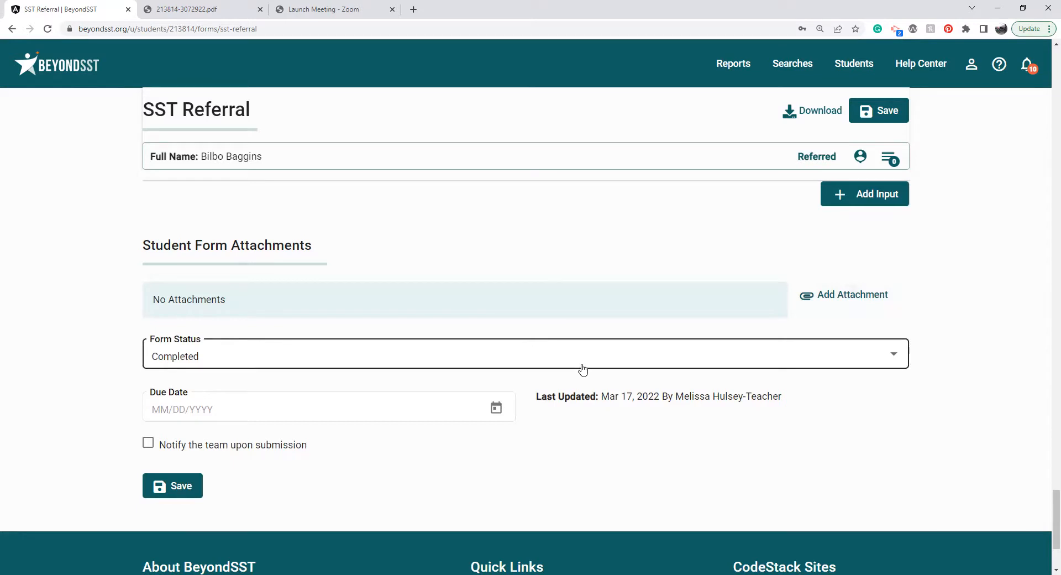
{"action": "left_click", "coordinate": [891, 158]}
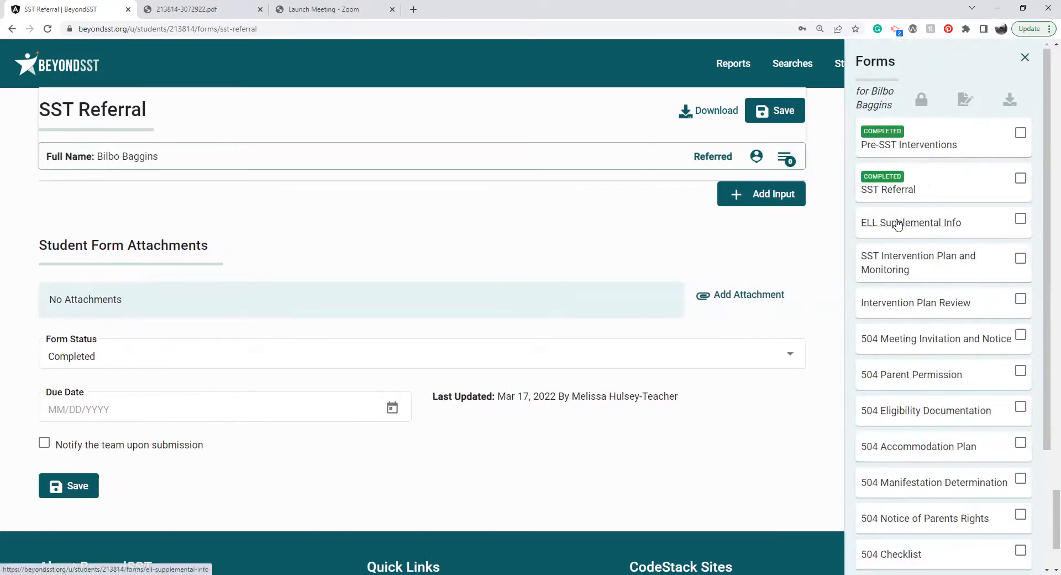
{"action": "left_click", "coordinate": [897, 223]}
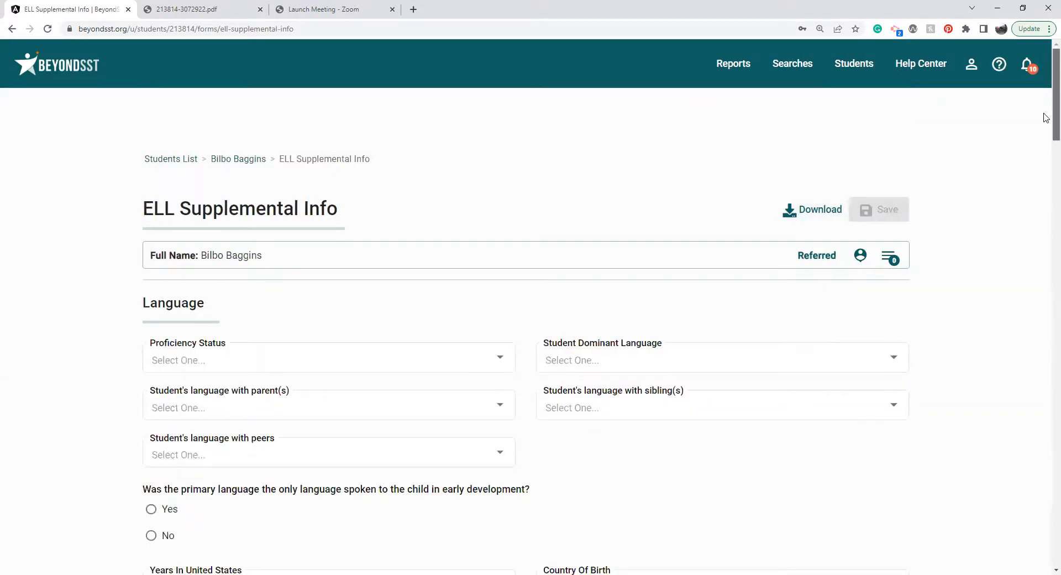
{"action": "scroll", "coordinate": [1045, 121], "scroll_direction": "down", "scroll_amount": 2}
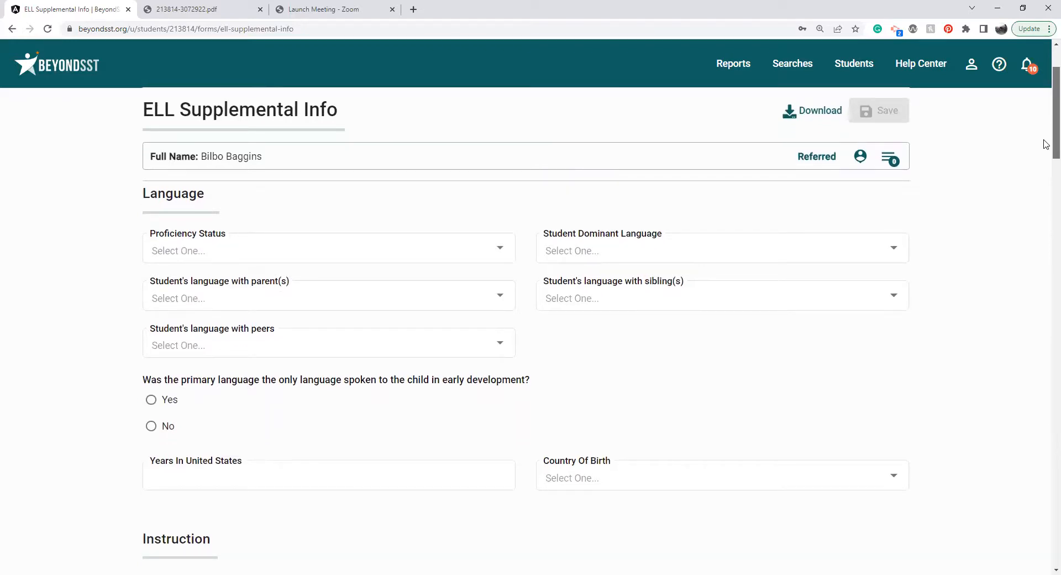
{"action": "scroll", "coordinate": [1046, 144], "scroll_direction": "down", "scroll_amount": 11}
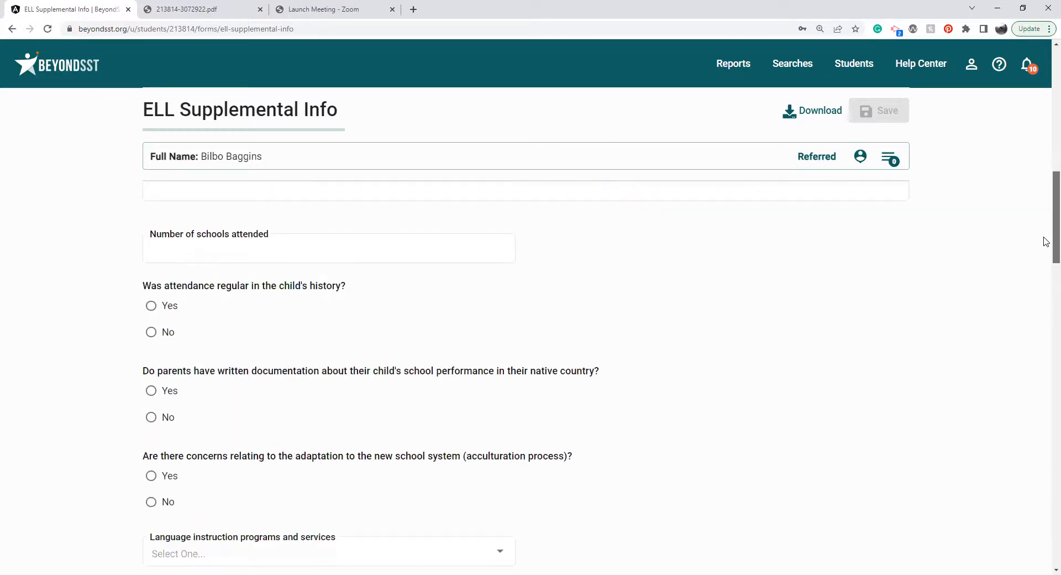
{"action": "scroll", "coordinate": [1046, 241], "scroll_direction": "down", "scroll_amount": 1}
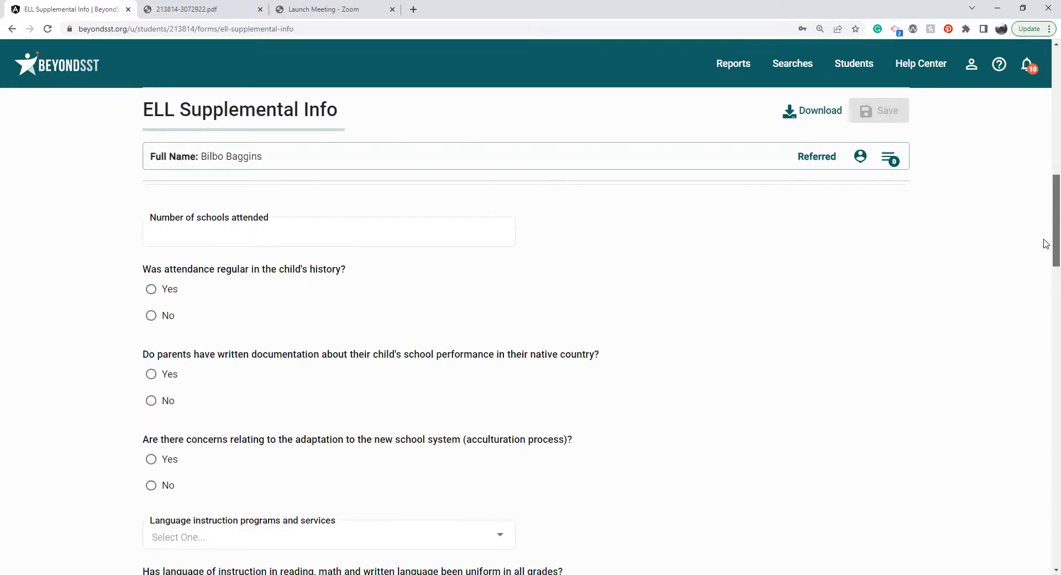
{"action": "scroll", "coordinate": [1045, 243], "scroll_direction": "down", "scroll_amount": 8}
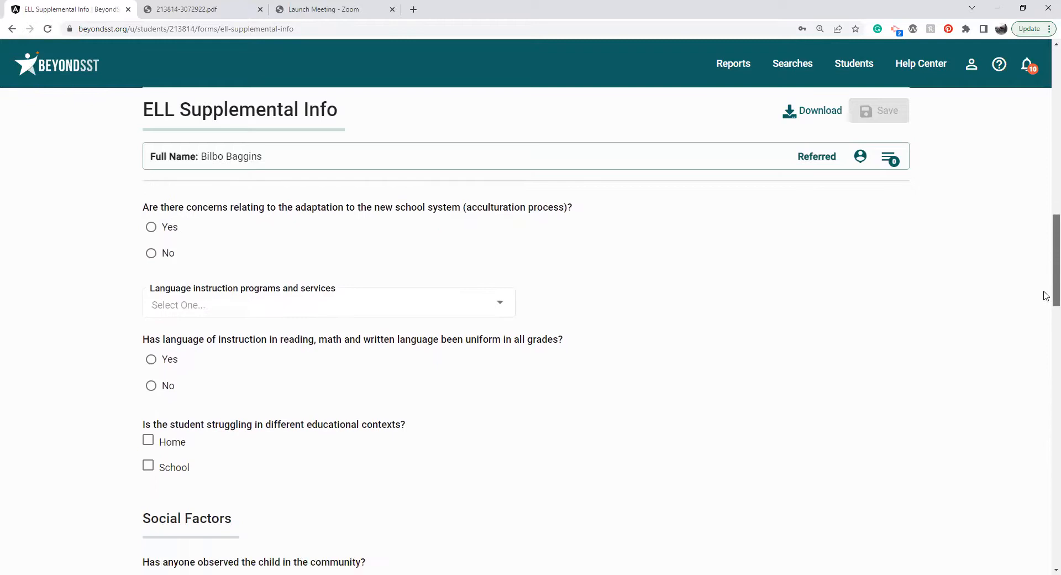
{"action": "scroll", "coordinate": [1045, 328], "scroll_direction": "down", "scroll_amount": 4}
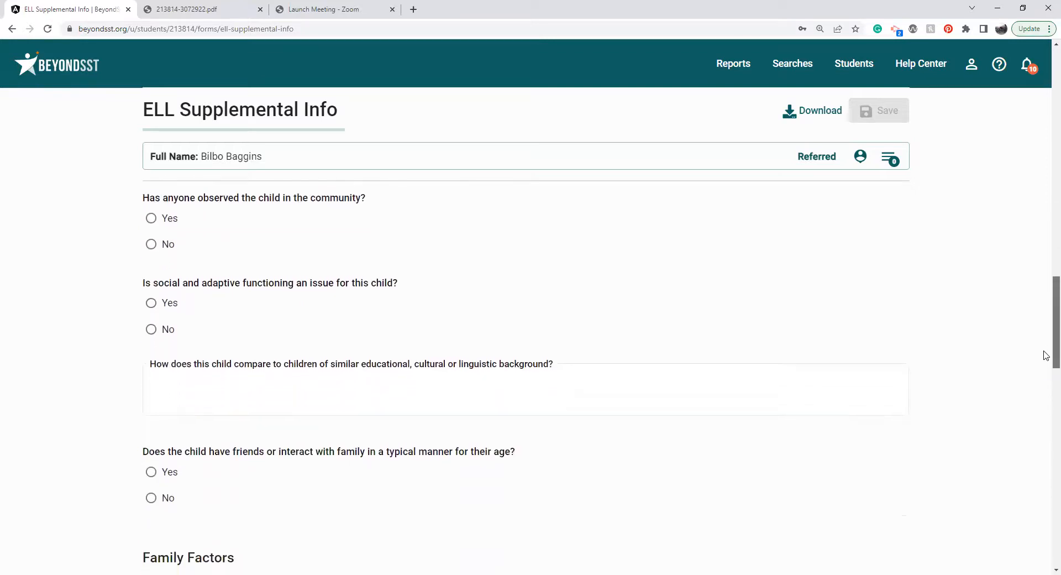
Download the ELL Supplemental Info form in Spanish and return to the online form.
{"action": "left_click", "coordinate": [819, 111]}
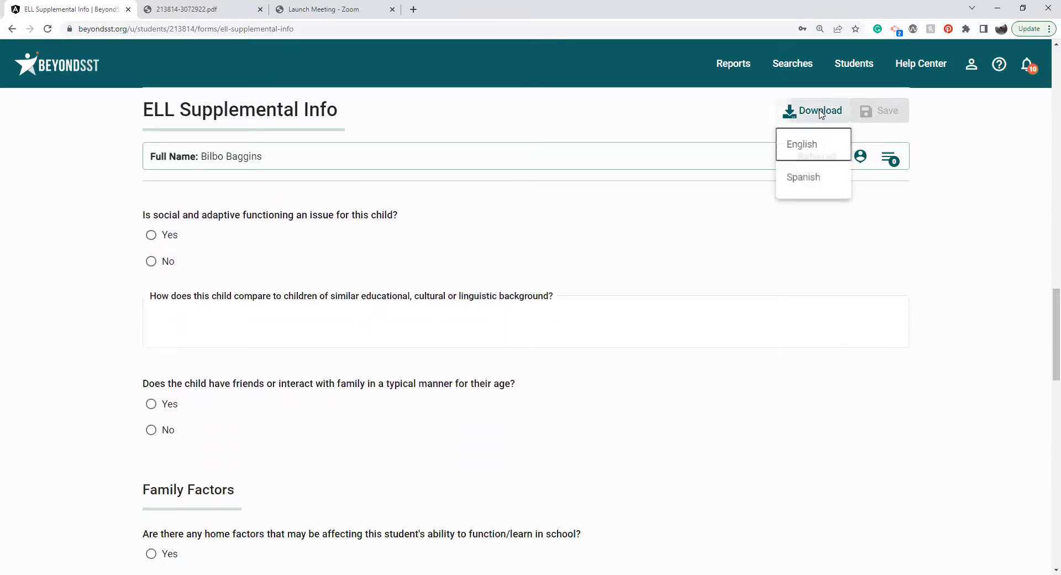
{"action": "left_click", "coordinate": [818, 180]}
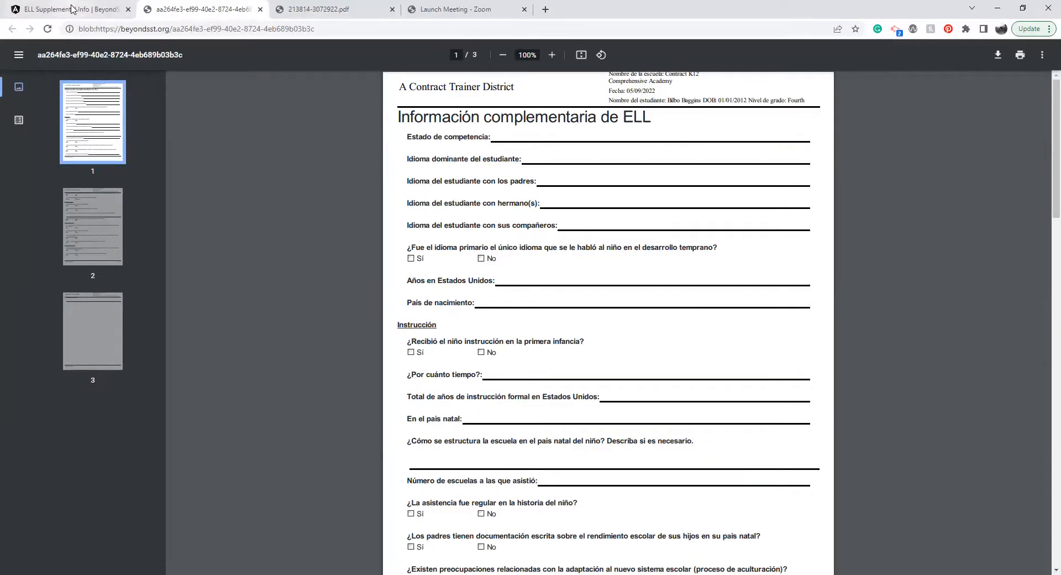
{"action": "left_click", "coordinate": [72, 9]}
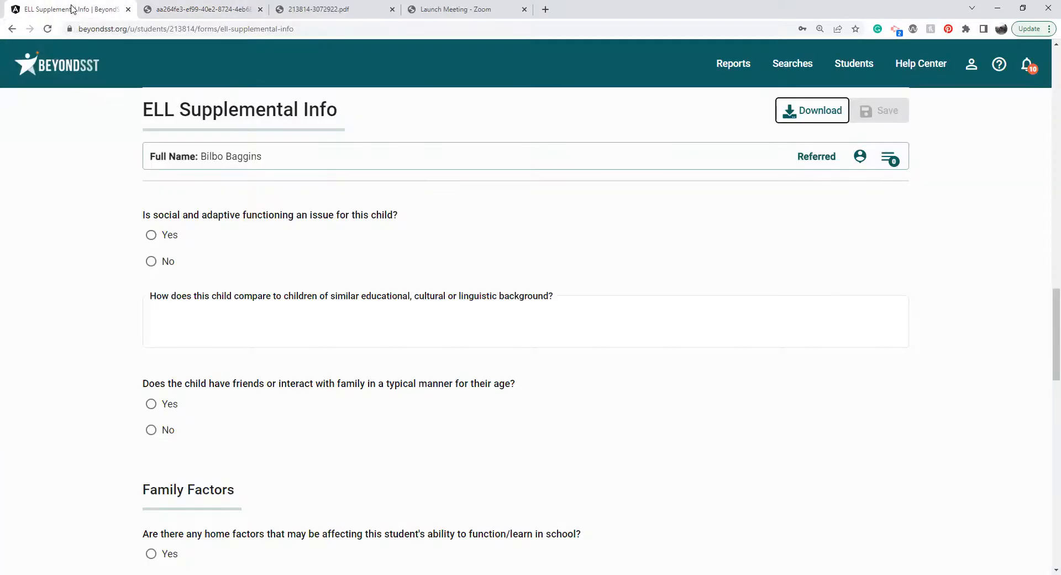
{"action": "left_click", "coordinate": [502, 311]}
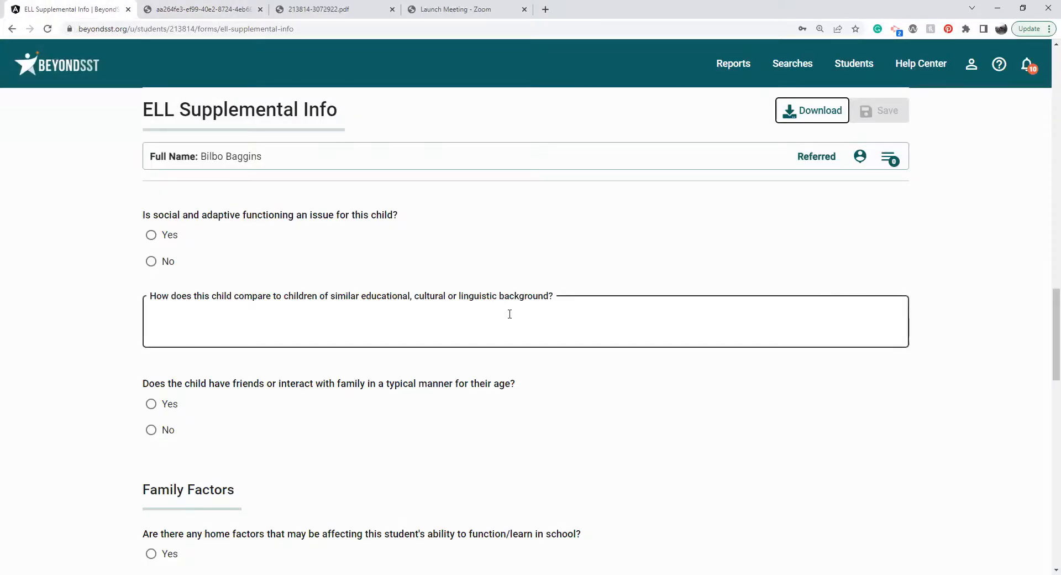
{"action": "left_click", "coordinate": [509, 314]}
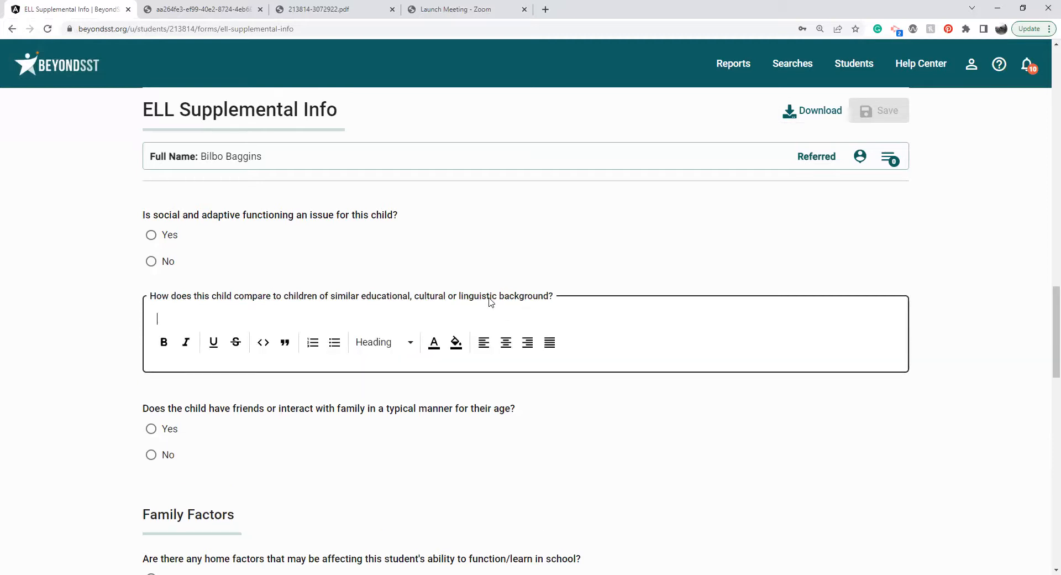
{"action": "left_click", "coordinate": [486, 294]}
{"action": "triple_click", "coordinate": [300, 216]}
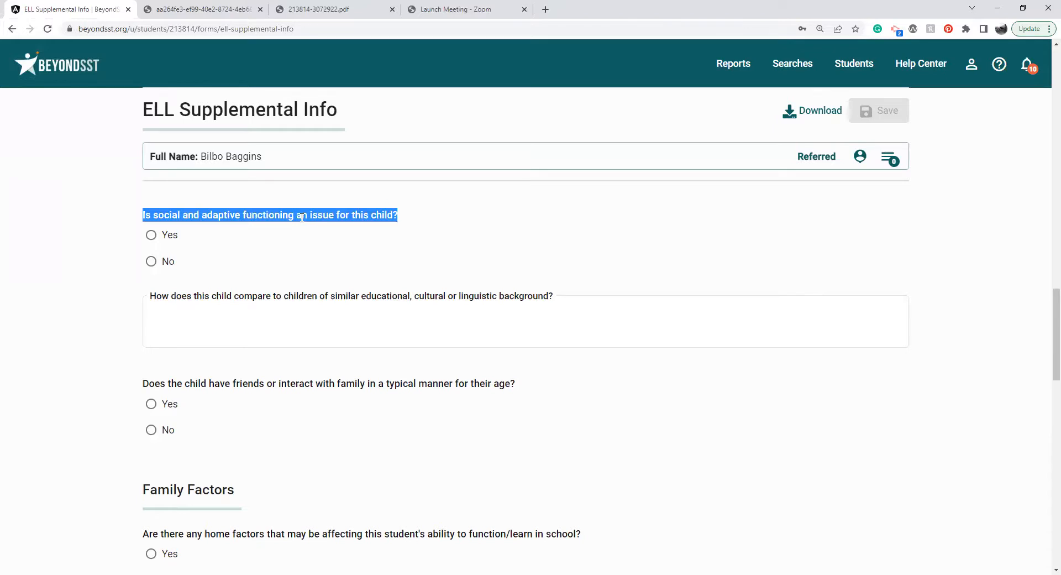
Open the student's SST Intervention Plan and Monitoring form and look over the meeting date, parent attendance and recommended strategies.
{"action": "left_click", "coordinate": [890, 159]}
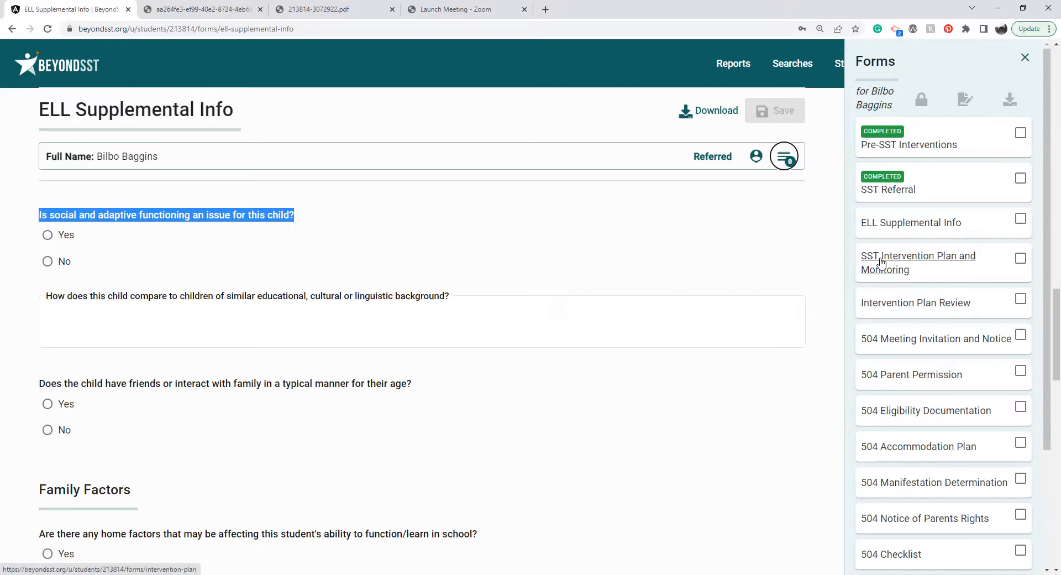
{"action": "double_click", "coordinate": [711, 157]}
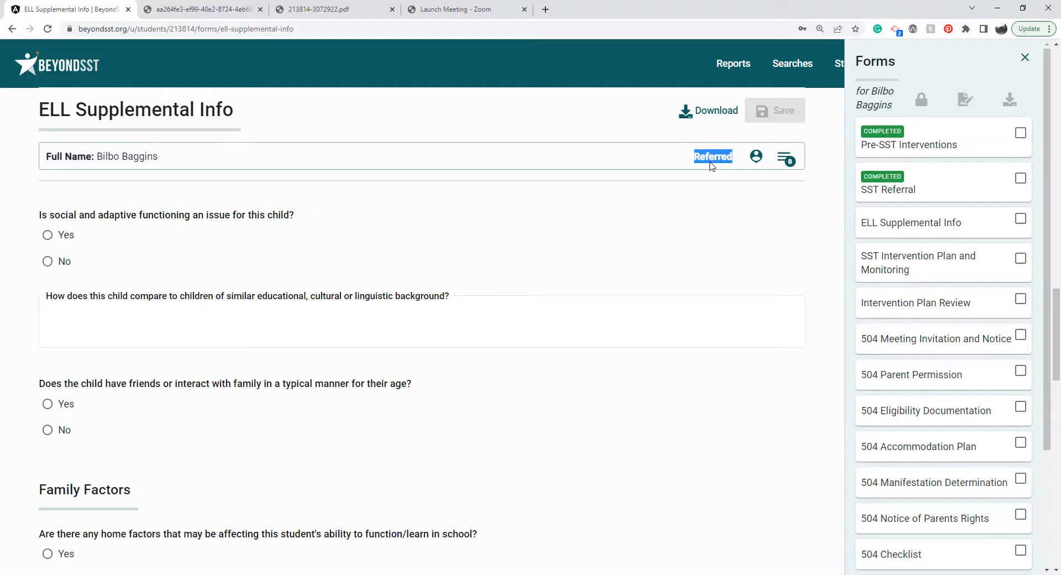
{"action": "left_click", "coordinate": [890, 270]}
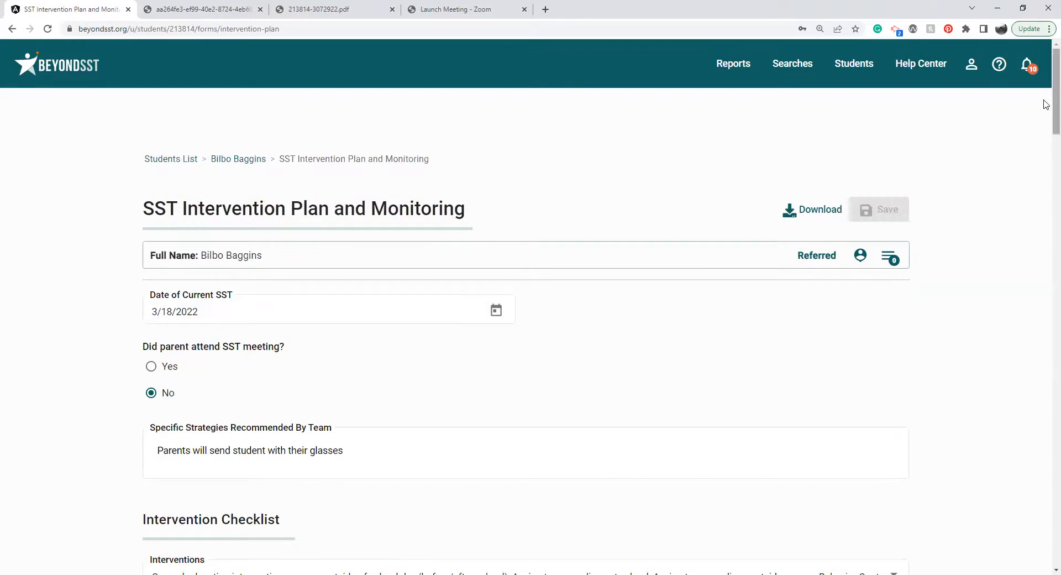
{"action": "left_click_drag", "start_coordinate": [1053, 100], "coordinate": [1053, 105]}
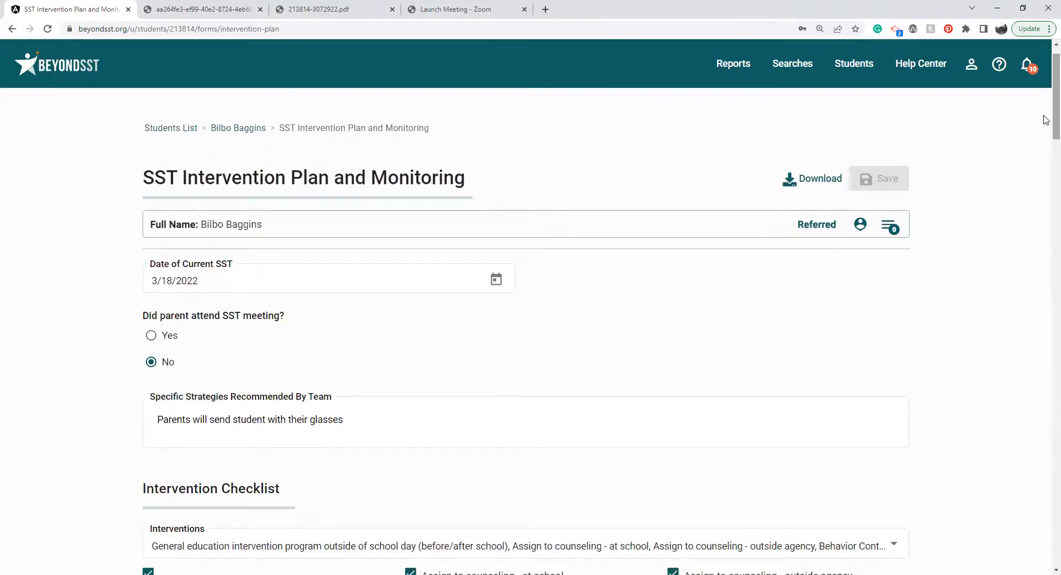
{"action": "scroll", "coordinate": [1045, 112], "scroll_direction": "down", "scroll_amount": 1}
{"action": "left_click", "coordinate": [236, 204]}
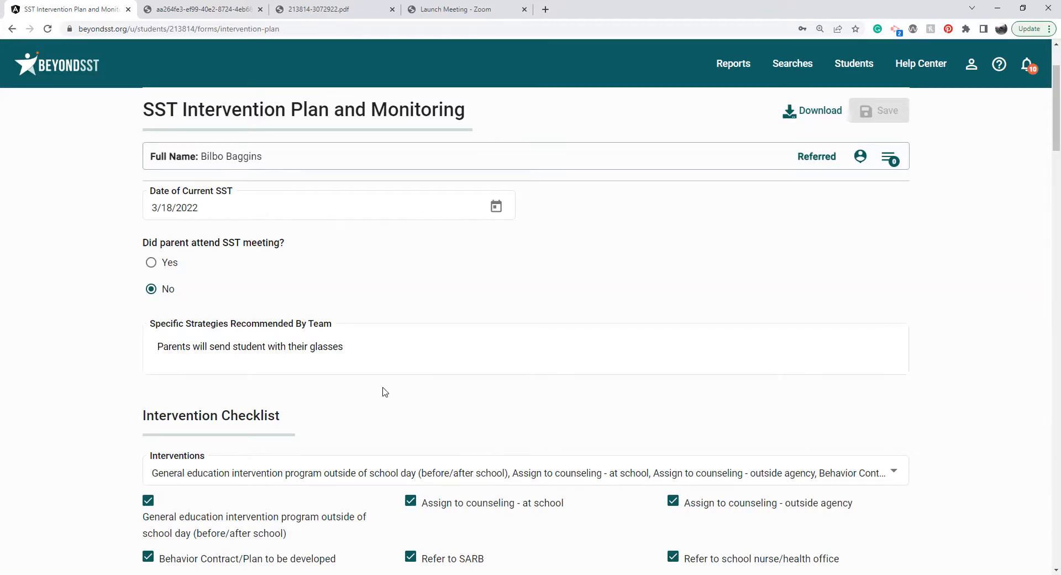
Examine the available interventions in the Intervention Checklist without changing the selection.
{"action": "scroll", "coordinate": [385, 391], "scroll_direction": "down", "scroll_amount": 3}
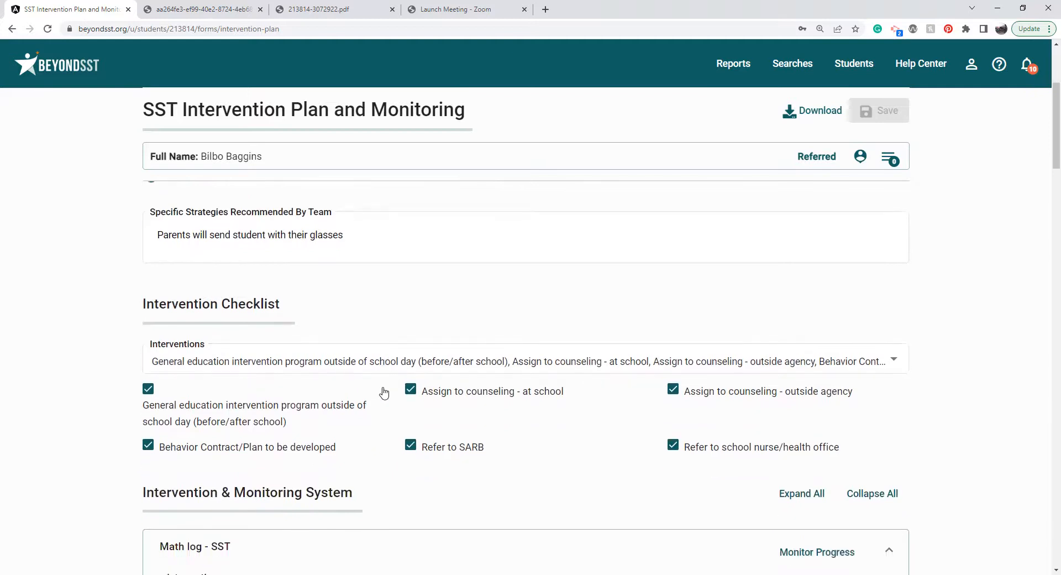
{"action": "left_click", "coordinate": [415, 348]}
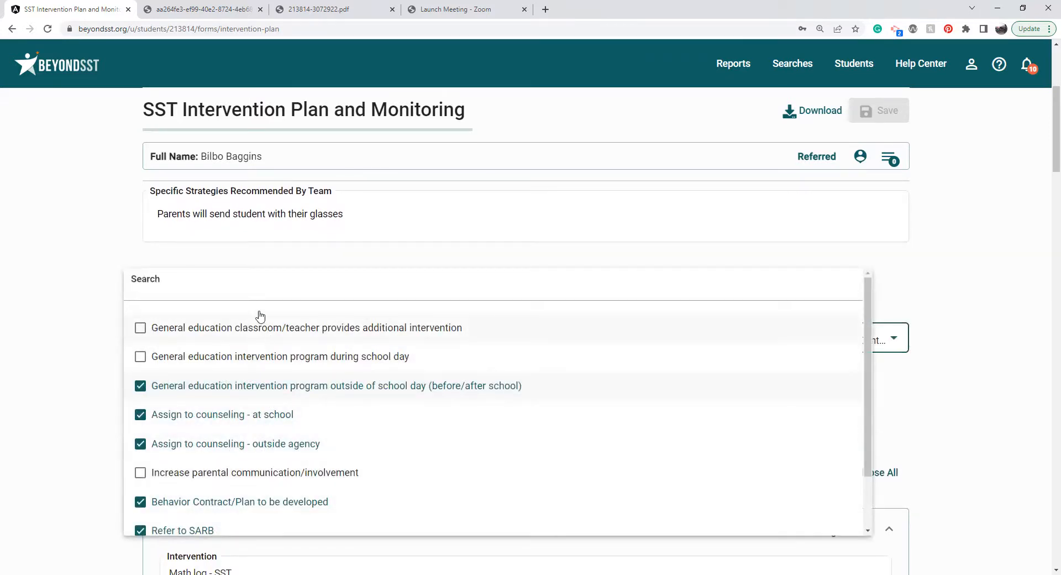
{"action": "left_click", "coordinate": [310, 259]}
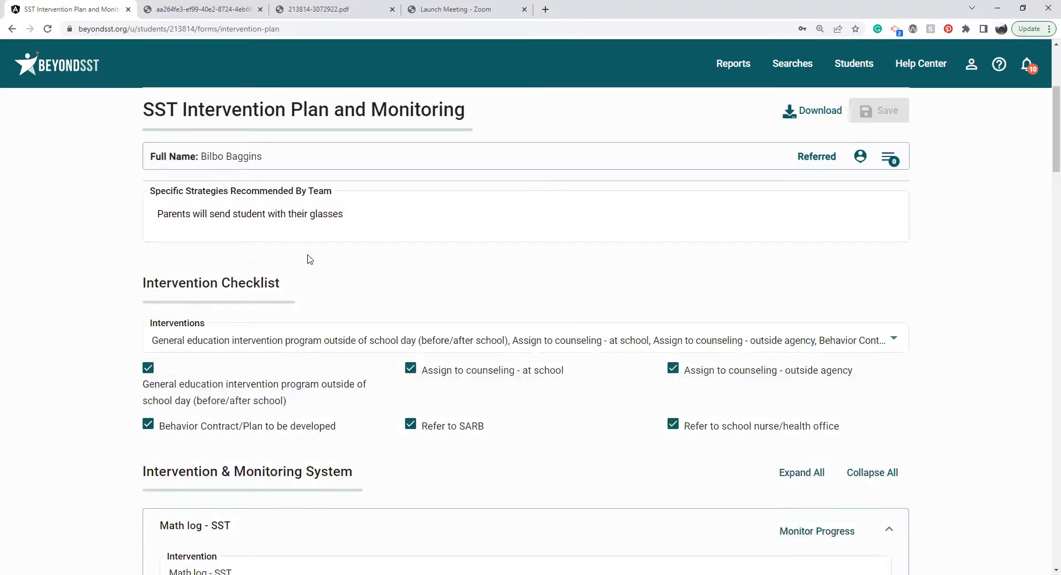
Collapse all entries in the Intervention & Monitoring System section.
{"action": "left_click", "coordinate": [880, 474]}
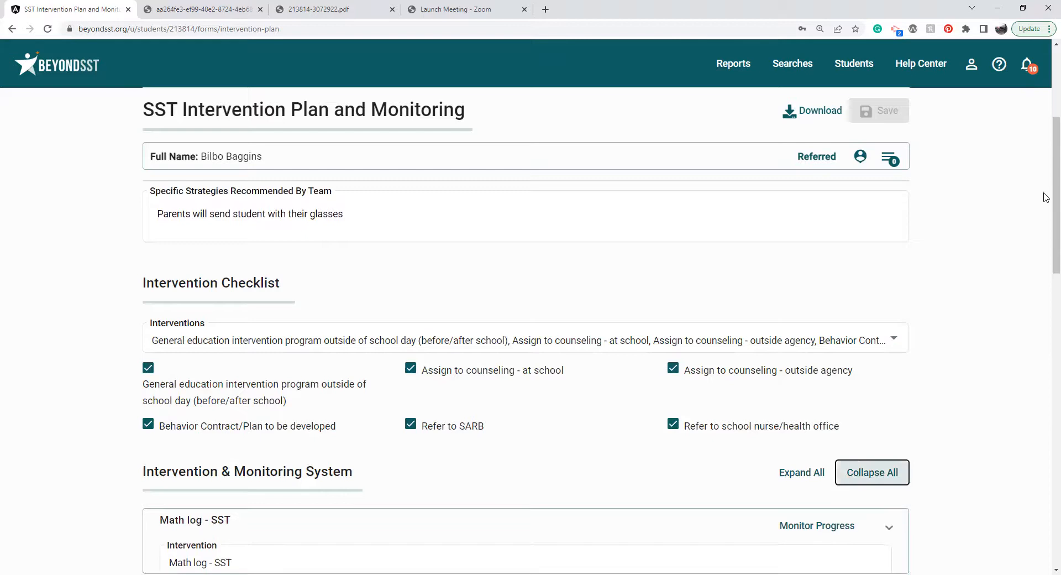
{"action": "scroll", "coordinate": [1045, 209], "scroll_direction": "down", "scroll_amount": 4}
{"action": "scroll", "coordinate": [1044, 259], "scroll_direction": "down", "scroll_amount": 1}
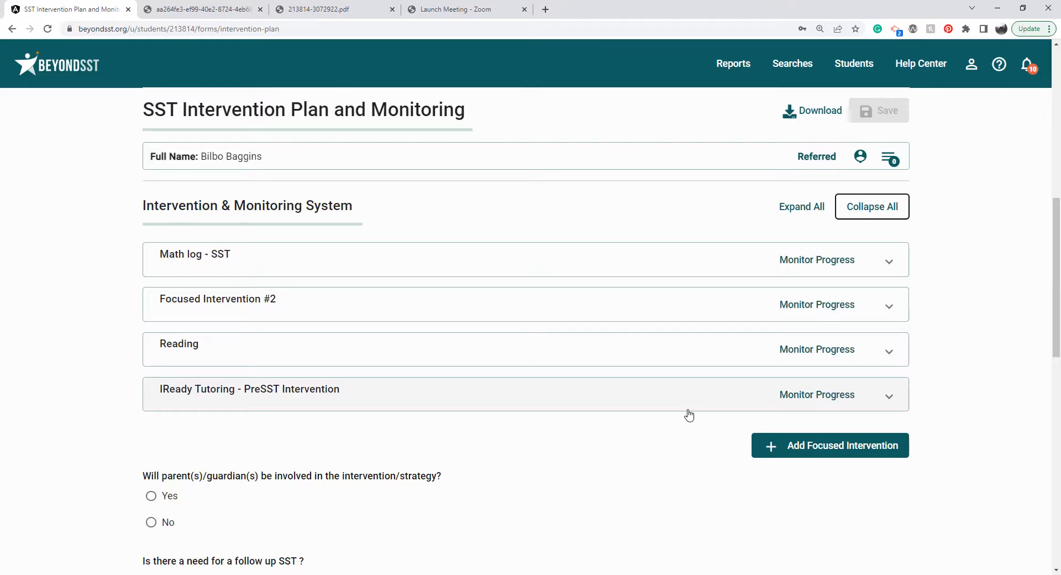
Add a new focused intervention and expand it to show its description, date, frequency and provider fields.
{"action": "left_click", "coordinate": [815, 448]}
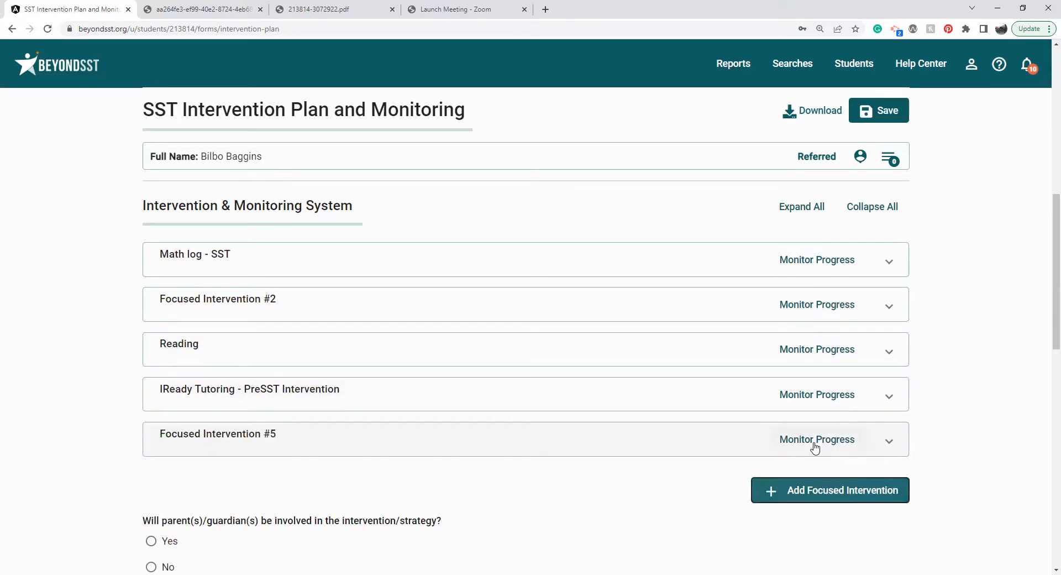
{"action": "left_click", "coordinate": [574, 448]}
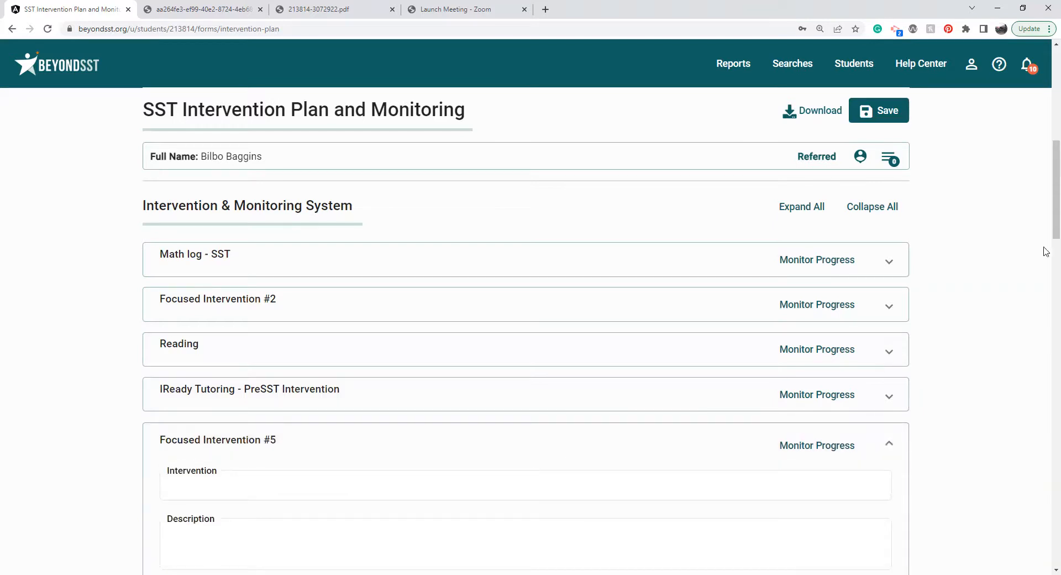
{"action": "scroll", "coordinate": [1046, 159], "scroll_direction": "down", "scroll_amount": 3}
{"action": "left_click", "coordinate": [649, 319]}
{"action": "left_click", "coordinate": [613, 371]}
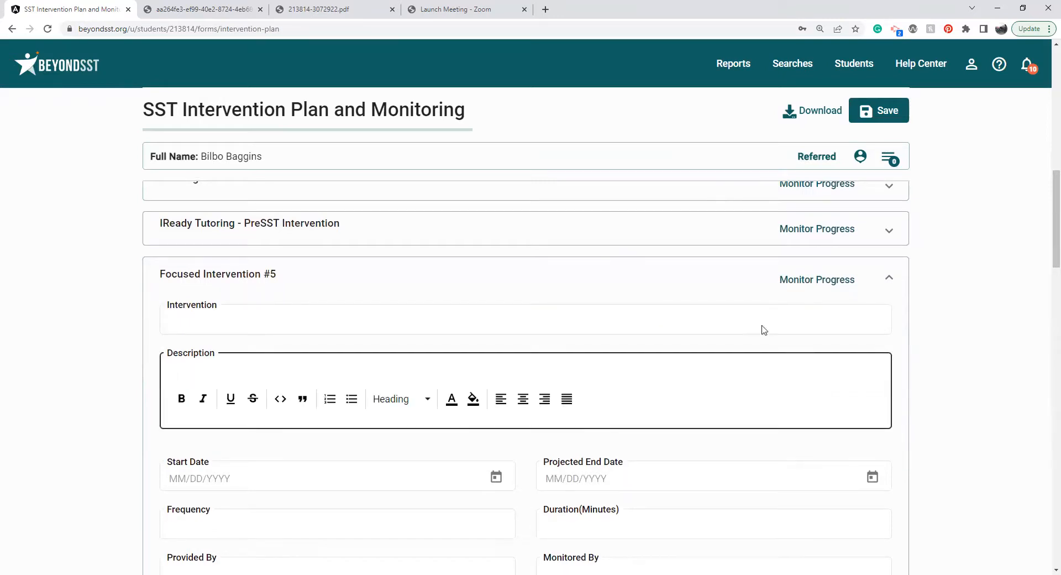
{"action": "scroll", "coordinate": [1045, 237], "scroll_direction": "down", "scroll_amount": 3}
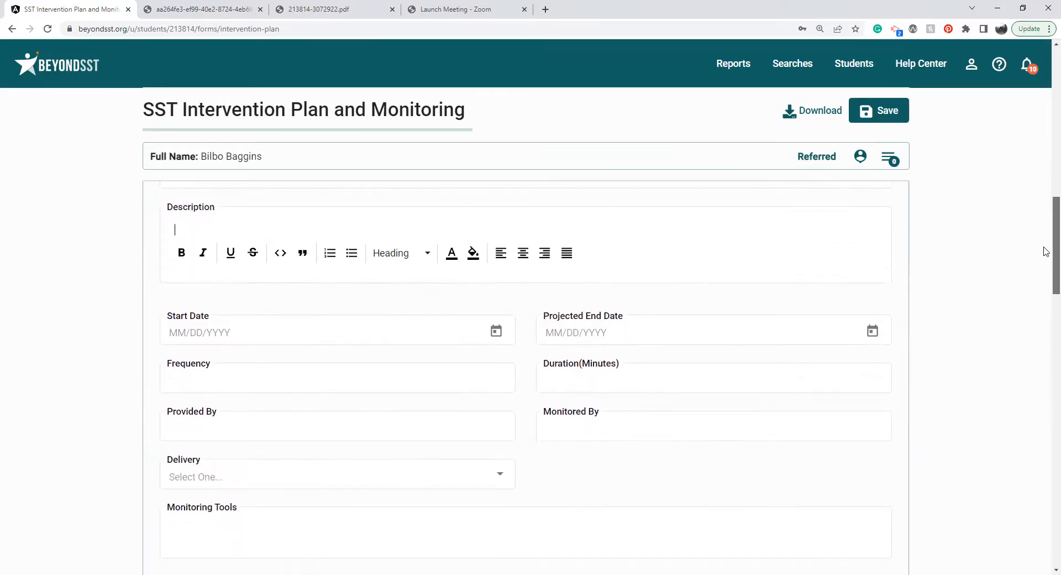
Set the focused intervention's start date to 9/5/2022 and projected end date to 10/28/2022.
{"action": "left_click", "coordinate": [495, 330]}
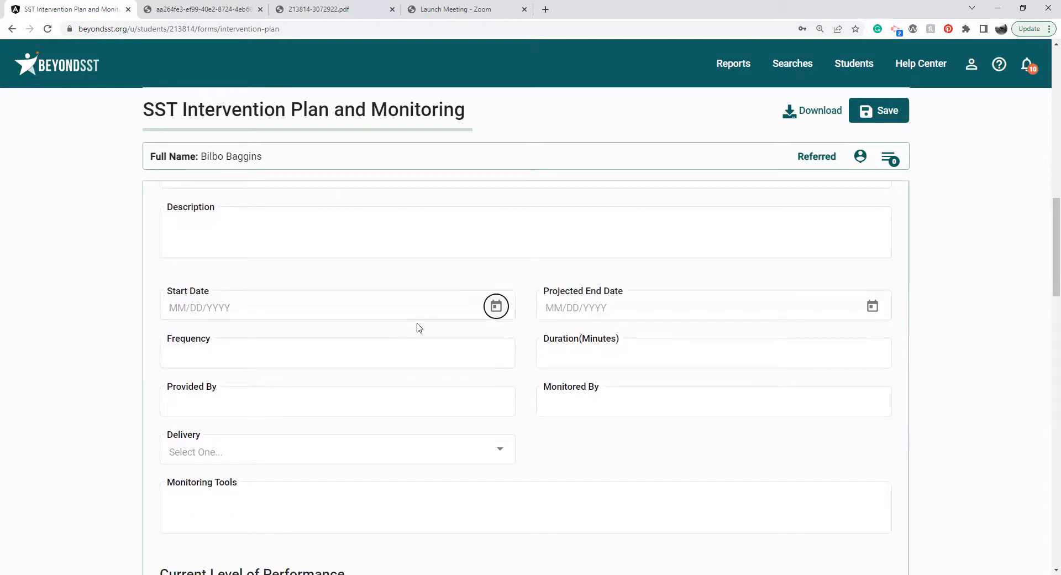
{"action": "left_click", "coordinate": [496, 306]}
{"action": "left_click", "coordinate": [208, 175]}
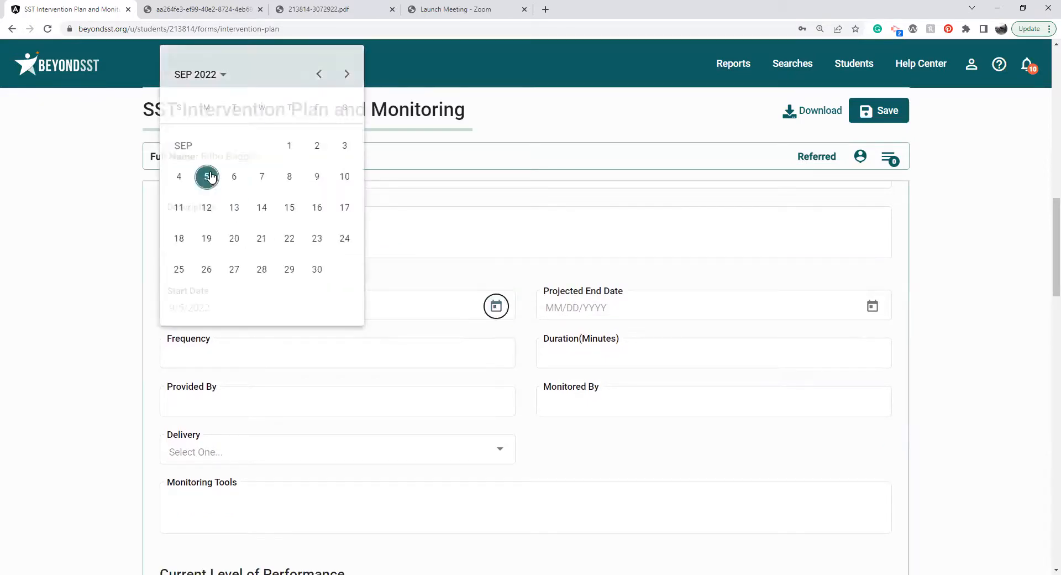
{"action": "left_click", "coordinate": [872, 305]}
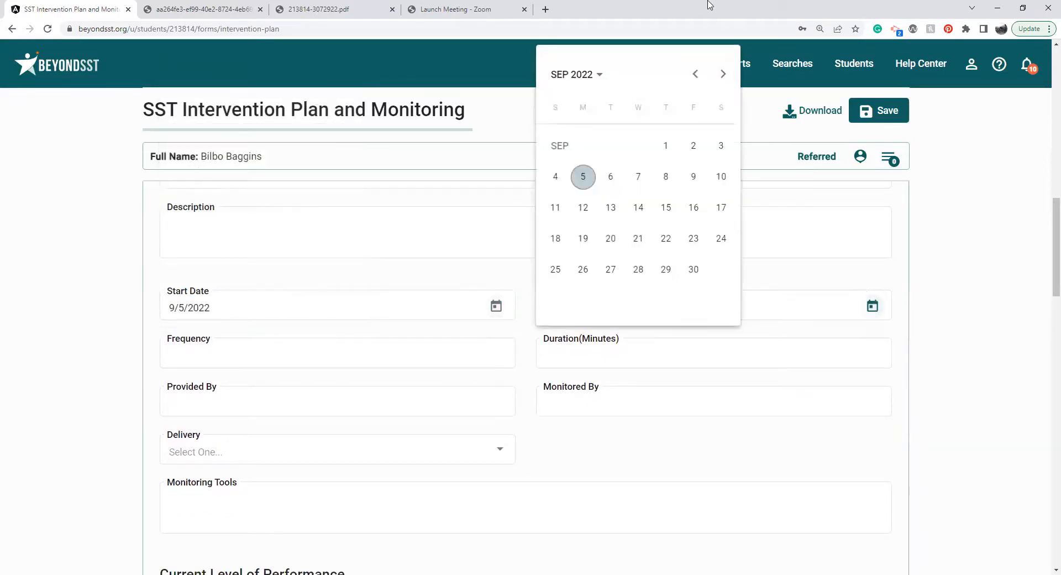
{"action": "left_click", "coordinate": [724, 75]}
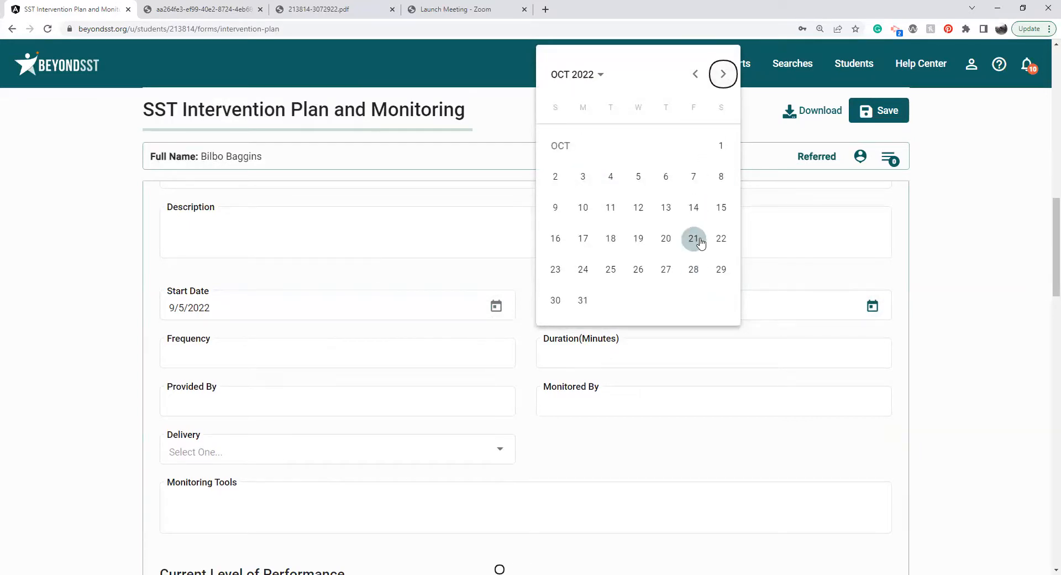
{"action": "left_click", "coordinate": [694, 269]}
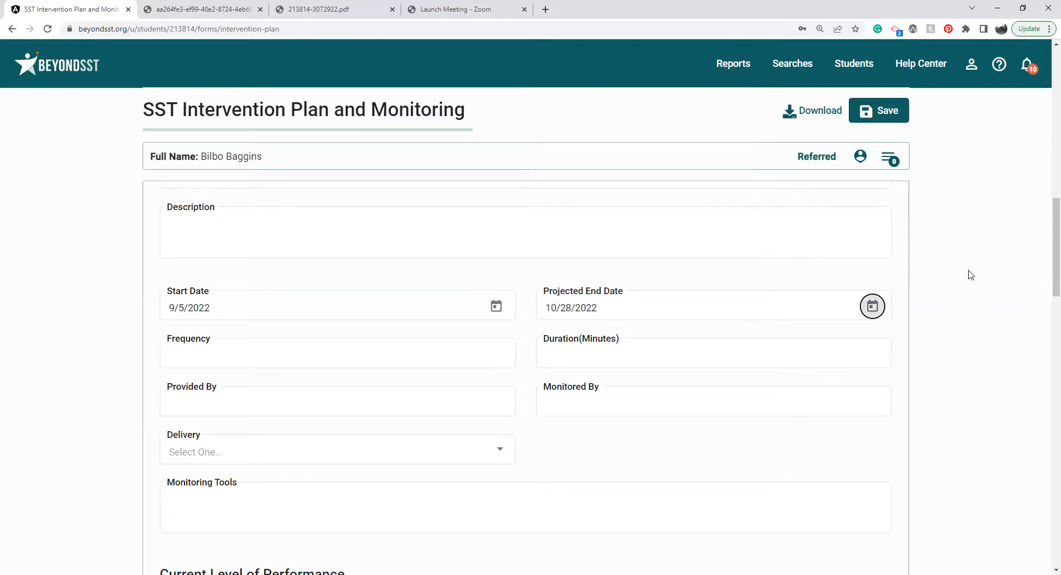
Set the intervention's frequency to Daily and its duration to 25 minutes.
{"action": "left_click_drag", "start_coordinate": [1046, 247], "coordinate": [1046, 265]}
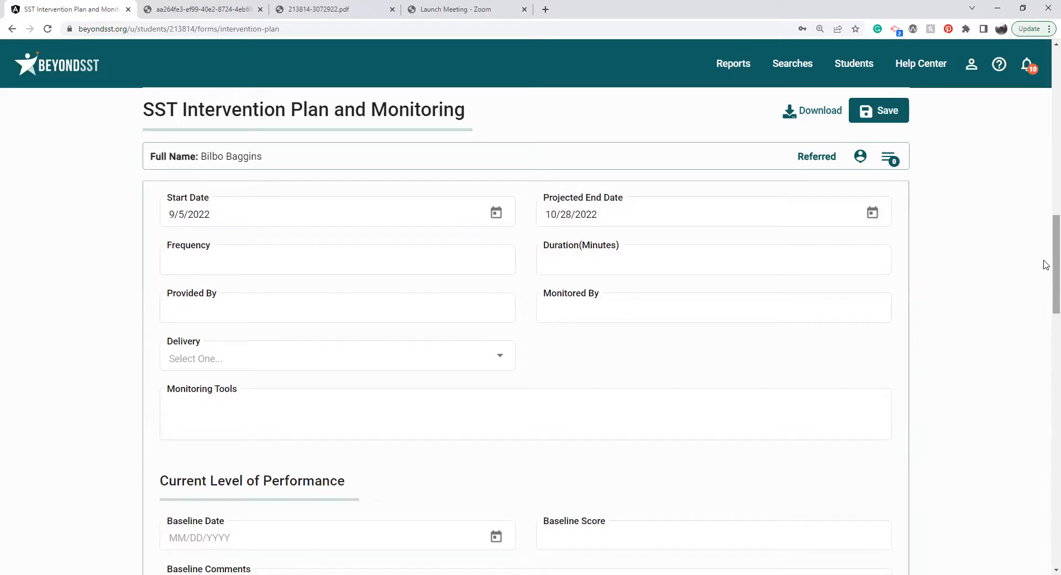
{"action": "left_click", "coordinate": [403, 268]}
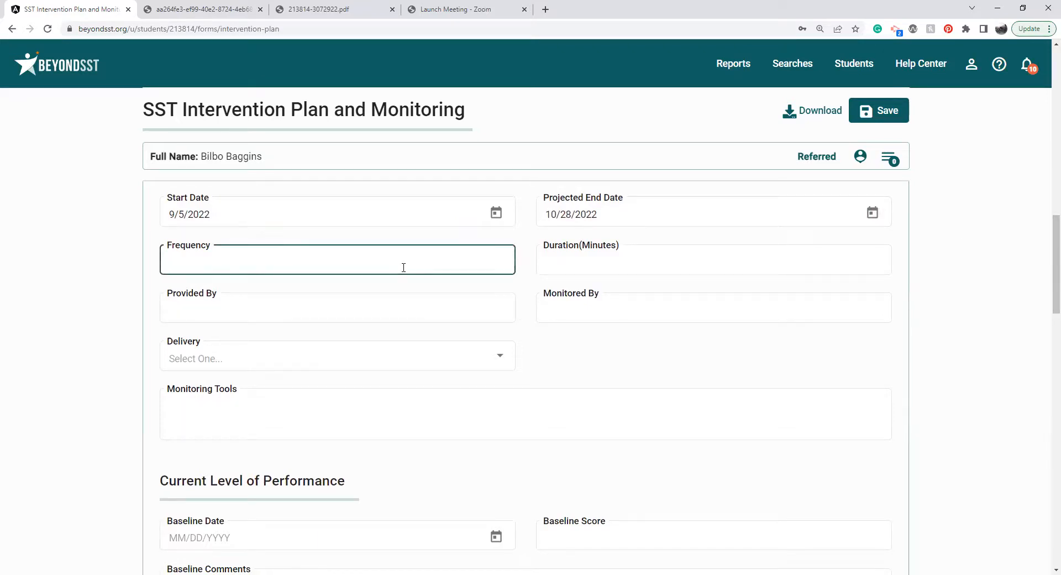
{"action": "type", "text": "Daily"}
{"action": "left_click", "coordinate": [626, 265]}
{"action": "type", "text": "25"}
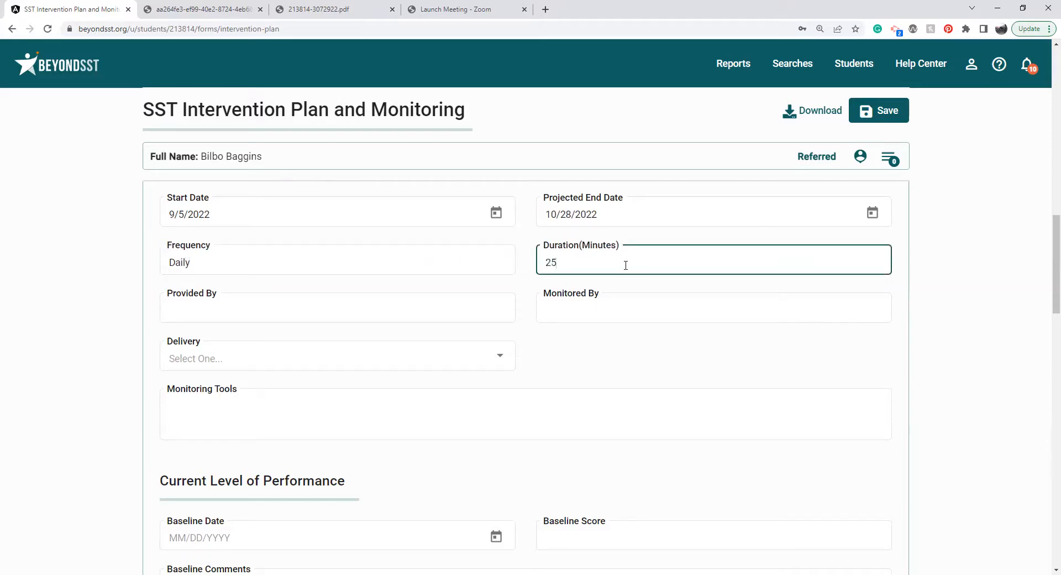
Enter Classroom Para as the intervention's provider and Classroom Teacher as the person monitoring it.
{"action": "left_click", "coordinate": [480, 307]}
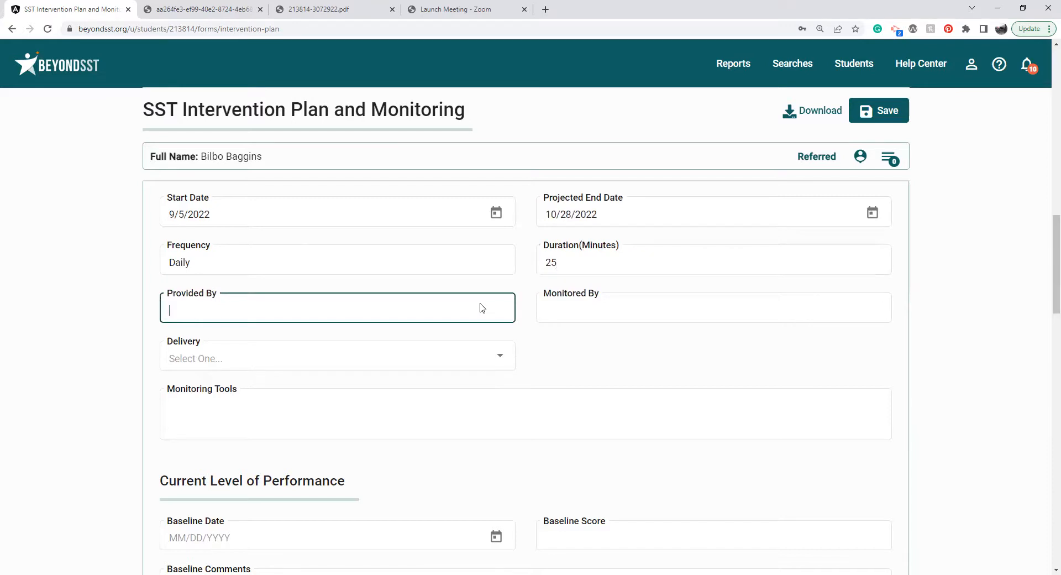
{"action": "type", "text": "Classroom Para"}
{"action": "left_click", "coordinate": [589, 305]}
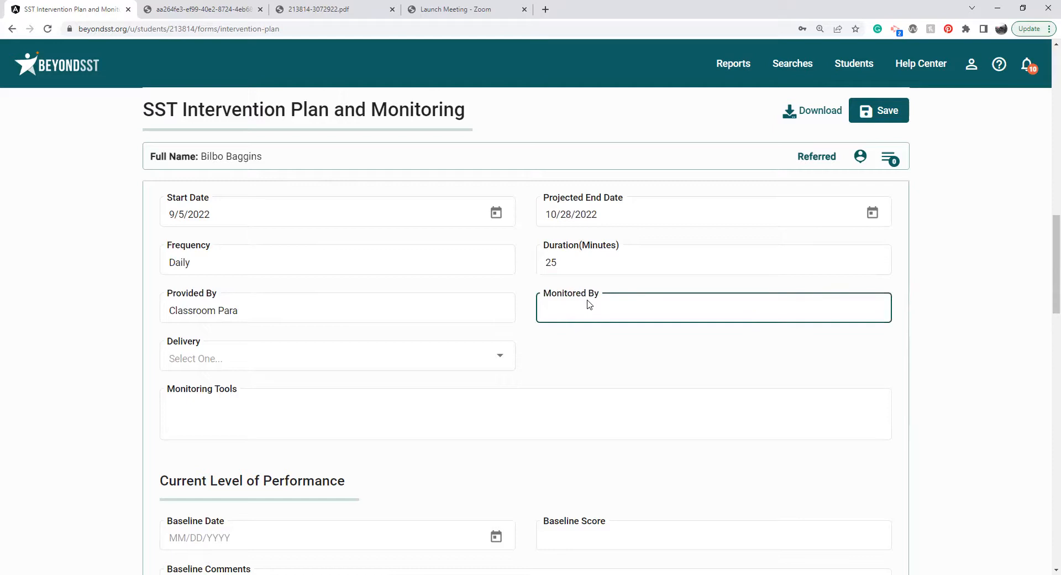
{"action": "type", "text": "Classroom Teacher"}
Set the intervention's delivery to Small Group and leave the Monitoring Tools text empty.
{"action": "left_click", "coordinate": [421, 352]}
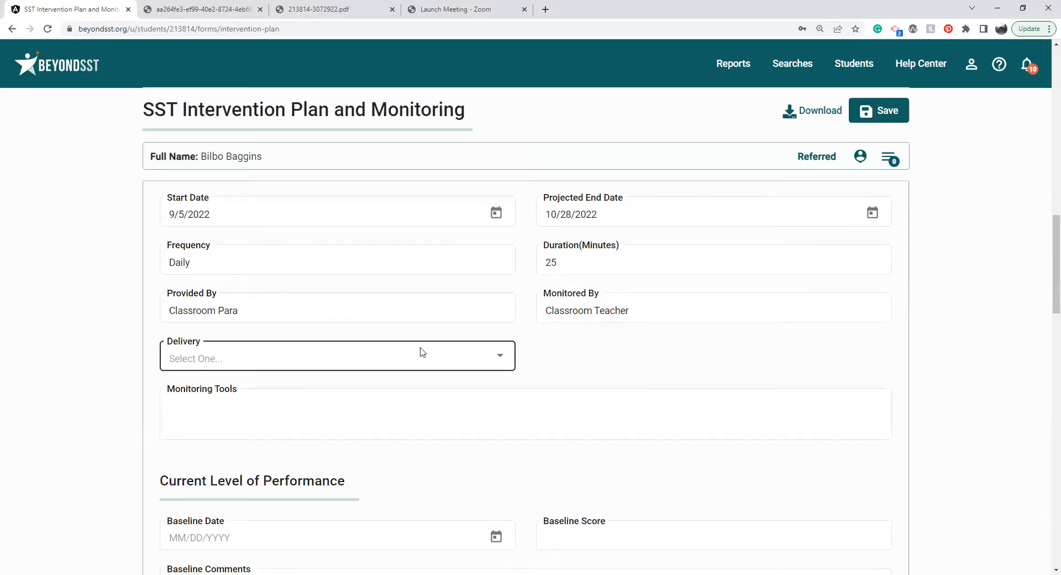
{"action": "left_click", "coordinate": [350, 460]}
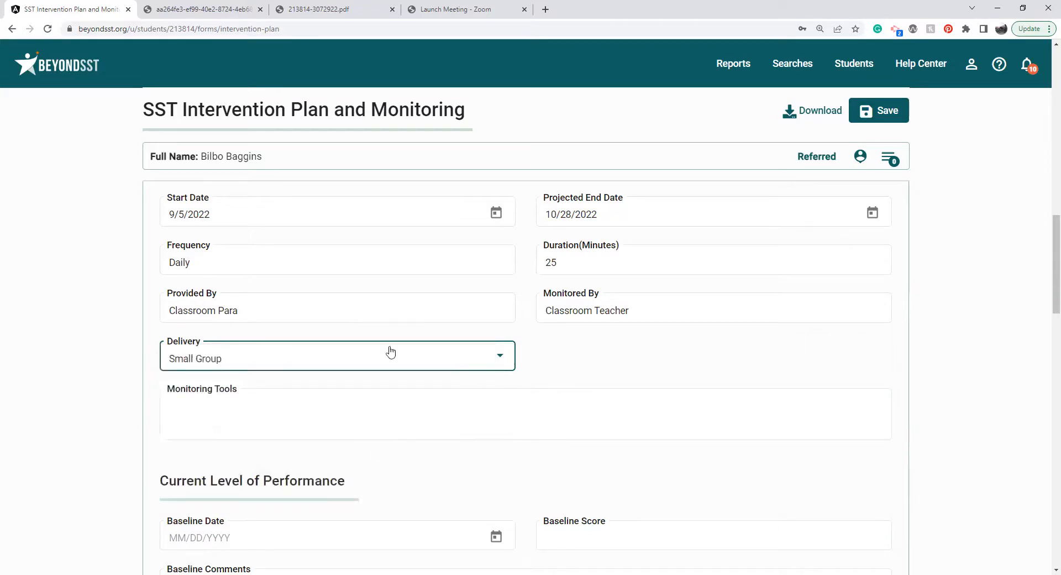
{"action": "left_click", "coordinate": [366, 408]}
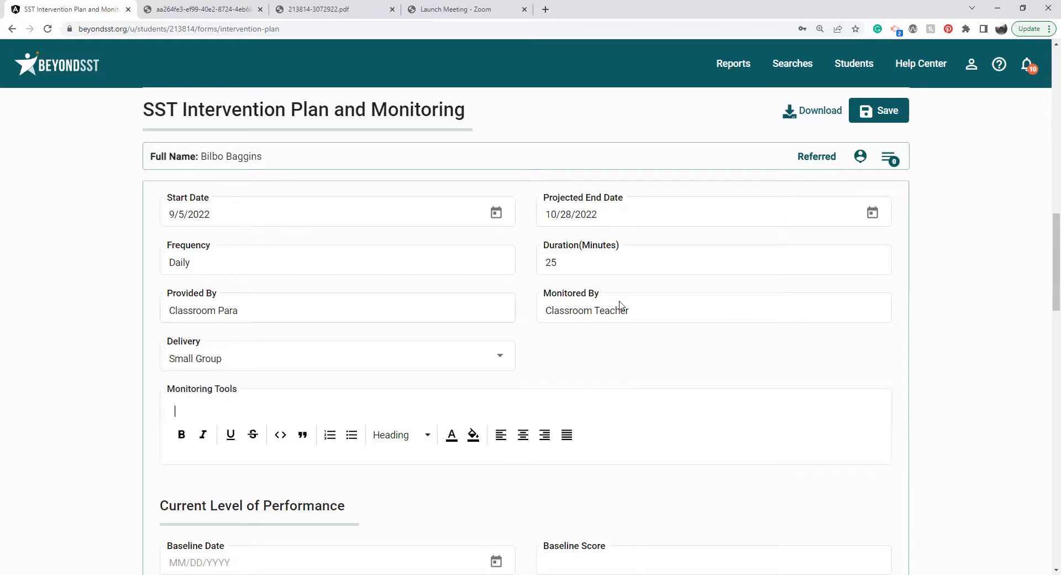
{"action": "left_click", "coordinate": [651, 372]}
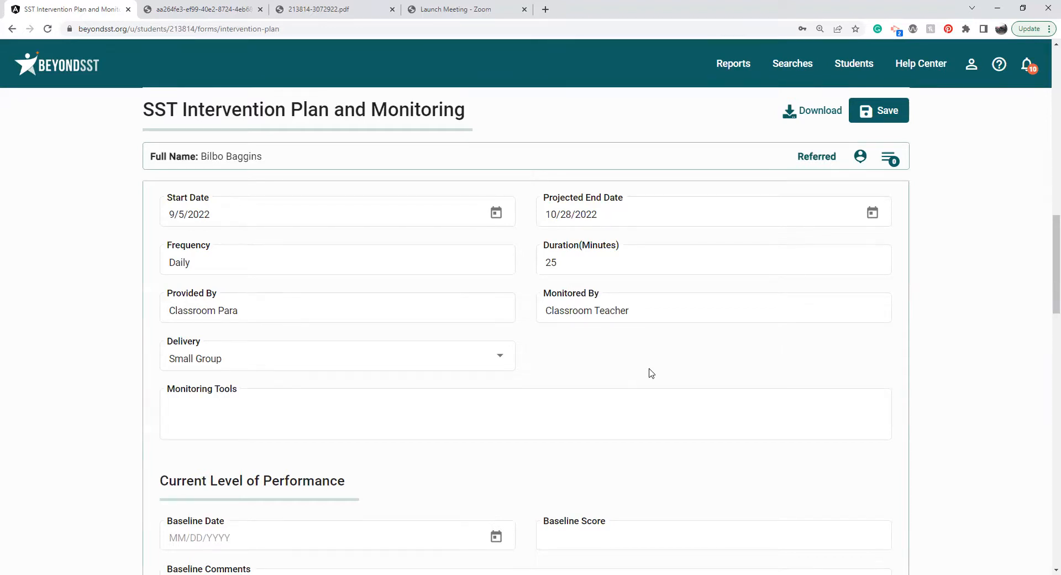
Look over the intervention's Current Level of Performance, Desired Outcome and Monitor Progress fields.
{"action": "scroll", "coordinate": [650, 373], "scroll_direction": "down", "scroll_amount": 1}
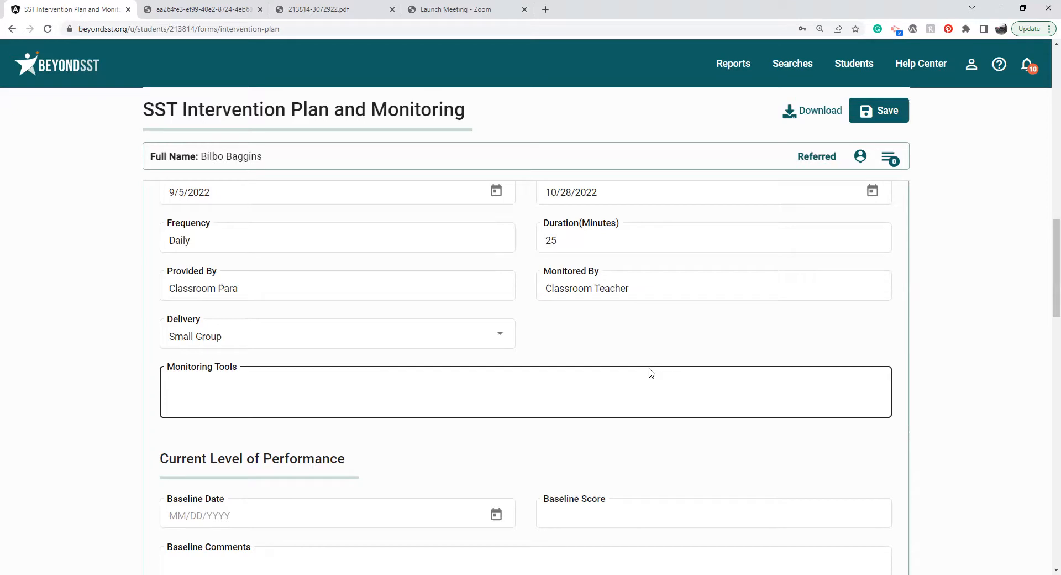
{"action": "scroll", "coordinate": [651, 373], "scroll_direction": "down", "scroll_amount": 3}
{"action": "scroll", "coordinate": [650, 370], "scroll_direction": "down", "scroll_amount": 2}
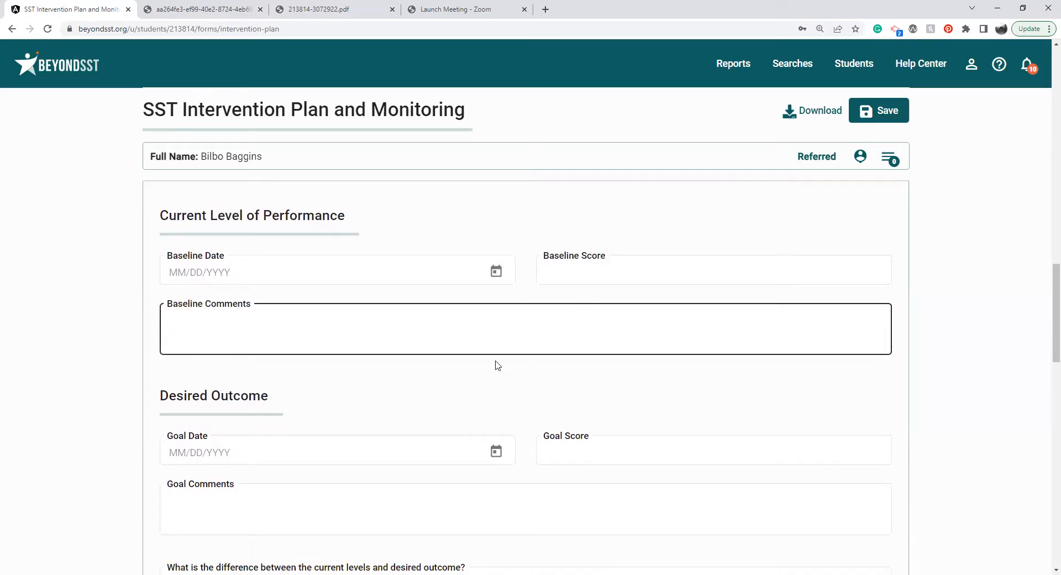
{"action": "scroll", "coordinate": [494, 392], "scroll_direction": "down", "scroll_amount": 2}
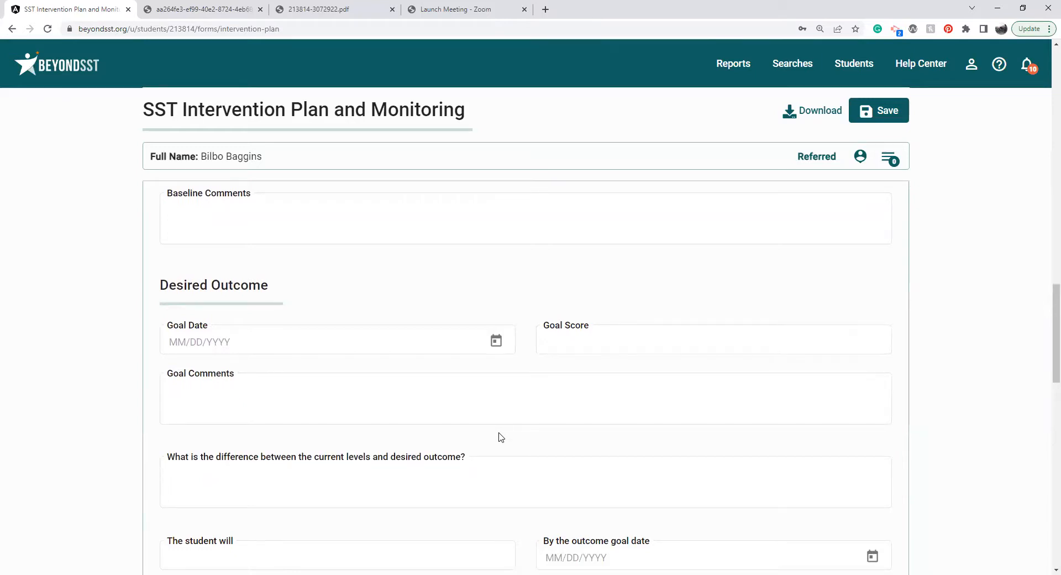
{"action": "scroll", "coordinate": [500, 437], "scroll_direction": "down", "scroll_amount": 2}
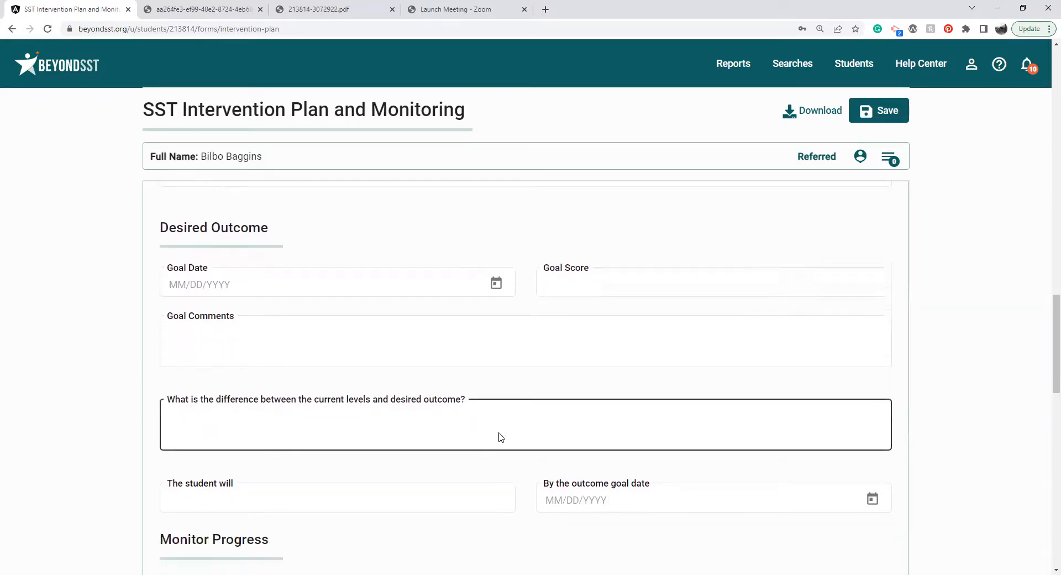
{"action": "scroll", "coordinate": [501, 437], "scroll_direction": "down", "scroll_amount": 2}
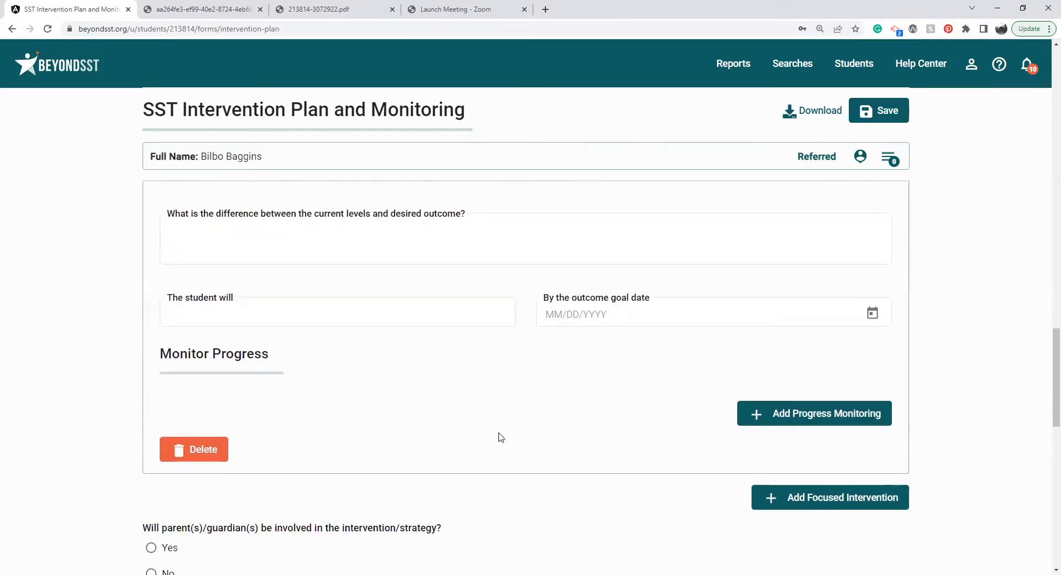
{"action": "scroll", "coordinate": [501, 437], "scroll_direction": "down", "scroll_amount": 1}
{"action": "scroll", "coordinate": [500, 437], "scroll_direction": "down", "scroll_amount": 3}
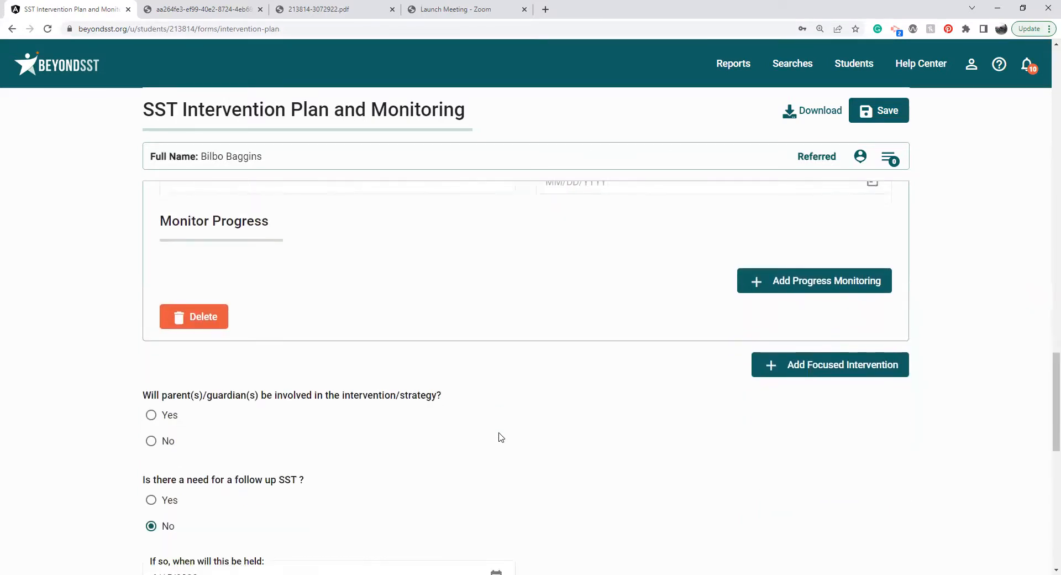
Mark that a follow-up SST is needed and set its date to 9/26/2022.
{"action": "scroll", "coordinate": [501, 437], "scroll_direction": "down", "scroll_amount": 1}
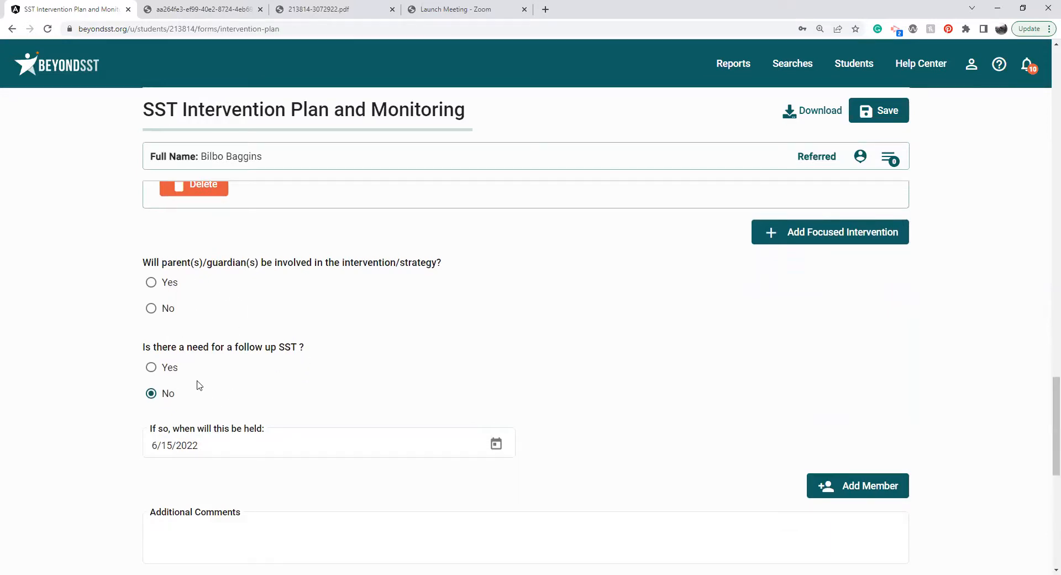
{"action": "left_click", "coordinate": [152, 368]}
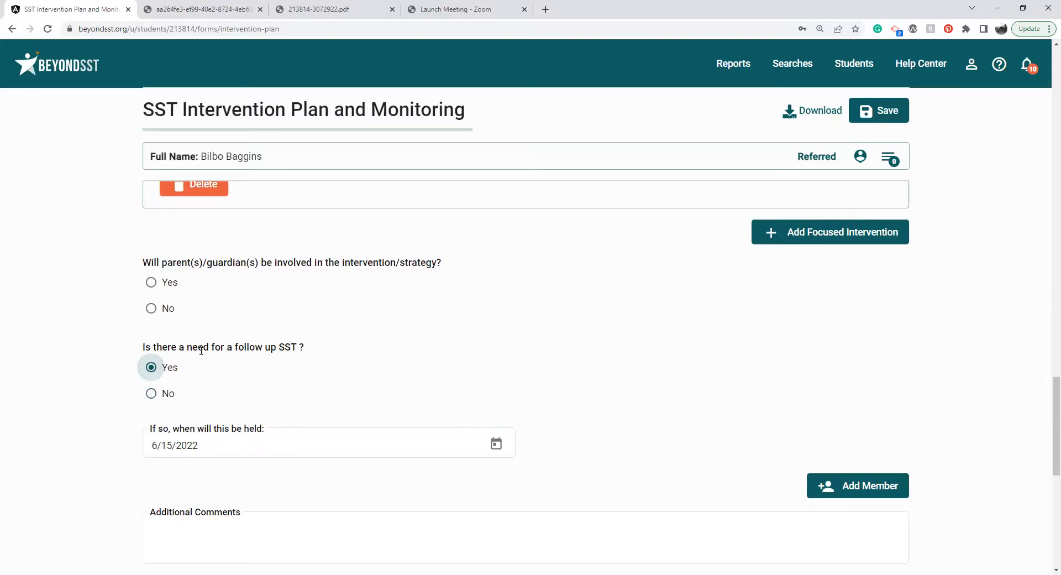
{"action": "left_click", "coordinate": [251, 442]}
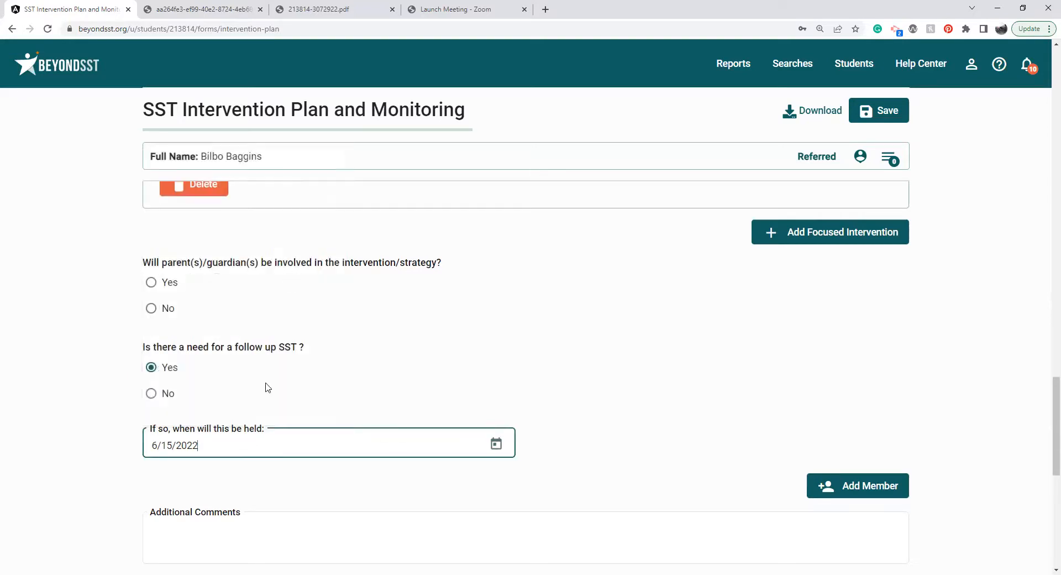
{"action": "key", "text": "BackSpace"}
{"action": "key", "text": "BackSpace"}
{"action": "key", "text": "BackSpace"}
{"action": "key", "text": "BackSpace"}
{"action": "key", "text": "BackSpace"}
{"action": "key", "text": "BackSpace"}
{"action": "key", "text": "BackSpace"}
{"action": "key", "text": "BackSpace"}
{"action": "key", "text": "BackSpace"}
{"action": "type", "text": "0"}
{"action": "type", "text": "9/"}
{"action": "type", "text": "26/200"}
{"action": "key", "text": "BackSpace"}
{"action": "type", "text": "22"}
{"action": "left_click", "coordinate": [279, 491]}
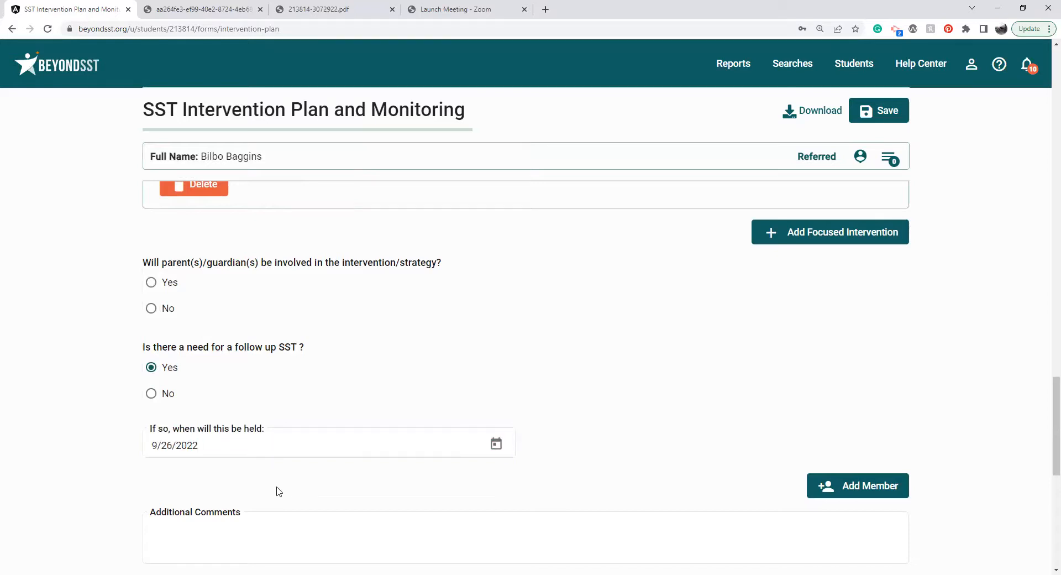
Save the SST Intervention Plan and Monitoring form with its status and due date left blank.
{"action": "scroll", "coordinate": [279, 491], "scroll_direction": "down", "scroll_amount": 3}
{"action": "scroll", "coordinate": [279, 491], "scroll_direction": "down", "scroll_amount": 2}
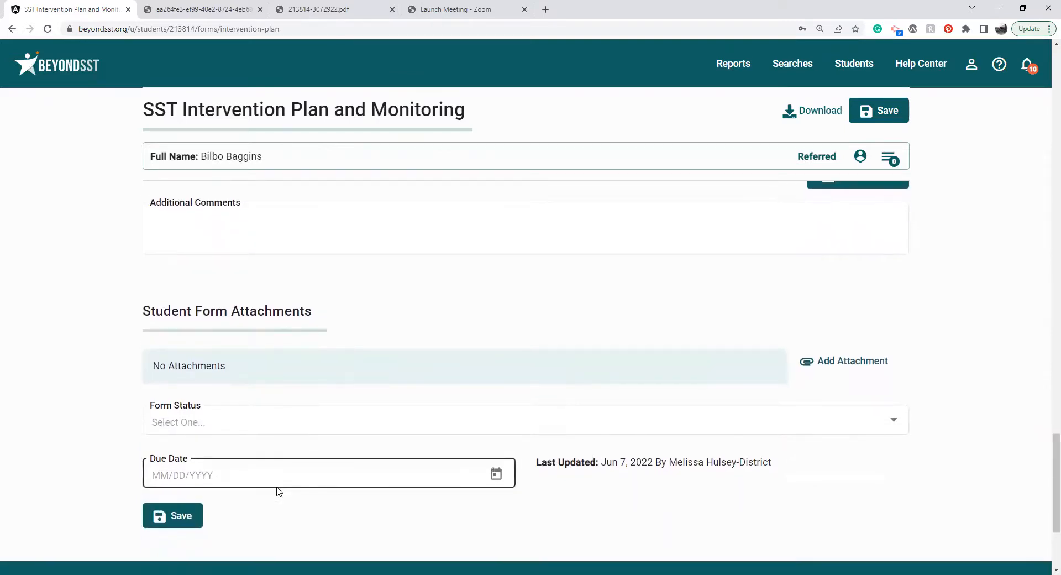
{"action": "left_click", "coordinate": [181, 514]}
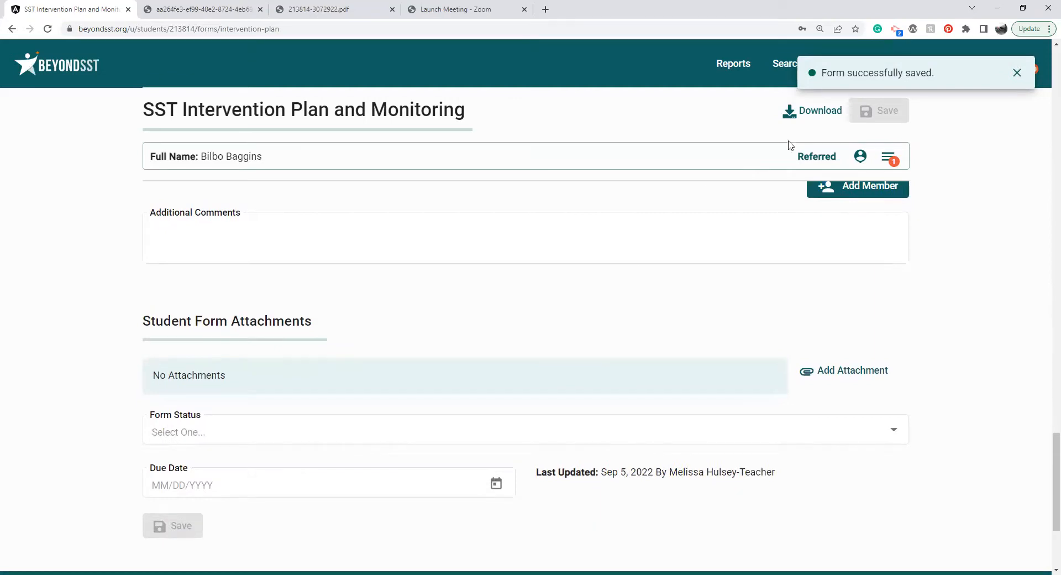
Open the student's forms list and add a progress monitoring entry to the expanded focused intervention.
{"action": "left_click", "coordinate": [887, 158]}
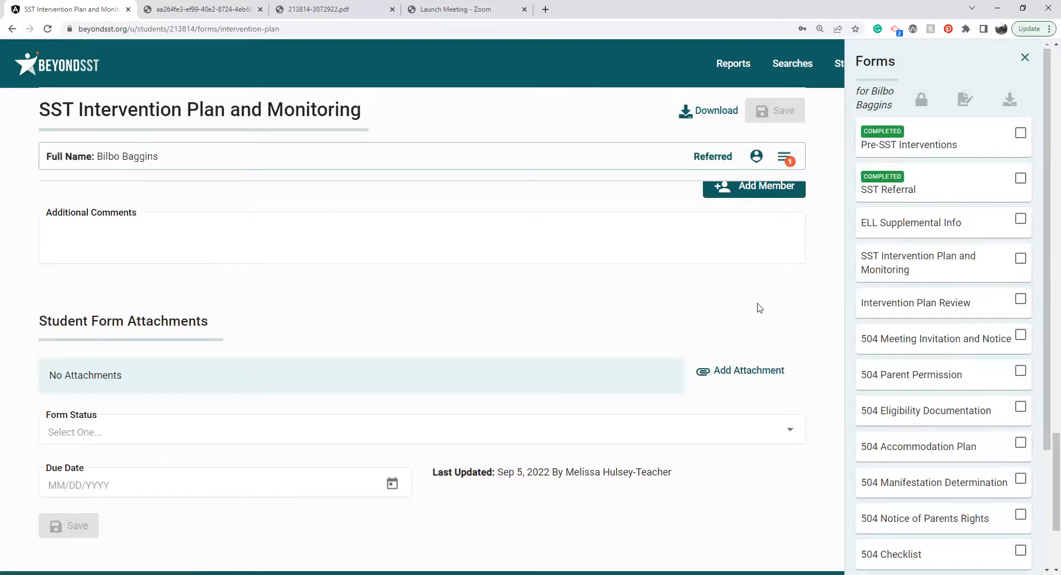
{"action": "scroll", "coordinate": [757, 305], "scroll_direction": "up", "scroll_amount": 3}
{"action": "scroll", "coordinate": [758, 307], "scroll_direction": "up", "scroll_amount": 8}
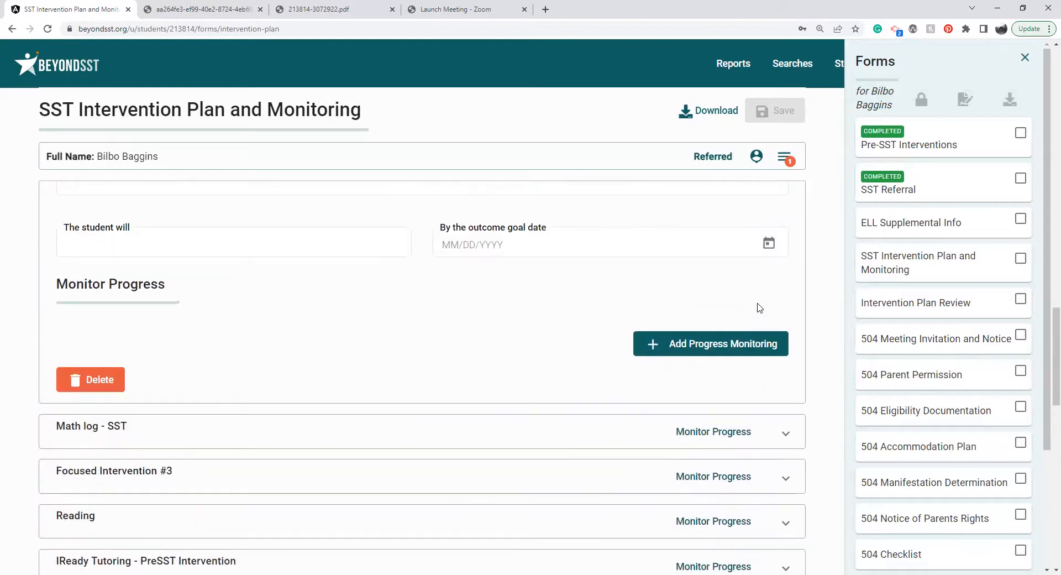
{"action": "scroll", "coordinate": [758, 307], "scroll_direction": "up", "scroll_amount": 4}
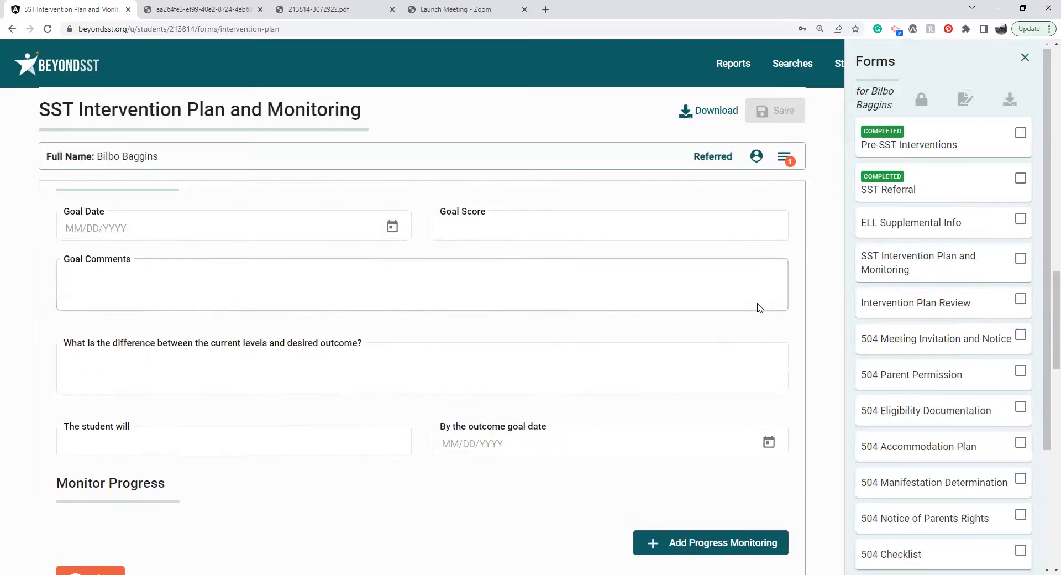
{"action": "scroll", "coordinate": [756, 308], "scroll_direction": "down", "scroll_amount": 2}
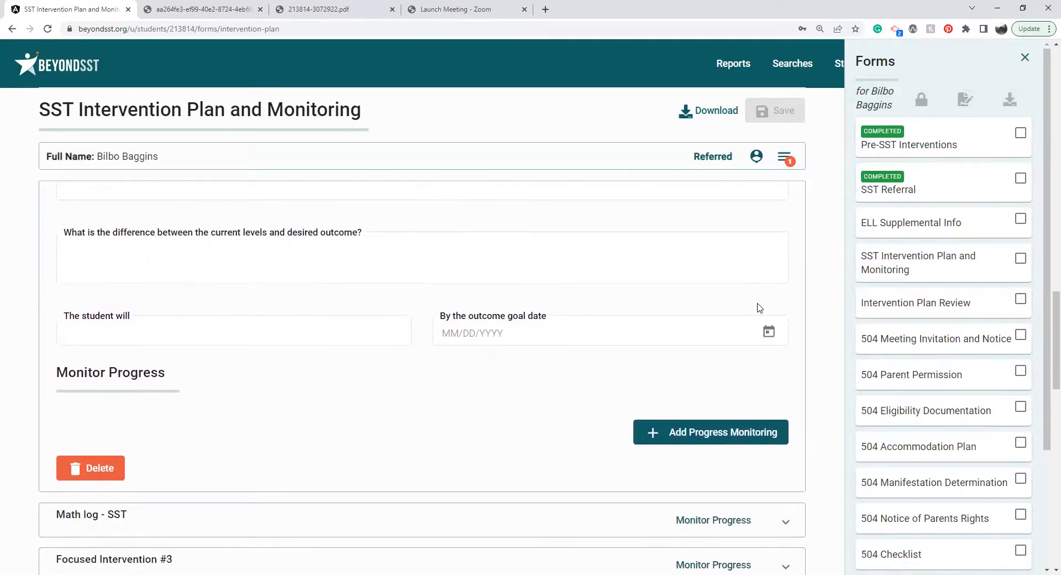
{"action": "left_click", "coordinate": [700, 433]}
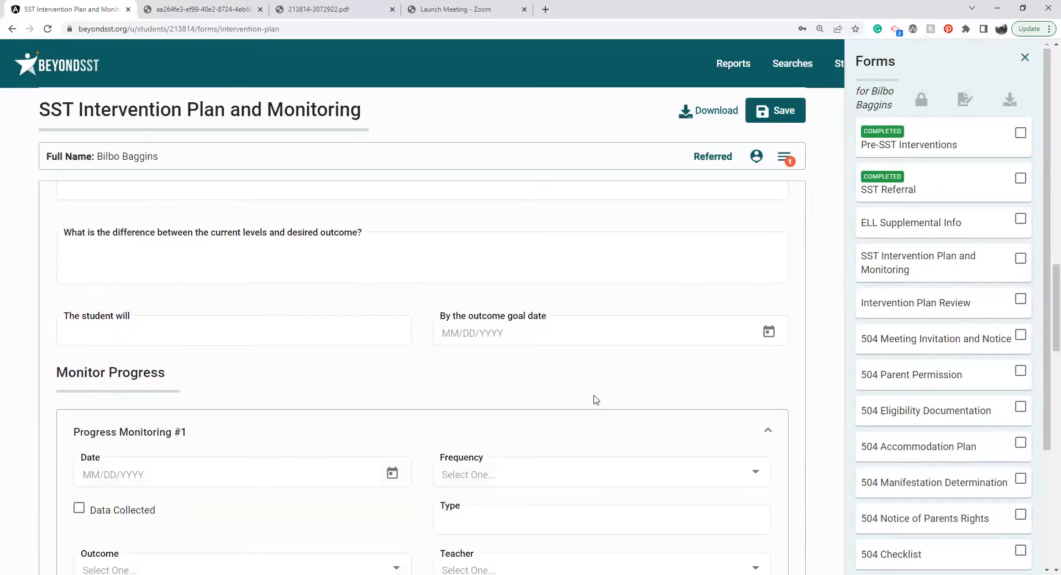
Set the first progress monitoring entry's date to 9/5/2022 and its frequency to Weekly.
{"action": "scroll", "coordinate": [595, 399], "scroll_direction": "down", "scroll_amount": 3}
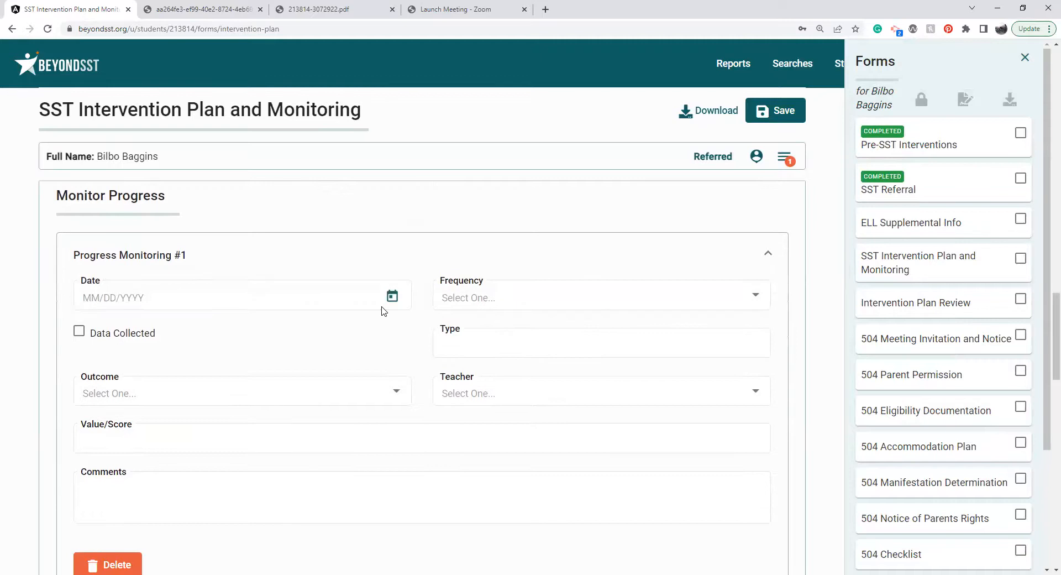
{"action": "left_click", "coordinate": [391, 296]}
{"action": "left_click", "coordinate": [118, 415]}
{"action": "left_click", "coordinate": [553, 292]}
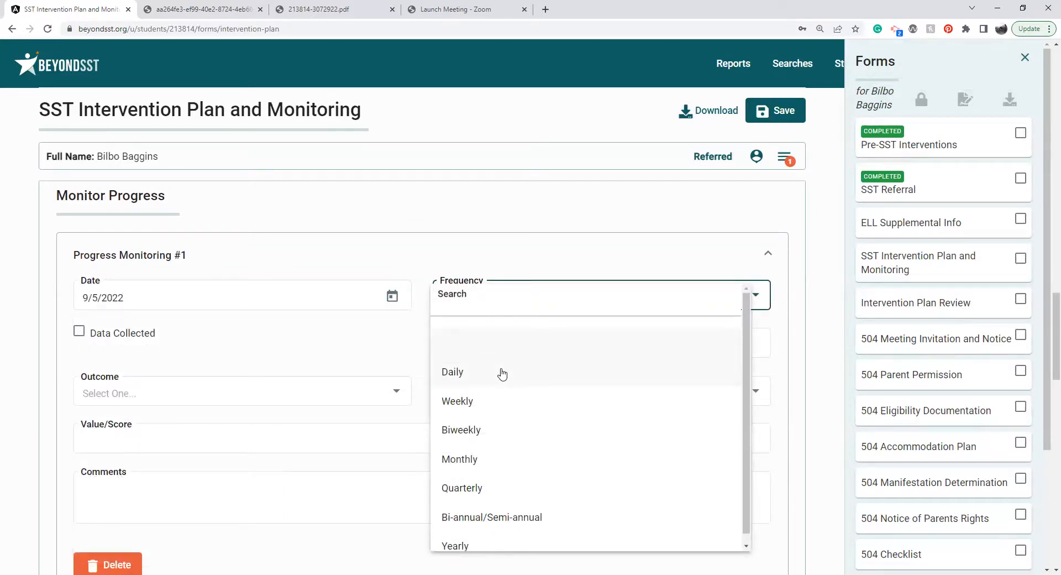
{"action": "left_click", "coordinate": [499, 400]}
Assign the first listed teacher to the progress monitoring entry and enter a value/score of 54, leaving type and outcome blank.
{"action": "left_click", "coordinate": [505, 335]}
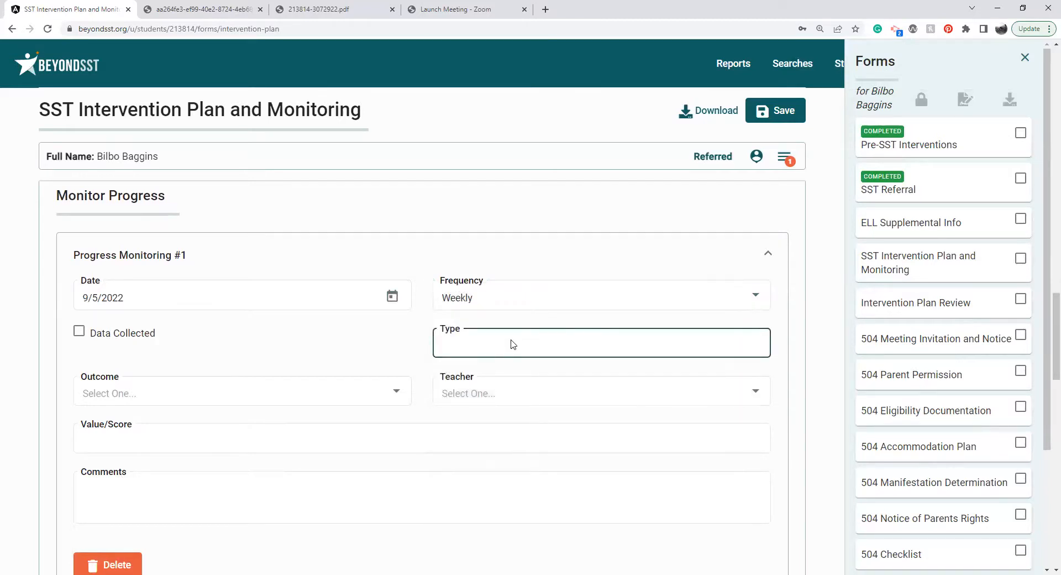
{"action": "left_click", "coordinate": [338, 390]}
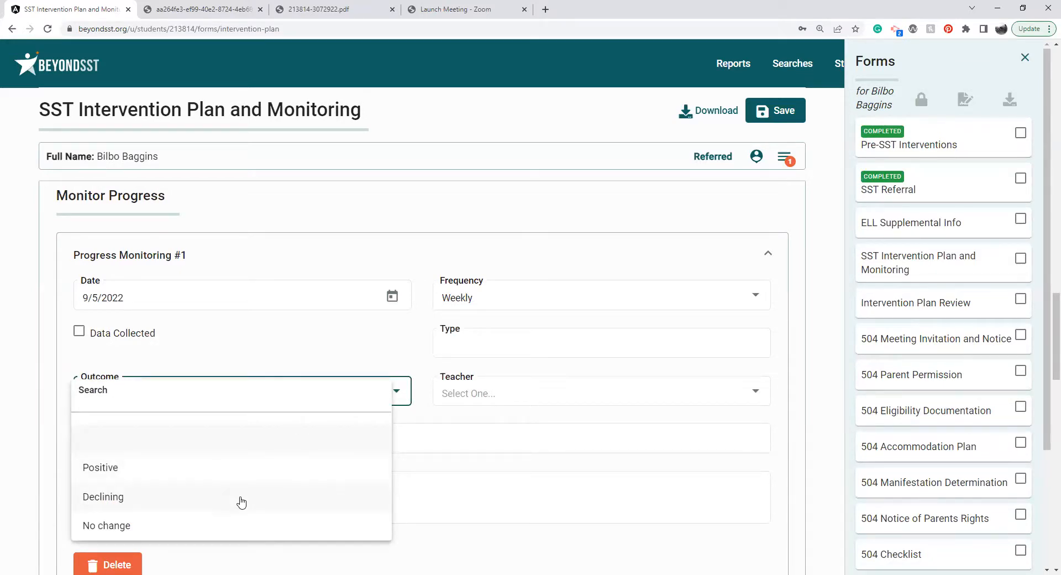
{"action": "left_click", "coordinate": [511, 385]}
{"action": "left_click", "coordinate": [512, 384]}
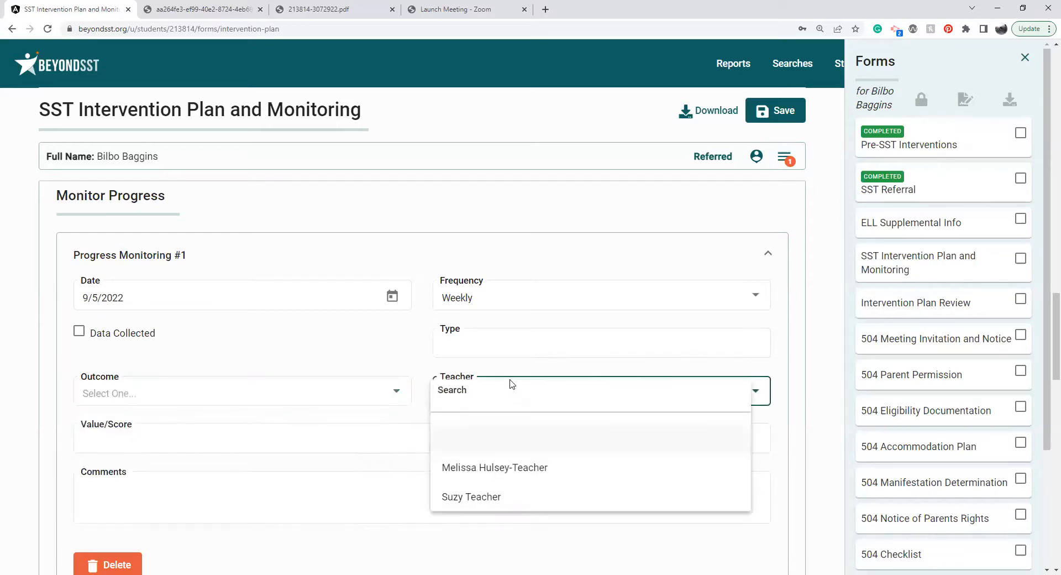
{"action": "left_click", "coordinate": [505, 480]}
{"action": "left_click", "coordinate": [488, 438]}
{"action": "type", "text": "54"}
Save the intervention plan form with the progress monitoring entry's comments left blank.
{"action": "left_click", "coordinate": [437, 493]}
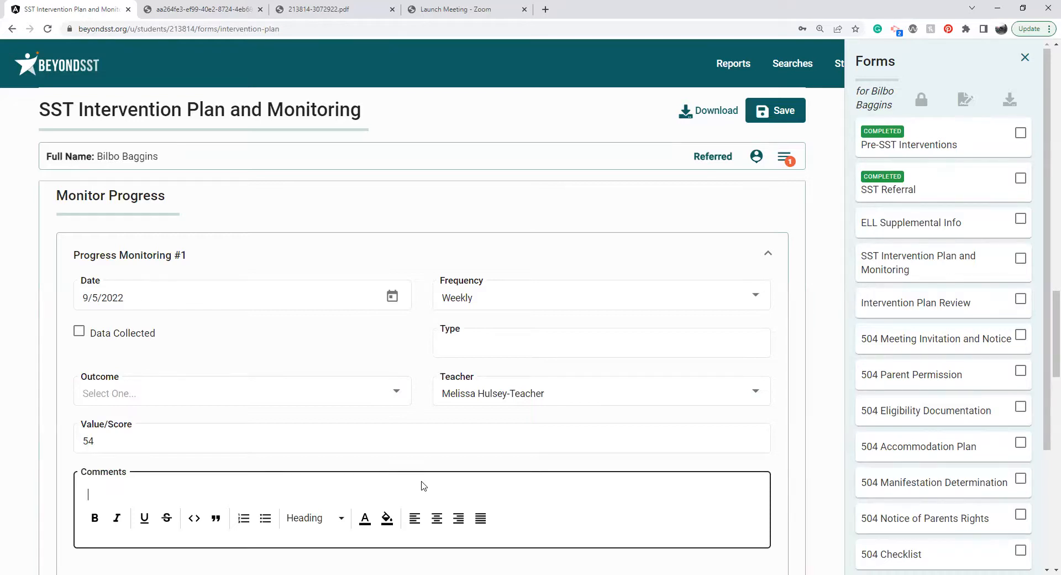
{"action": "left_click", "coordinate": [442, 462]}
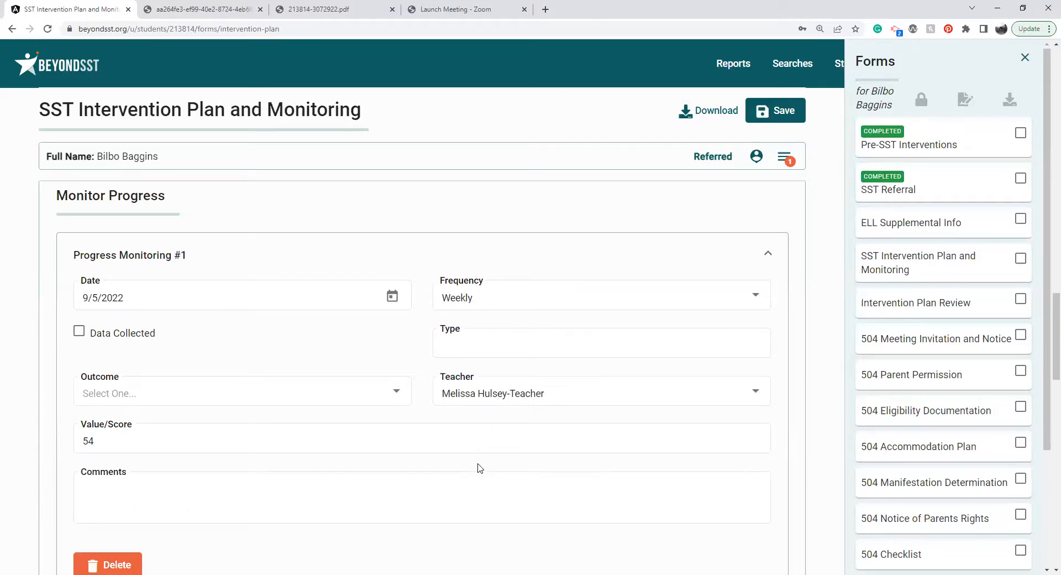
{"action": "left_click", "coordinate": [486, 496]}
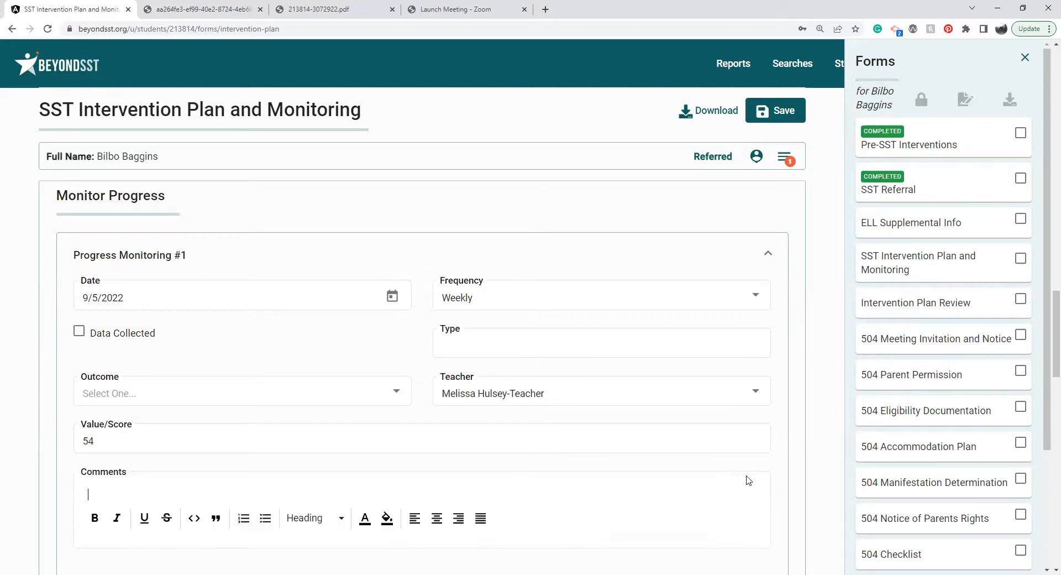
{"action": "left_click", "coordinate": [782, 488]}
{"action": "scroll", "coordinate": [783, 489], "scroll_direction": "down", "scroll_amount": 1}
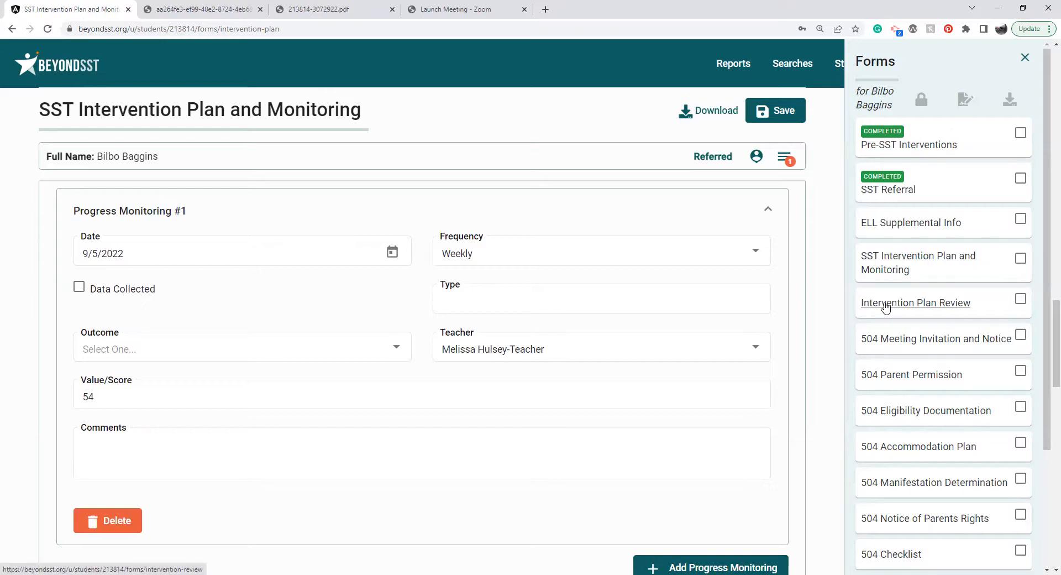
{"action": "left_click", "coordinate": [784, 111]}
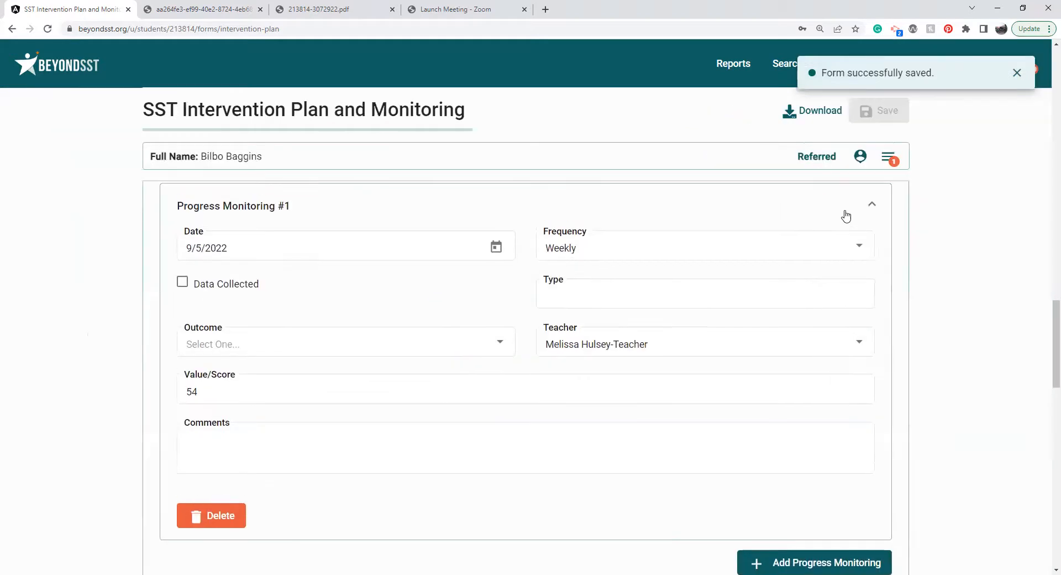
Open the student's Intervention Plan Review form and look over its review date, parent attendance, implementation and data collection questions.
{"action": "left_click", "coordinate": [887, 157]}
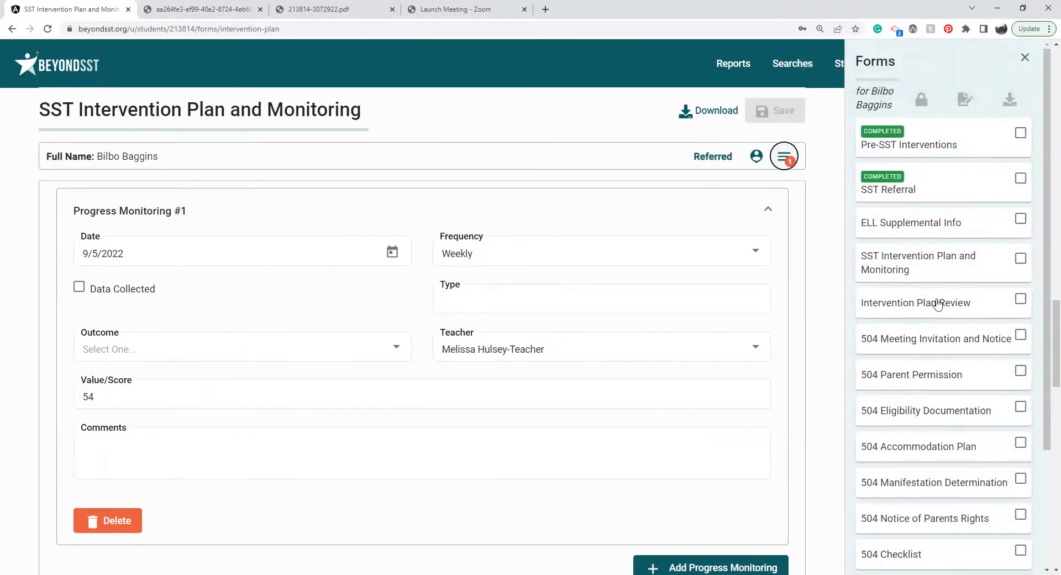
{"action": "left_click", "coordinate": [933, 303]}
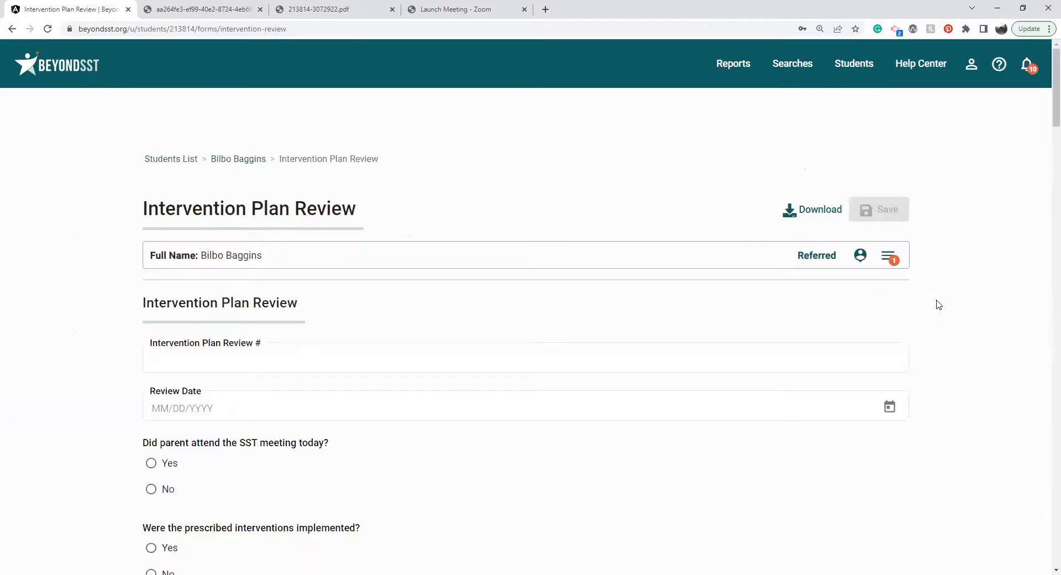
{"action": "scroll", "coordinate": [754, 319], "scroll_direction": "down", "scroll_amount": 2}
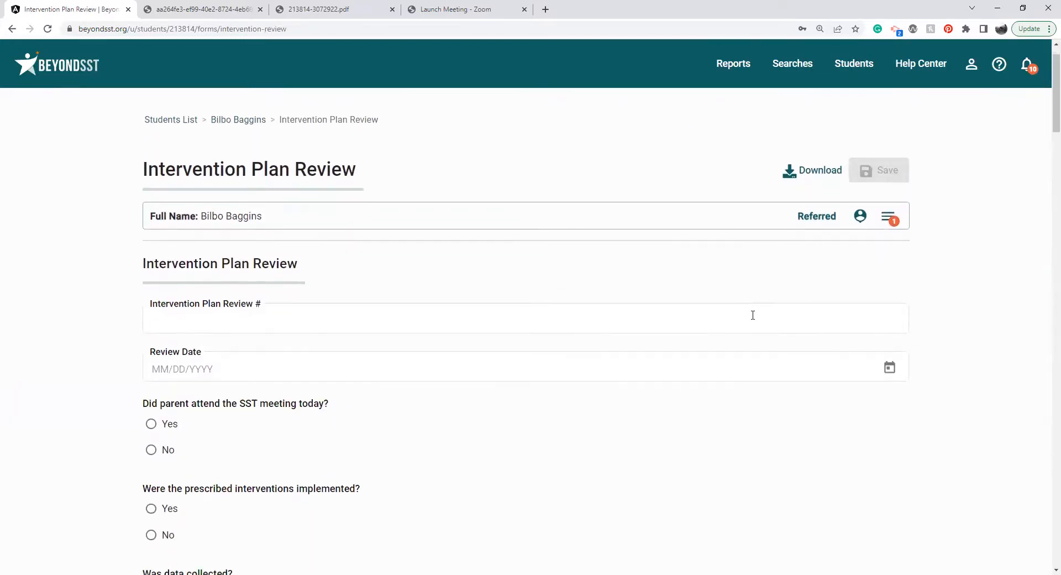
{"action": "left_click", "coordinate": [752, 315]}
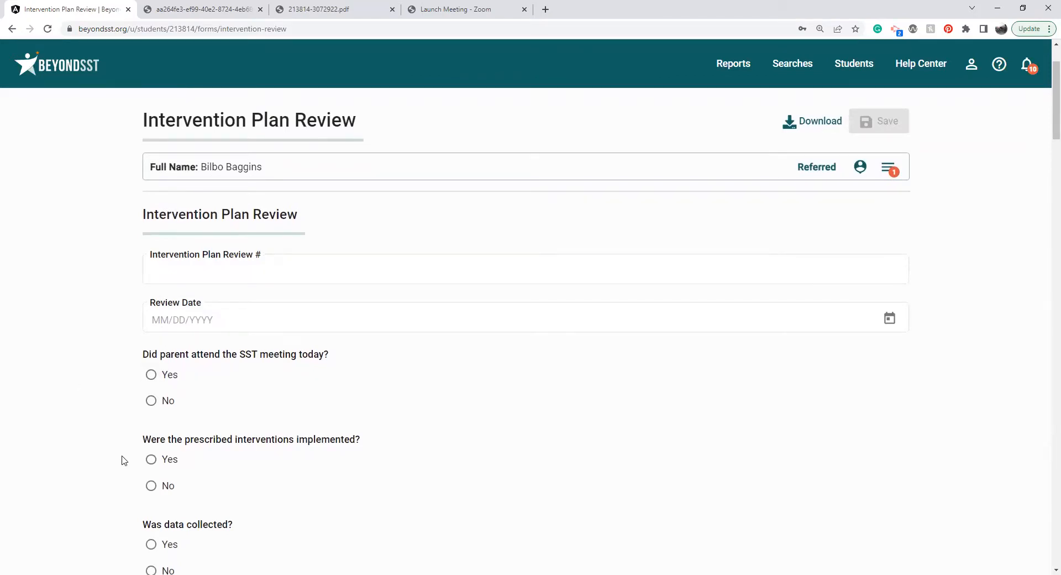
{"action": "scroll", "coordinate": [124, 461], "scroll_direction": "down", "scroll_amount": 3}
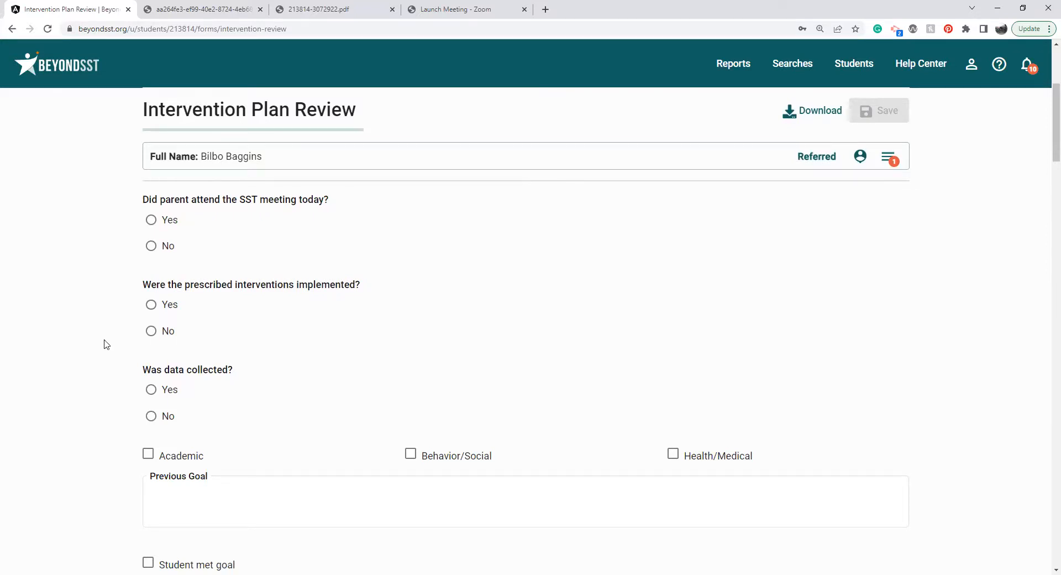
{"action": "scroll", "coordinate": [106, 344], "scroll_direction": "down", "scroll_amount": 1}
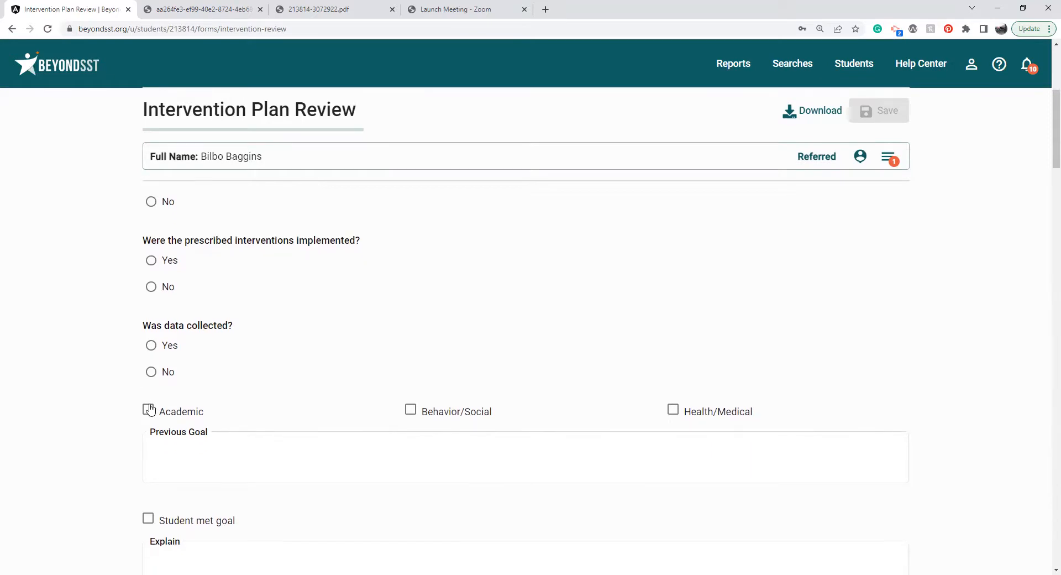
Mark the review as Academic and Behavior/Social and enter "Reading - Details" and "CICO - Details" as the previous goals.
{"action": "left_click", "coordinate": [148, 409]}
{"action": "left_click", "coordinate": [411, 412]}
{"action": "left_click", "coordinate": [359, 449]}
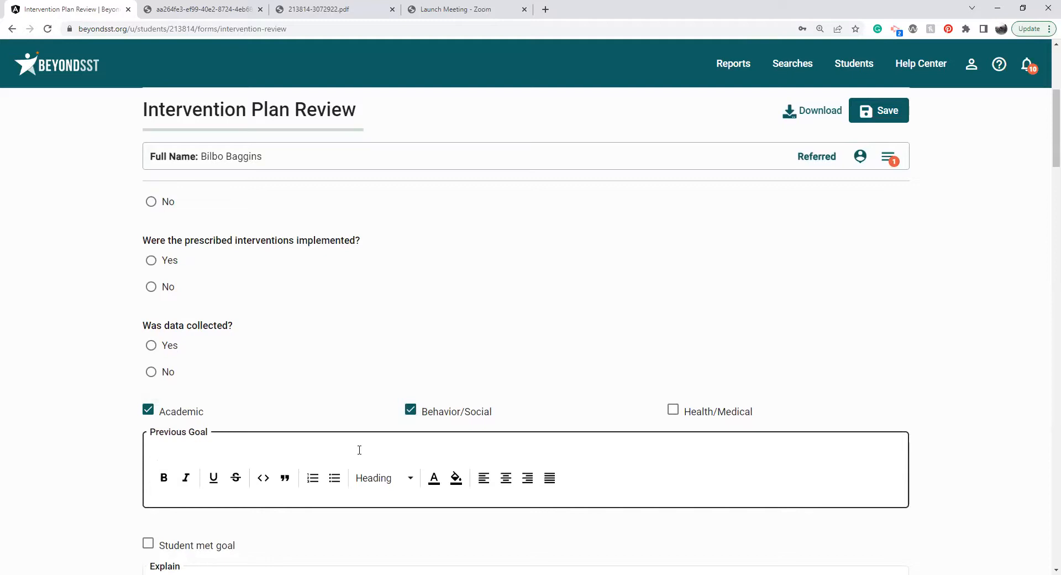
{"action": "type", "text": "Real"}
{"action": "key", "text": "BackSpace"}
{"action": "key", "text": "BackSpace"}
{"action": "key", "text": "BackSpace"}
{"action": "type", "text": "eading - Details"}
{"action": "key", "text": "Return"}
{"action": "key", "text": "Return"}
{"action": "type", "text": "C"}
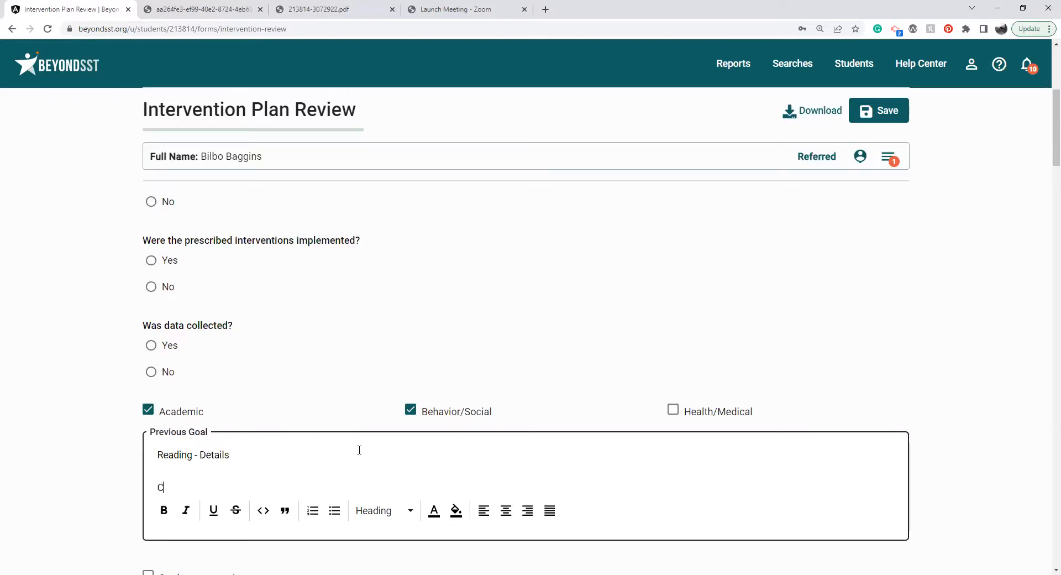
{"action": "type", "text": "ICO - Details"}
{"action": "left_click", "coordinate": [79, 464]}
Mark that the student met the goal and enter "CICO -" as its explanation.
{"action": "scroll", "coordinate": [81, 465], "scroll_direction": "down", "scroll_amount": 1}
{"action": "scroll", "coordinate": [81, 464], "scroll_direction": "down", "scroll_amount": 2}
{"action": "left_click", "coordinate": [171, 417]}
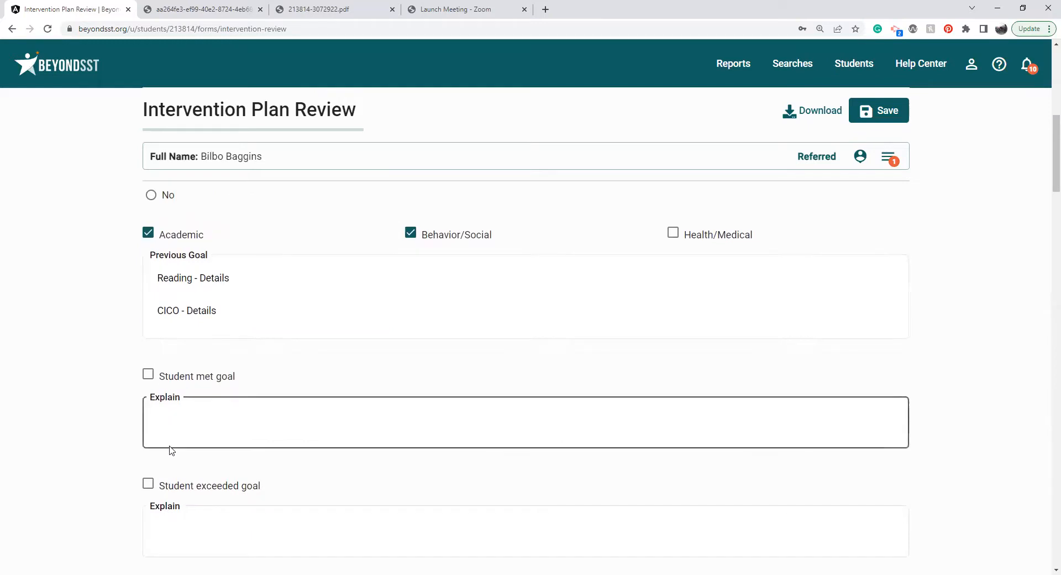
{"action": "scroll", "coordinate": [131, 471], "scroll_direction": "down", "scroll_amount": 2}
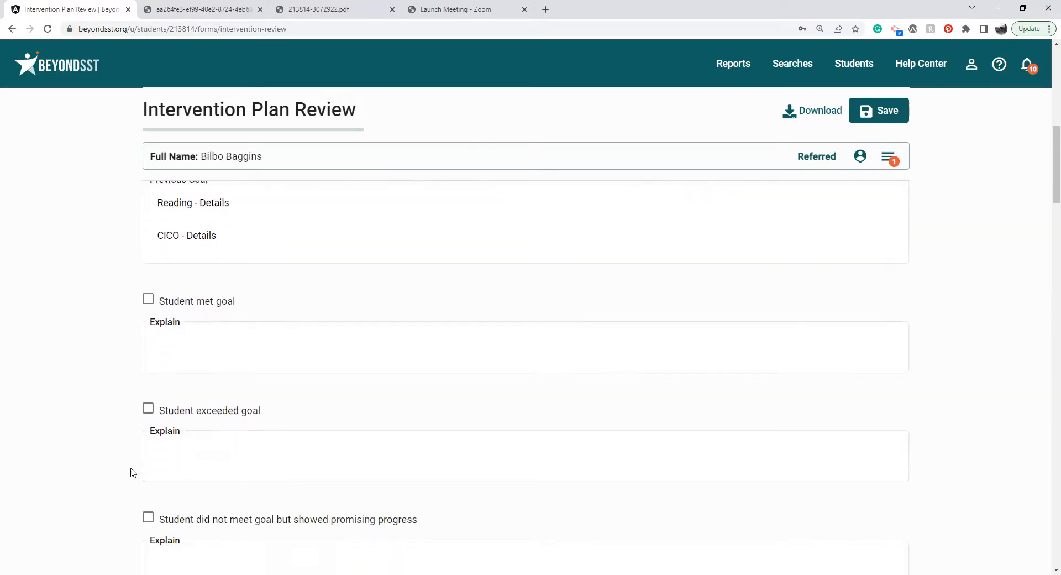
{"action": "left_click", "coordinate": [148, 264]}
{"action": "left_click", "coordinate": [190, 320]}
{"action": "type", "text": "CICO -"}
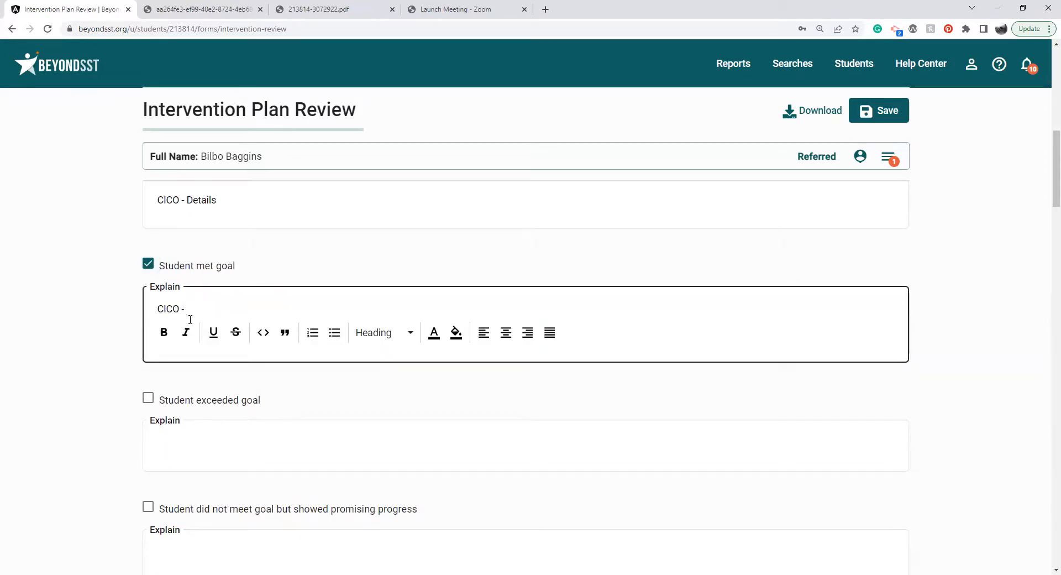
{"action": "left_click", "coordinate": [112, 437]}
Look over the remaining goal outcome options and open the factors affecting intervention/progress field for editing.
{"action": "scroll", "coordinate": [113, 437], "scroll_direction": "down", "scroll_amount": 1}
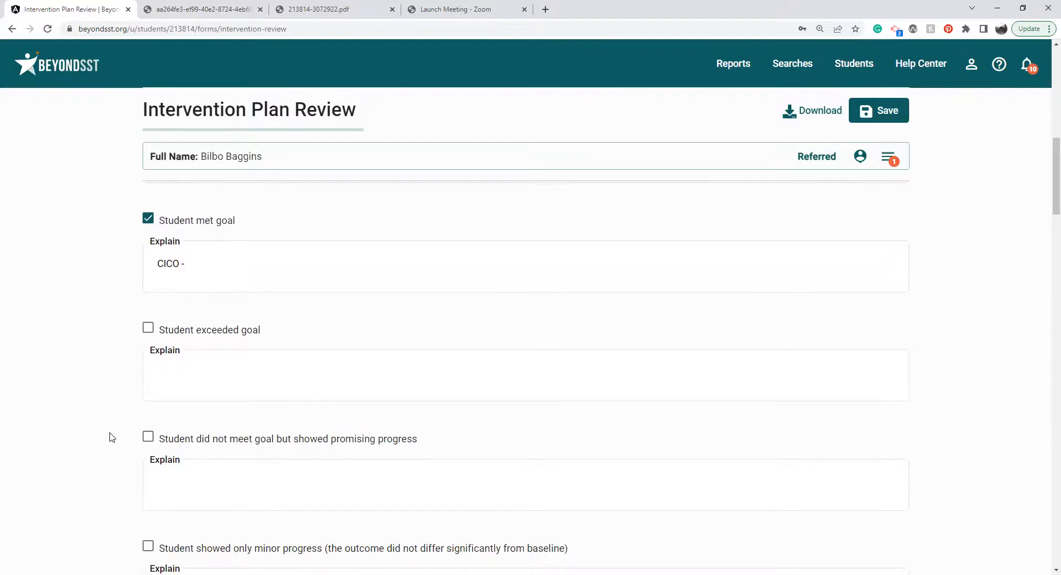
{"action": "scroll", "coordinate": [113, 437], "scroll_direction": "down", "scroll_amount": 5}
{"action": "scroll", "coordinate": [110, 437], "scroll_direction": "down", "scroll_amount": 1}
{"action": "left_click", "coordinate": [280, 342]}
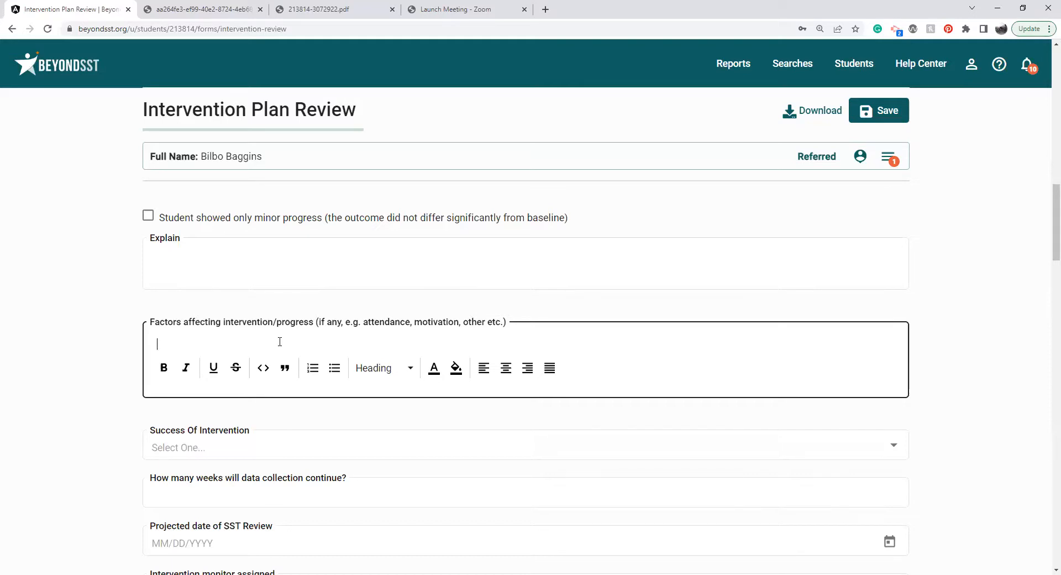
Review the factors affecting progress field and examine the available Success Of Intervention outcomes without choosing one.
{"action": "left_click", "coordinate": [71, 385]}
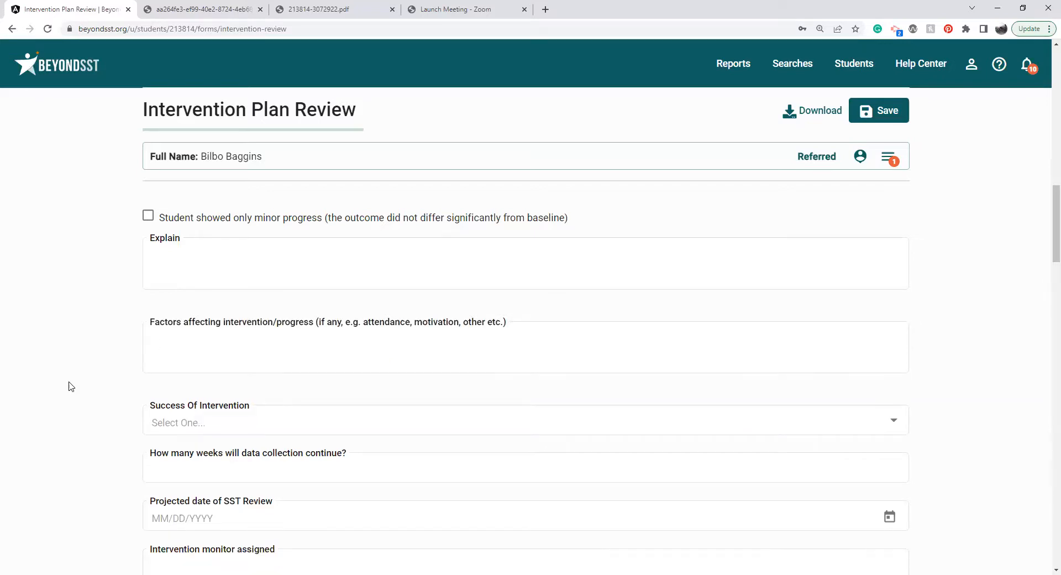
{"action": "scroll", "coordinate": [71, 386], "scroll_direction": "down", "scroll_amount": 3}
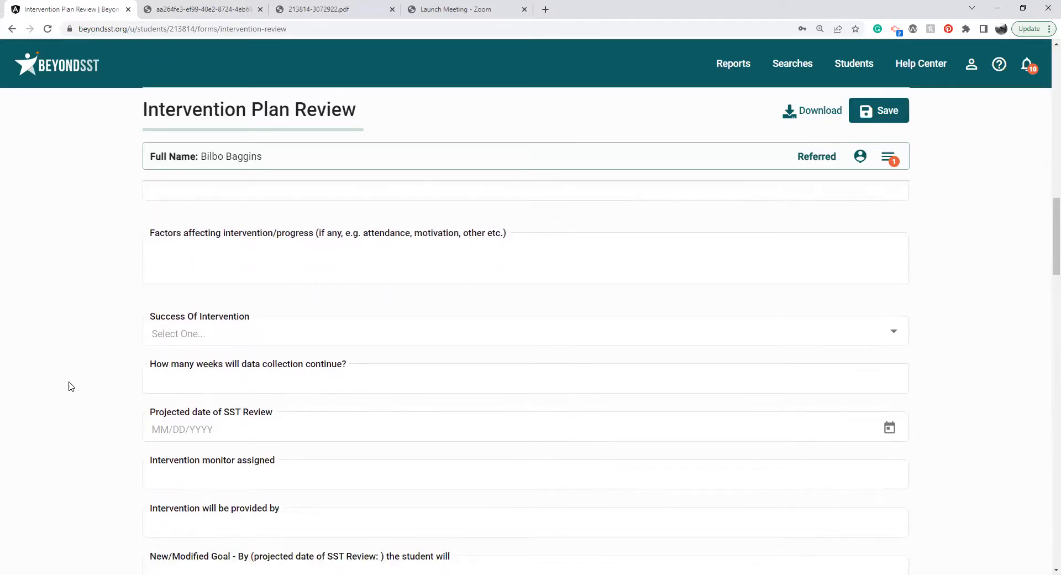
{"action": "left_click", "coordinate": [245, 269]}
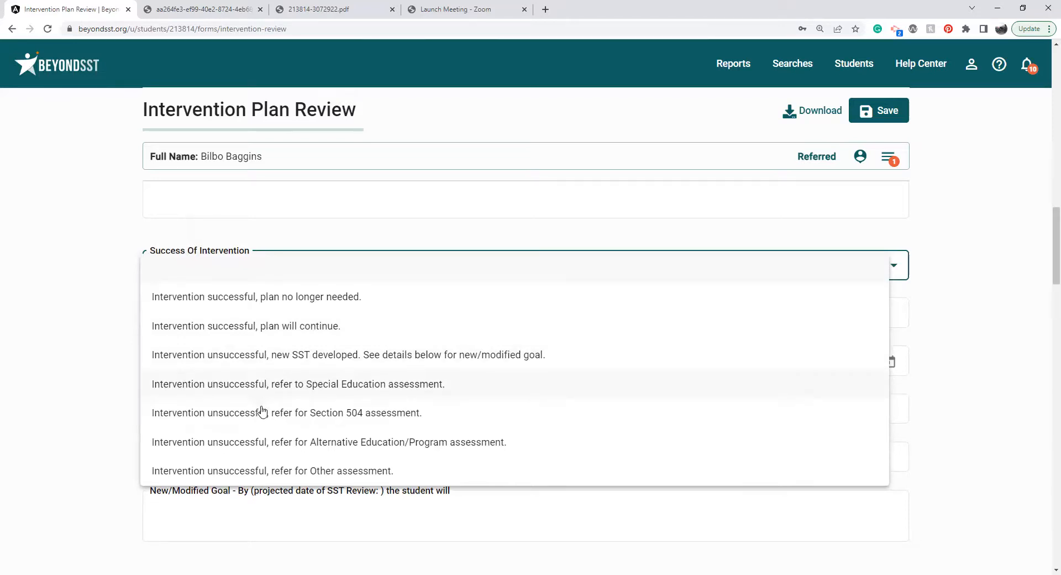
{"action": "left_click", "coordinate": [94, 421]}
{"action": "left_click", "coordinate": [269, 266]}
{"action": "left_click", "coordinate": [84, 349]}
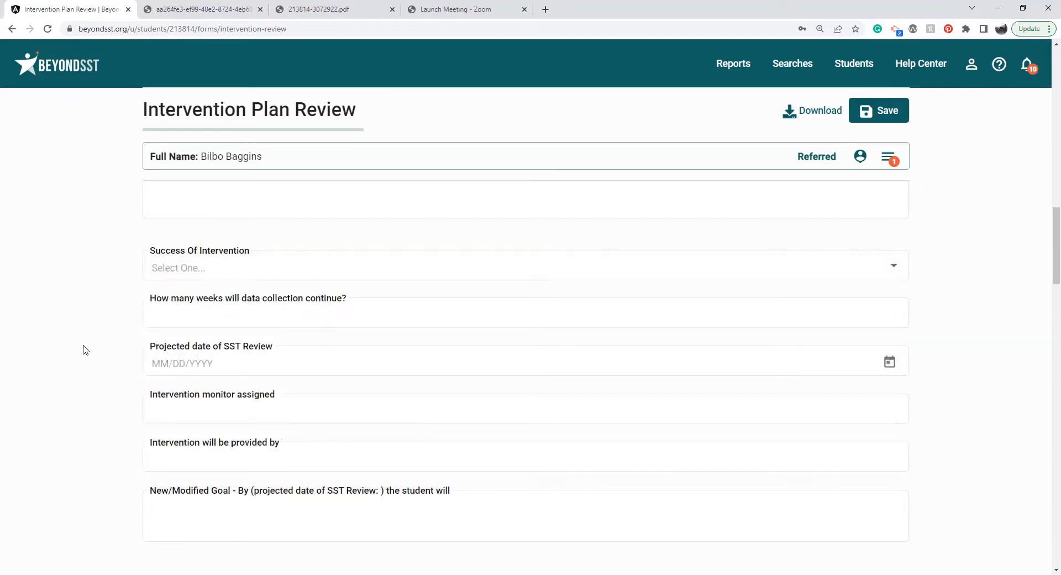
Collapse all focused interventions, expand Math log - SST to review its details and progress monitoring entries, and look over the rest of the form.
{"action": "scroll", "coordinate": [84, 350], "scroll_direction": "down", "scroll_amount": 5}
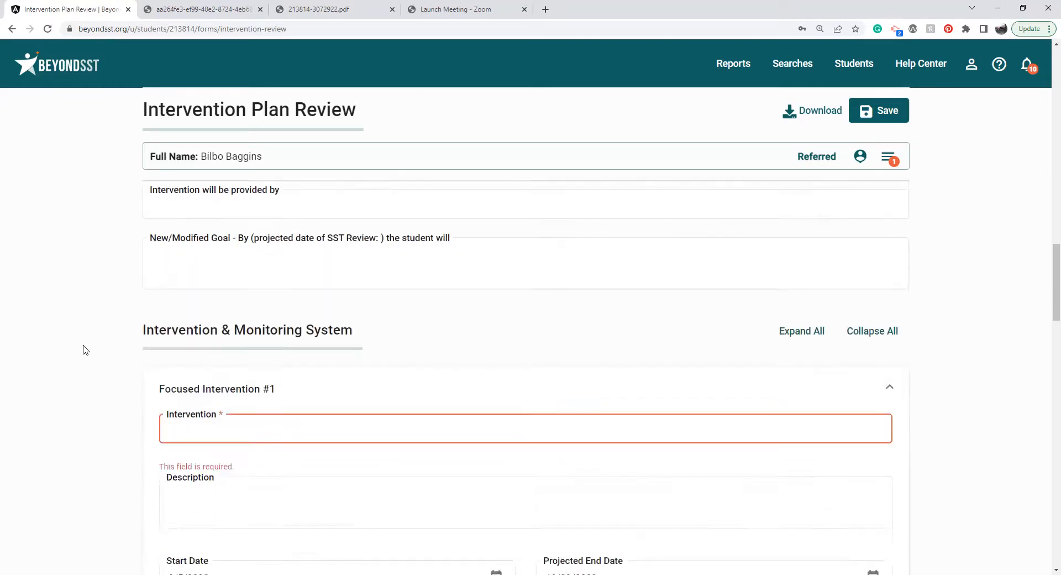
{"action": "scroll", "coordinate": [85, 350], "scroll_direction": "down", "scroll_amount": 1}
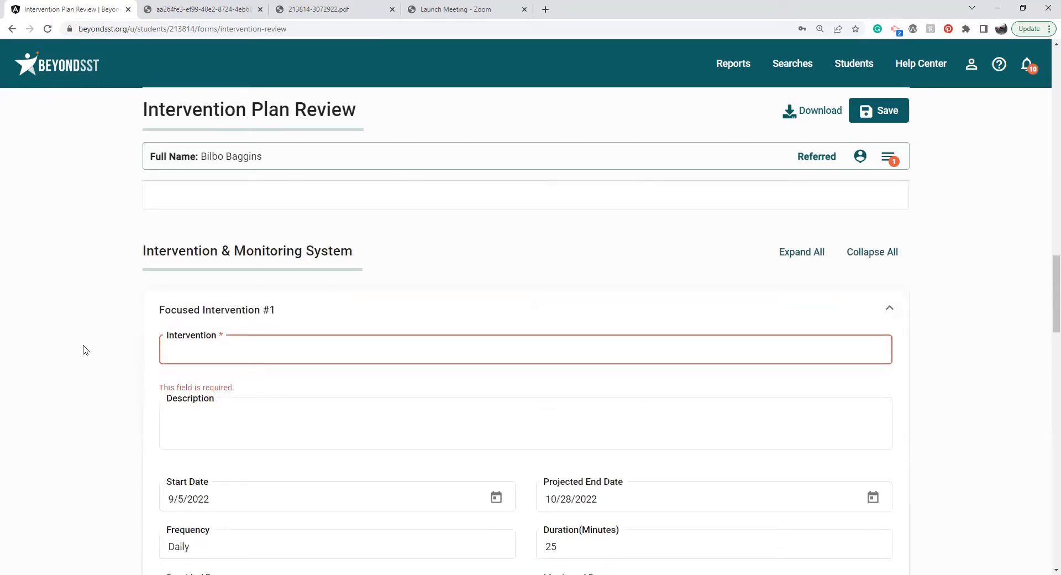
{"action": "left_click", "coordinate": [857, 254]}
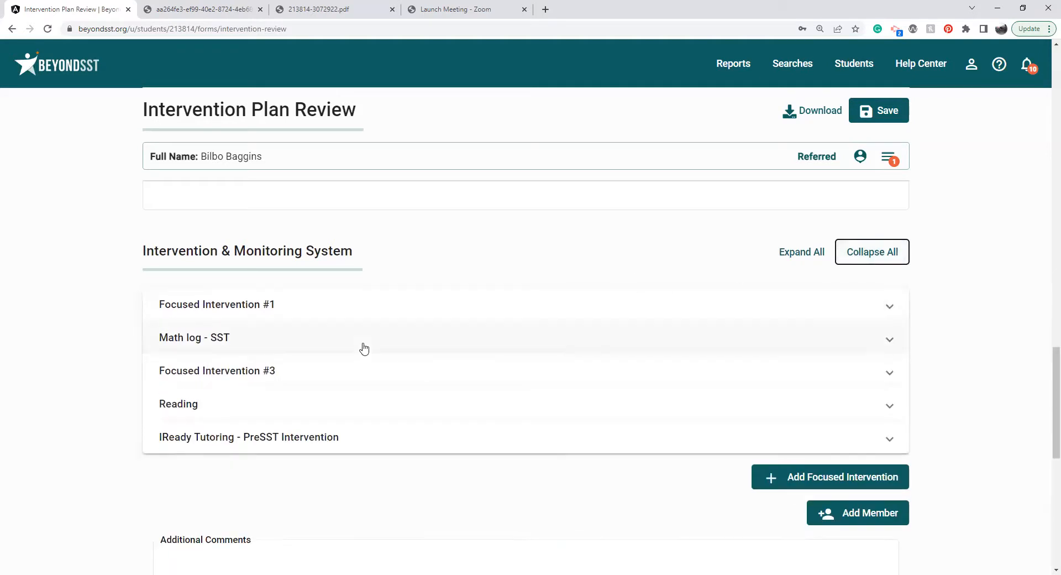
{"action": "left_click", "coordinate": [232, 339]}
{"action": "scroll", "coordinate": [121, 394], "scroll_direction": "down", "scroll_amount": 4}
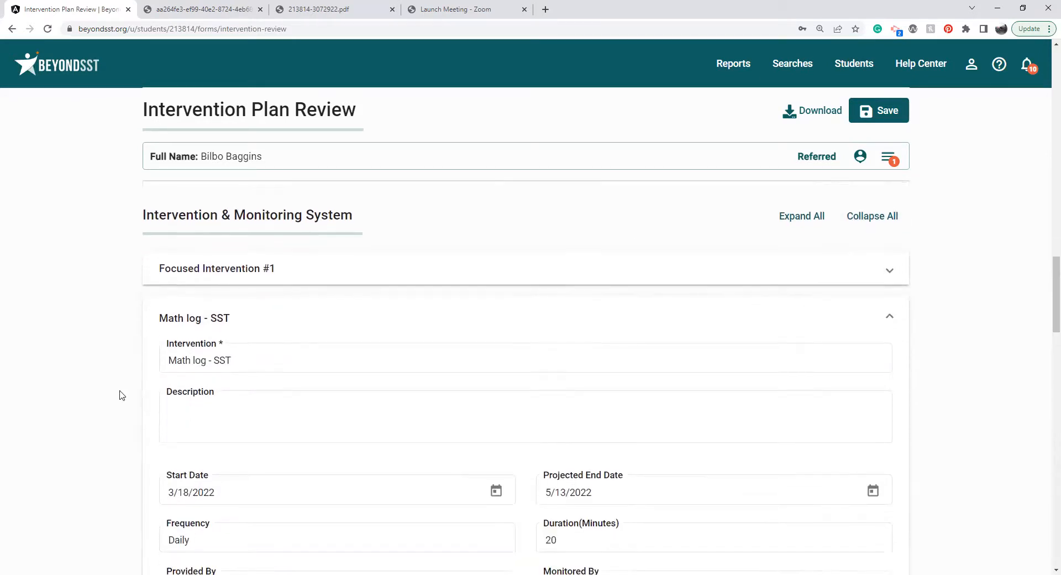
{"action": "scroll", "coordinate": [120, 394], "scroll_direction": "down", "scroll_amount": 14}
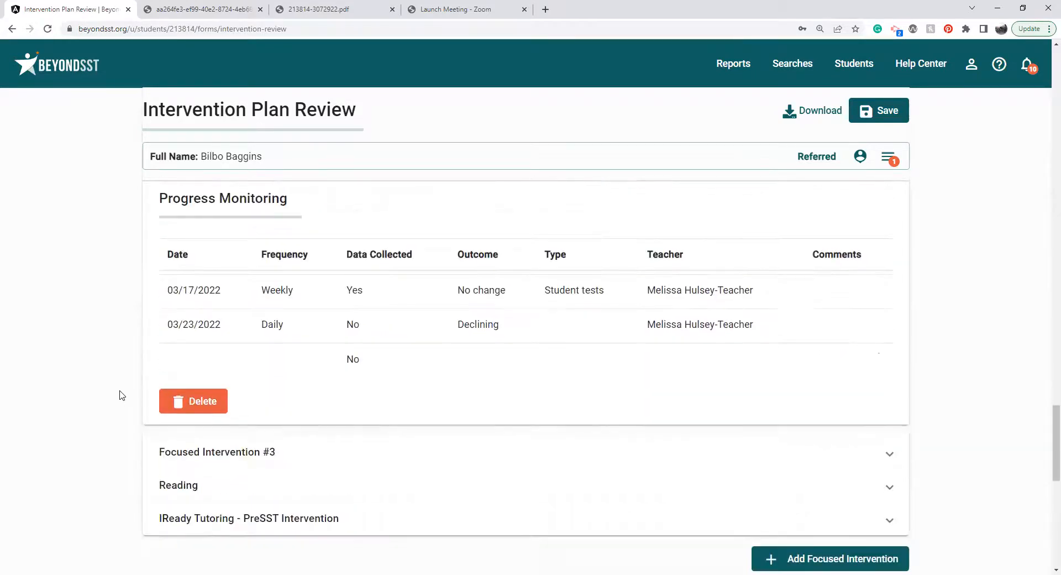
{"action": "scroll", "coordinate": [790, 143], "scroll_direction": "up", "scroll_amount": 1}
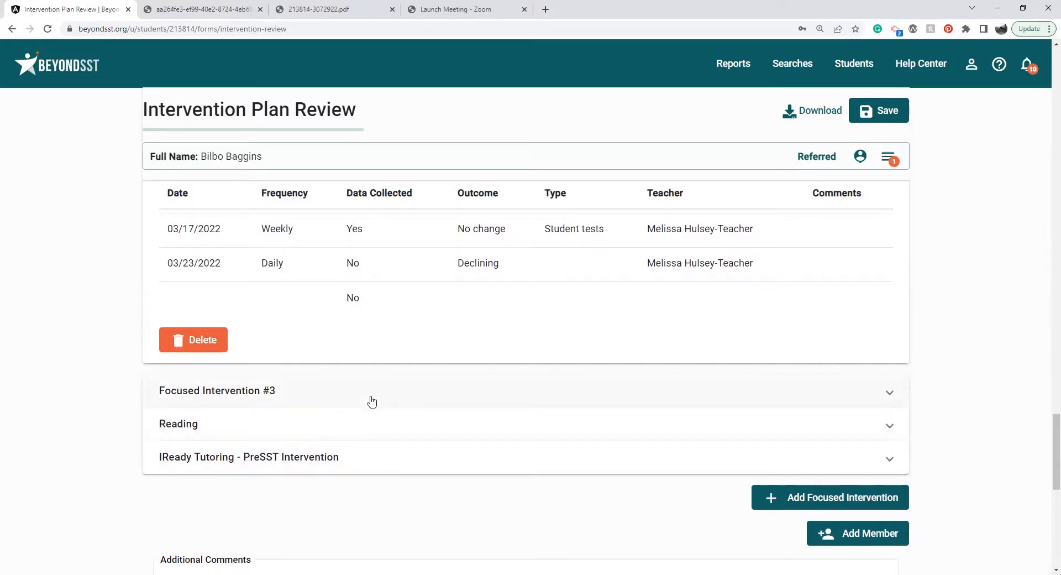
{"action": "scroll", "coordinate": [84, 391], "scroll_direction": "down", "scroll_amount": 3}
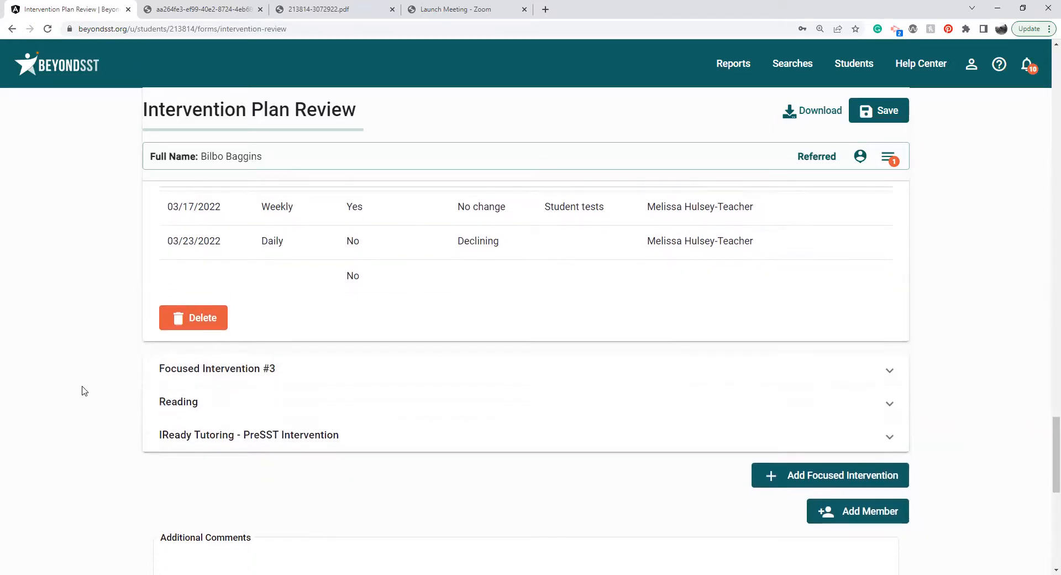
{"action": "scroll", "coordinate": [84, 391], "scroll_direction": "down", "scroll_amount": 7}
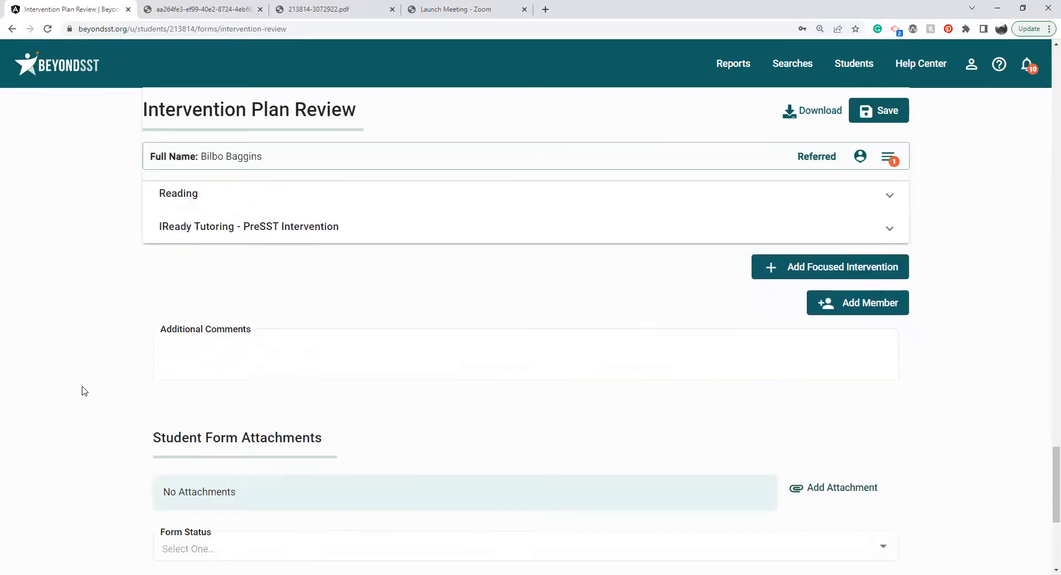
Leave the Intervention Plan Review without saving, open the student's Team Notes form and look over its note fields and previous notes.
{"action": "left_click", "coordinate": [886, 156]}
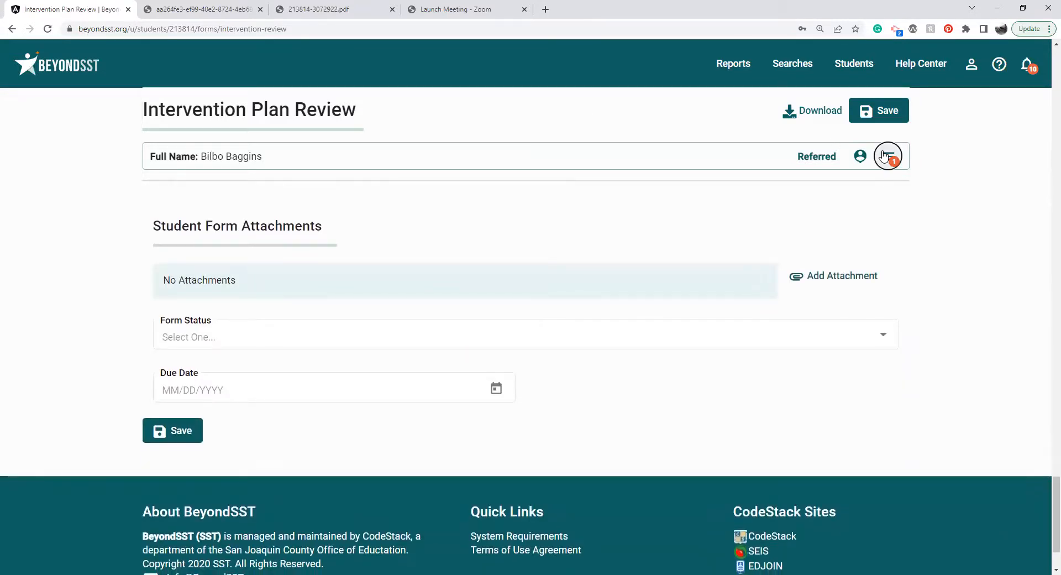
{"action": "left_click_drag", "start_coordinate": [1046, 255], "coordinate": [1046, 353]}
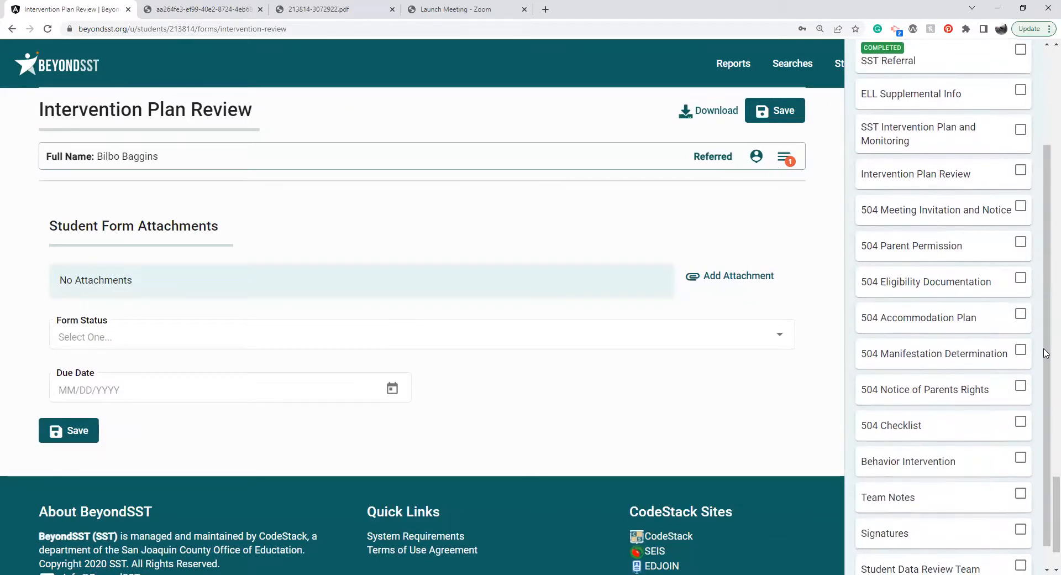
{"action": "left_click", "coordinate": [878, 497]}
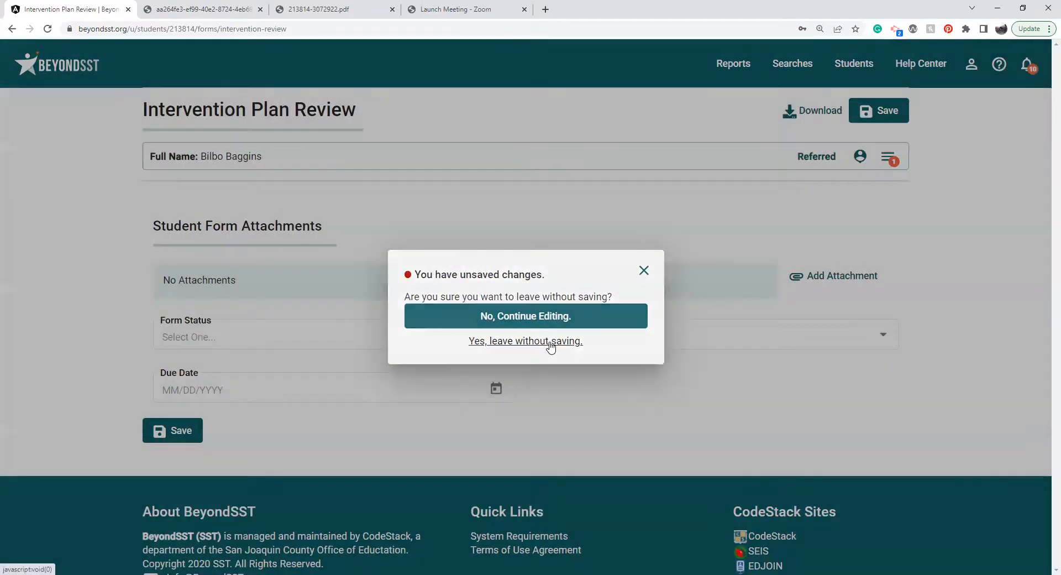
{"action": "left_click", "coordinate": [550, 342]}
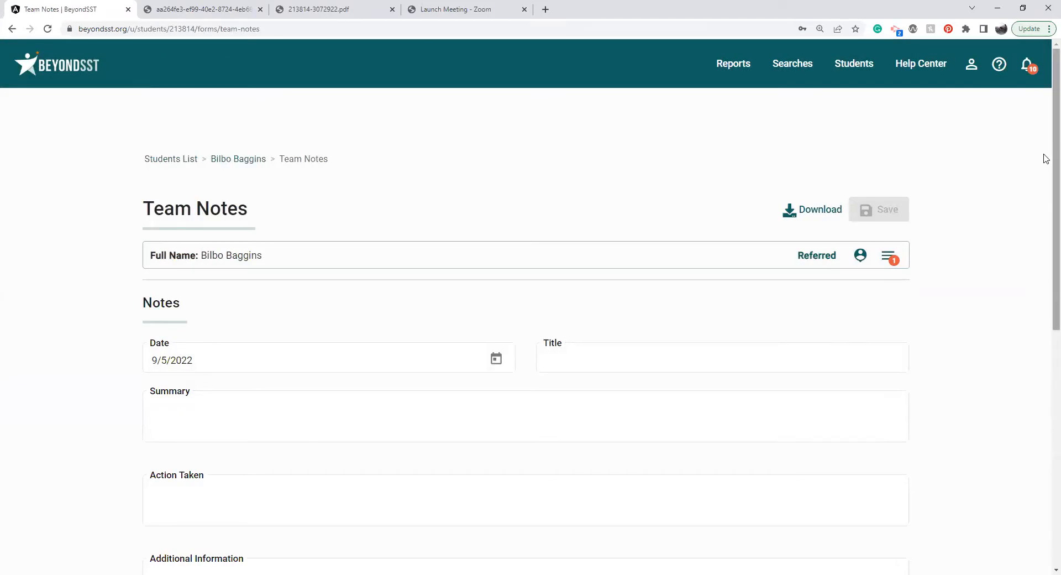
{"action": "scroll", "coordinate": [1045, 158], "scroll_direction": "down", "scroll_amount": 1}
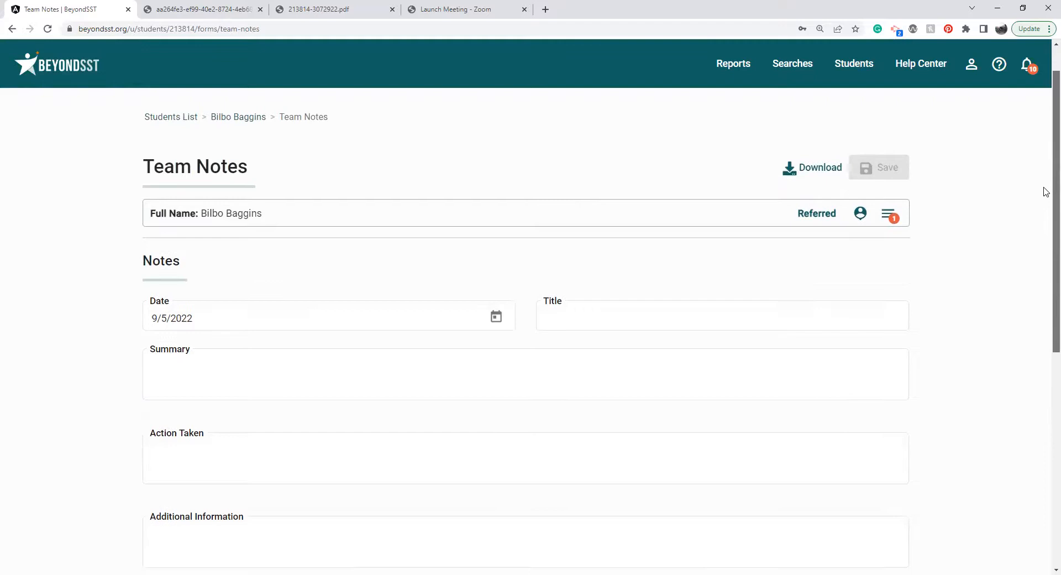
{"action": "scroll", "coordinate": [1045, 204], "scroll_direction": "down", "scroll_amount": 1}
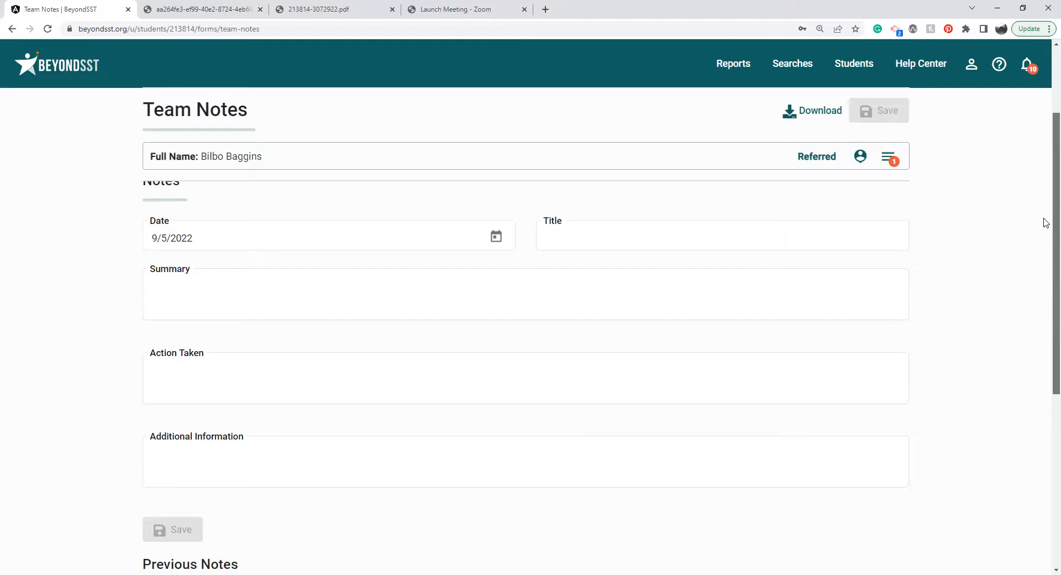
{"action": "scroll", "coordinate": [1045, 223], "scroll_direction": "down", "scroll_amount": 3}
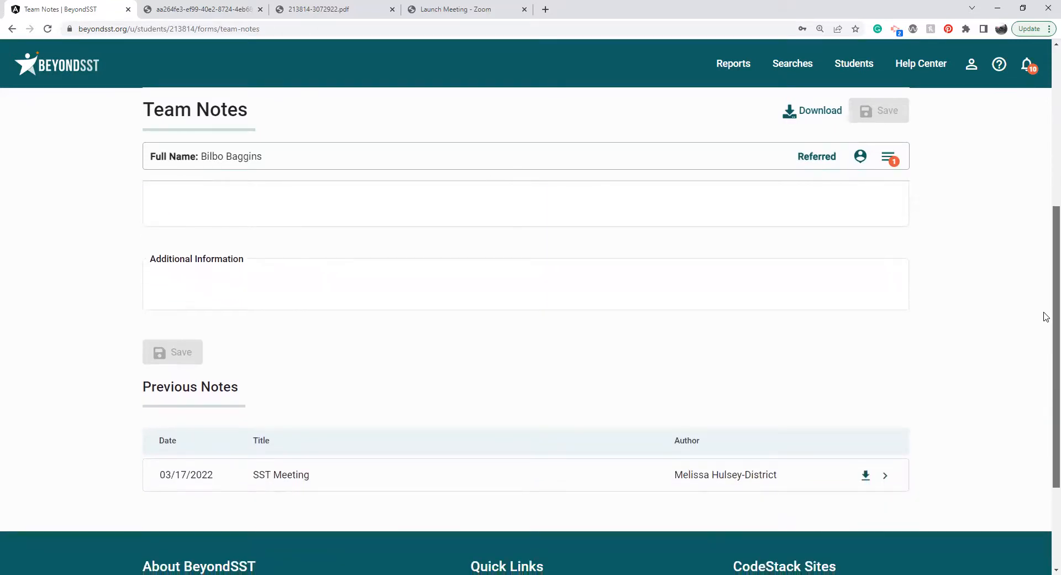
Select the SST Intervention Plan and Monitoring form for affirming and set the affirm reason to Progress Monitoring.
{"action": "left_click", "coordinate": [888, 158]}
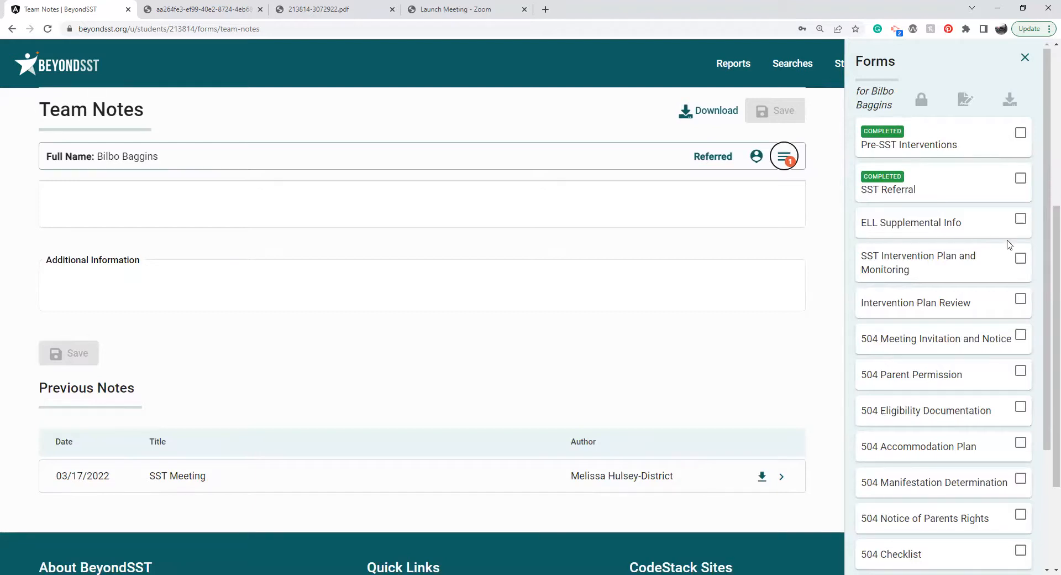
{"action": "left_click", "coordinate": [1021, 259]}
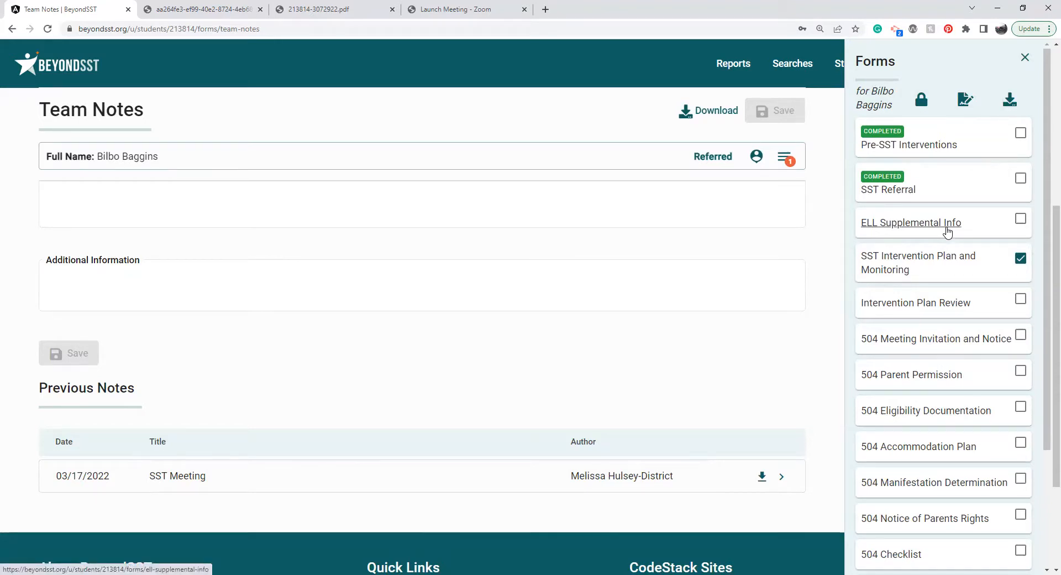
{"action": "left_click", "coordinate": [917, 106]}
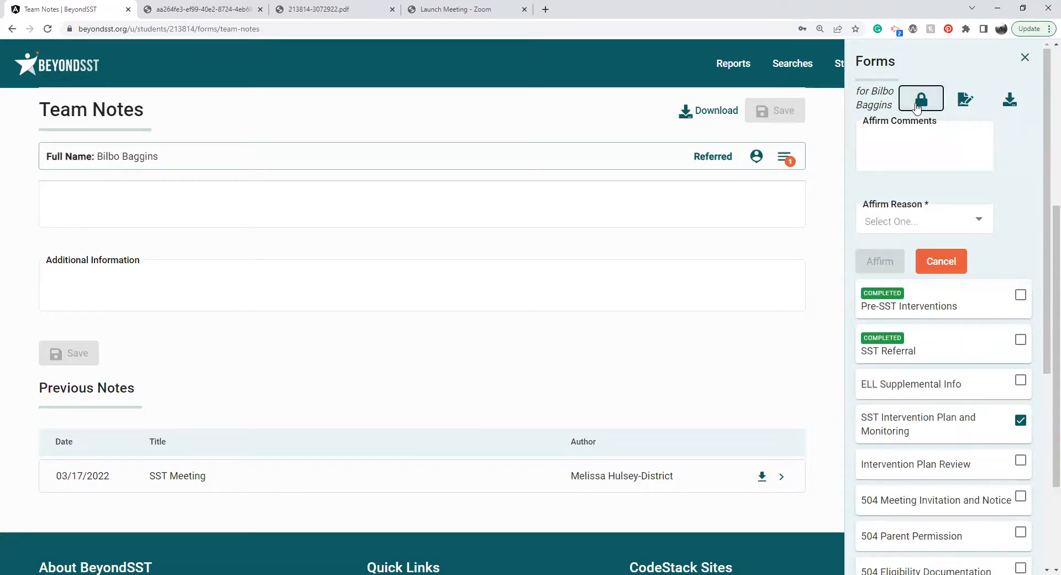
{"action": "left_click", "coordinate": [899, 167]}
{"action": "left_click", "coordinate": [900, 222]}
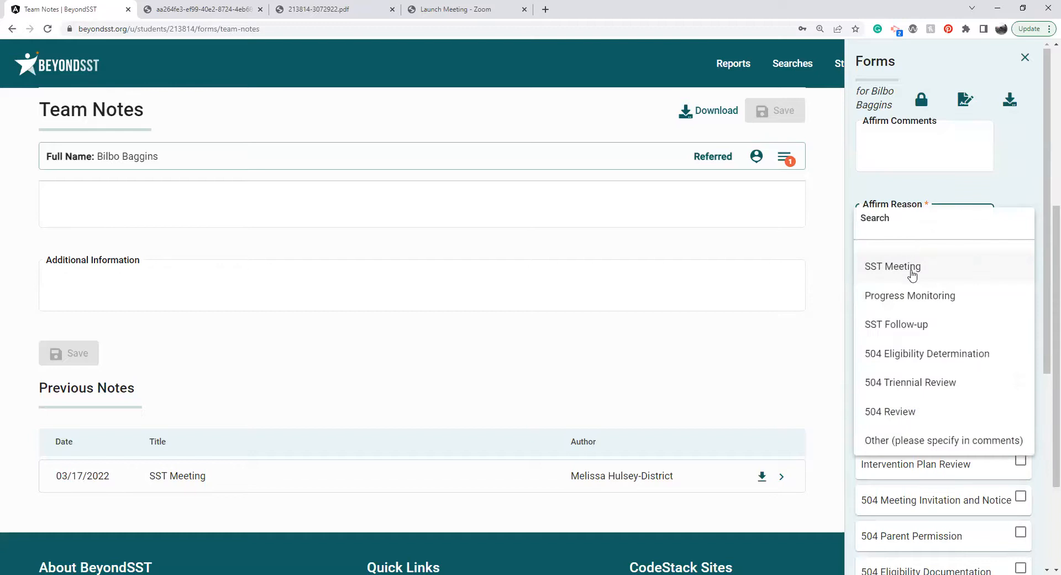
{"action": "left_click", "coordinate": [918, 297]}
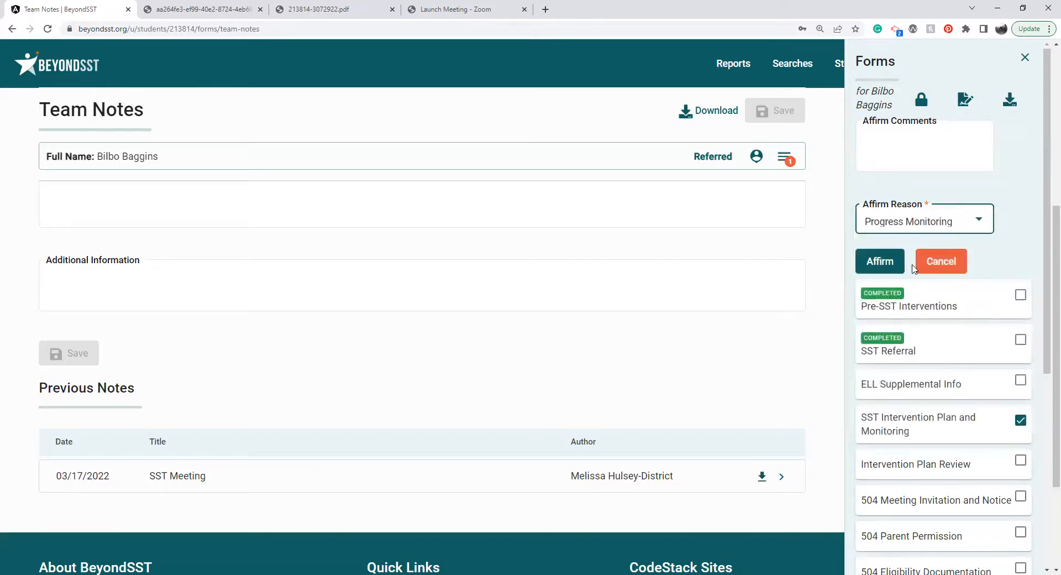
Try Other as the affirm reason, set it back to Progress Monitoring, and affirm the selected form with the comments left empty.
{"action": "left_click", "coordinate": [919, 148]}
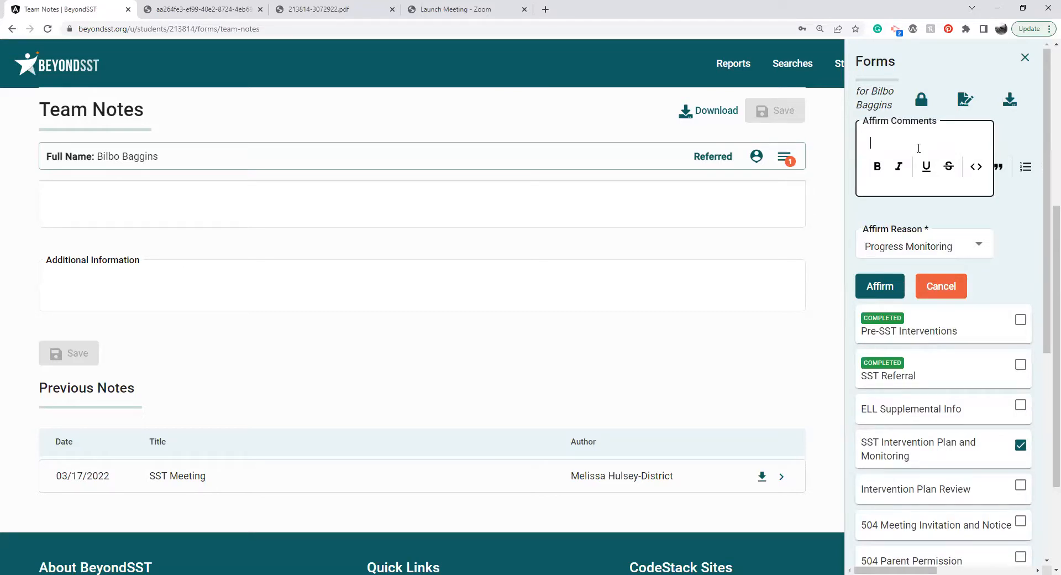
{"action": "left_click", "coordinate": [918, 247]}
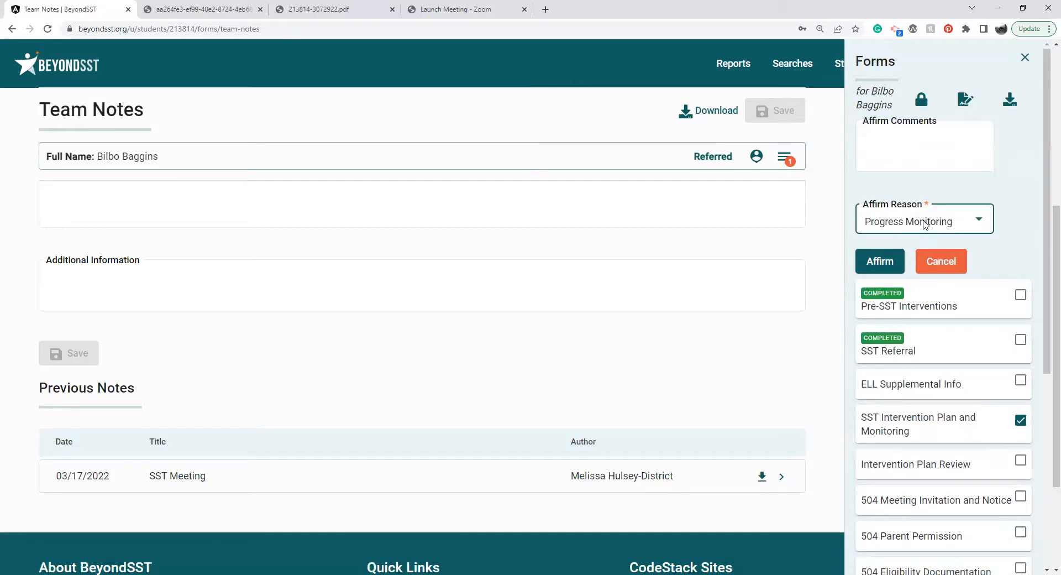
{"action": "left_click", "coordinate": [924, 222]}
{"action": "left_click", "coordinate": [932, 416]}
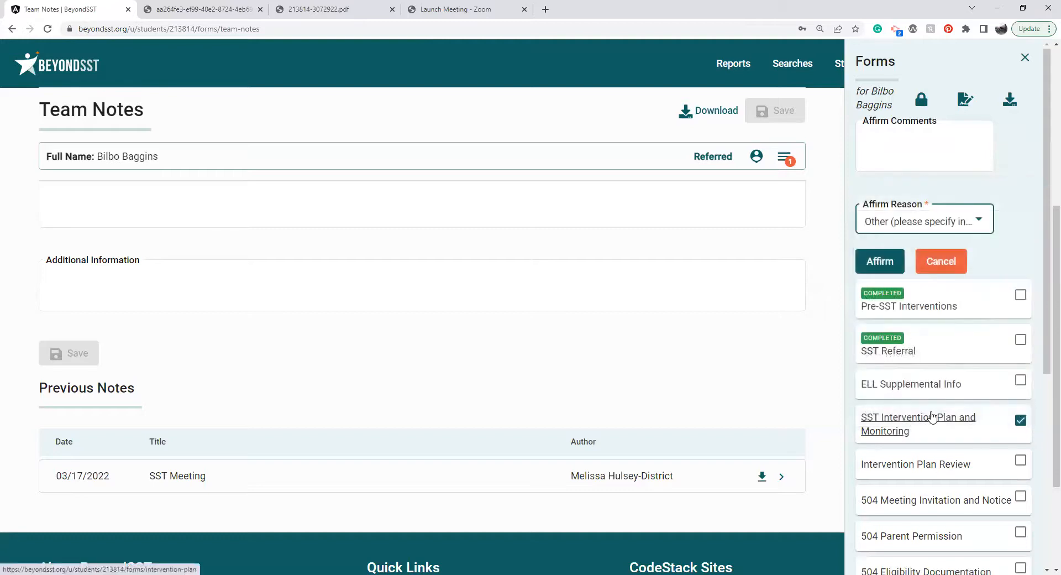
{"action": "left_click", "coordinate": [941, 222]}
{"action": "left_click", "coordinate": [889, 146]}
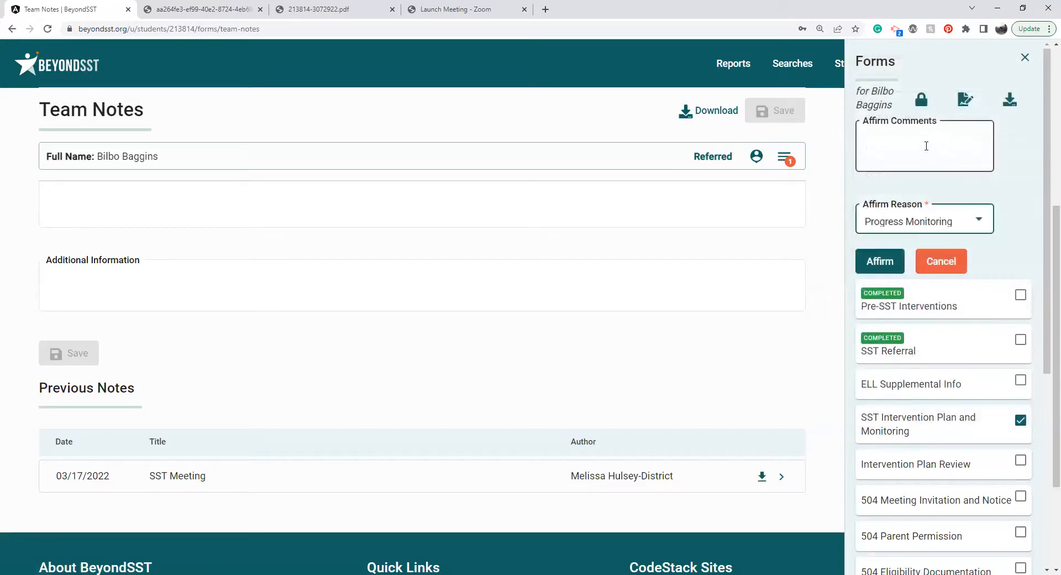
{"action": "left_click", "coordinate": [887, 260]}
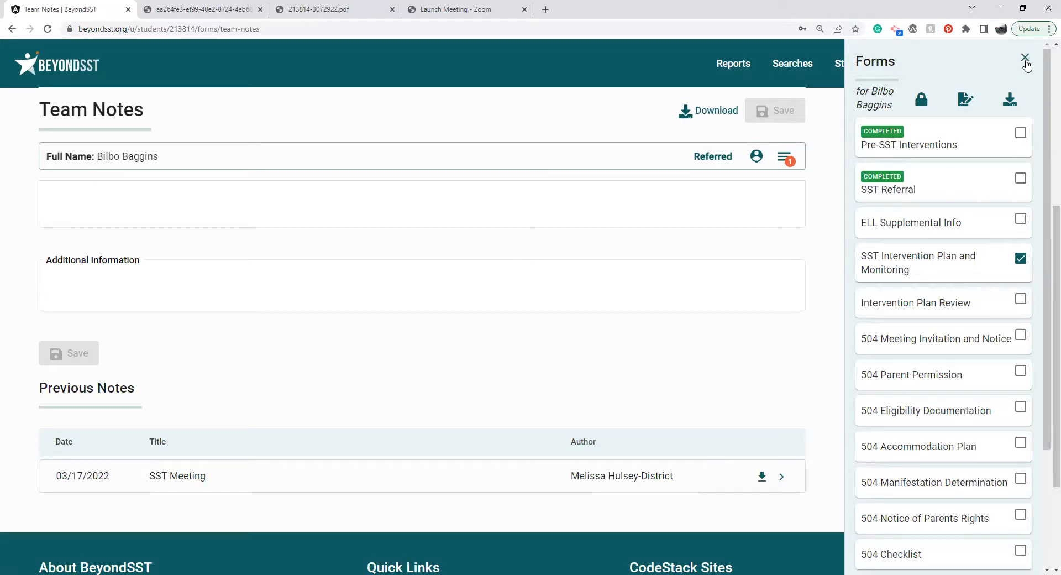
{"action": "left_click", "coordinate": [1025, 59]}
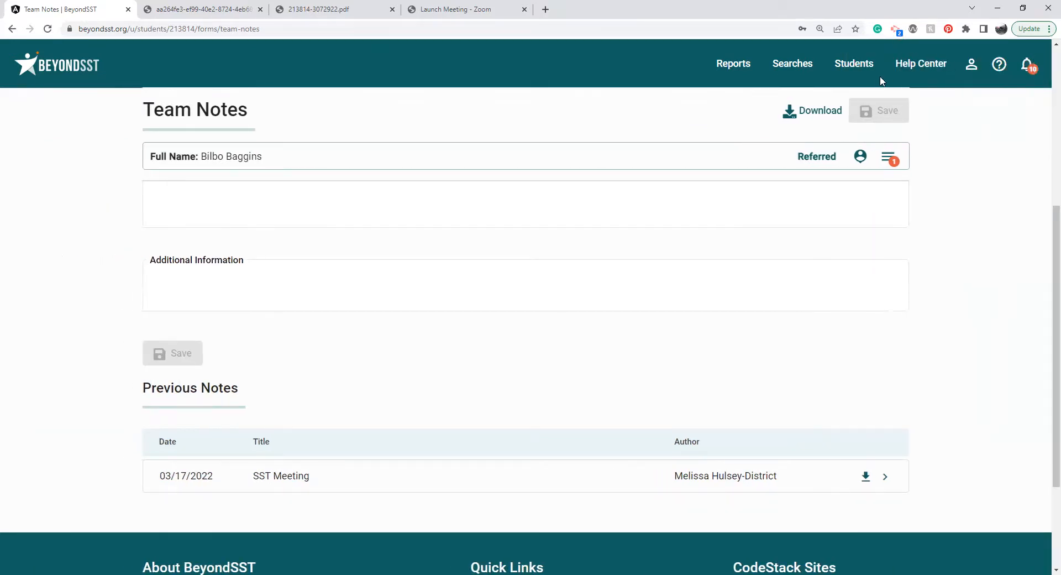
Open the student's 504 Accommodation Plan and look over its review dates, Services, Curricular Designation, Behavior and Health/Medical sections.
{"action": "left_click_drag", "start_coordinate": [1055, 292], "coordinate": [1055, 109]}
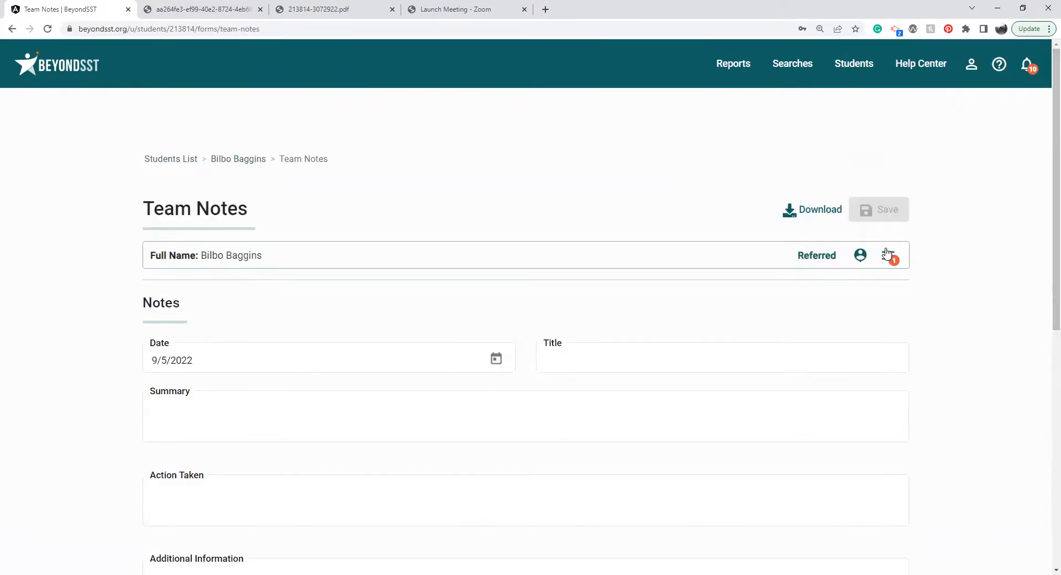
{"action": "left_click", "coordinate": [887, 259]}
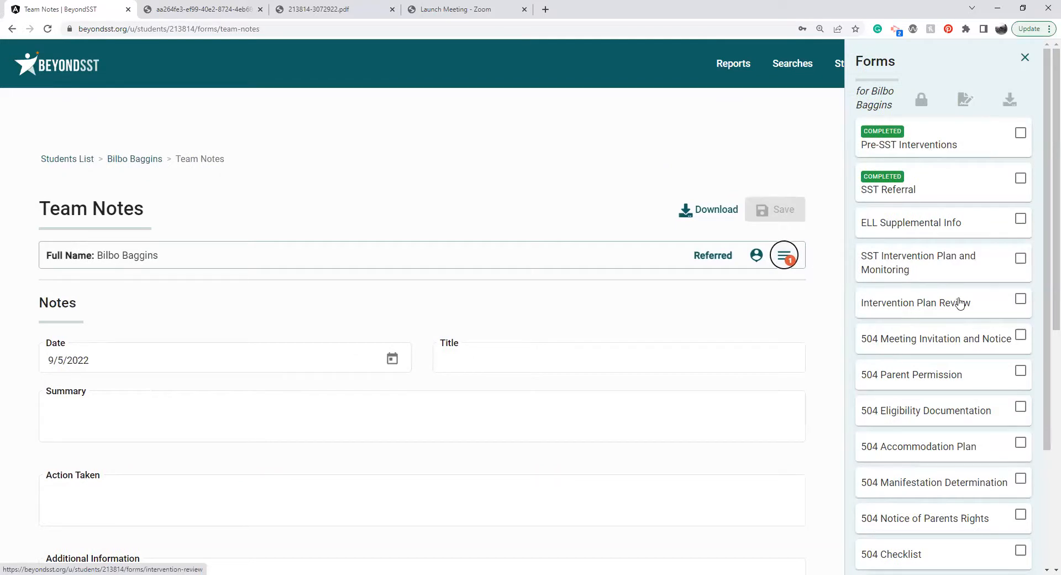
{"action": "left_click_drag", "start_coordinate": [1046, 289], "coordinate": [1046, 405]}
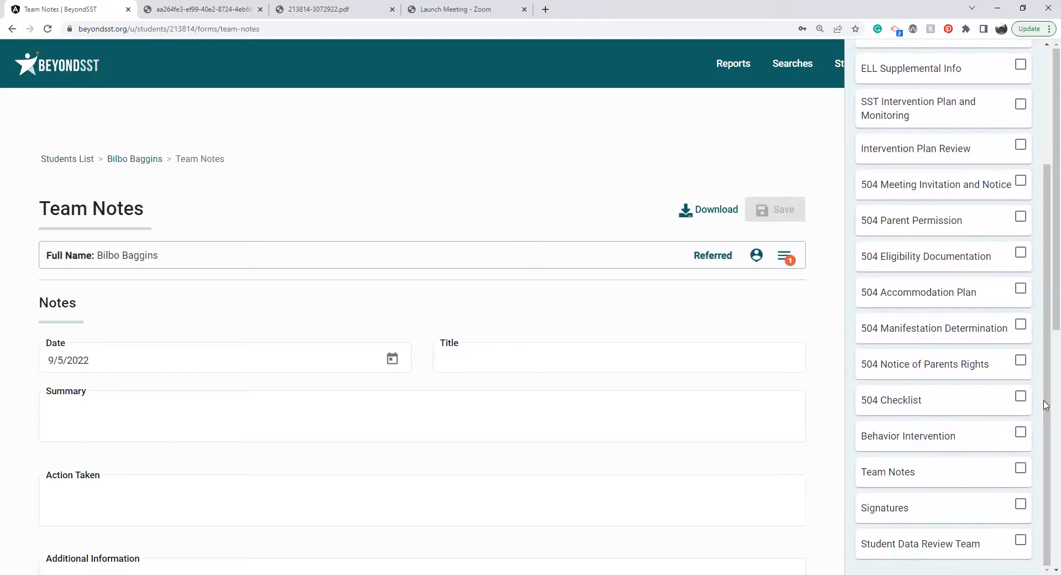
{"action": "left_click", "coordinate": [920, 293]}
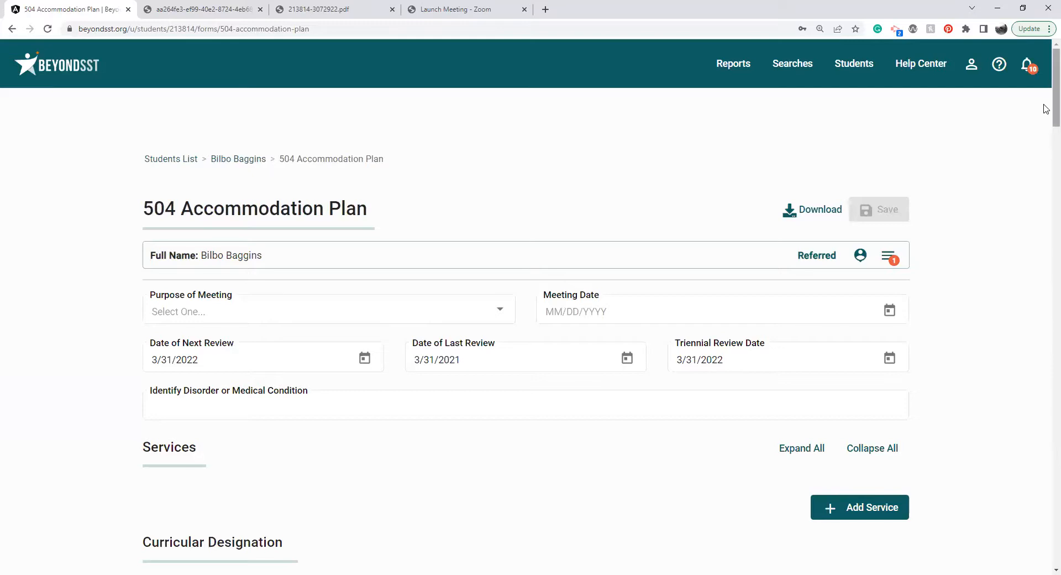
{"action": "scroll", "coordinate": [1046, 104], "scroll_direction": "down", "scroll_amount": 2}
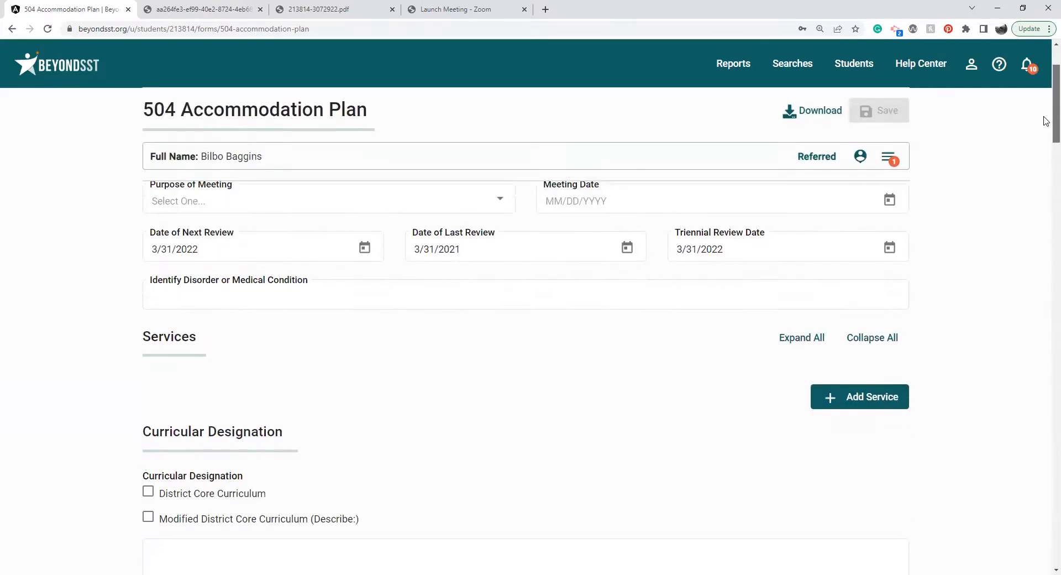
{"action": "scroll", "coordinate": [1046, 121], "scroll_direction": "up", "scroll_amount": 2}
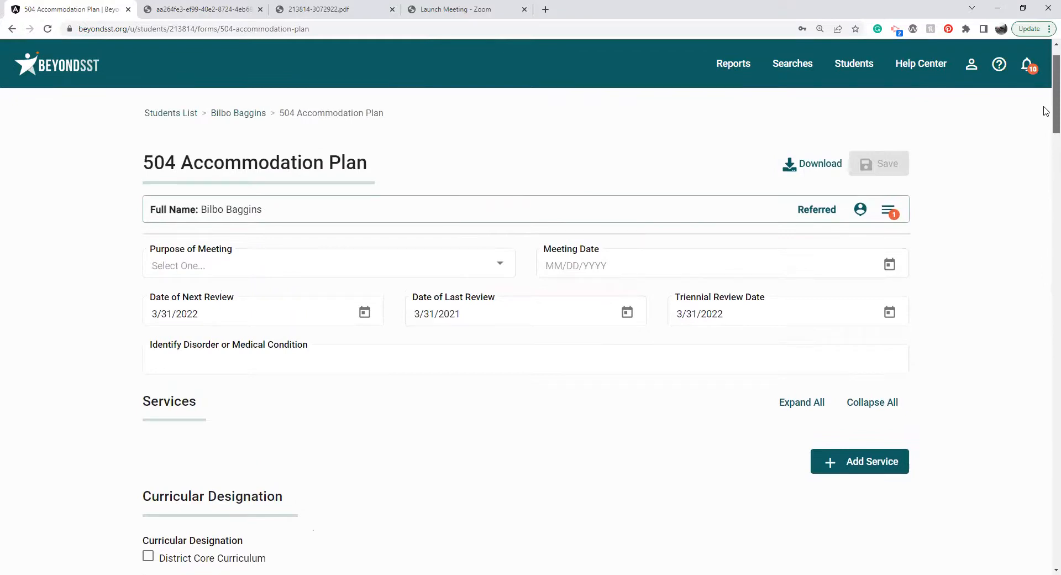
{"action": "scroll", "coordinate": [1045, 110], "scroll_direction": "down", "scroll_amount": 1}
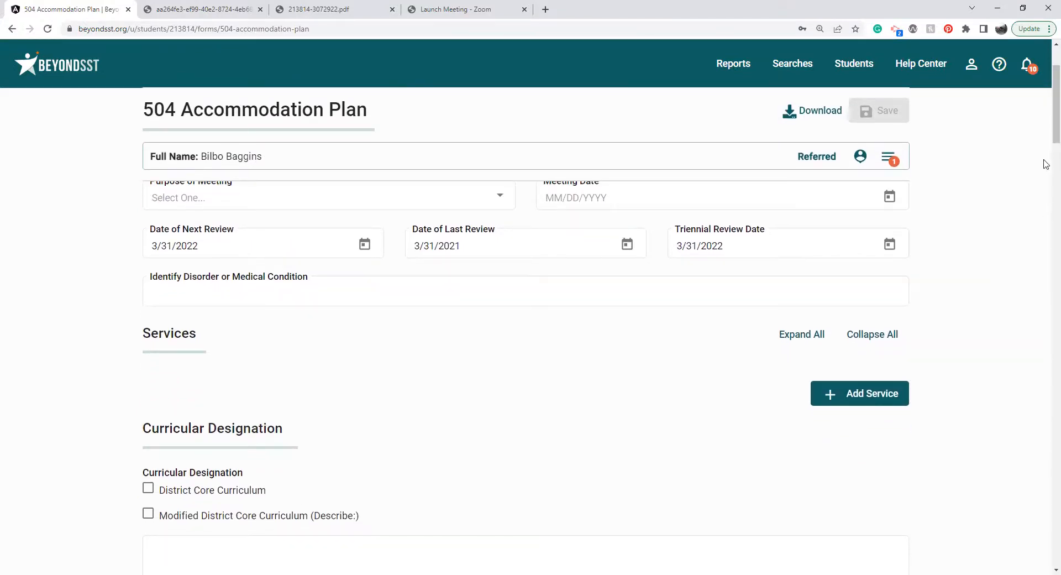
{"action": "scroll", "coordinate": [1045, 148], "scroll_direction": "down", "scroll_amount": 2}
{"action": "scroll", "coordinate": [1045, 149], "scroll_direction": "down", "scroll_amount": 1}
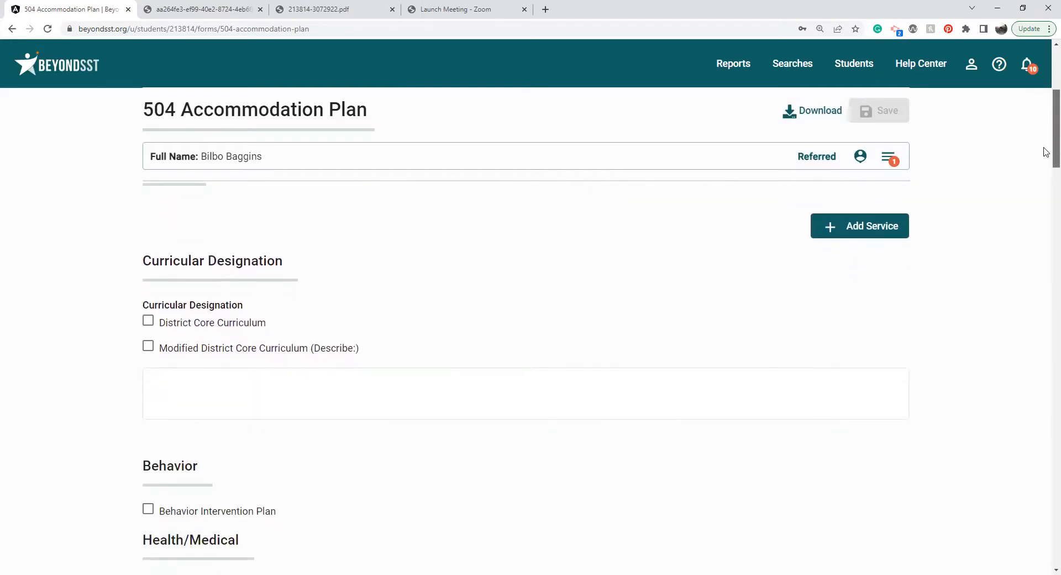
{"action": "scroll", "coordinate": [1045, 152], "scroll_direction": "down", "scroll_amount": 3}
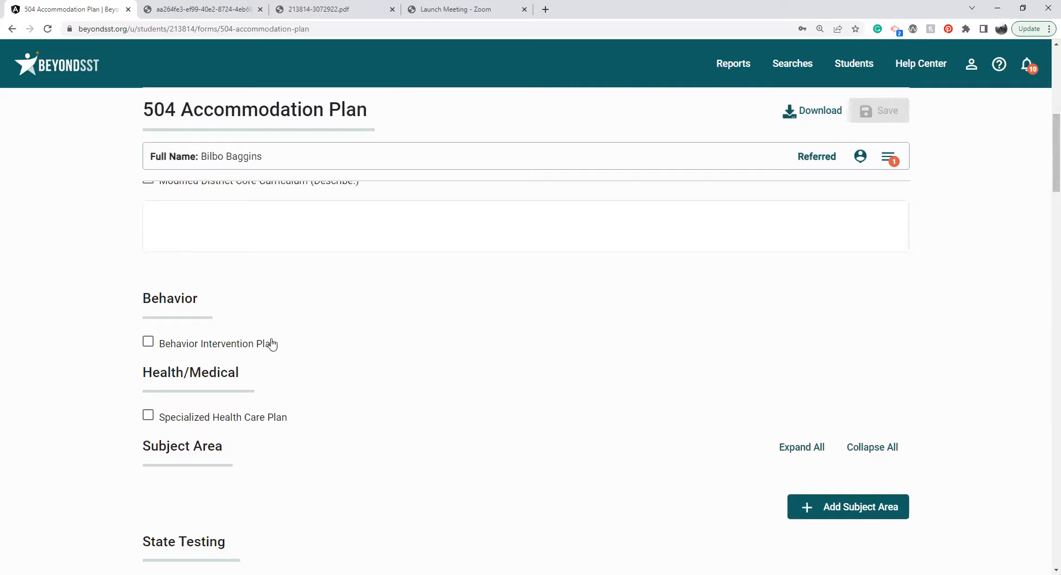
Select the Behavior Intervention form in the student's forms list, then close the list.
{"action": "left_click", "coordinate": [890, 158]}
{"action": "scroll", "coordinate": [928, 481], "scroll_direction": "down", "scroll_amount": 3}
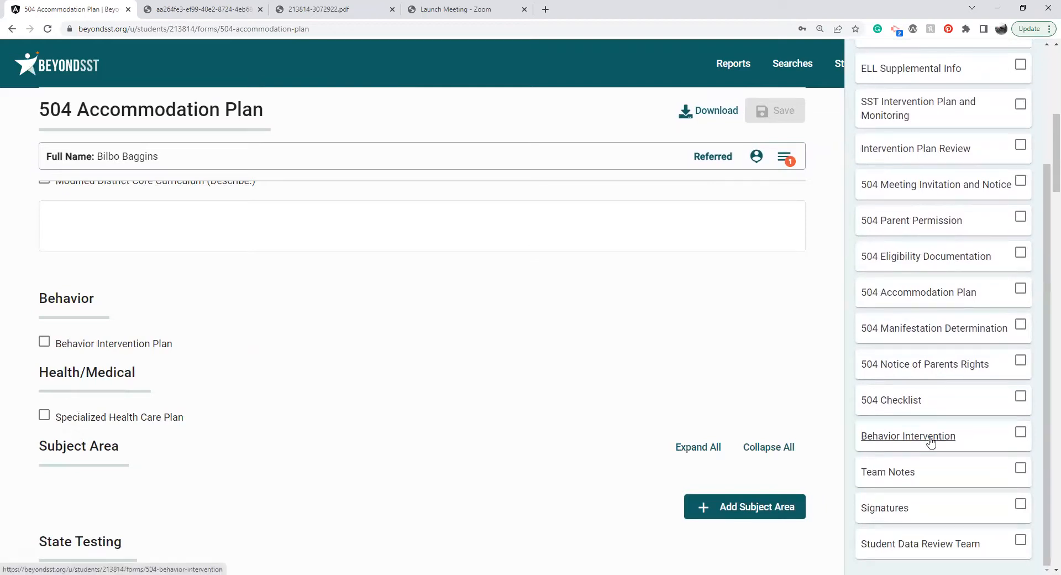
{"action": "left_click", "coordinate": [1018, 432]}
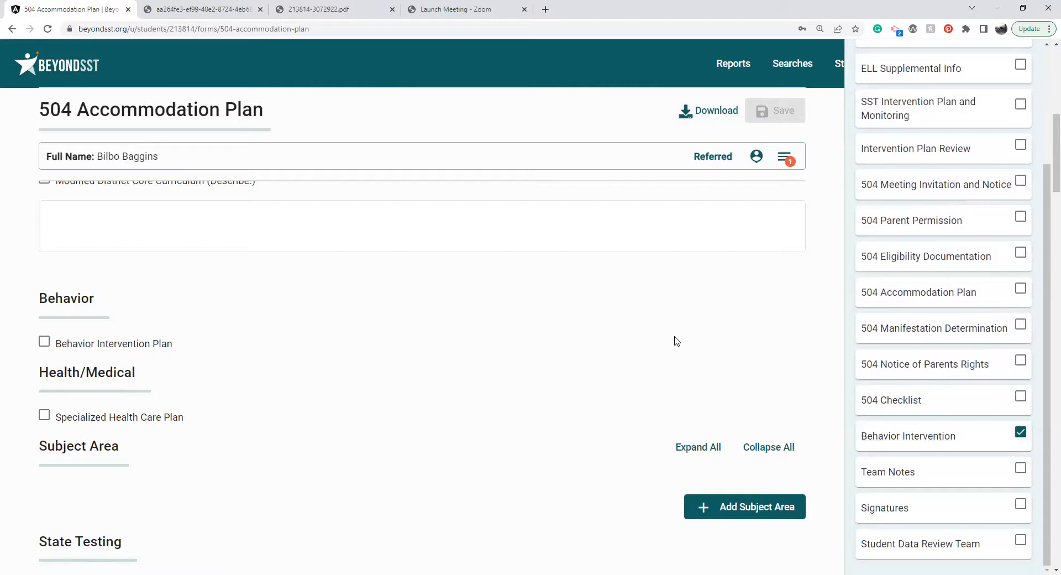
{"action": "left_click_drag", "start_coordinate": [1046, 208], "coordinate": [1046, 91]}
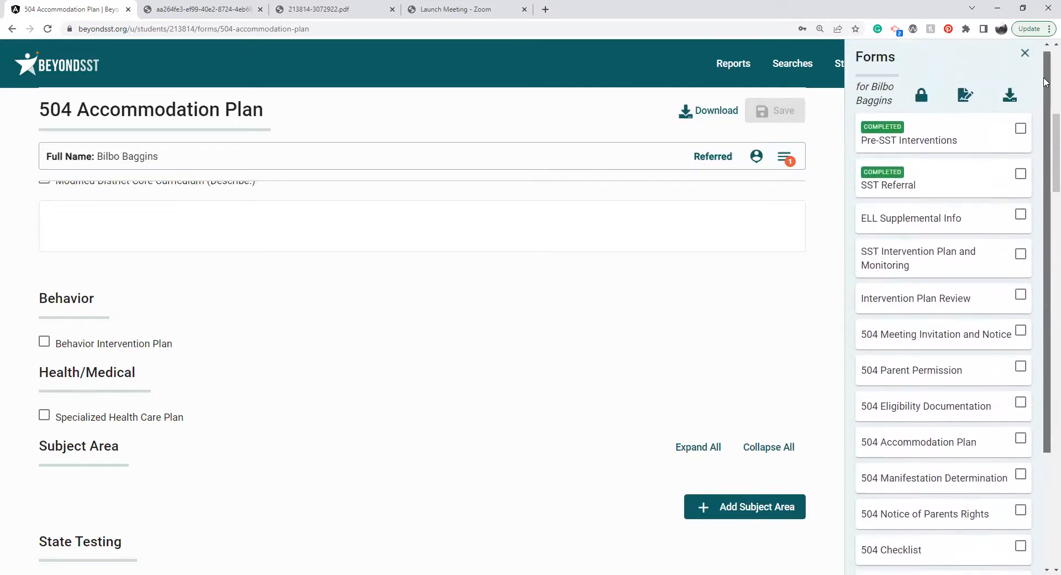
{"action": "left_click", "coordinate": [1025, 59]}
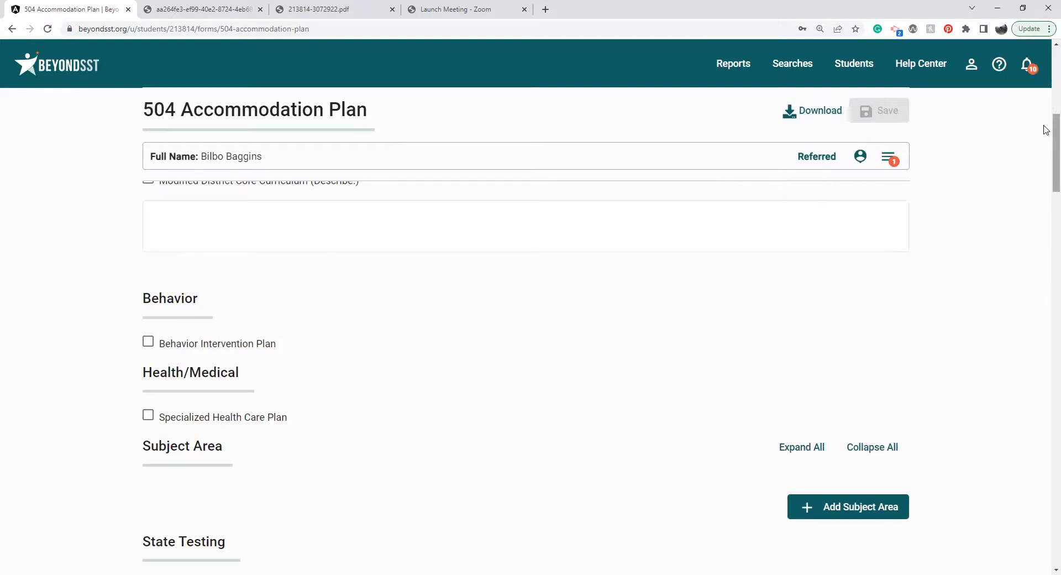
Add a subject area to the 504 Accommodation Plan and view its Subject Area Accommodations options without choosing one.
{"action": "scroll", "coordinate": [1046, 130], "scroll_direction": "down", "scroll_amount": 2}
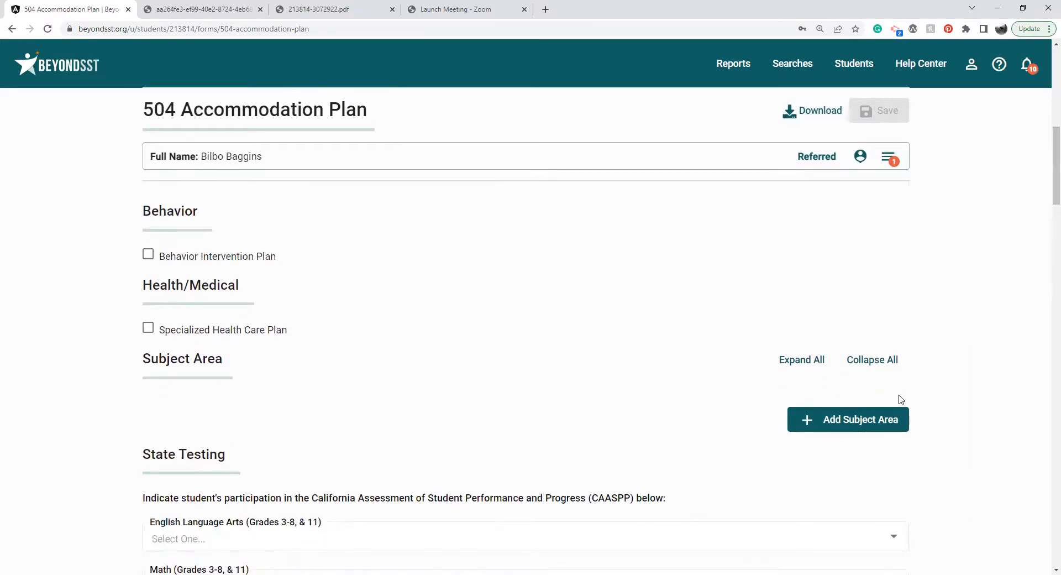
{"action": "left_click", "coordinate": [882, 423]}
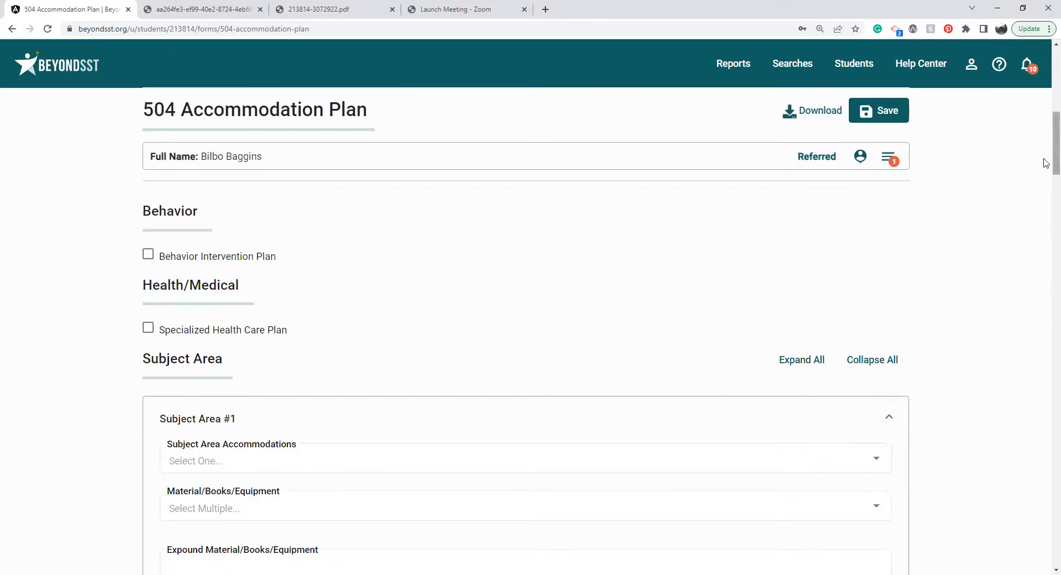
{"action": "scroll", "coordinate": [1044, 160], "scroll_direction": "down", "scroll_amount": 3}
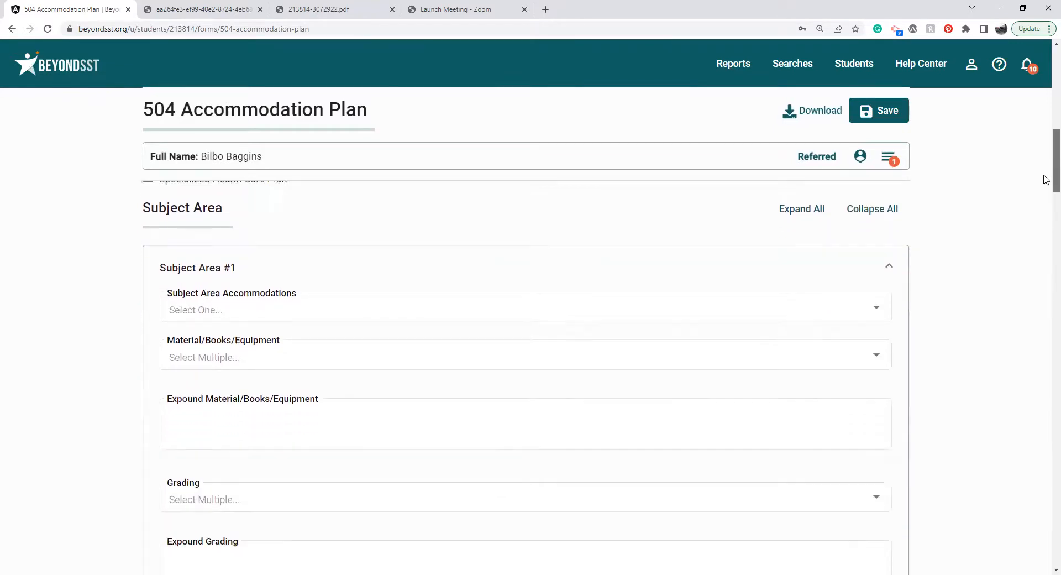
{"action": "left_click", "coordinate": [780, 249]}
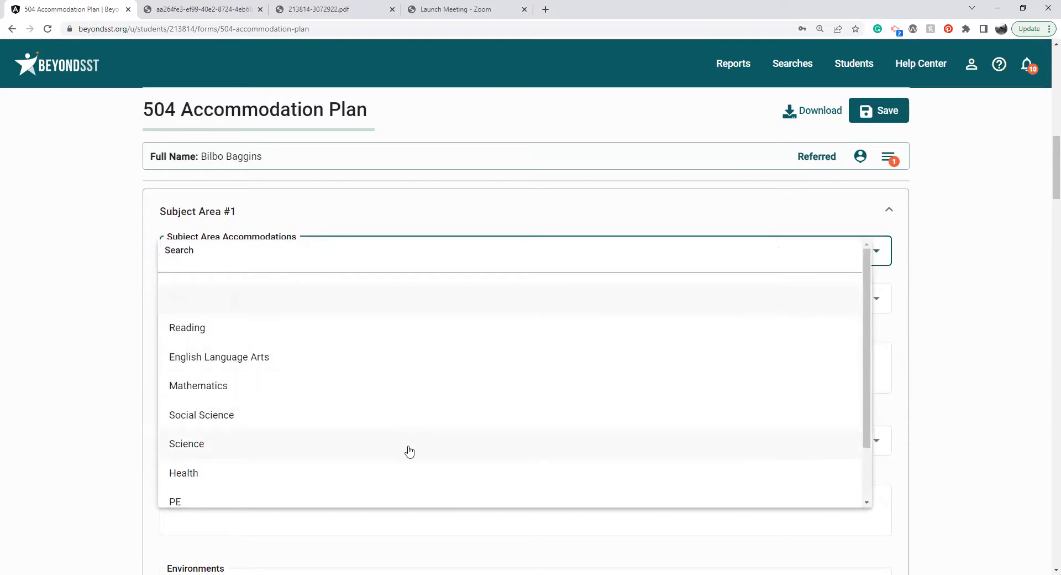
{"action": "left_click", "coordinate": [951, 275]}
Choose Assistive Seating and Large Print Text as the Material/Books/Equipment for Subject Area #1.
{"action": "left_click", "coordinate": [746, 308]}
{"action": "left_click", "coordinate": [281, 434]}
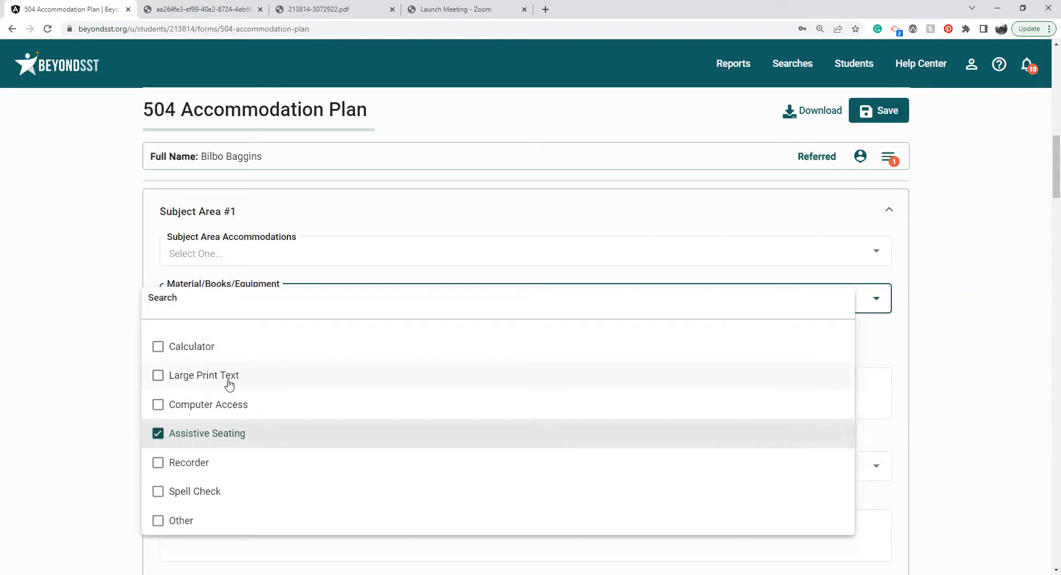
{"action": "left_click", "coordinate": [173, 374]}
{"action": "left_click", "coordinate": [93, 386]}
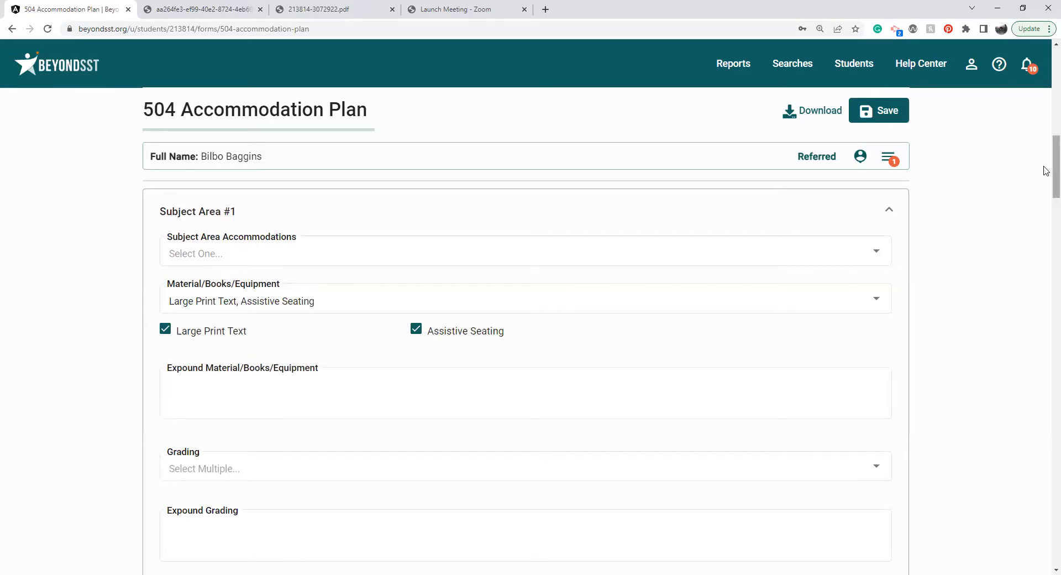
Look over the remaining subject area fields and set English Language Arts state testing participation to With testing accommodations.
{"action": "scroll", "coordinate": [1045, 182], "scroll_direction": "down", "scroll_amount": 1}
{"action": "scroll", "coordinate": [1045, 182], "scroll_direction": "down", "scroll_amount": 1}
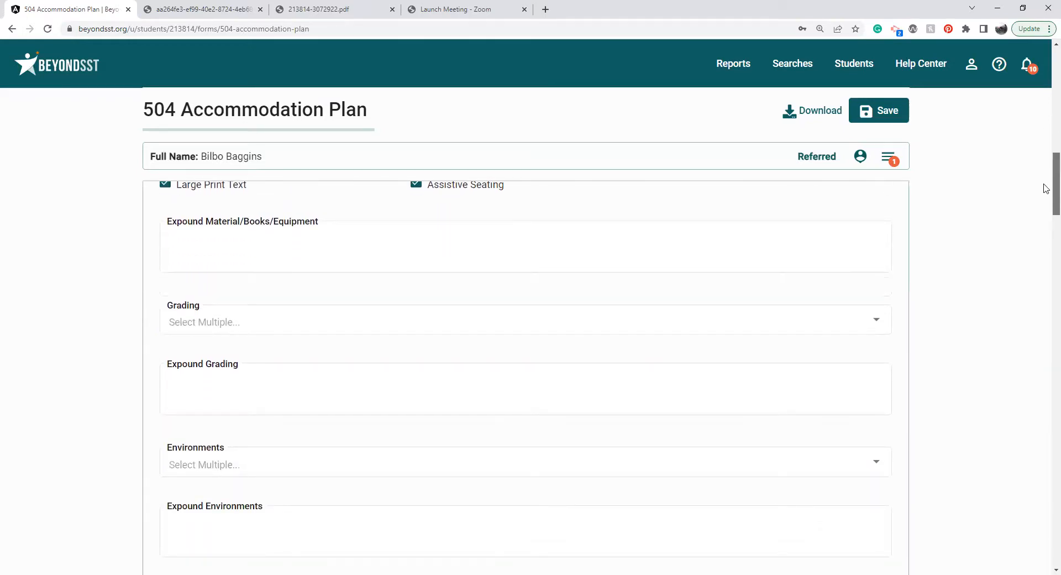
{"action": "scroll", "coordinate": [1045, 194], "scroll_direction": "down", "scroll_amount": 1}
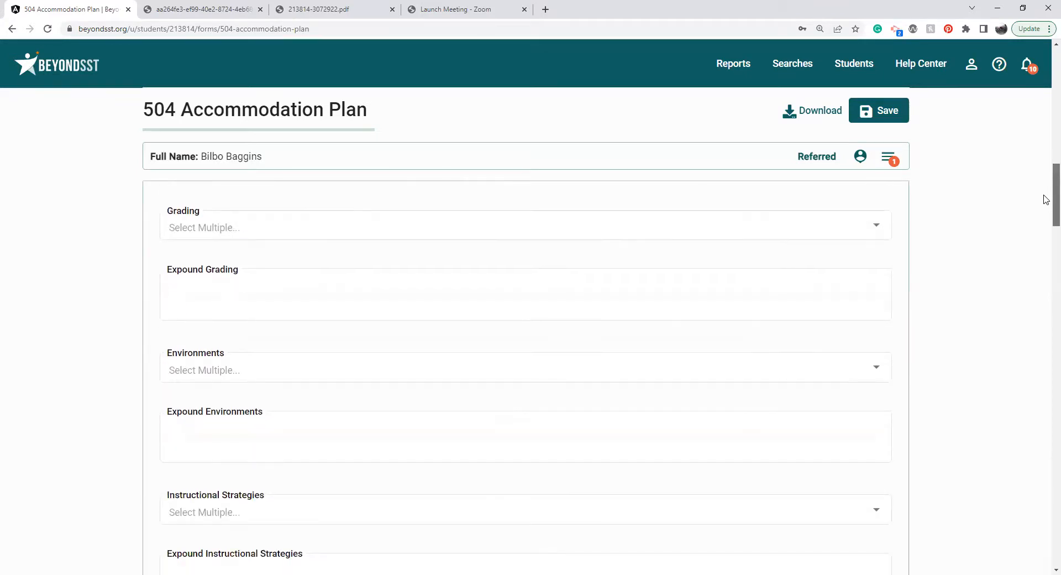
{"action": "scroll", "coordinate": [1045, 199], "scroll_direction": "down", "scroll_amount": 4}
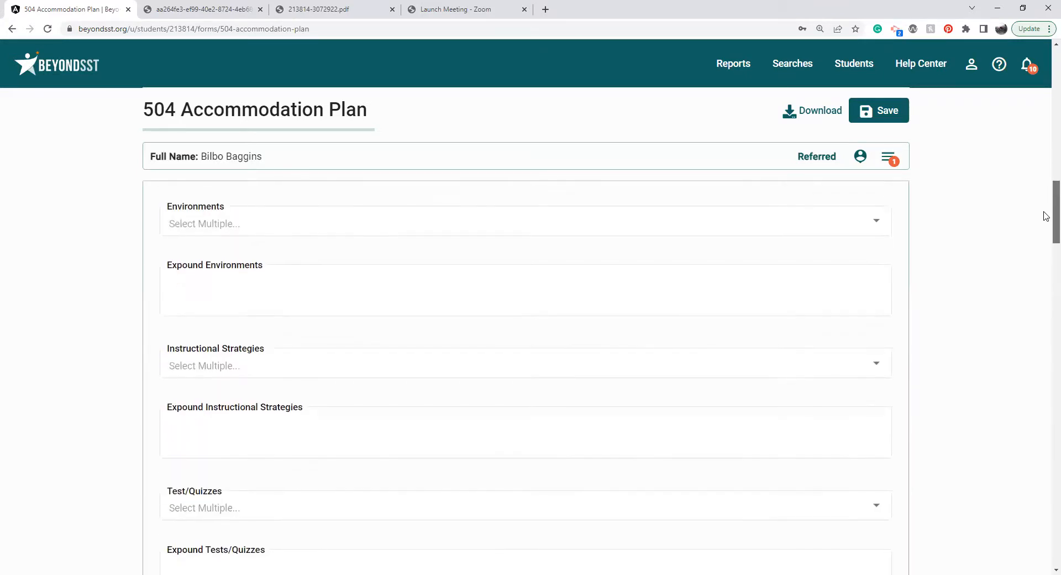
{"action": "scroll", "coordinate": [1045, 237], "scroll_direction": "down", "scroll_amount": 4}
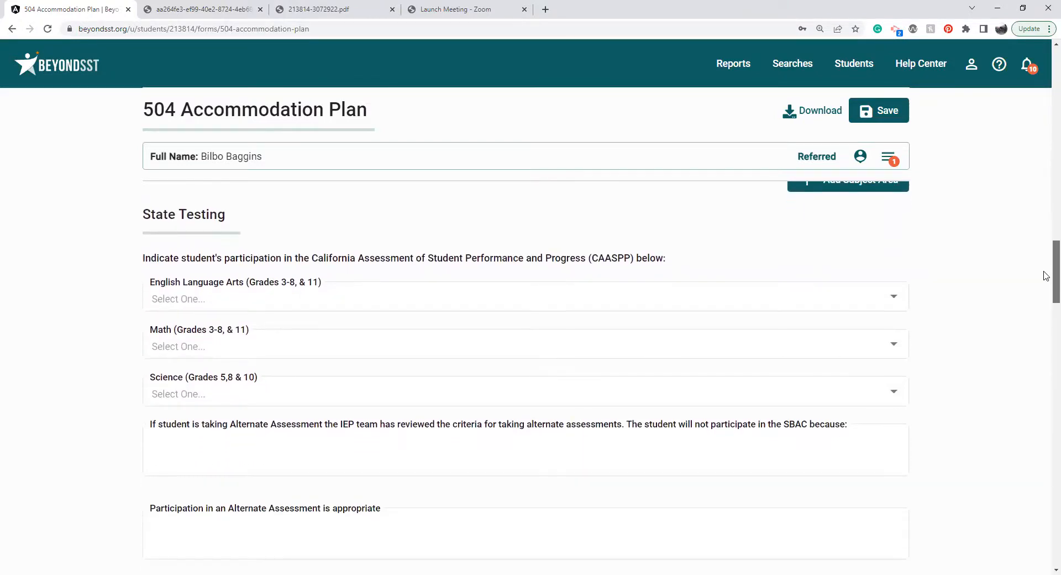
{"action": "left_click", "coordinate": [483, 299]}
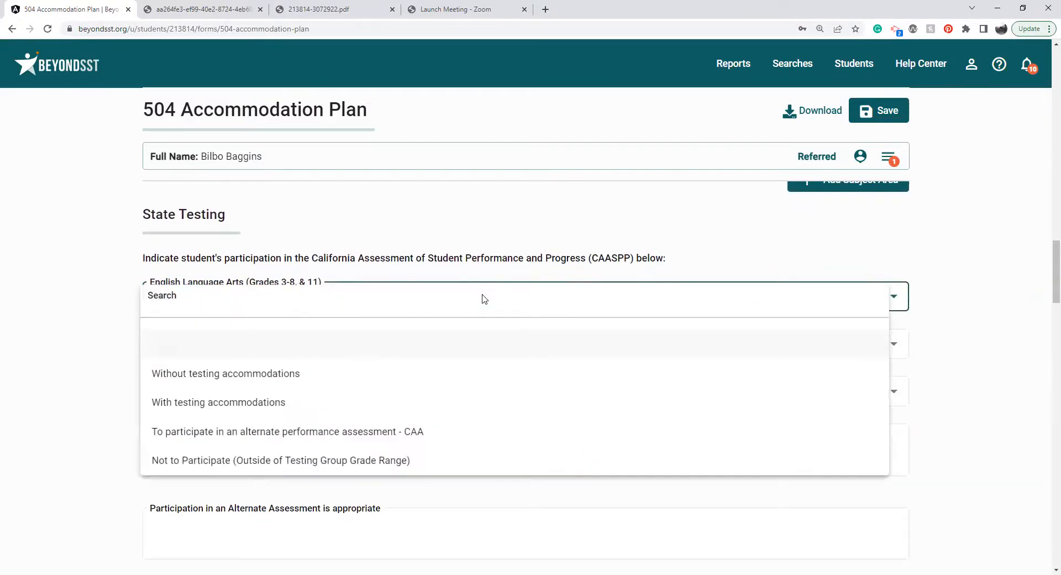
{"action": "left_click", "coordinate": [294, 404]}
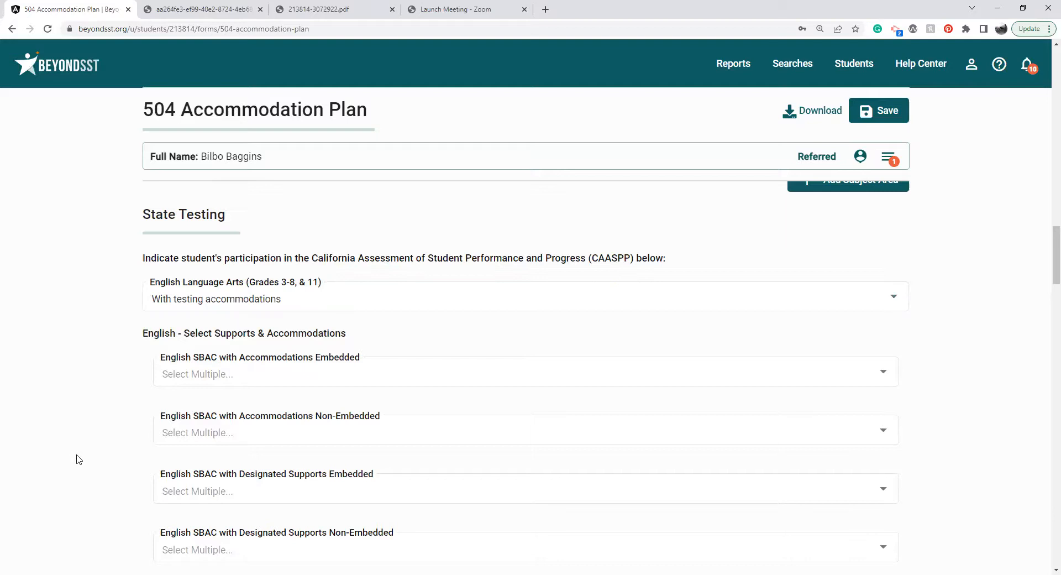
Choose Noise Buffers and Color Overlay under English SBAC with Designated Supports Non-Embedded.
{"action": "scroll", "coordinate": [77, 458], "scroll_direction": "down", "scroll_amount": 2}
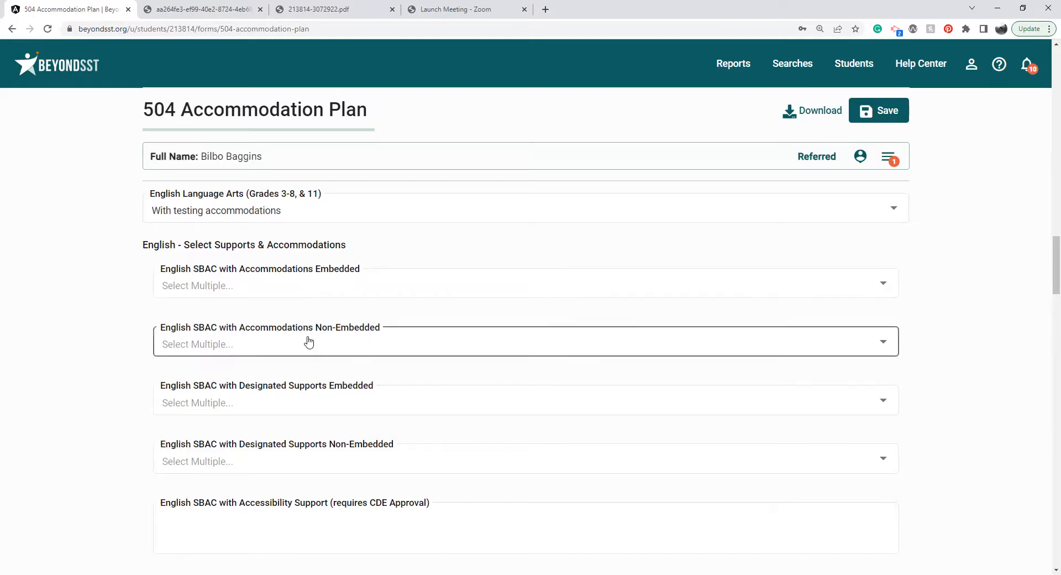
{"action": "left_click", "coordinate": [283, 457]}
{"action": "left_click", "coordinate": [213, 407]}
{"action": "left_click", "coordinate": [193, 294]}
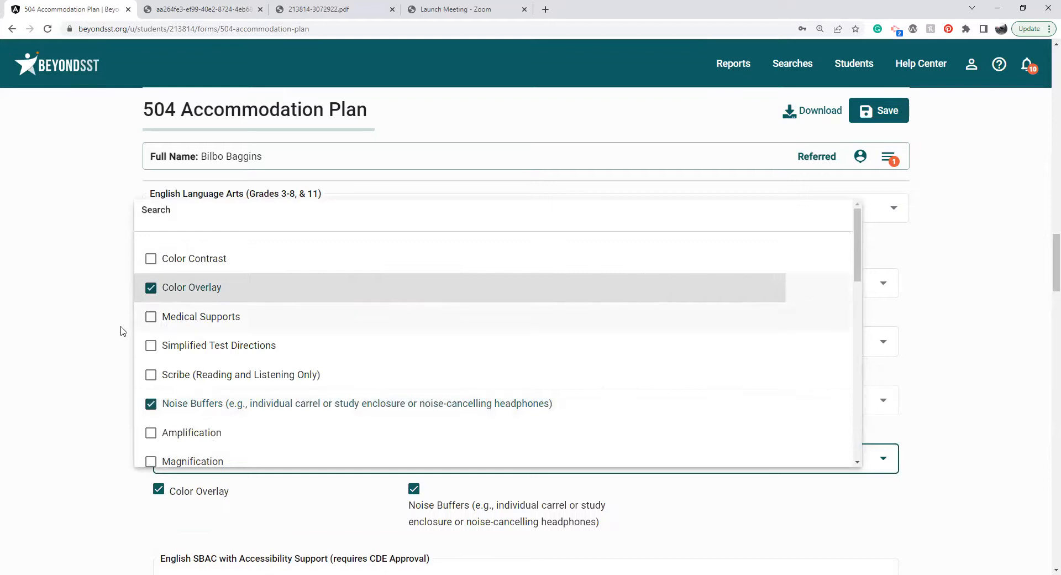
{"action": "left_click", "coordinate": [123, 329]}
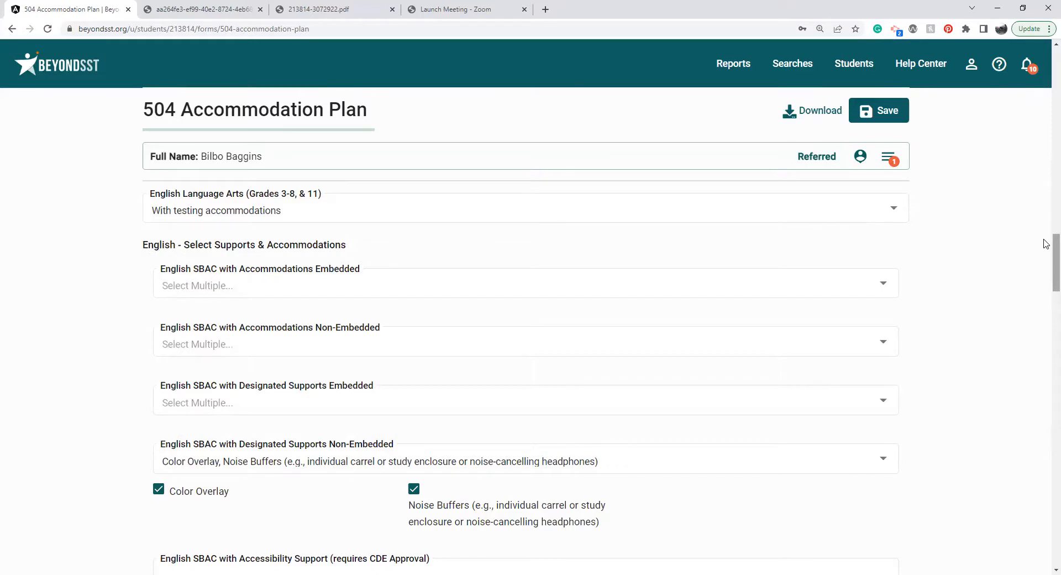
Look over the rest of the 504 Accommodation Plan, leave it without saving, and open the Overdue Forms report.
{"action": "scroll", "coordinate": [1046, 246], "scroll_direction": "down", "scroll_amount": 3}
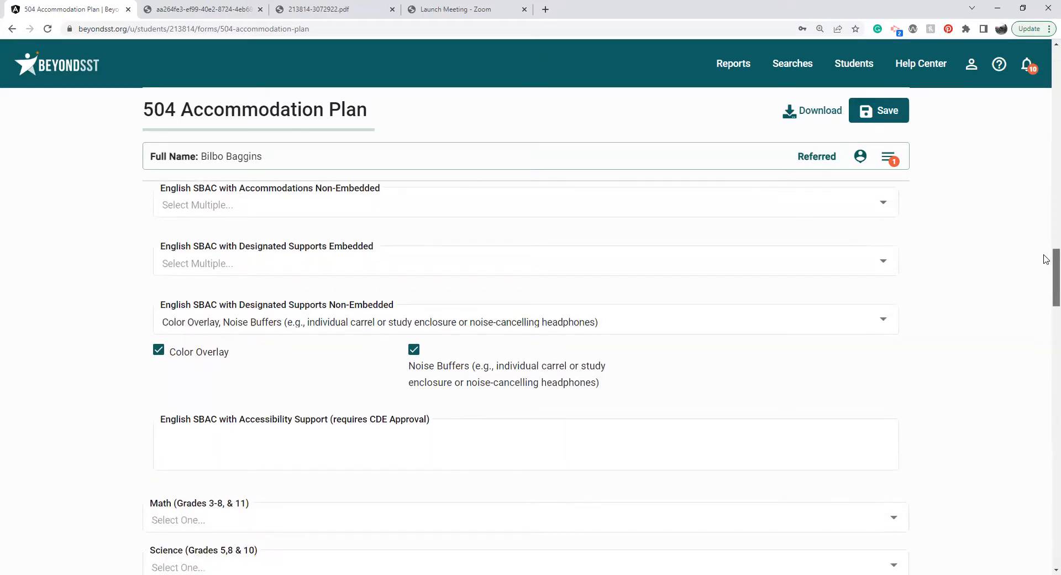
{"action": "left_click_drag", "start_coordinate": [1044, 254], "coordinate": [1046, 483]}
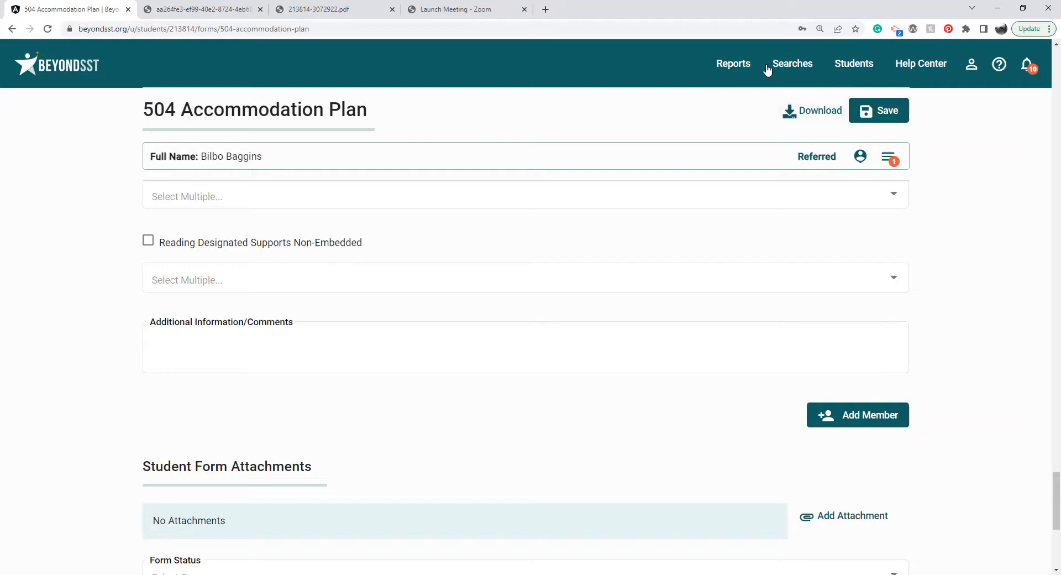
{"action": "left_click", "coordinate": [742, 71]}
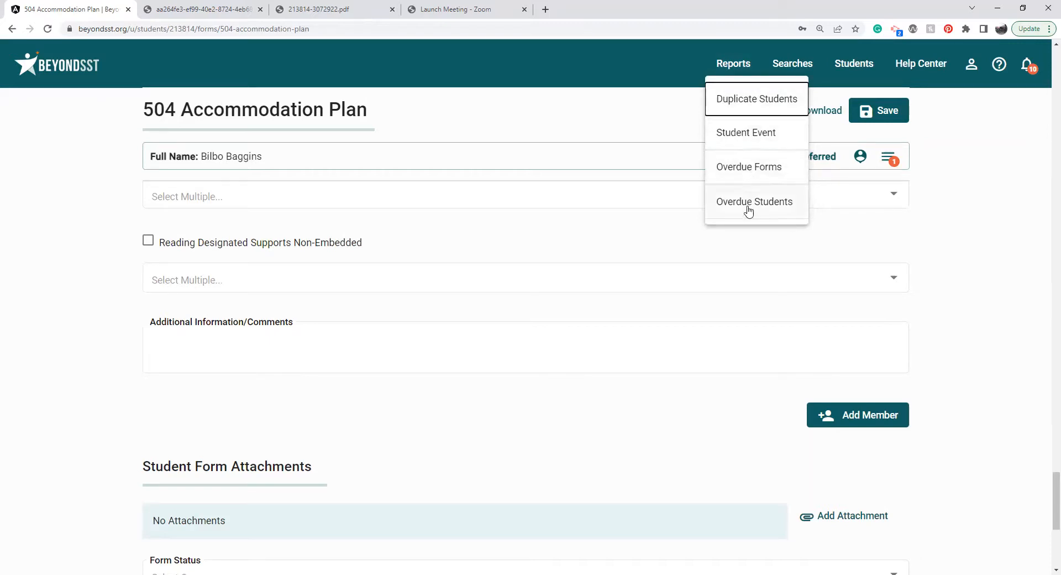
{"action": "left_click", "coordinate": [757, 171]}
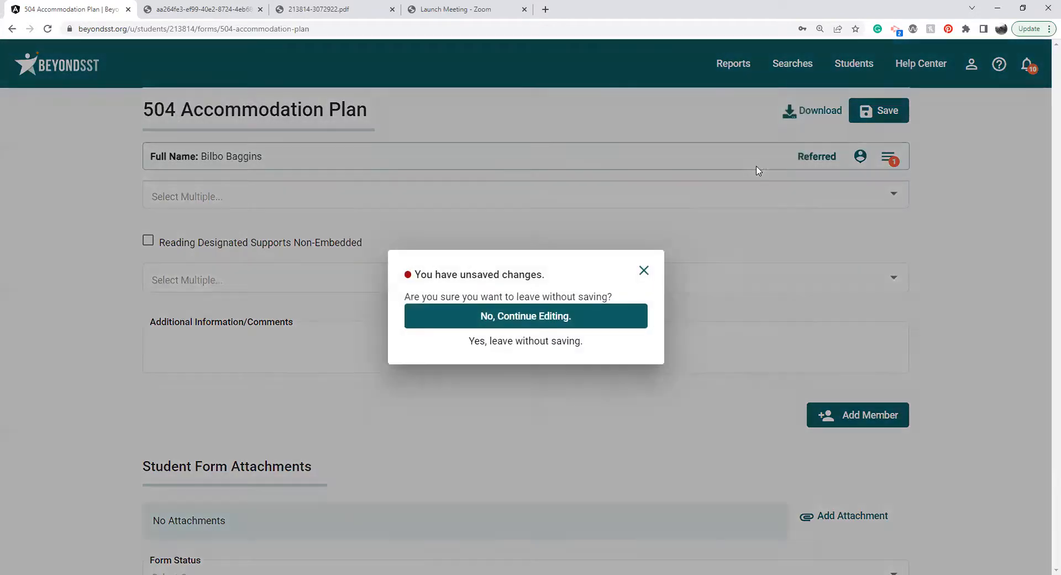
{"action": "left_click", "coordinate": [532, 343]}
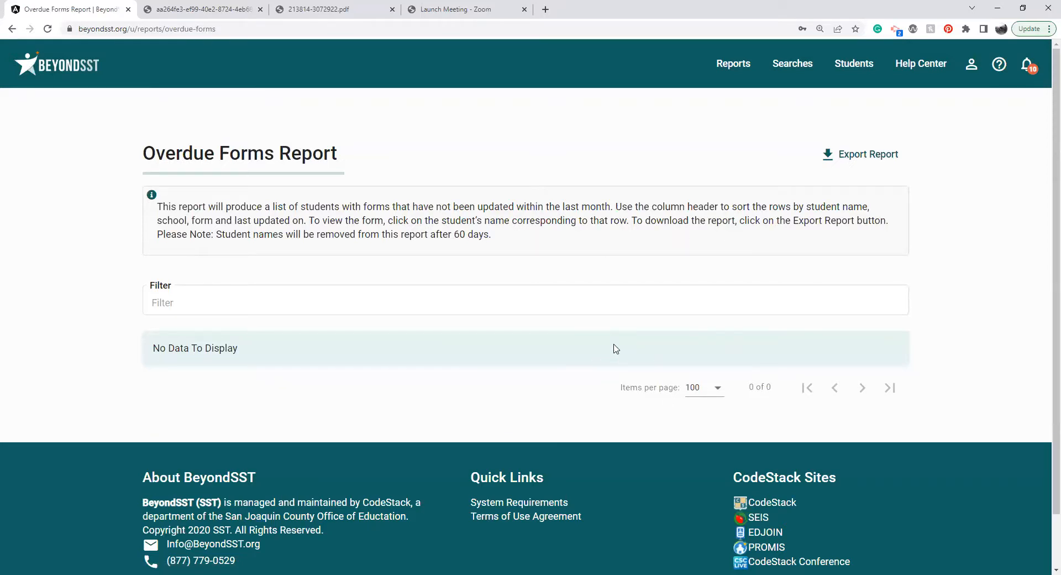
Open the Overdue Students report to read its description, then return to the dashboard.
{"action": "left_click", "coordinate": [729, 64]}
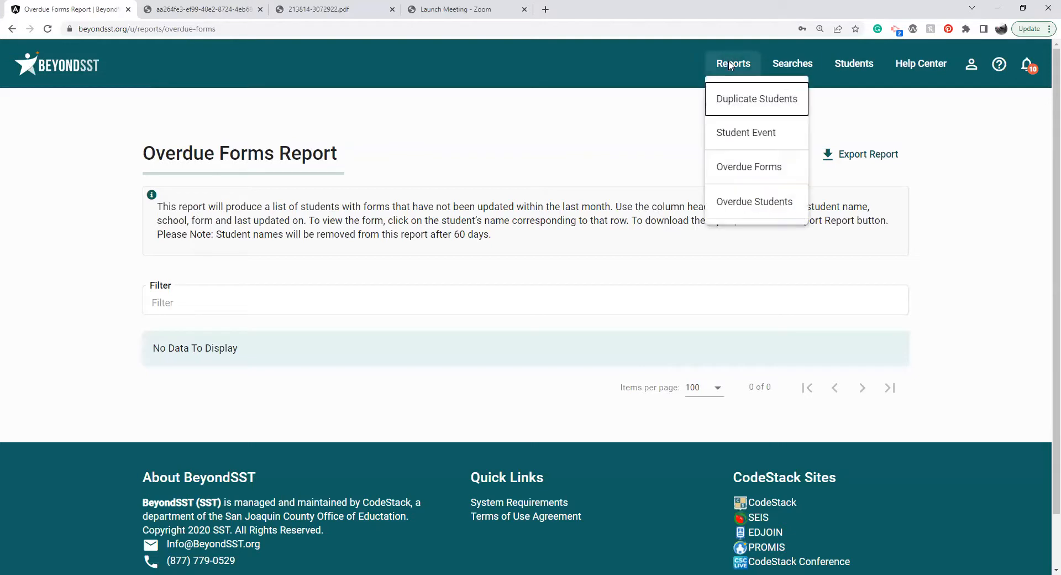
{"action": "left_click", "coordinate": [749, 201]}
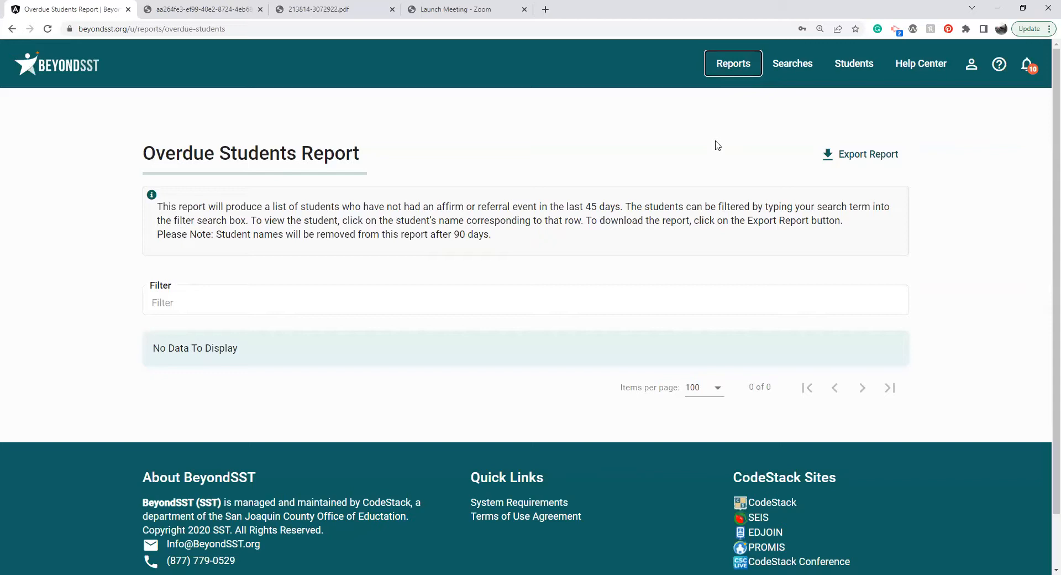
{"action": "left_click", "coordinate": [66, 65]}
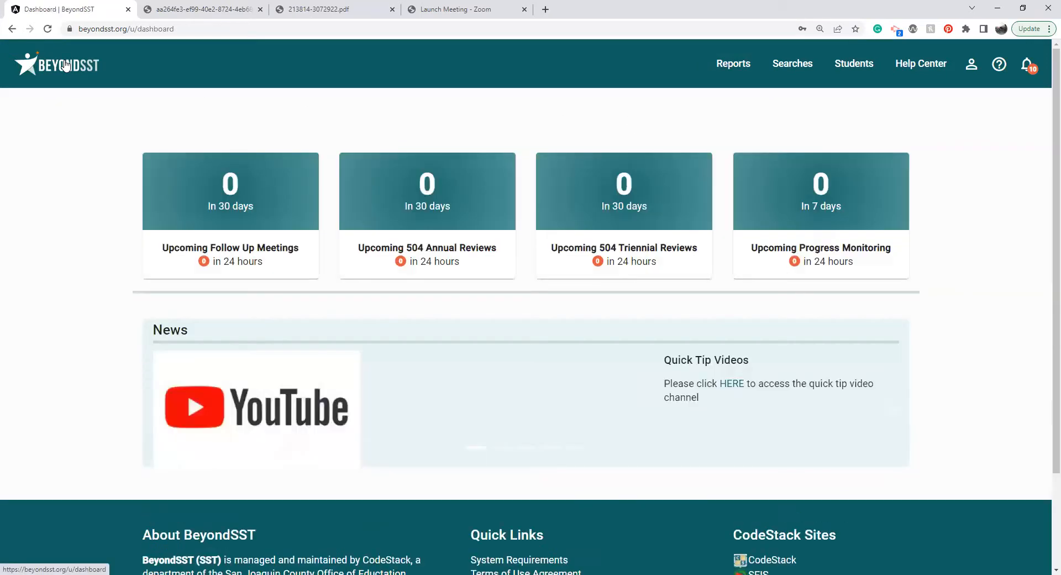